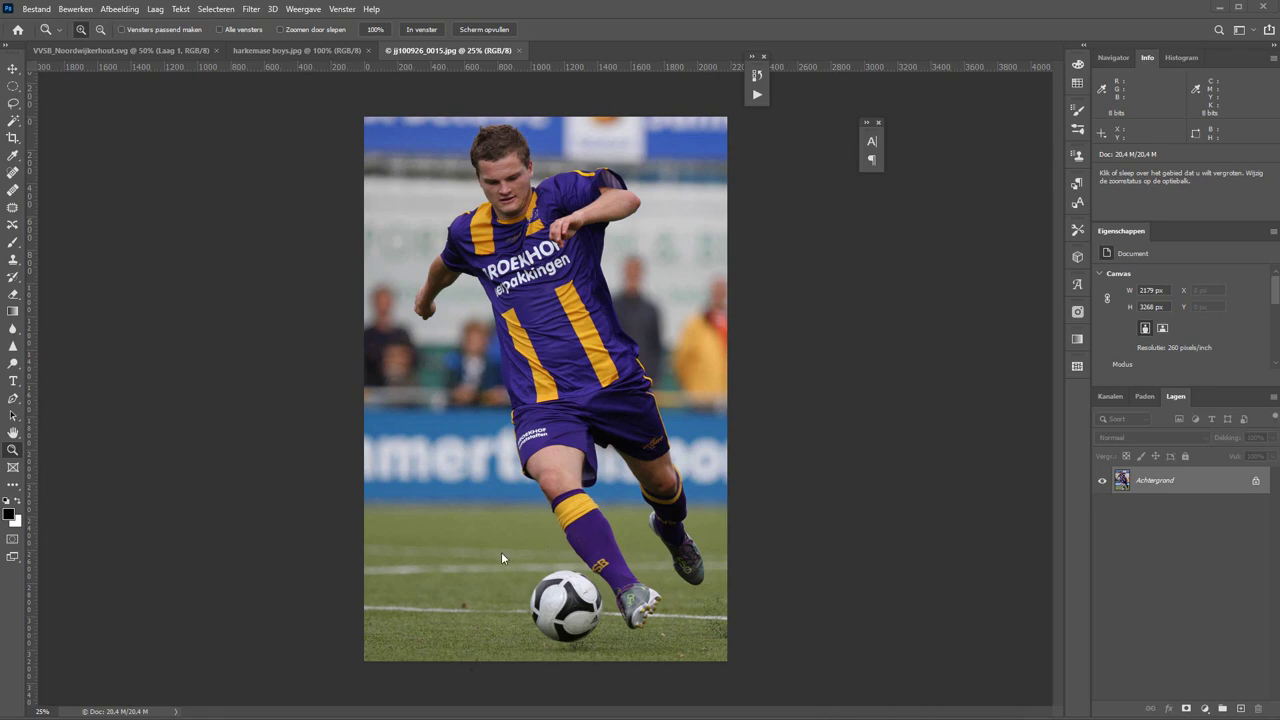
Zoom in on the football and the player's boot at the bottom of the photo
left_click_drag(506, 552, 684, 642)
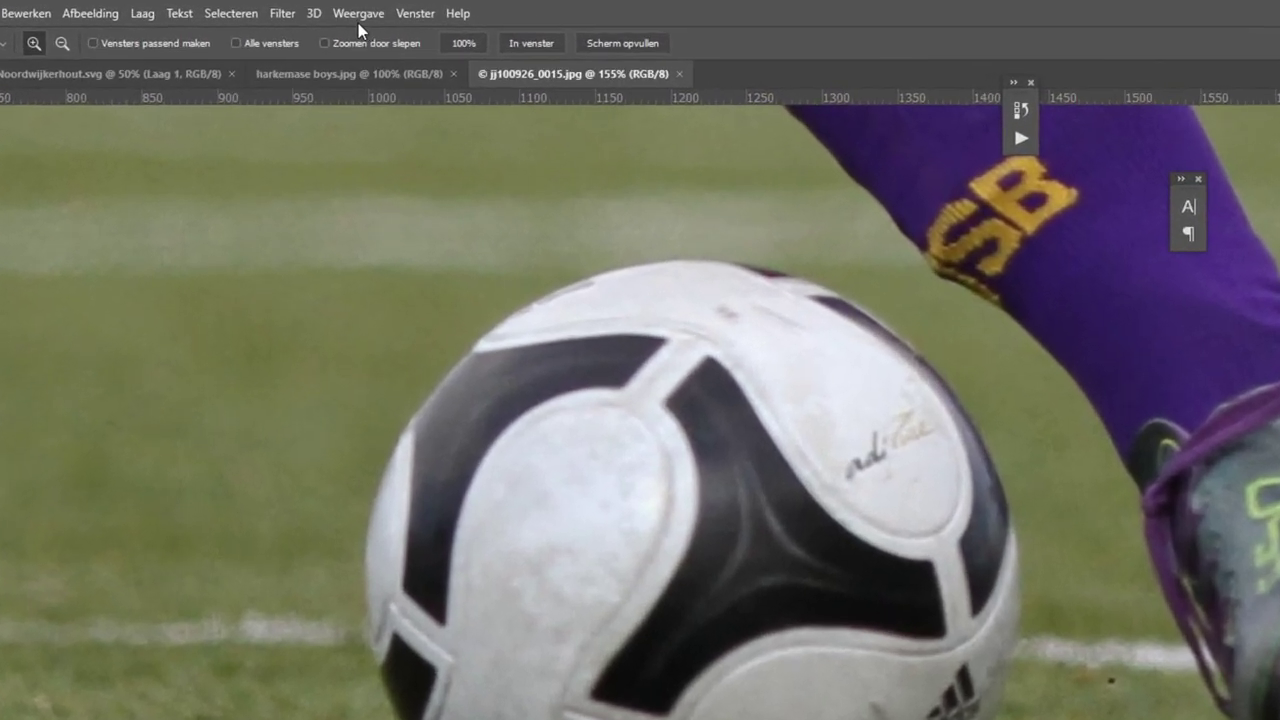
Confirm rulers are on, then frame the ball with two horizontal and two vertical guides
left_click(358, 23)
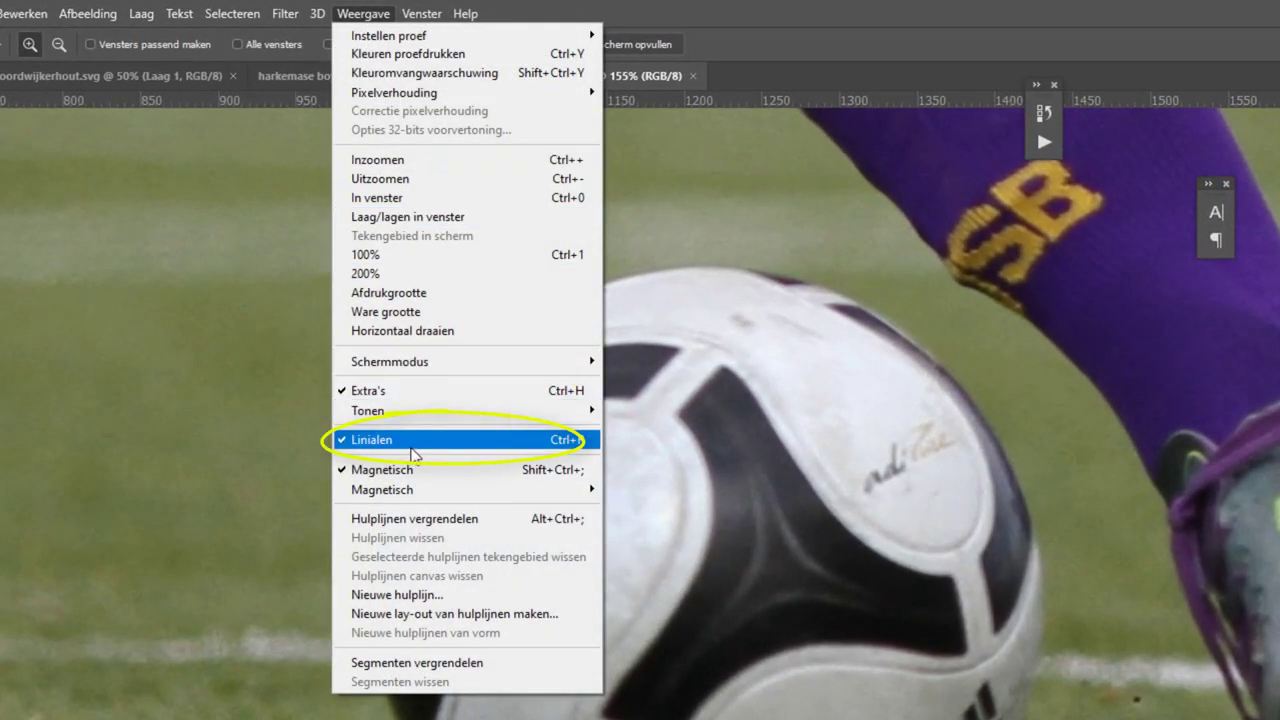
left_click(746, 447)
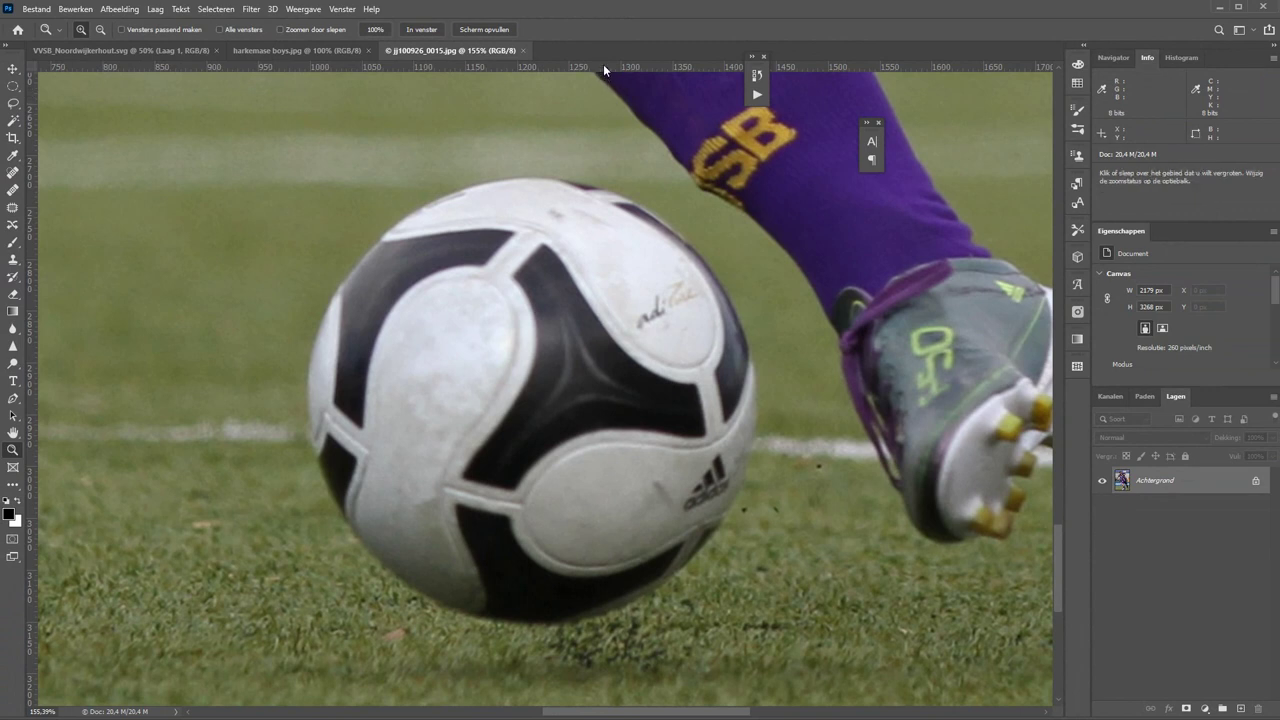
left_click_drag(603, 64, 638, 177)
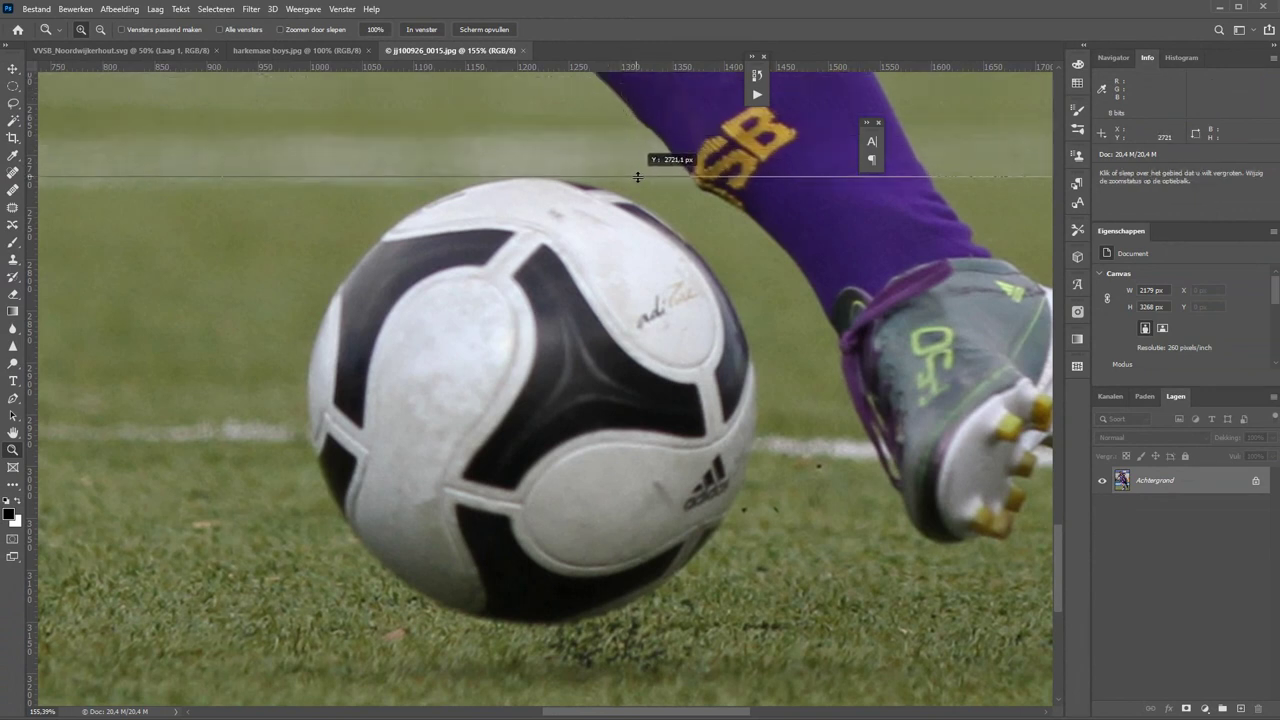
left_click_drag(638, 177, 638, 177)
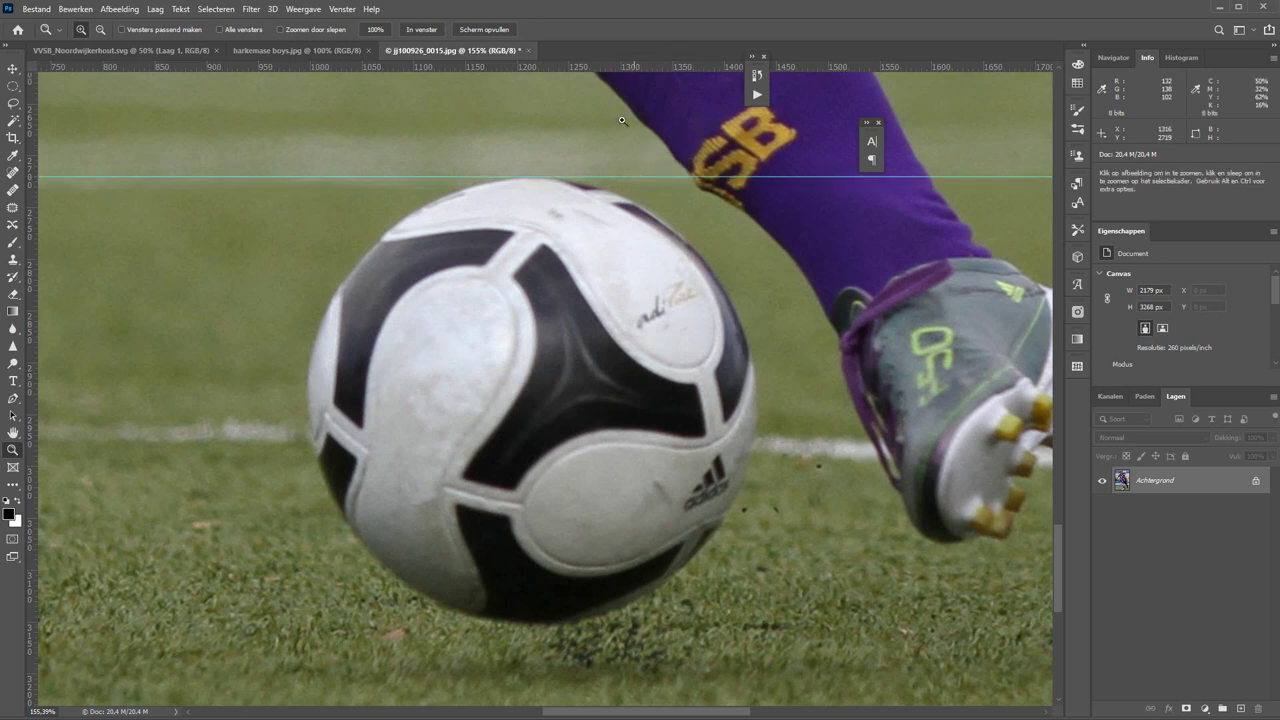
left_click_drag(604, 70, 634, 622)
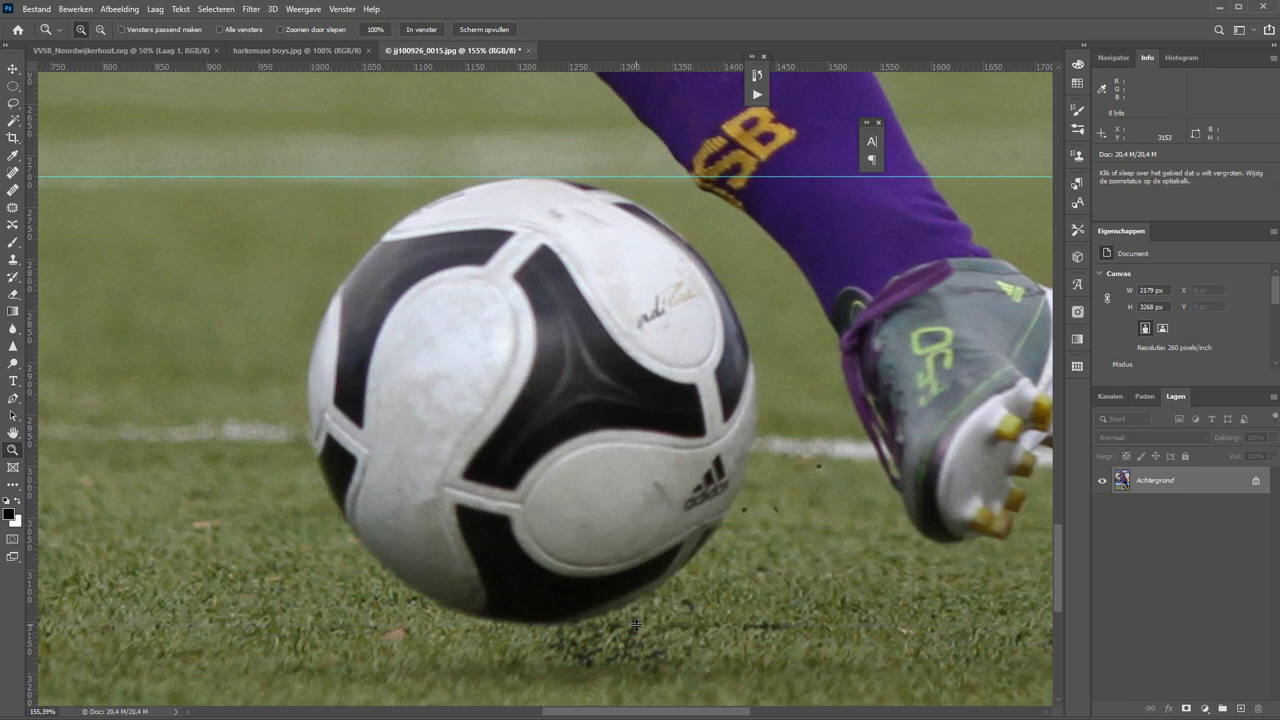
left_click_drag(634, 622, 634, 625)
left_click_drag(33, 467, 306, 452)
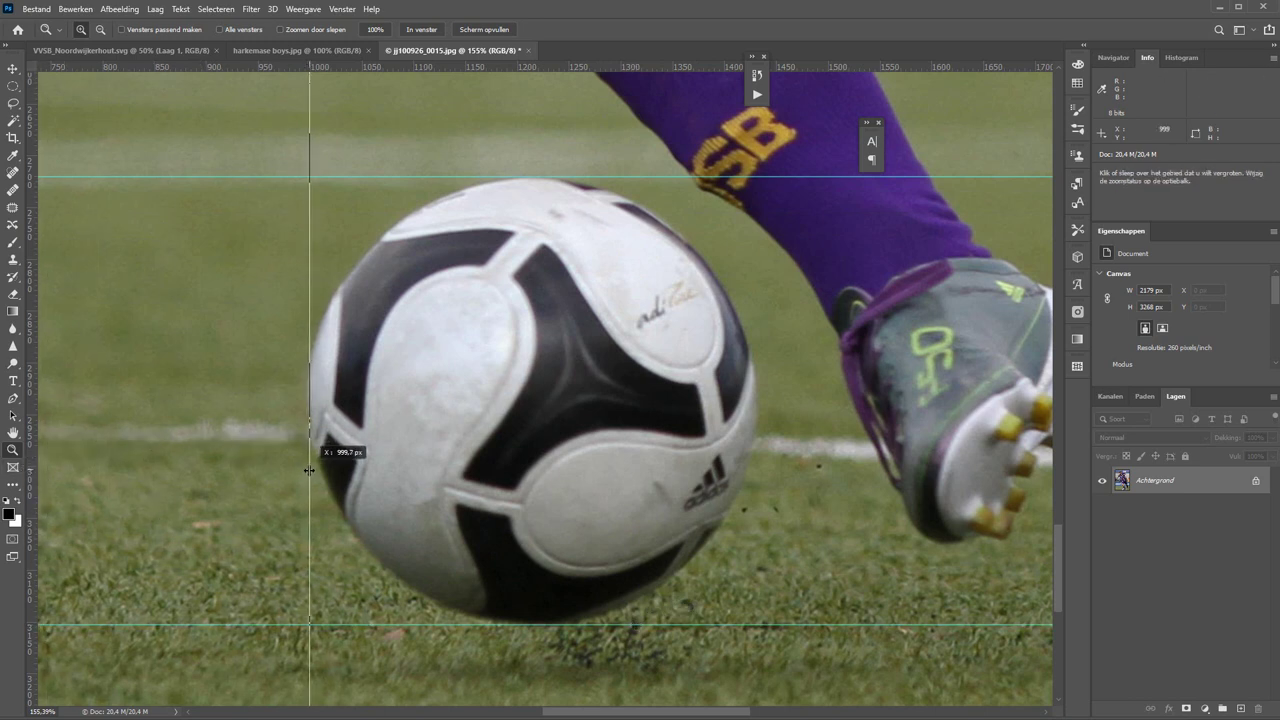
left_click_drag(29, 474, 757, 470)
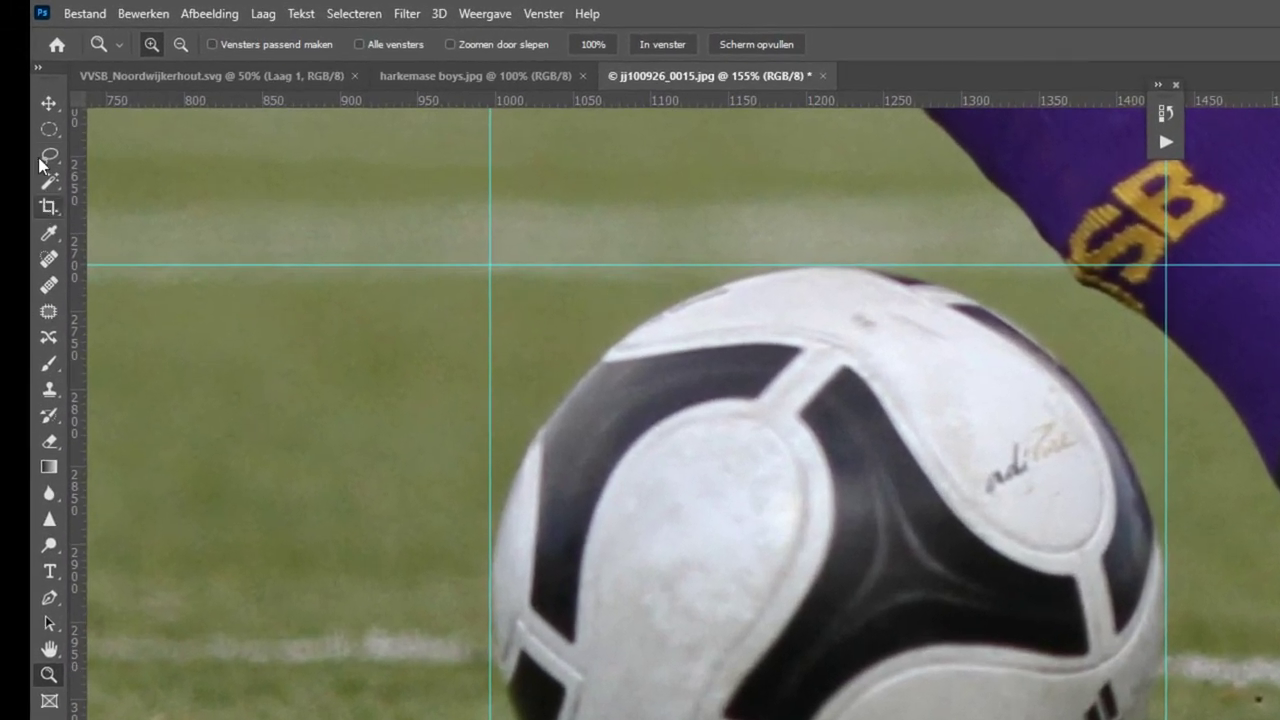
Choose the Elliptical Marquee tool (Ovaal selectiekader) and confirm View > Magnetisch snapping is on
left_click(12, 85)
right_click(44, 129)
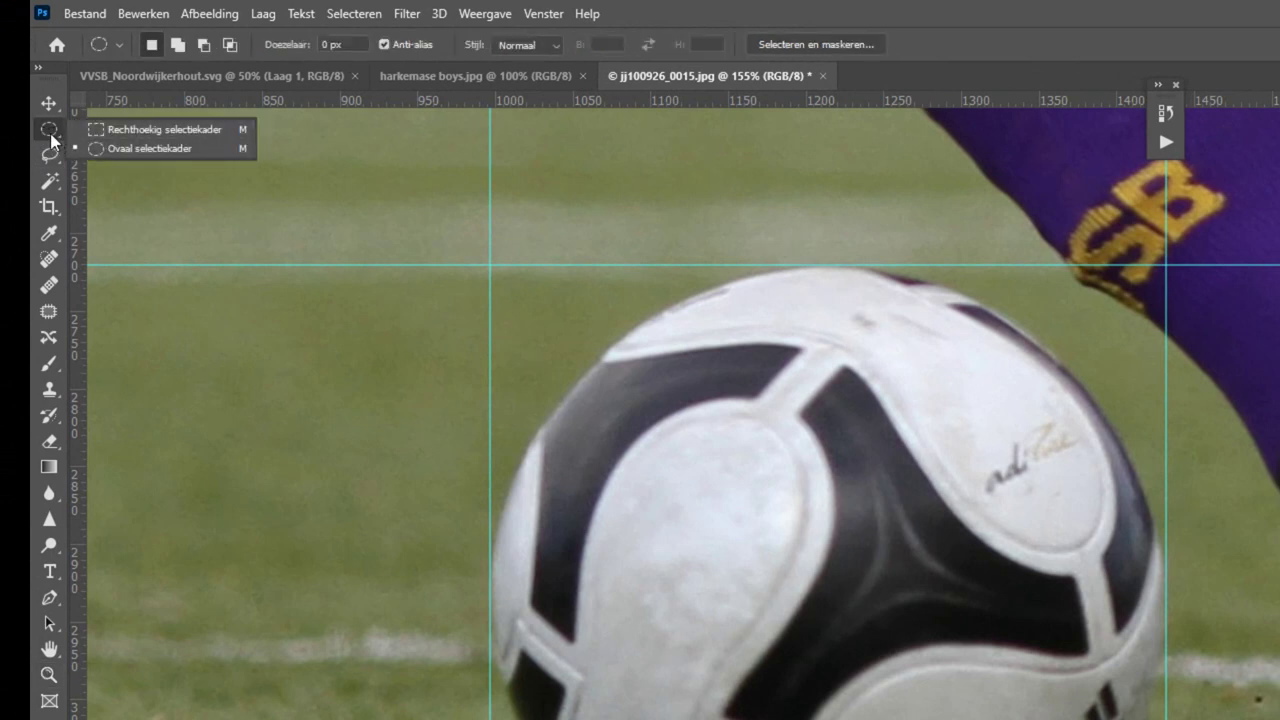
left_click(49, 137)
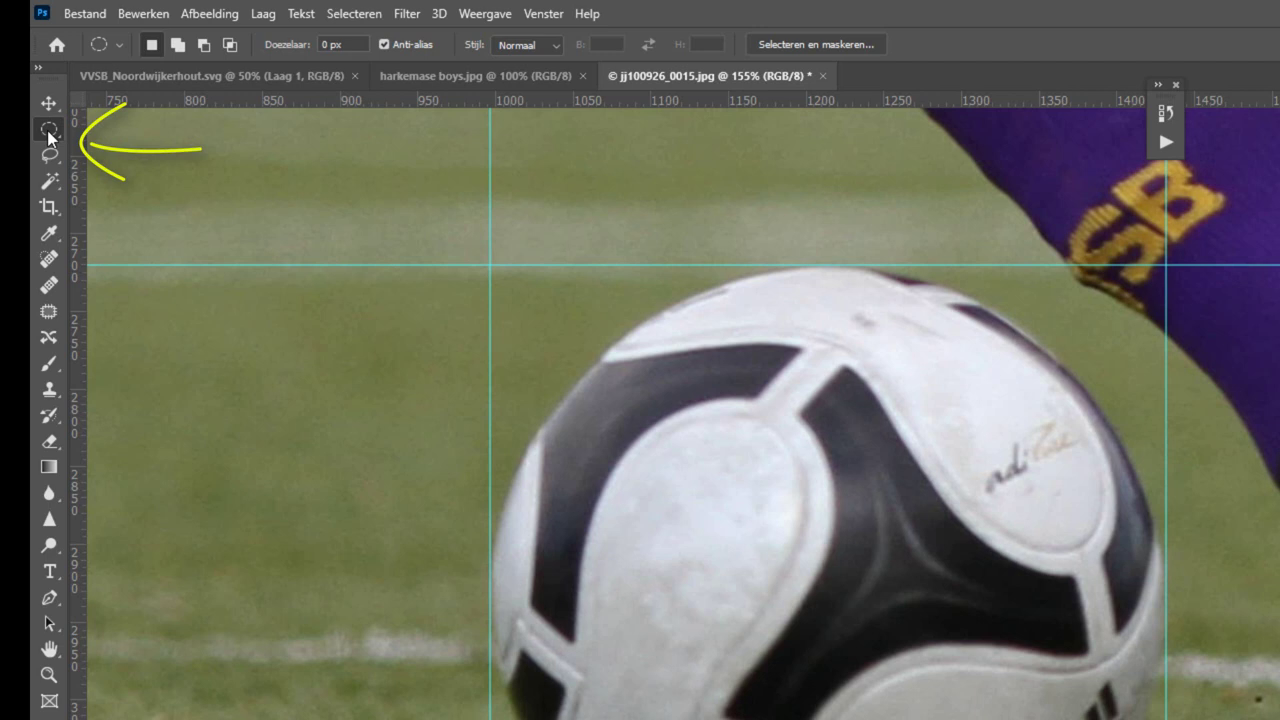
right_click(49, 137)
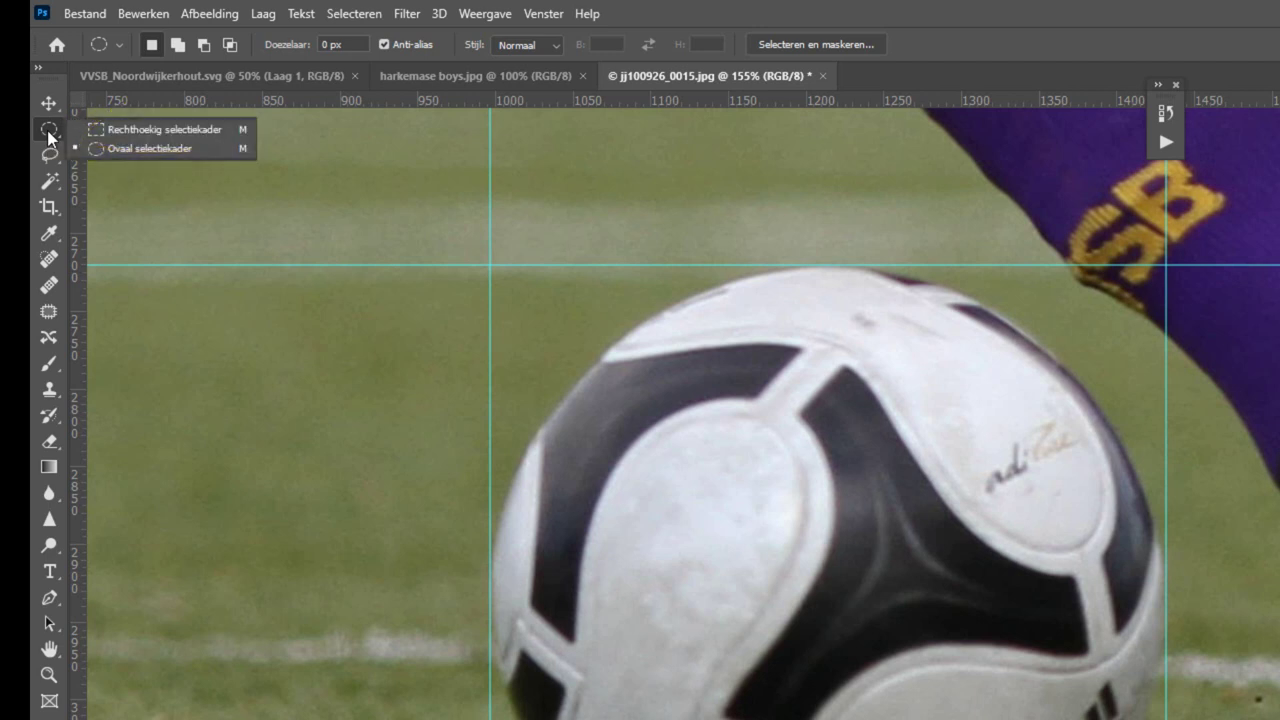
left_click(149, 150)
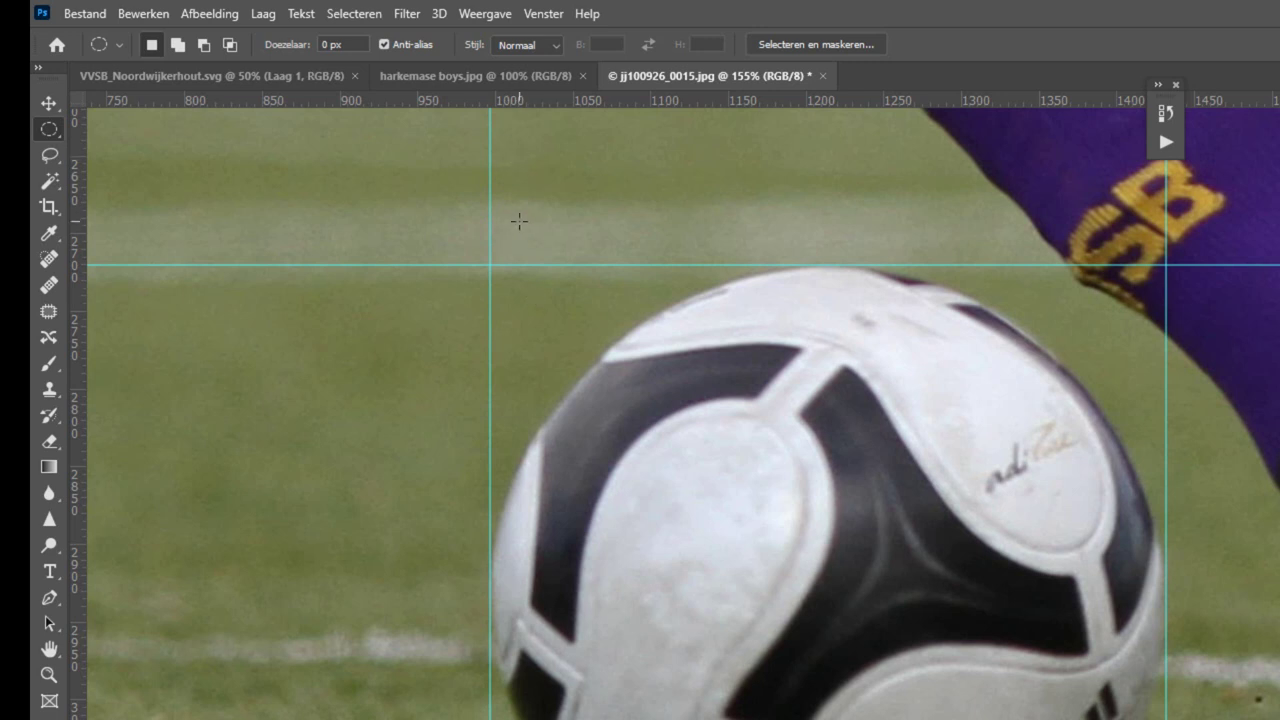
left_click(480, 13)
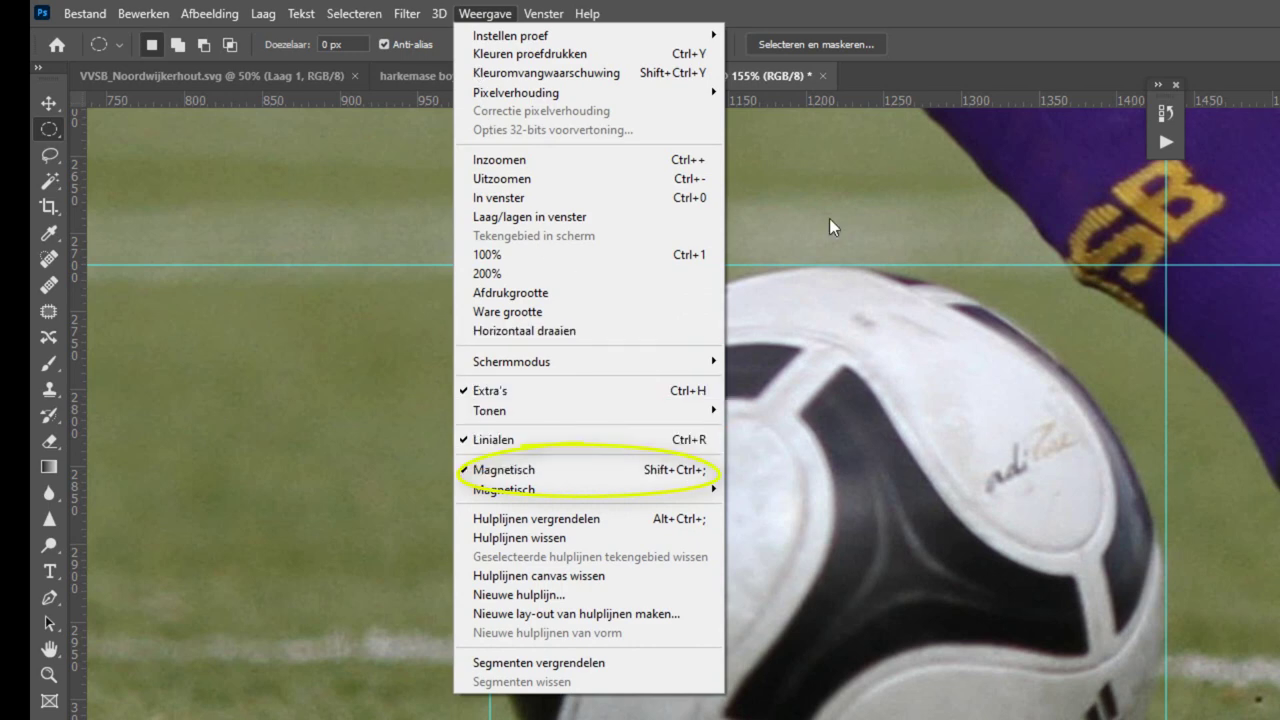
left_click(913, 14)
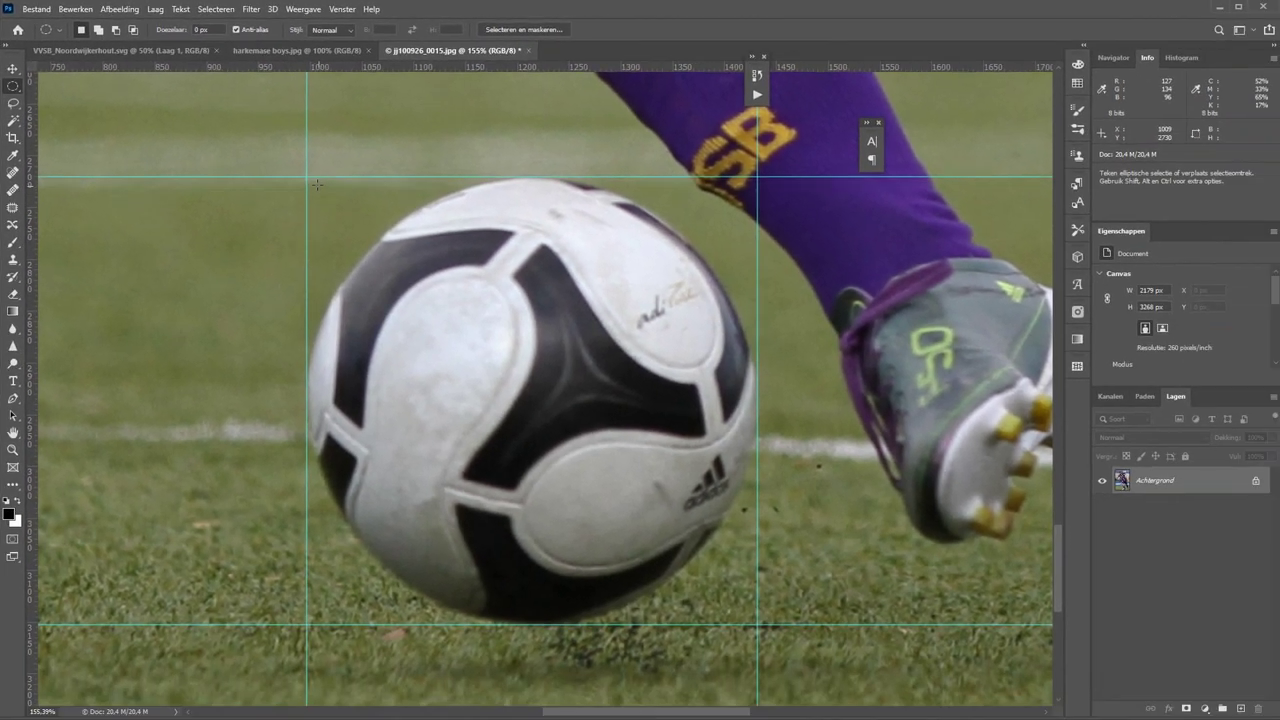
Draw a circular selection between the guides around the ball and copy it to a new layer
mouse_move(306, 178)
left_mouse_down()
mouse_move(371, 285)
mouse_move(520, 462)
mouse_move(730, 586)
mouse_move(758, 626)
left_mouse_up()
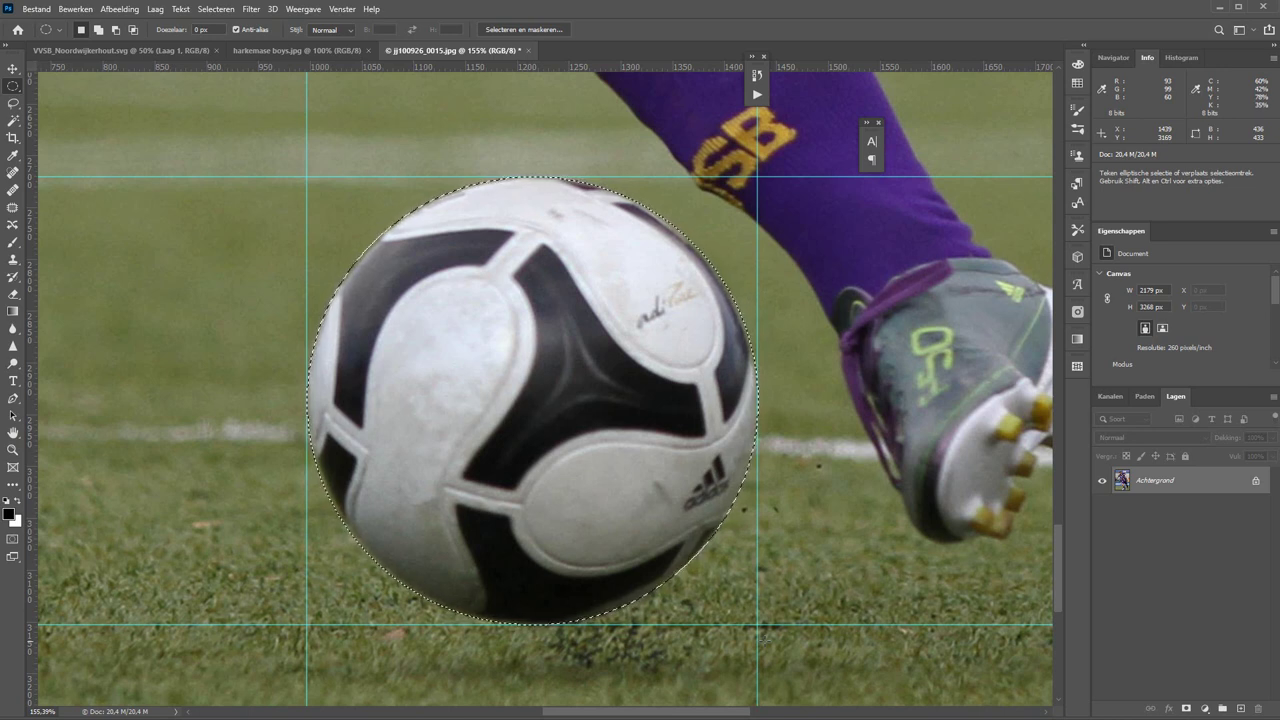
key("ctrl+j")
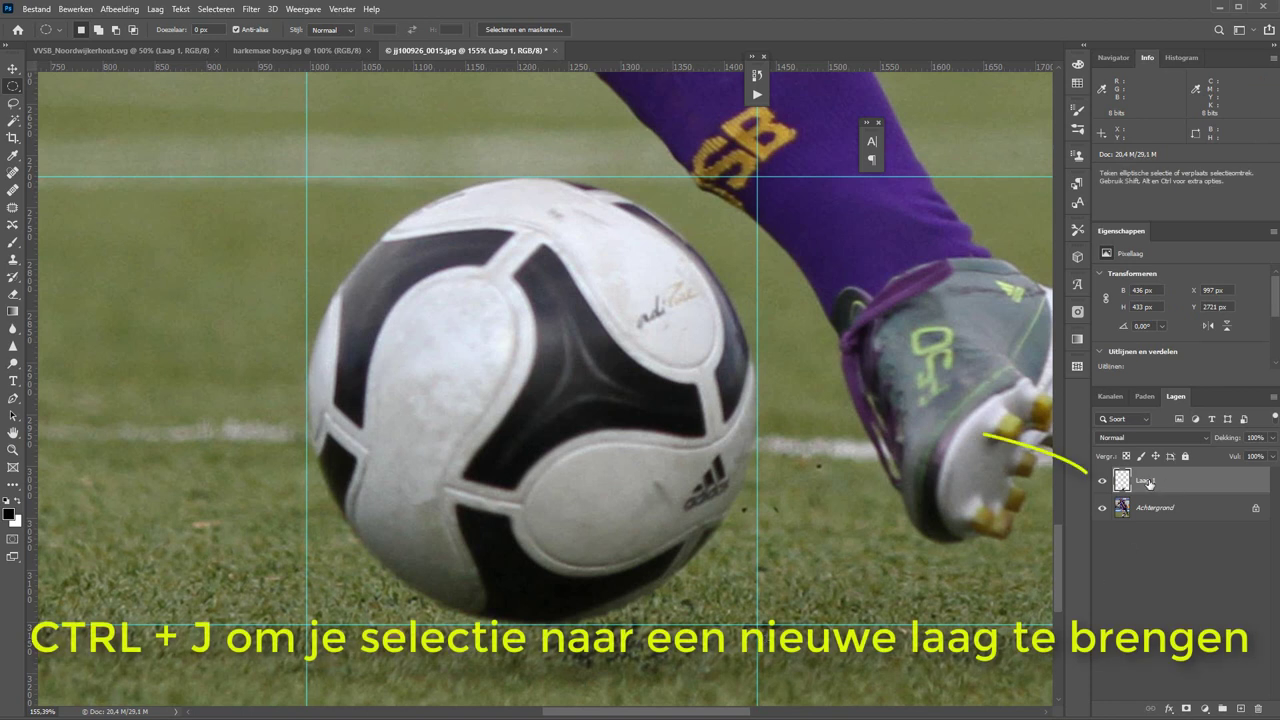
Rename Laag 1 to 'bal'
double_click(1148, 481)
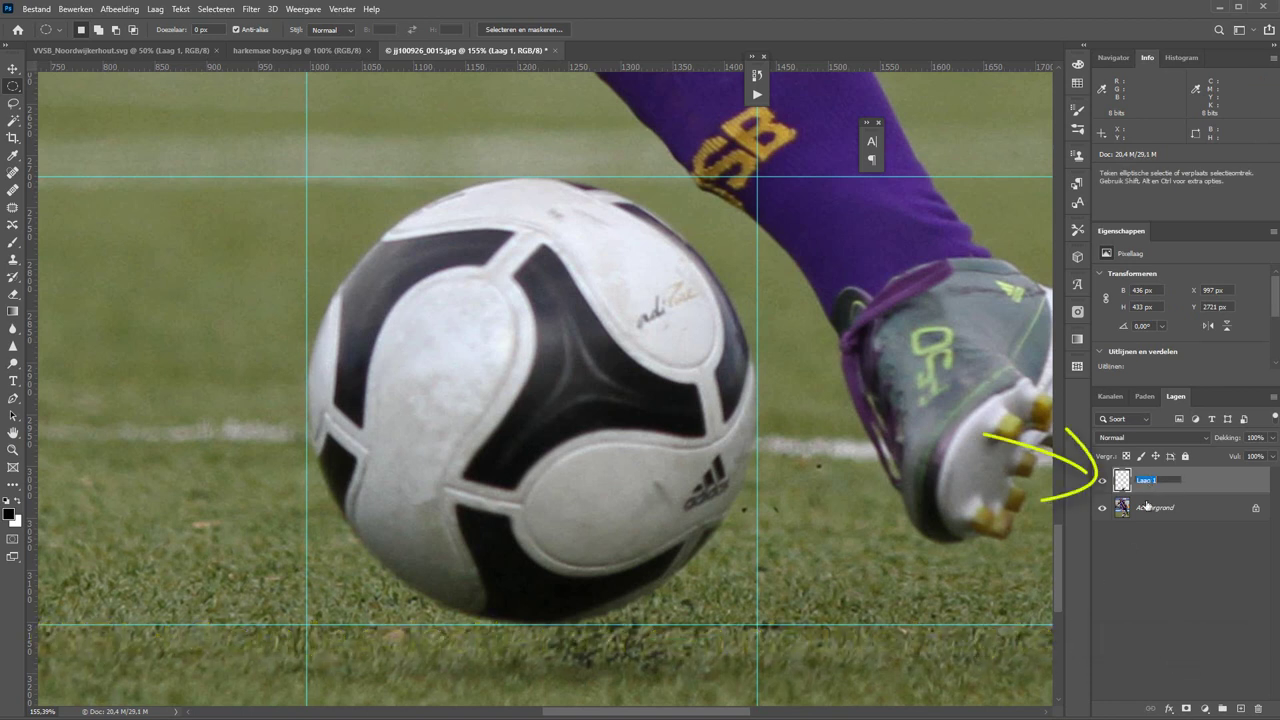
type("bal")
left_click(1176, 542)
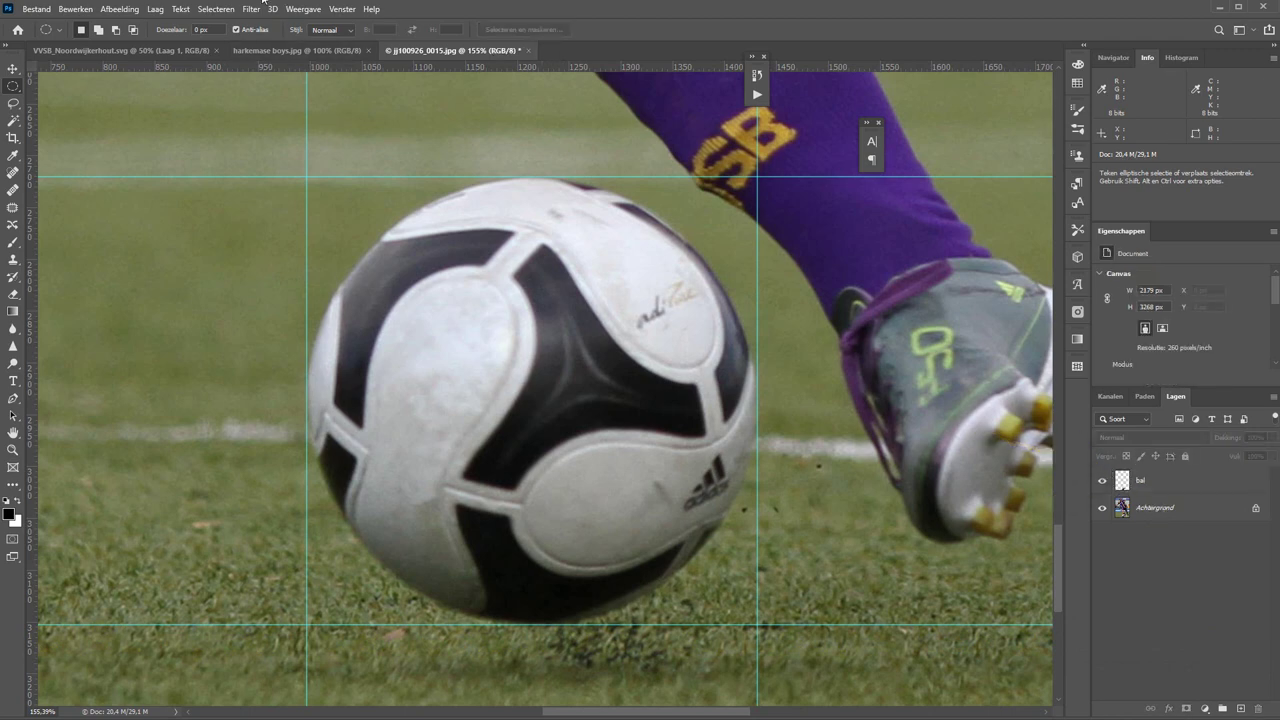
Clear all guides (Hulplijnen wissen) and fit the whole photo in the window
left_click(300, 12)
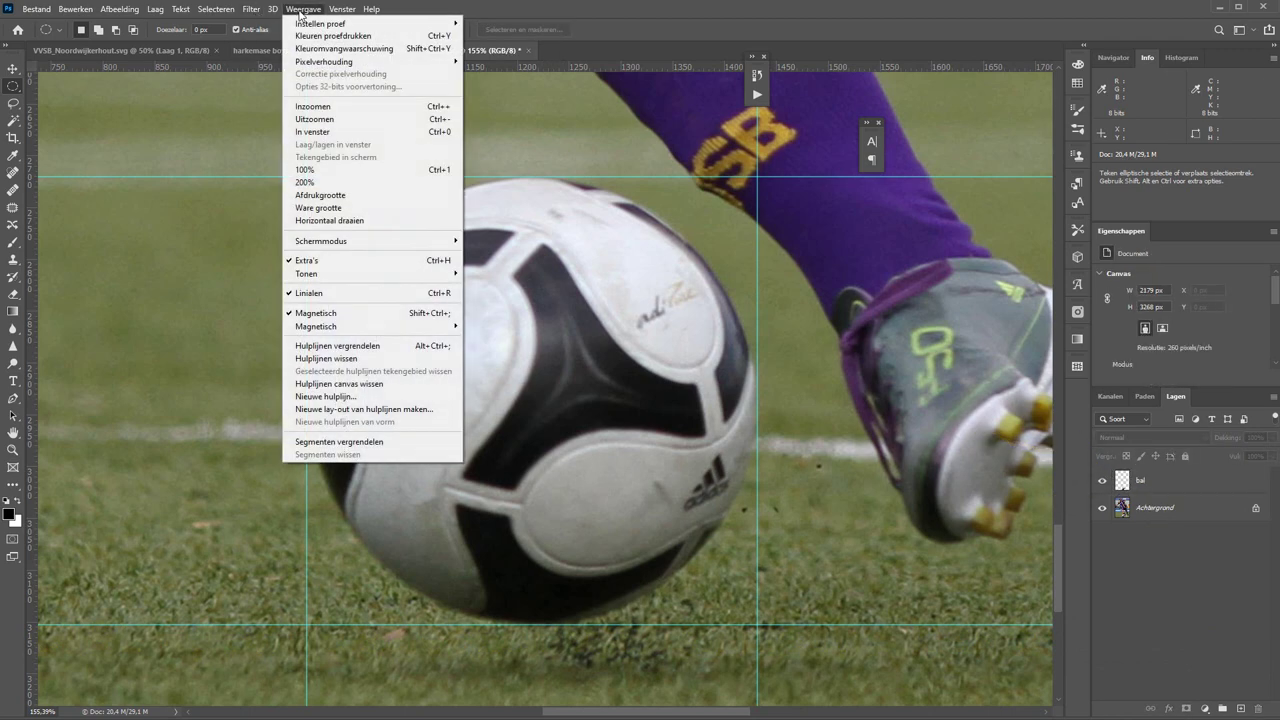
left_click(345, 359)
key("ctrl+0")
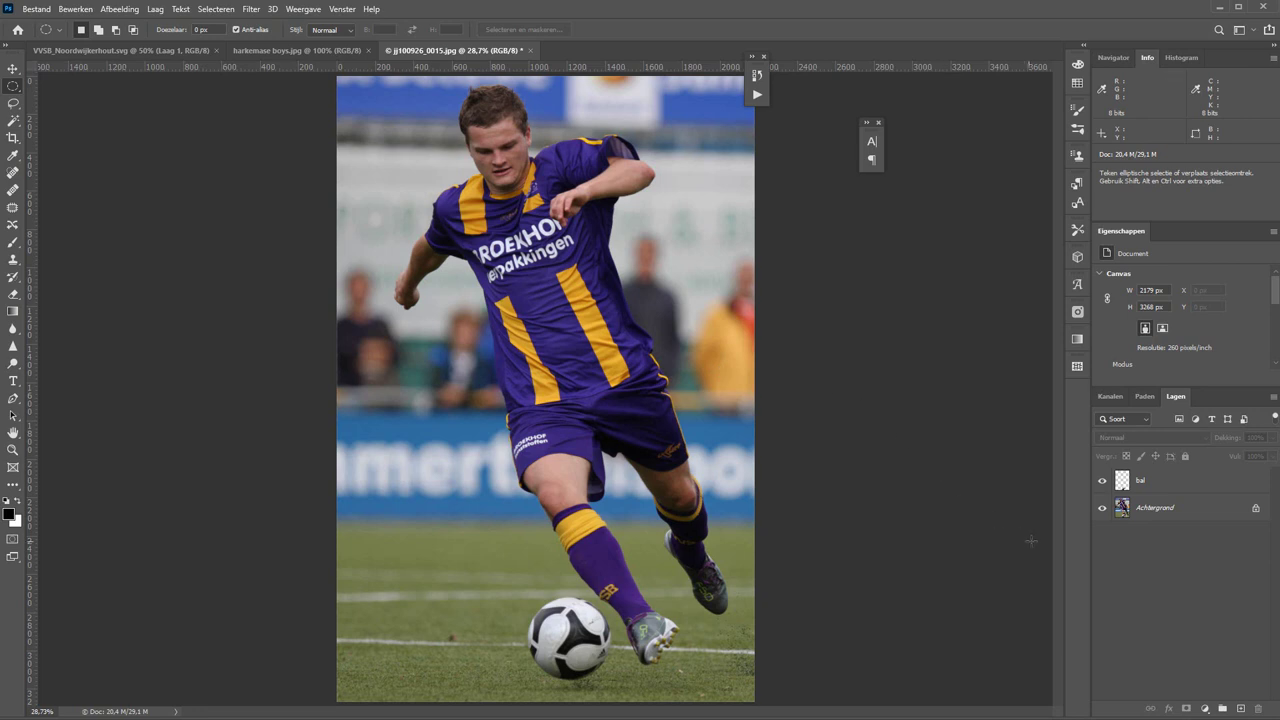
On the Achtergrond layer, auto-select the player and ball with Onderwerp selecteren
left_click(1155, 515)
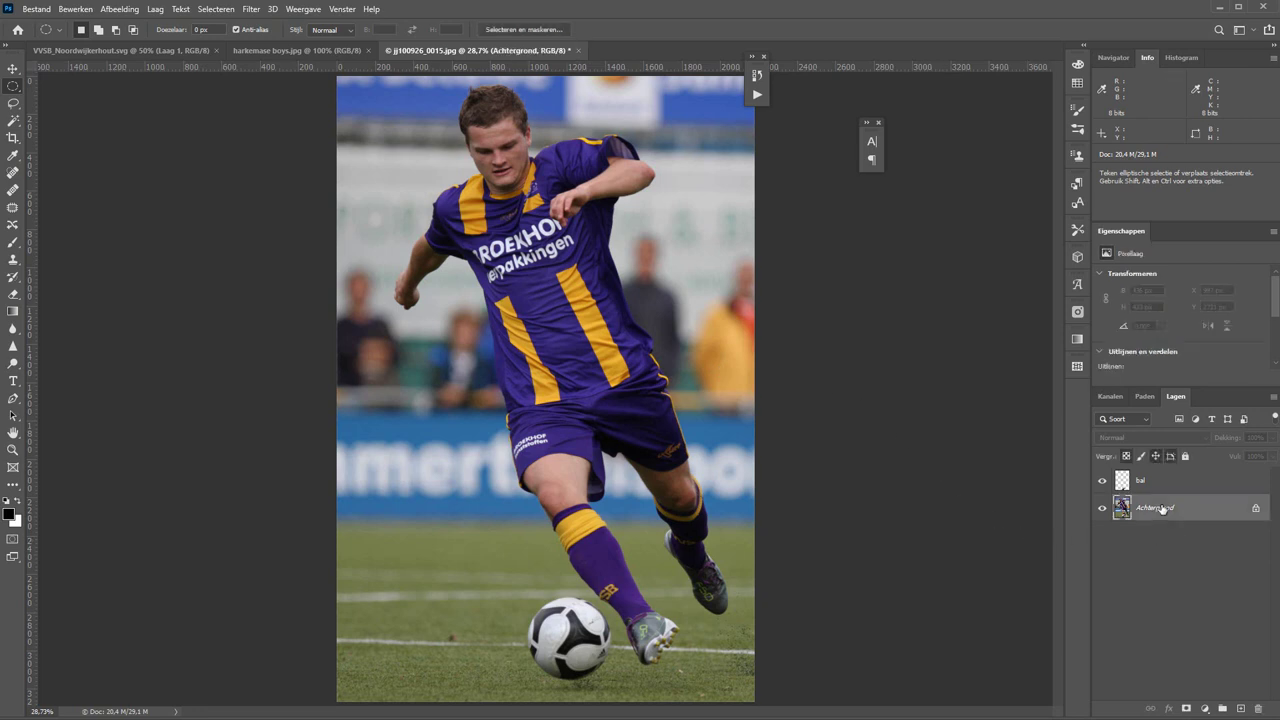
left_click(13, 121)
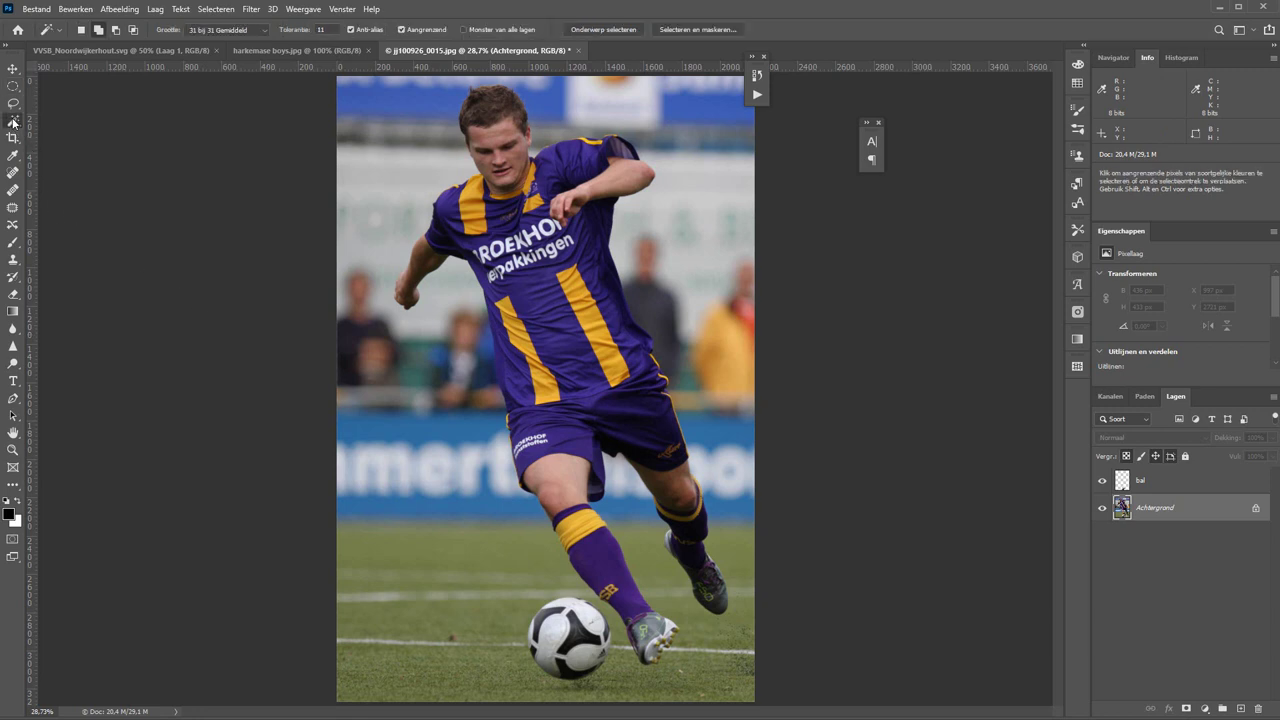
left_click(610, 30)
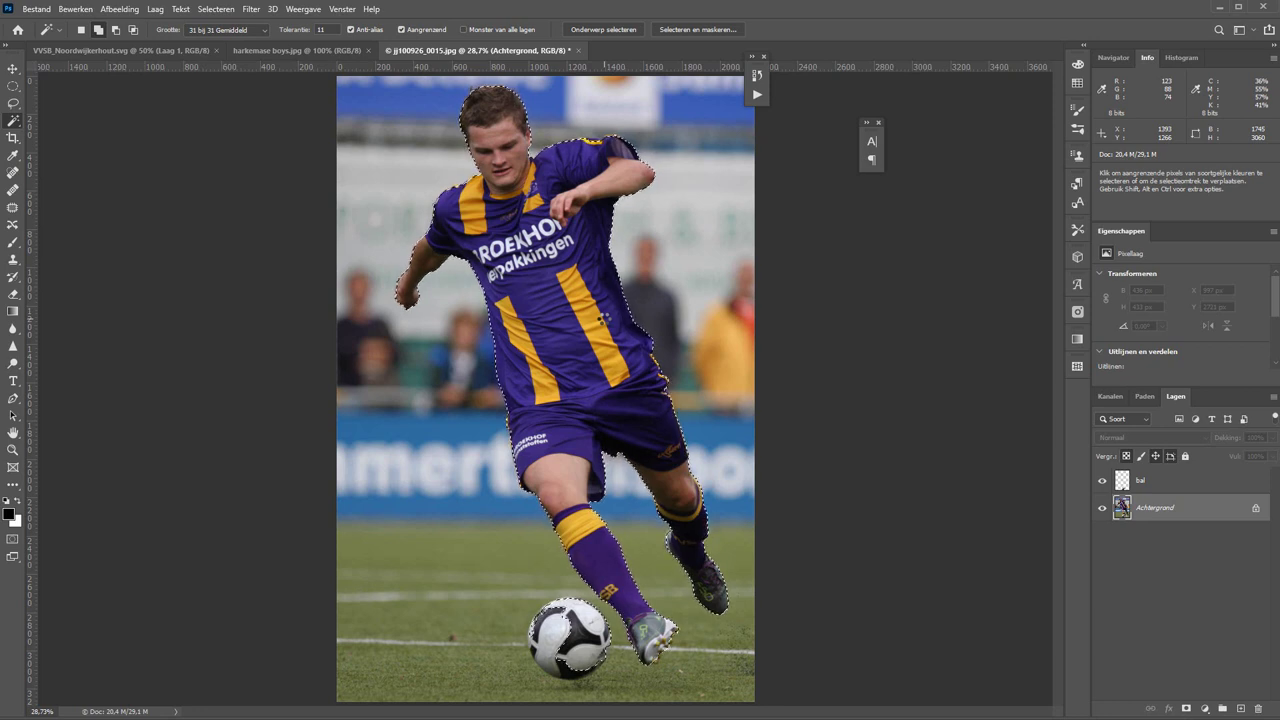
left_click(12, 104)
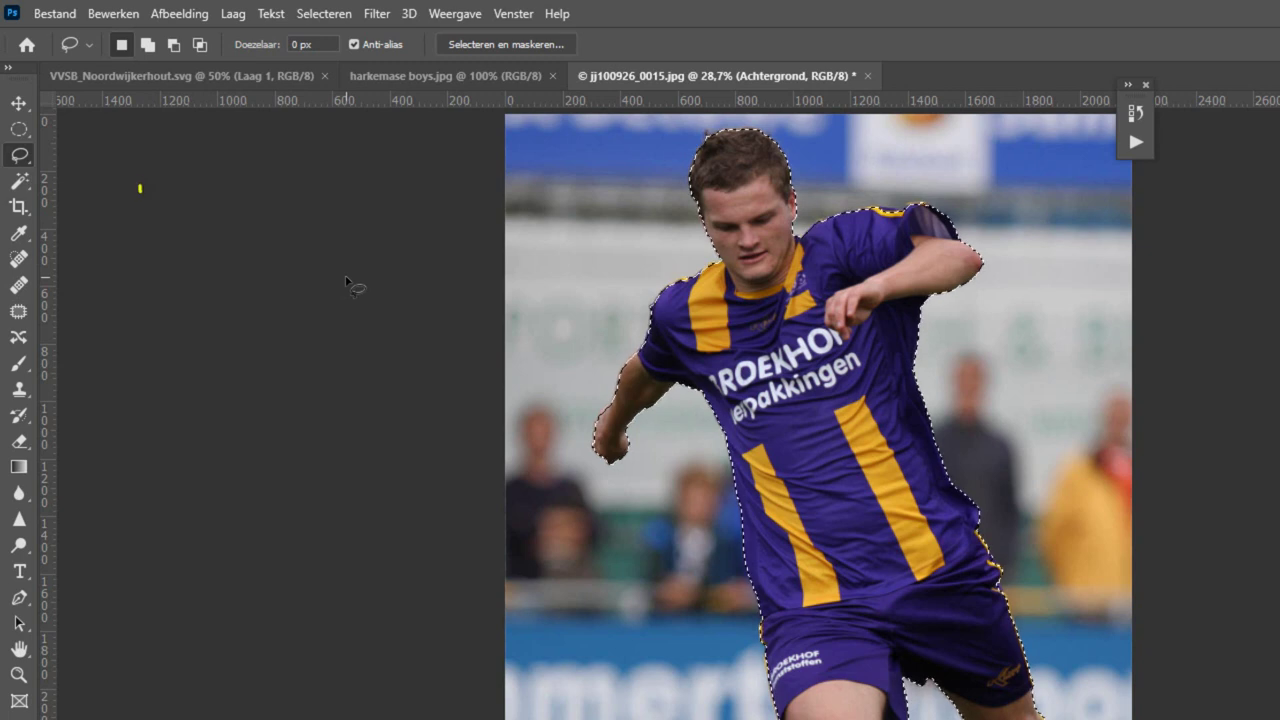
Subtract the football from the selection with the Lasso tool, leaving only the player
left_click(147, 44)
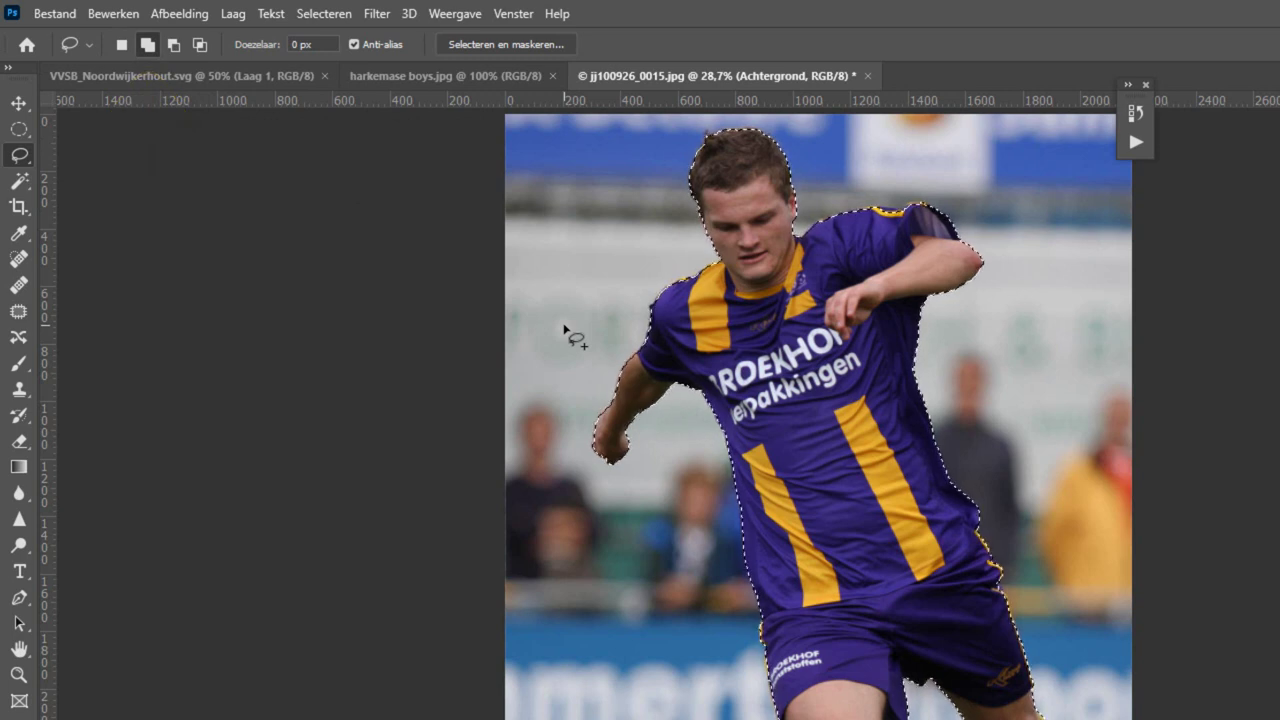
mouse_move(631, 220)
left_mouse_down()
mouse_move(566, 217)
mouse_move(585, 294)
mouse_move(634, 296)
left_mouse_up()
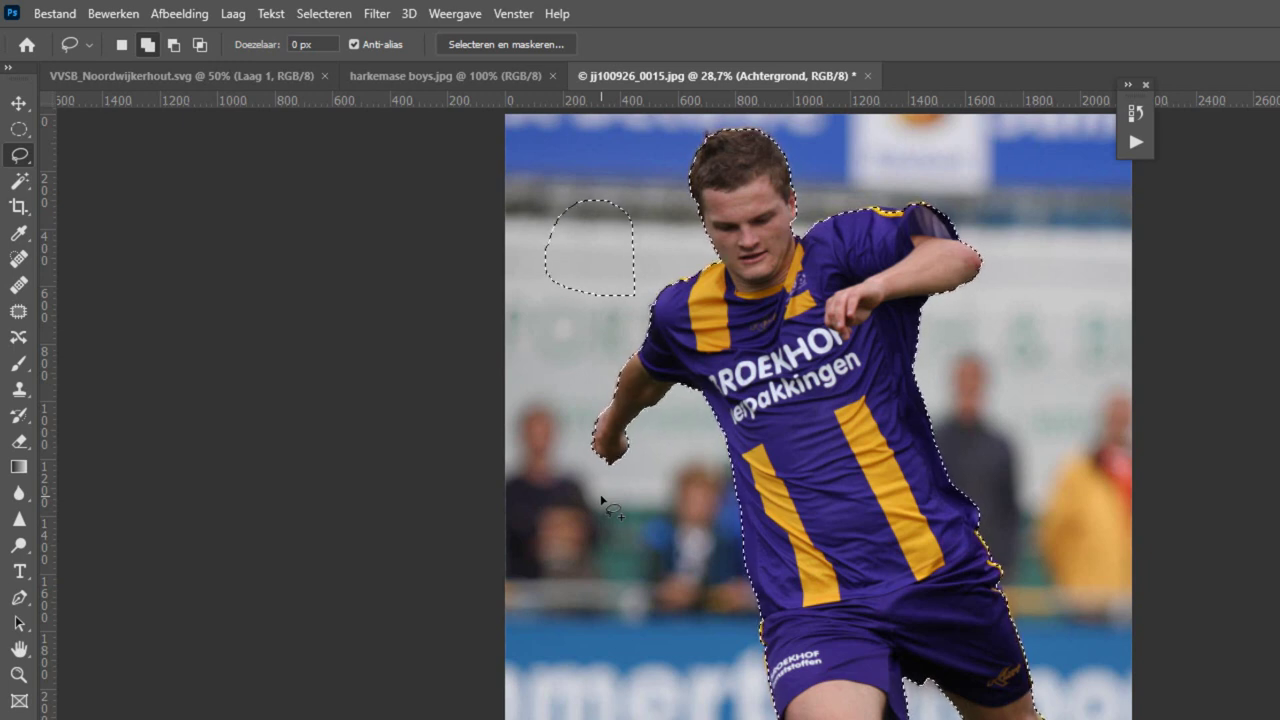
key("ctrl+z")
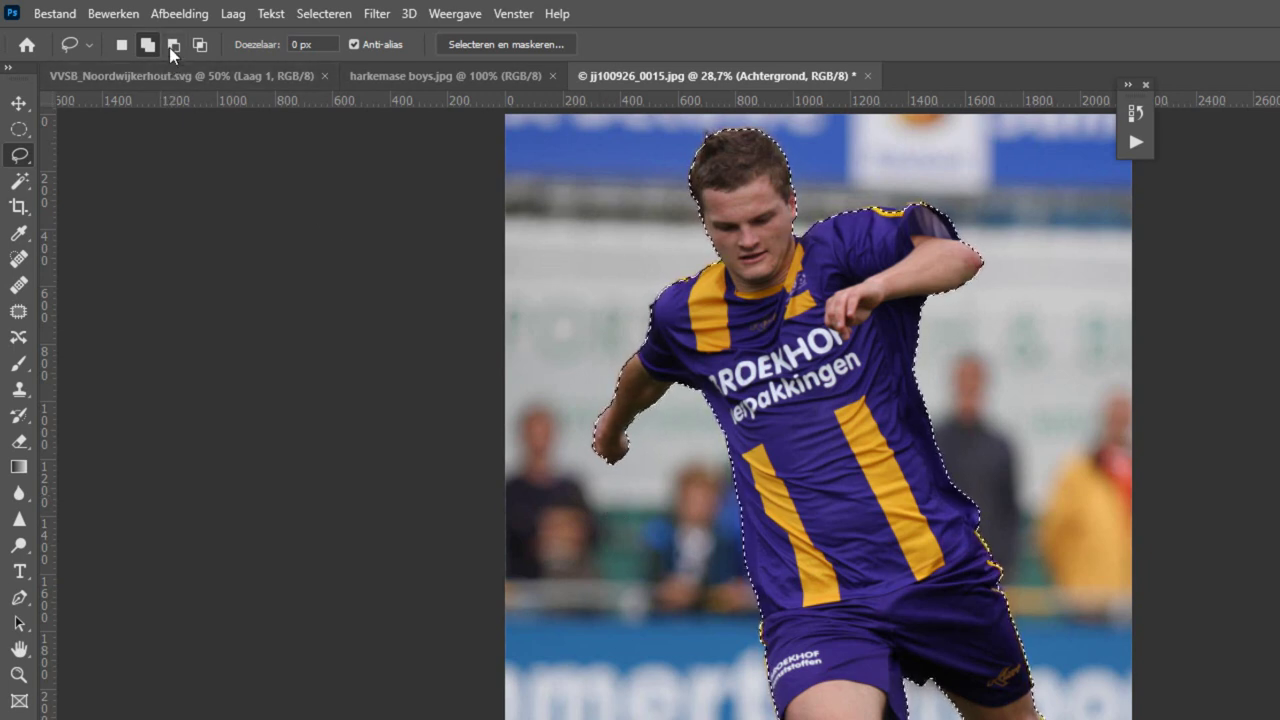
left_click(173, 44)
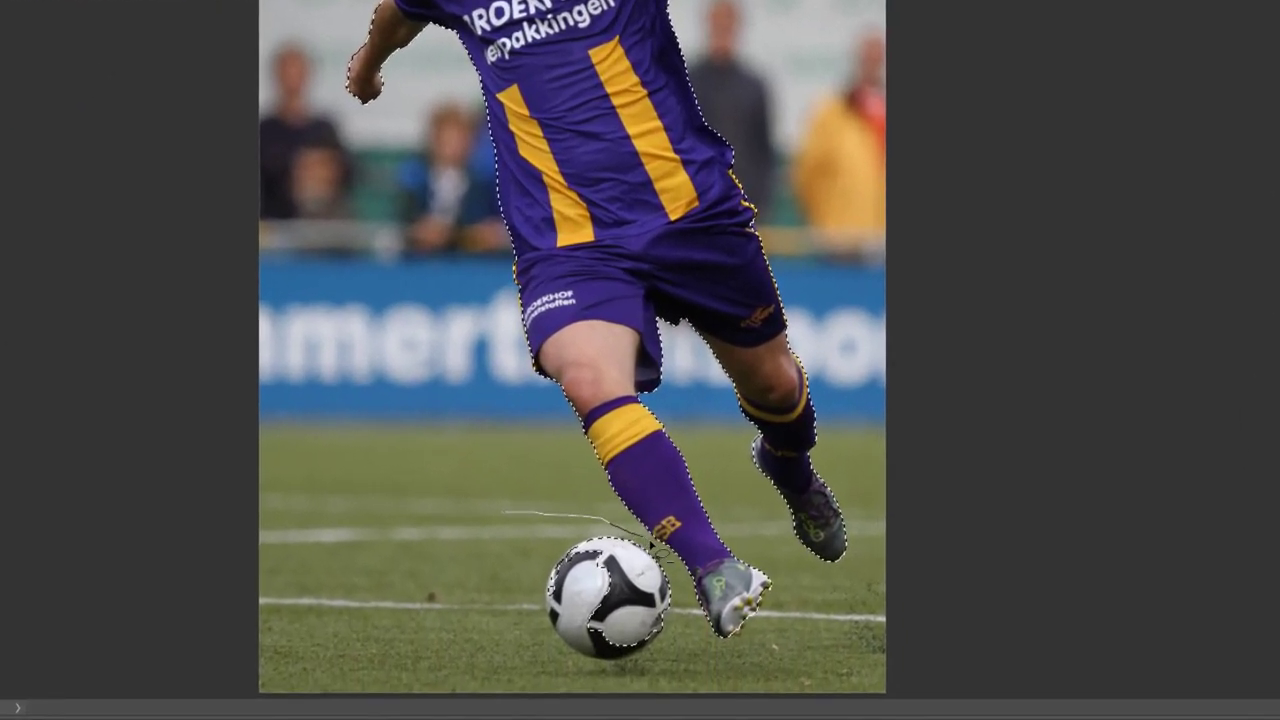
left_click_drag(557, 627, 680, 670)
left_click_drag(676, 612, 530, 662)
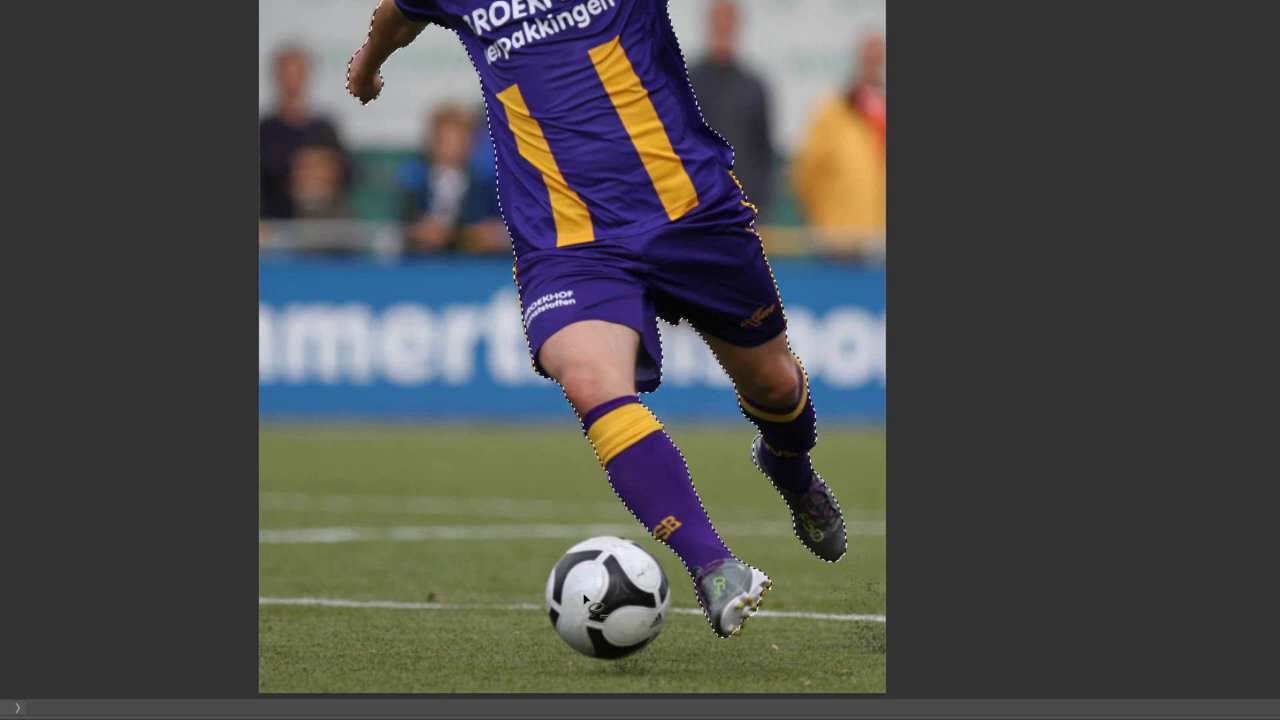
Add the two boot studs and heel to the selection, trimming grass near the lower stud
scroll(687, 668, "up", 1)
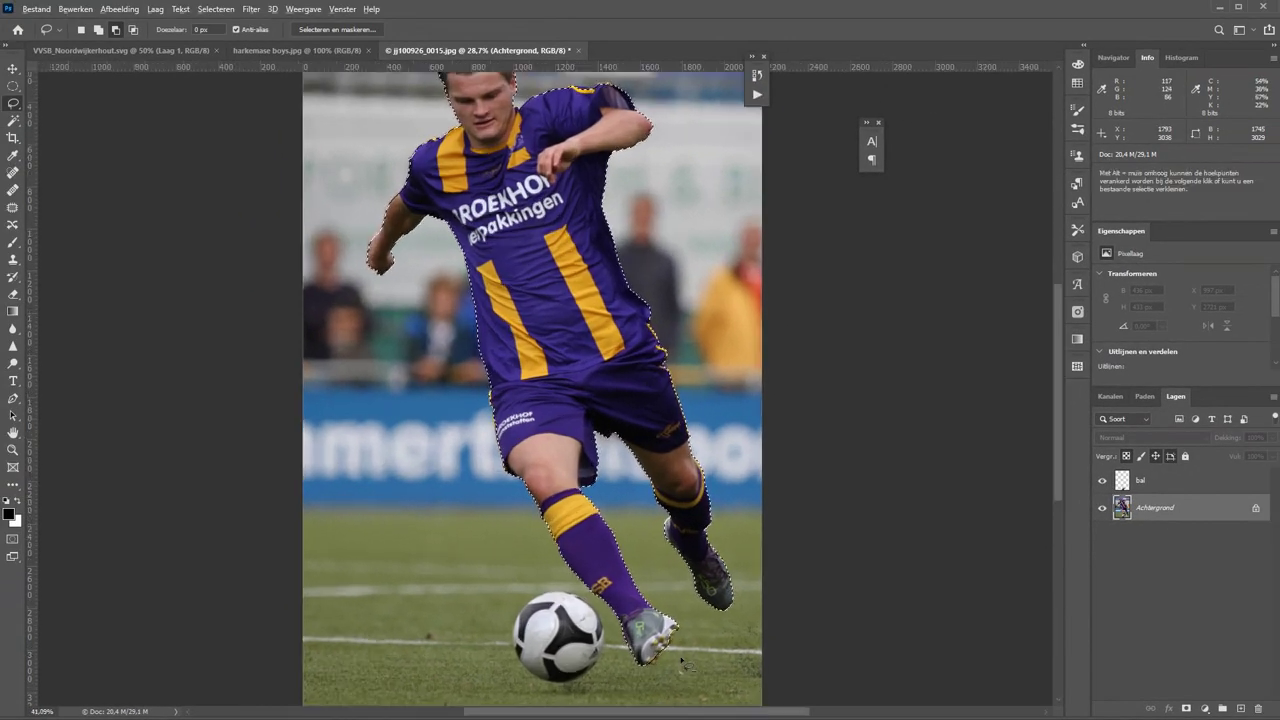
scroll(690, 655, "up", 2)
scroll(693, 642, "up", 2)
scroll(697, 630, "up", 1)
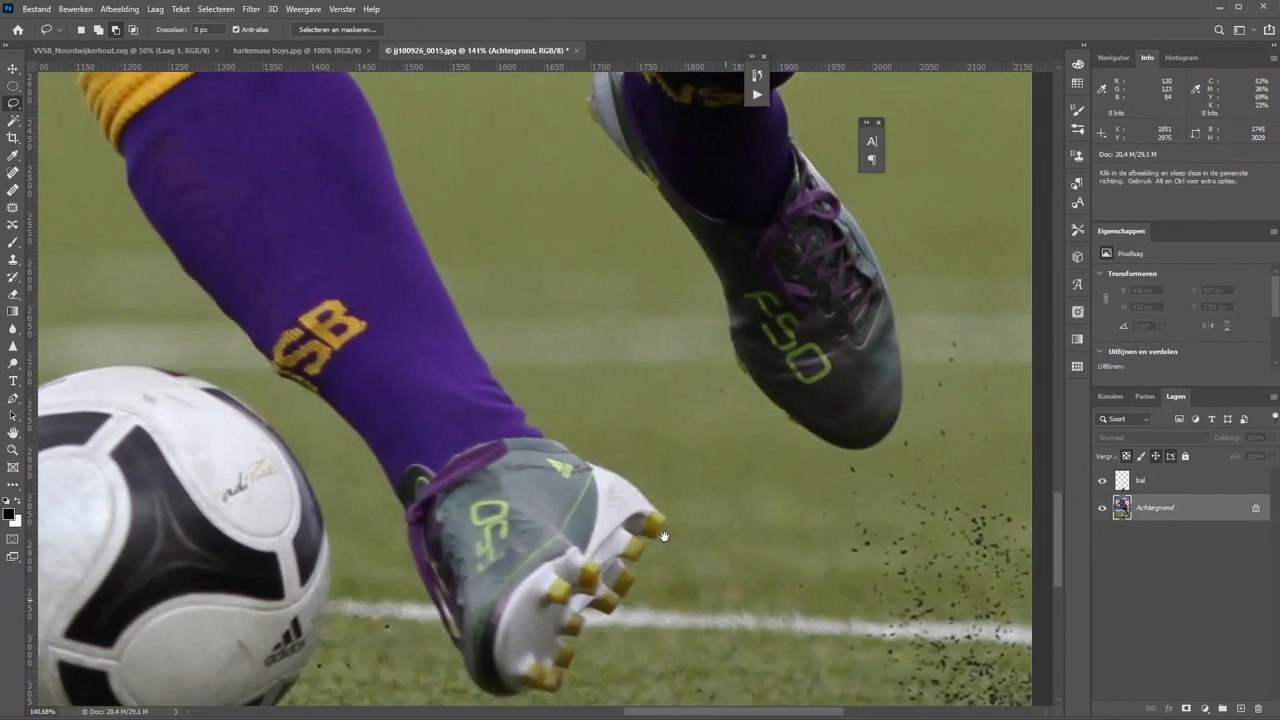
left_click_drag(697, 633, 583, 449)
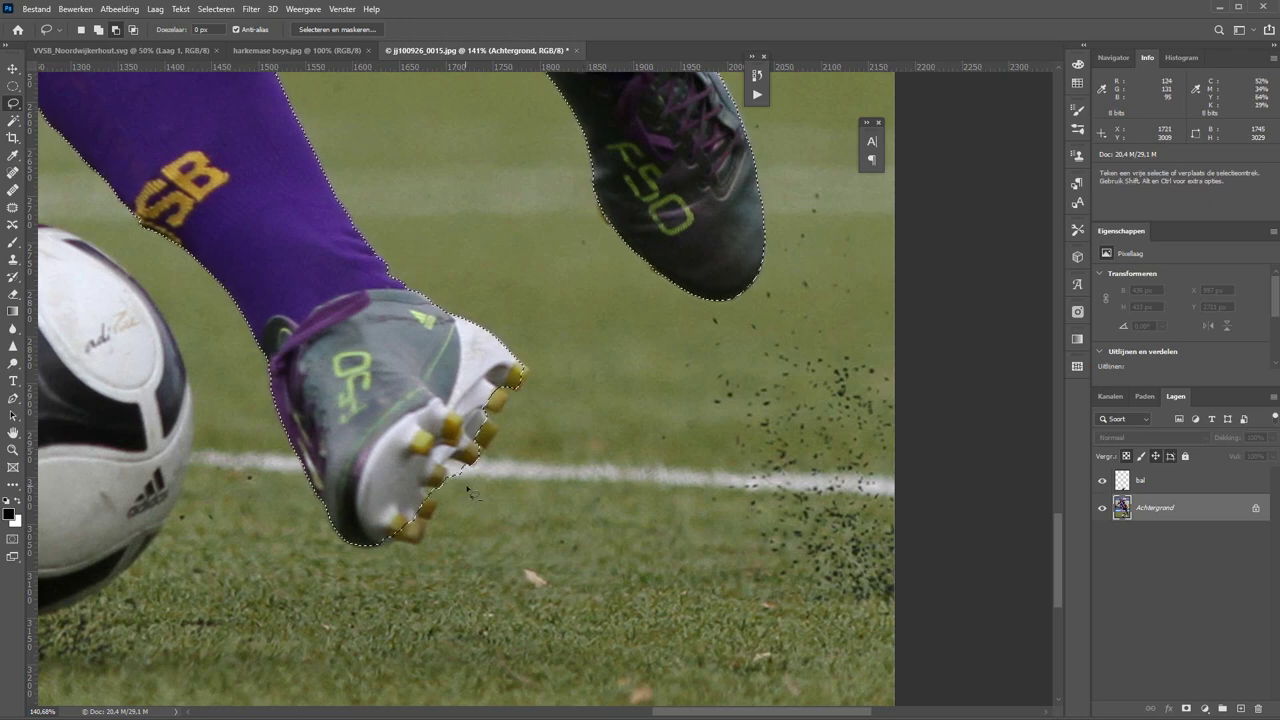
scroll(460, 491, "up", 2)
scroll(467, 489, "up", 2)
scroll(468, 488, "down", 1)
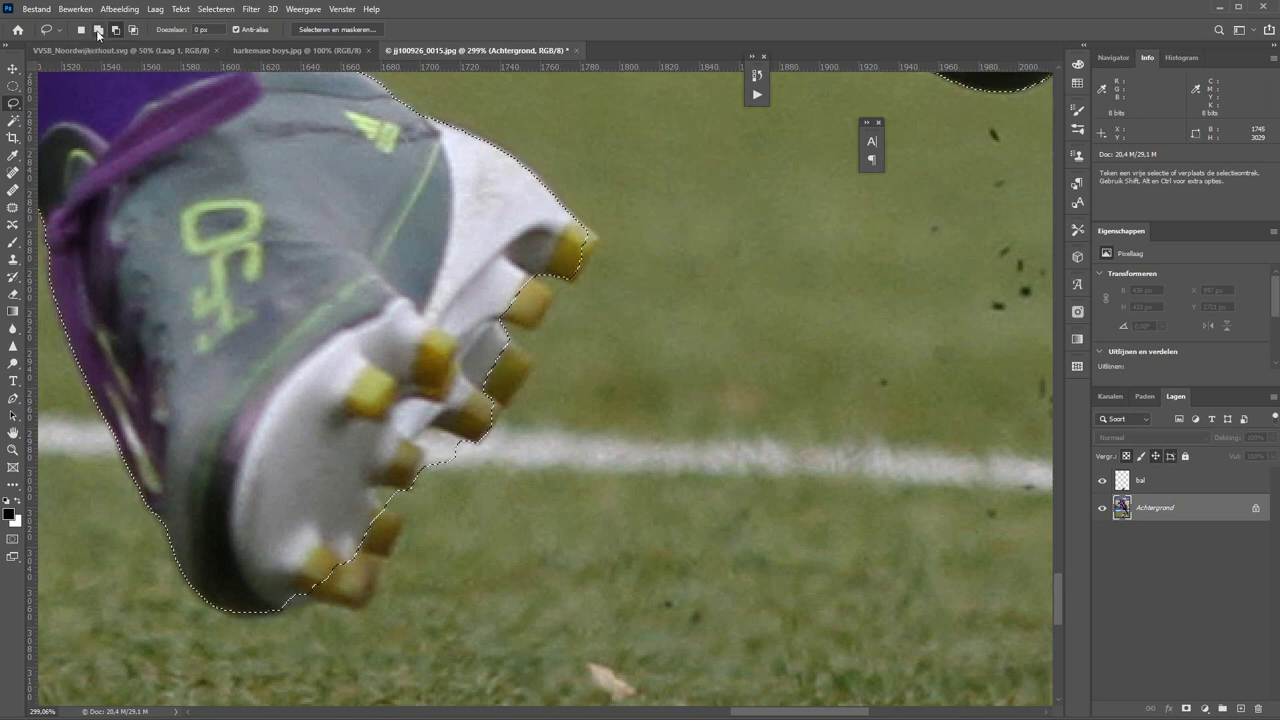
left_click(97, 31)
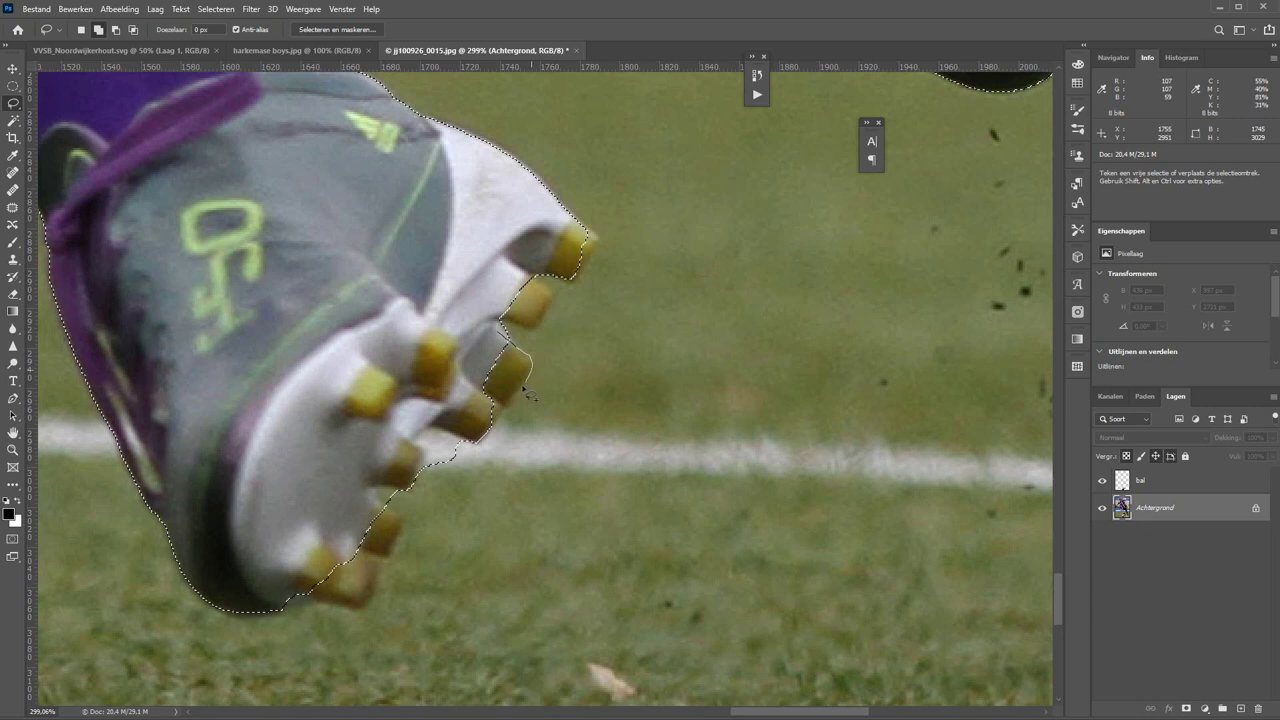
left_click_drag(449, 391, 509, 327)
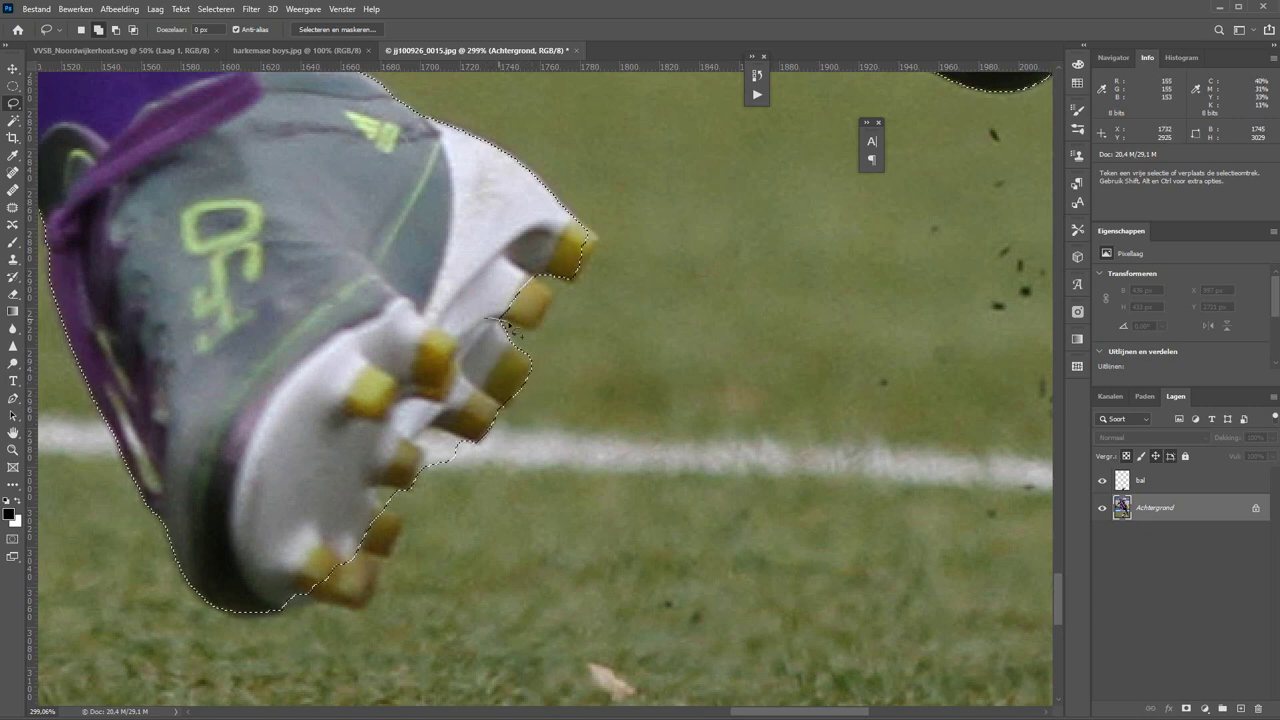
left_click_drag(521, 275, 556, 285)
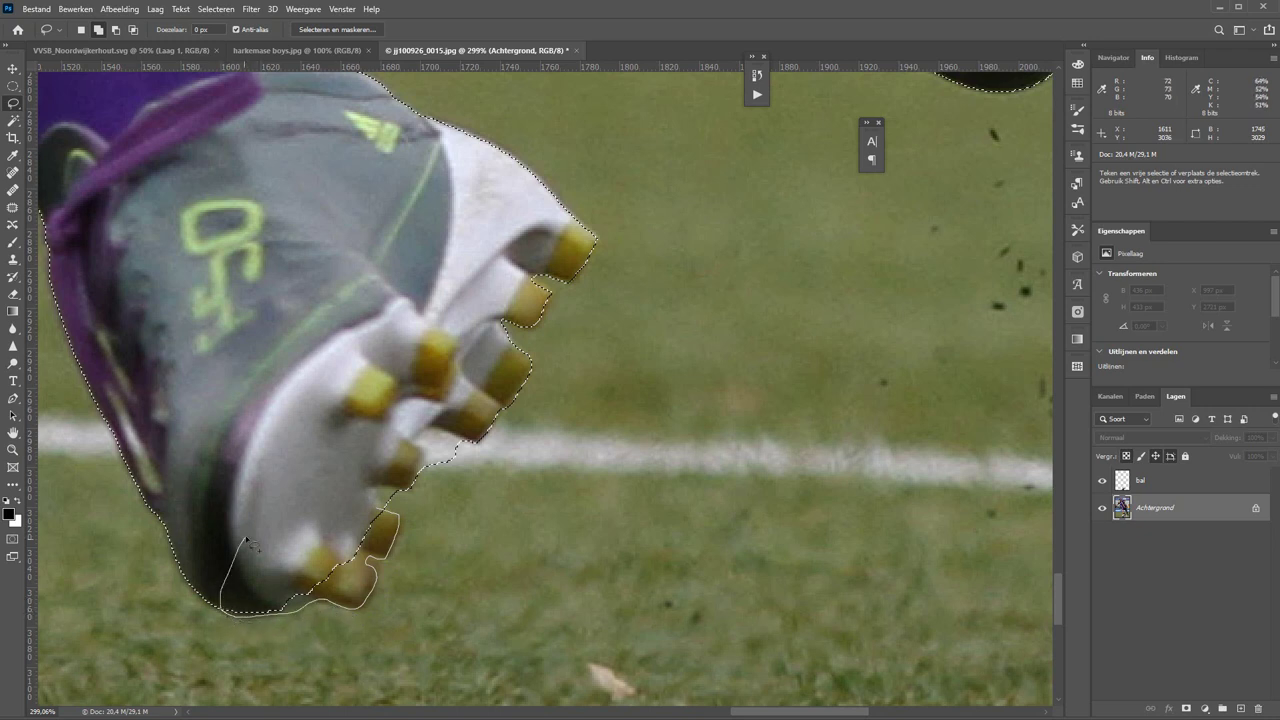
left_click_drag(248, 541, 246, 540)
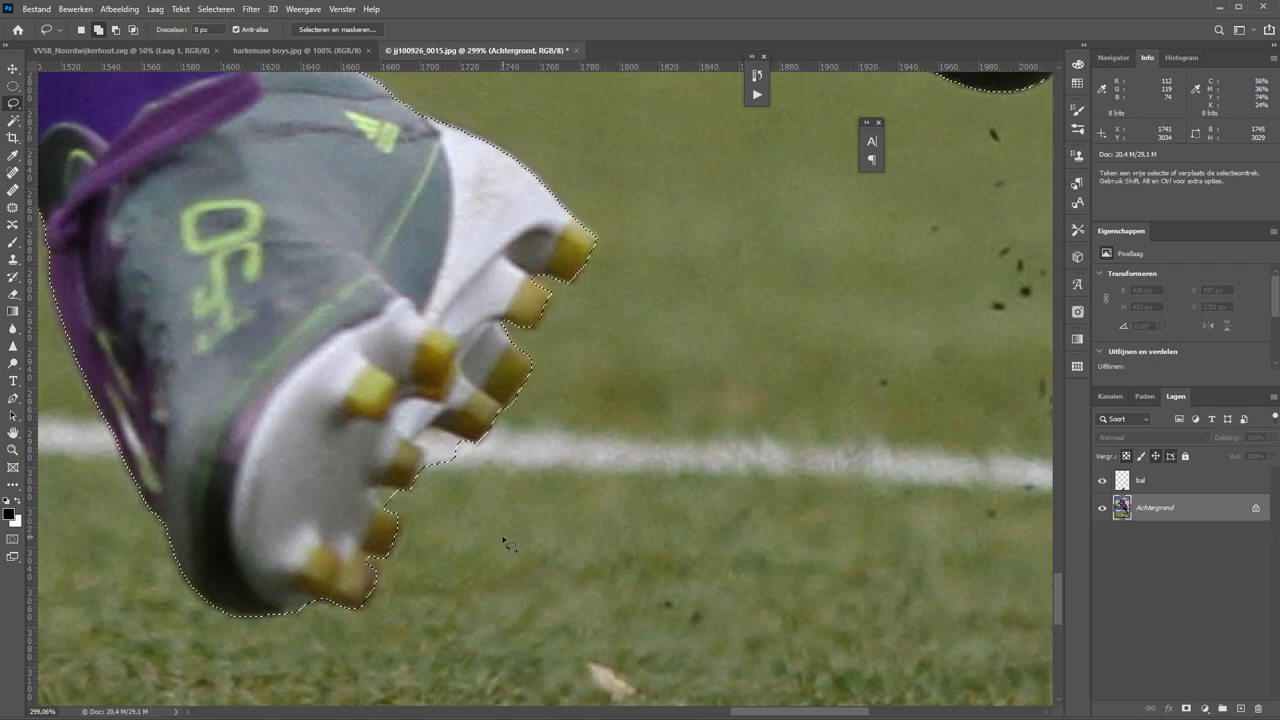
key("alt")
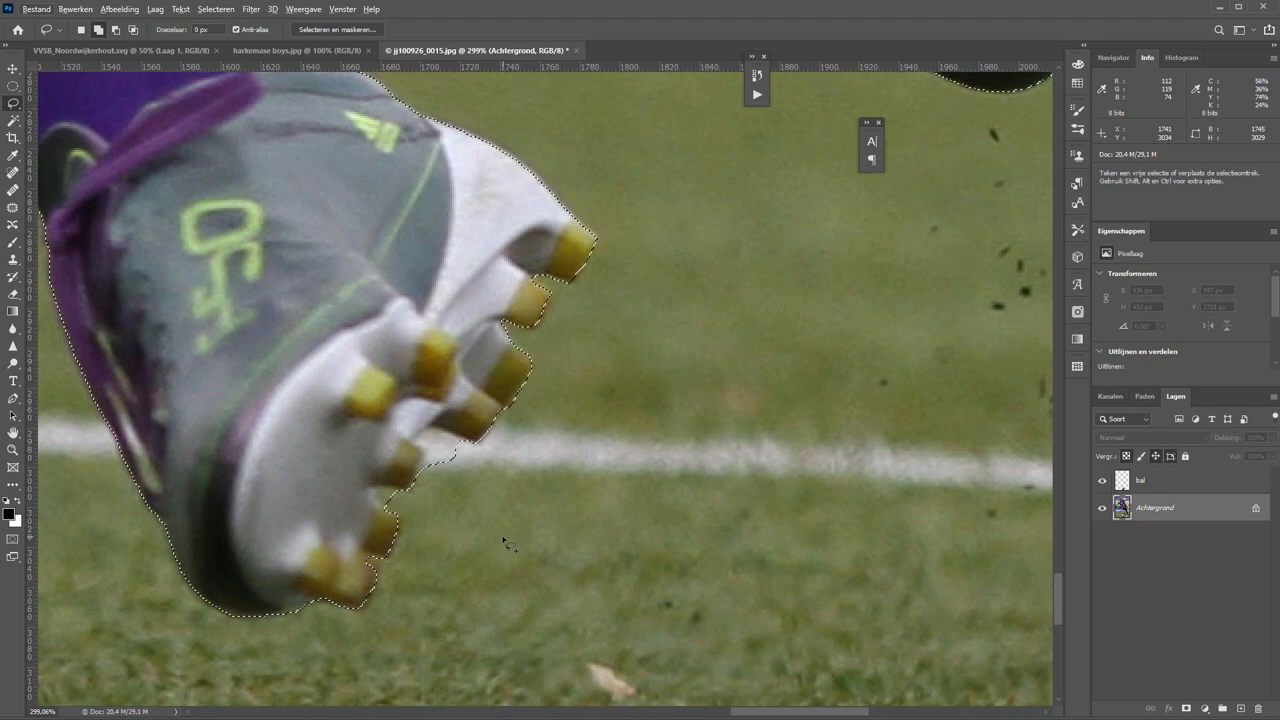
key("alt")
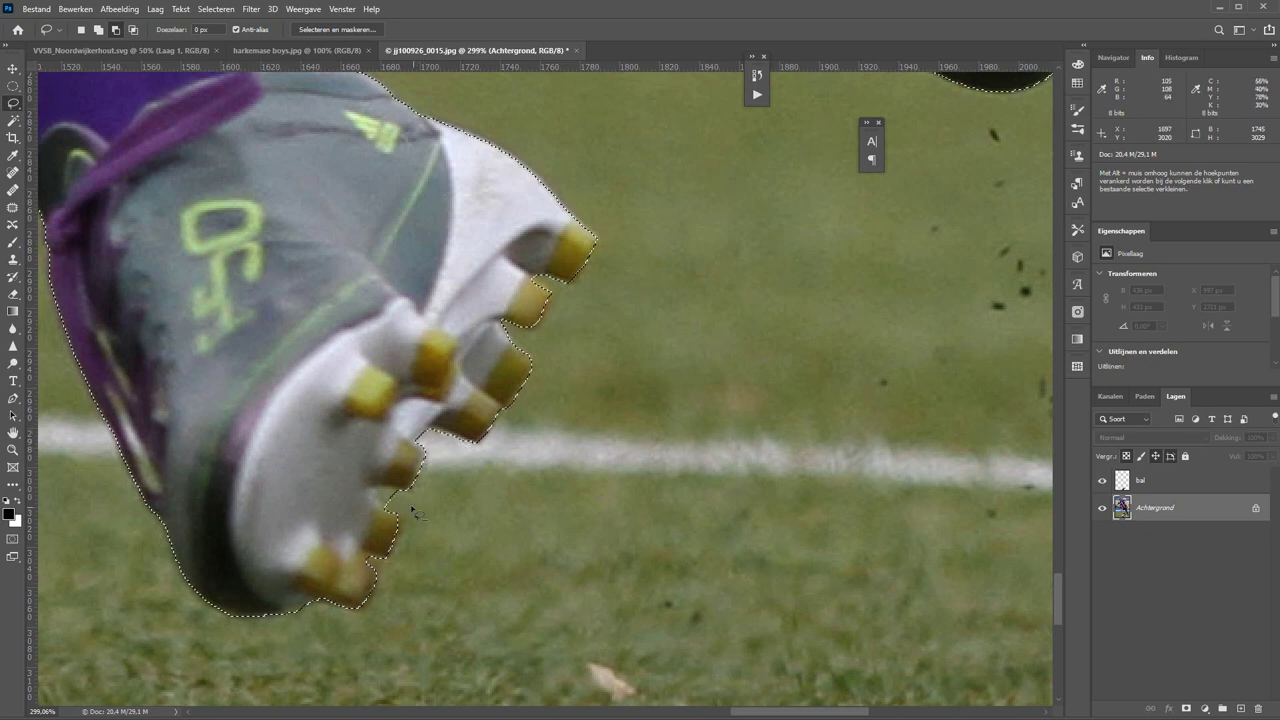
left_click_drag(412, 518, 388, 561)
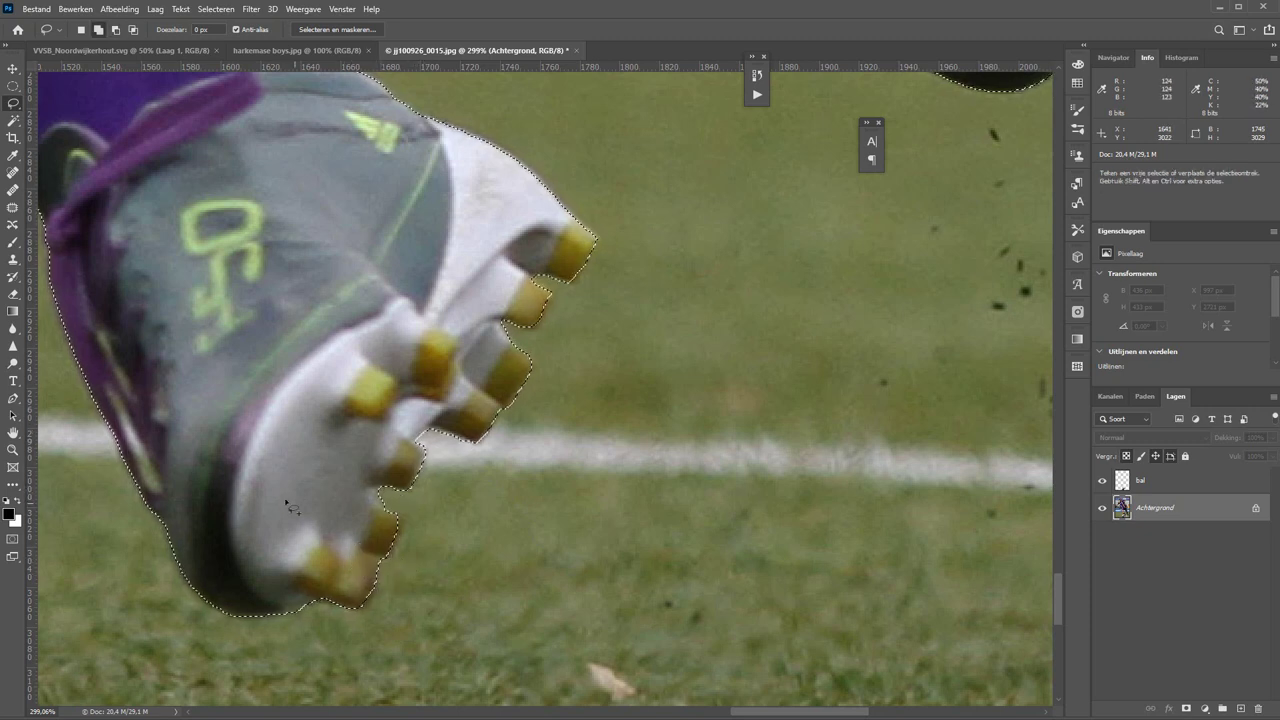
Tighten the selection along the shorts' yellow edge, the wrist and the forearm
mouse_move(206, 343)
left_mouse_down()
mouse_move(743, 509)
mouse_move(751, 543)
mouse_move(697, 628)
left_mouse_up()
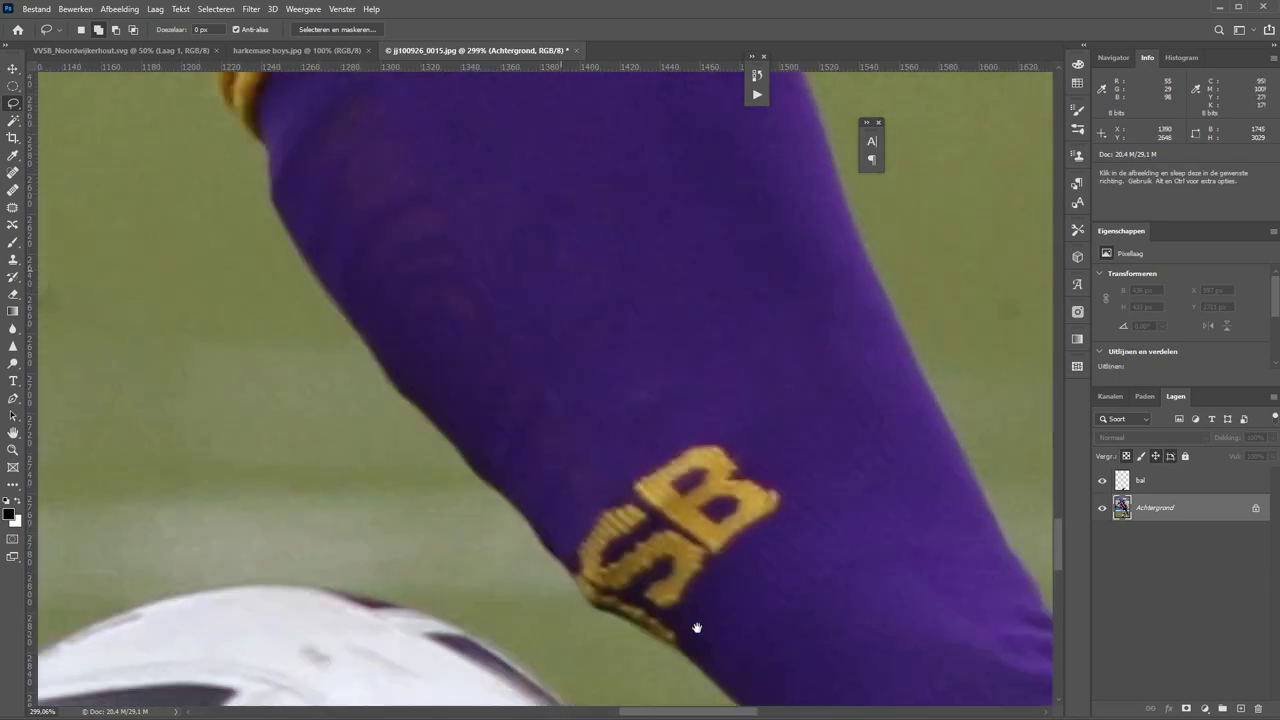
left_click_drag(520, 130, 494, 334)
mouse_move(517, 210)
left_mouse_down()
mouse_move(494, 380)
mouse_move(527, 548)
left_mouse_up()
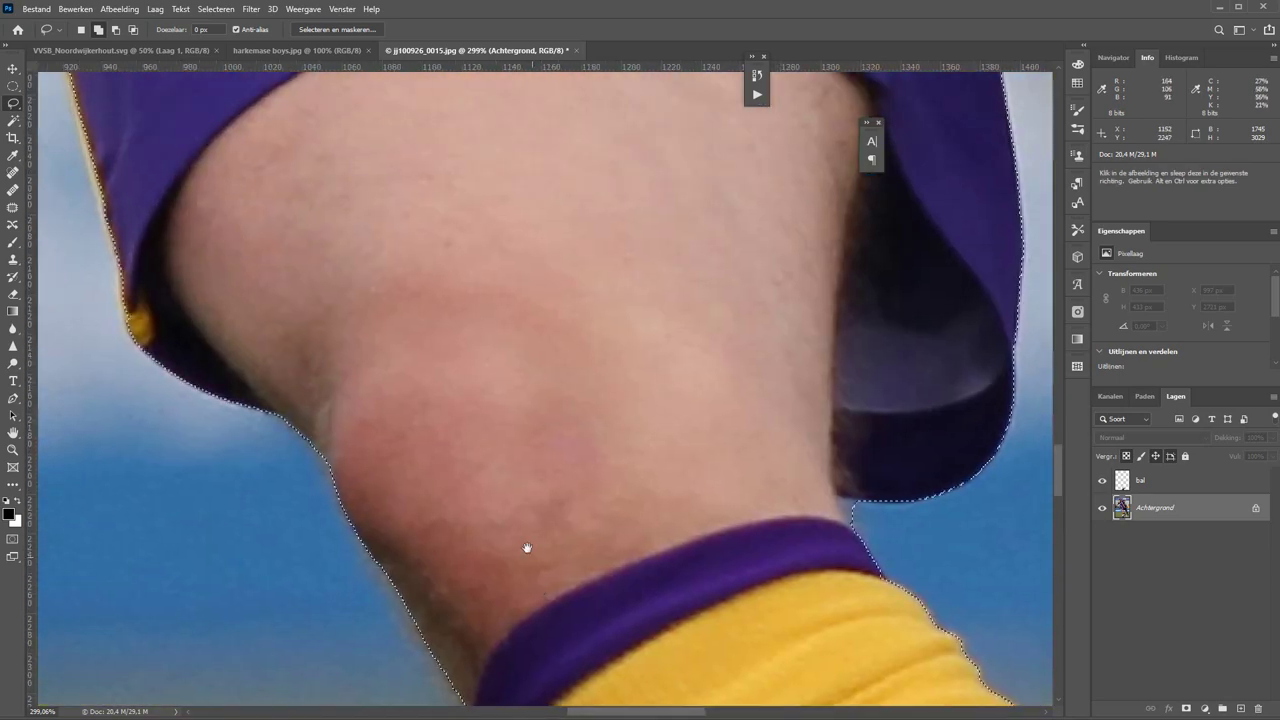
mouse_move(806, 509)
left_mouse_down()
mouse_move(629, 600)
mouse_move(206, 460)
mouse_move(182, 511)
mouse_move(380, 449)
mouse_move(400, 470)
left_mouse_up()
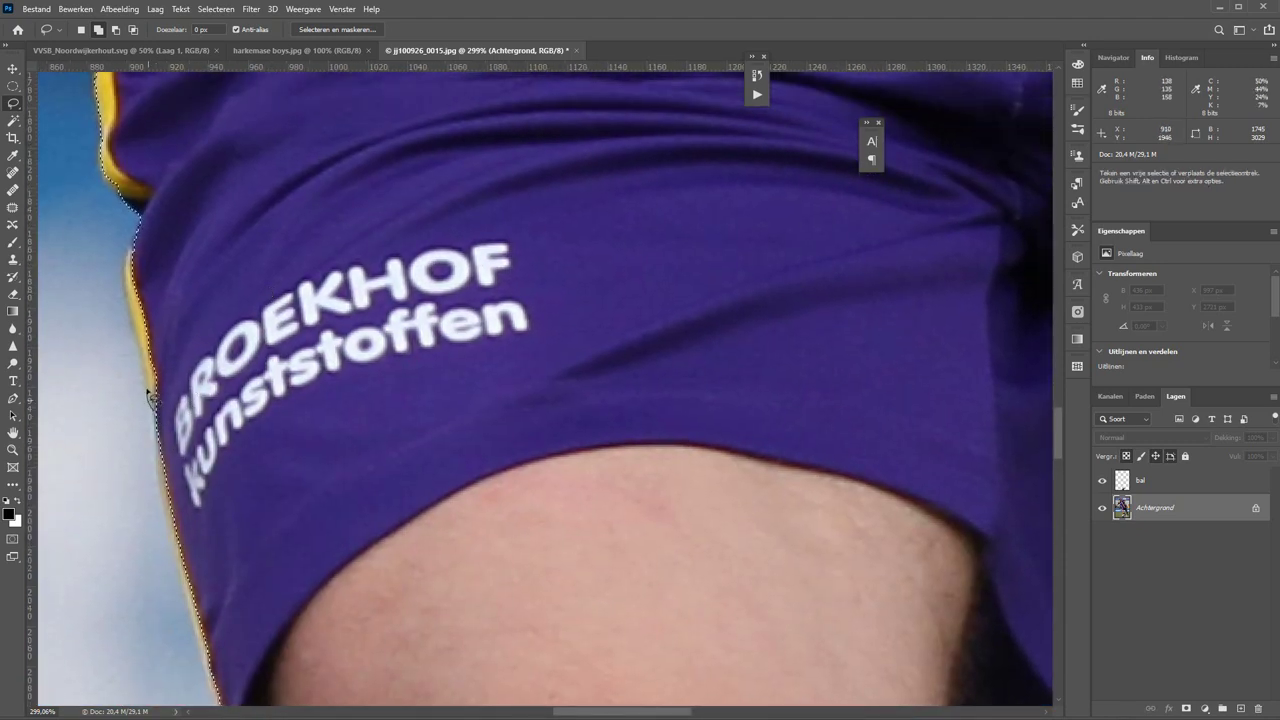
mouse_move(150, 398)
left_mouse_down()
mouse_move(202, 312)
mouse_move(343, 608)
left_mouse_up()
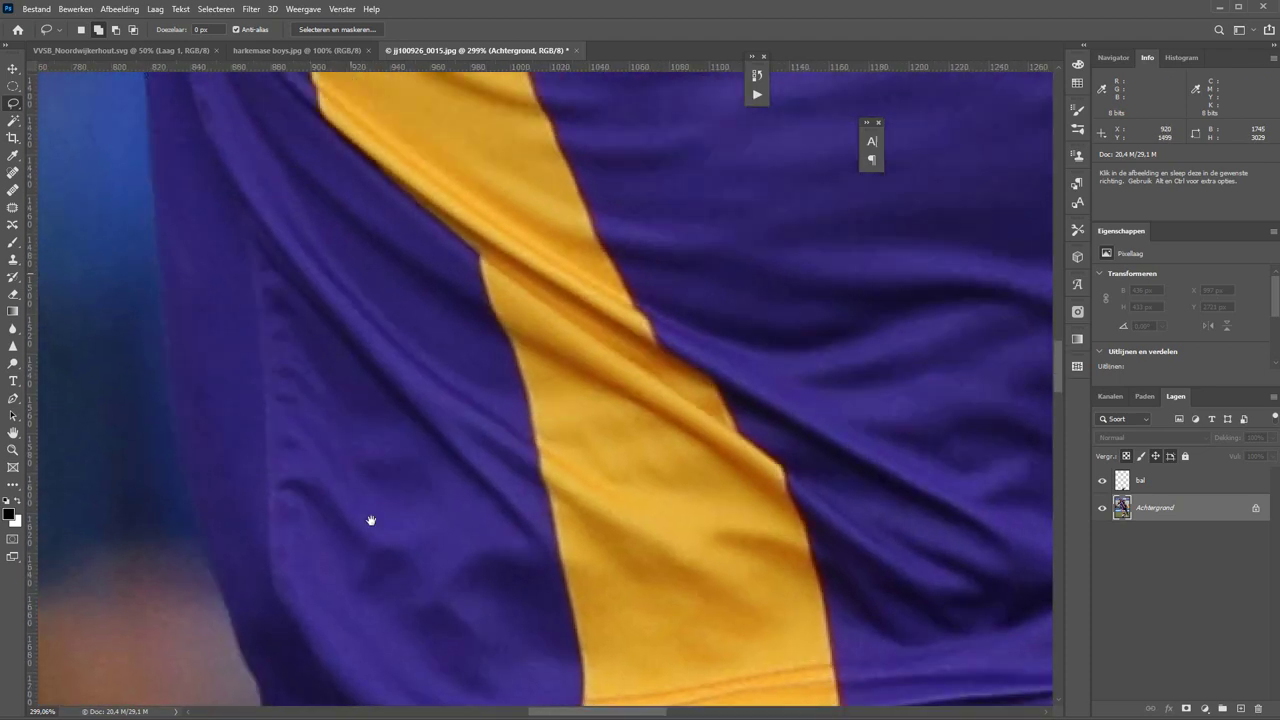
mouse_move(371, 520)
left_mouse_down()
mouse_move(337, 266)
mouse_move(274, 289)
mouse_move(263, 337)
mouse_move(648, 256)
mouse_move(1040, 80)
left_mouse_up()
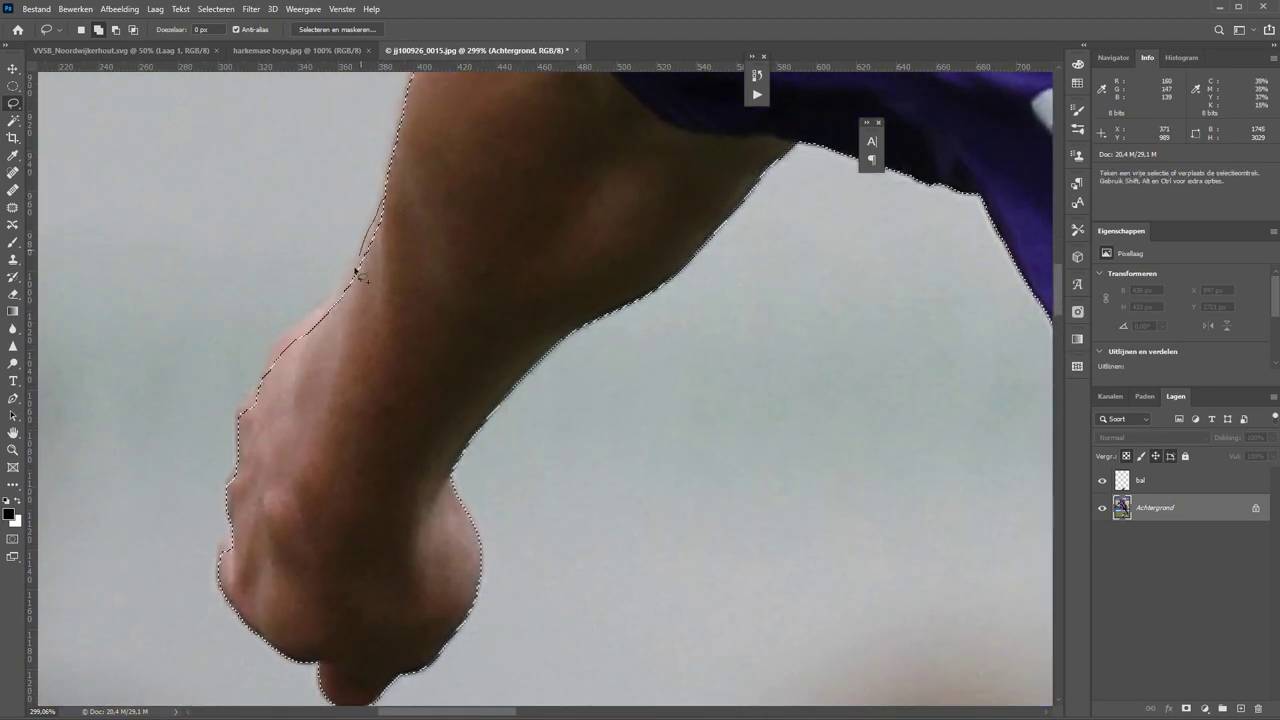
left_click_drag(357, 270, 272, 385)
mouse_move(338, 300)
left_mouse_down()
mouse_move(425, 363)
mouse_move(400, 330)
left_mouse_up()
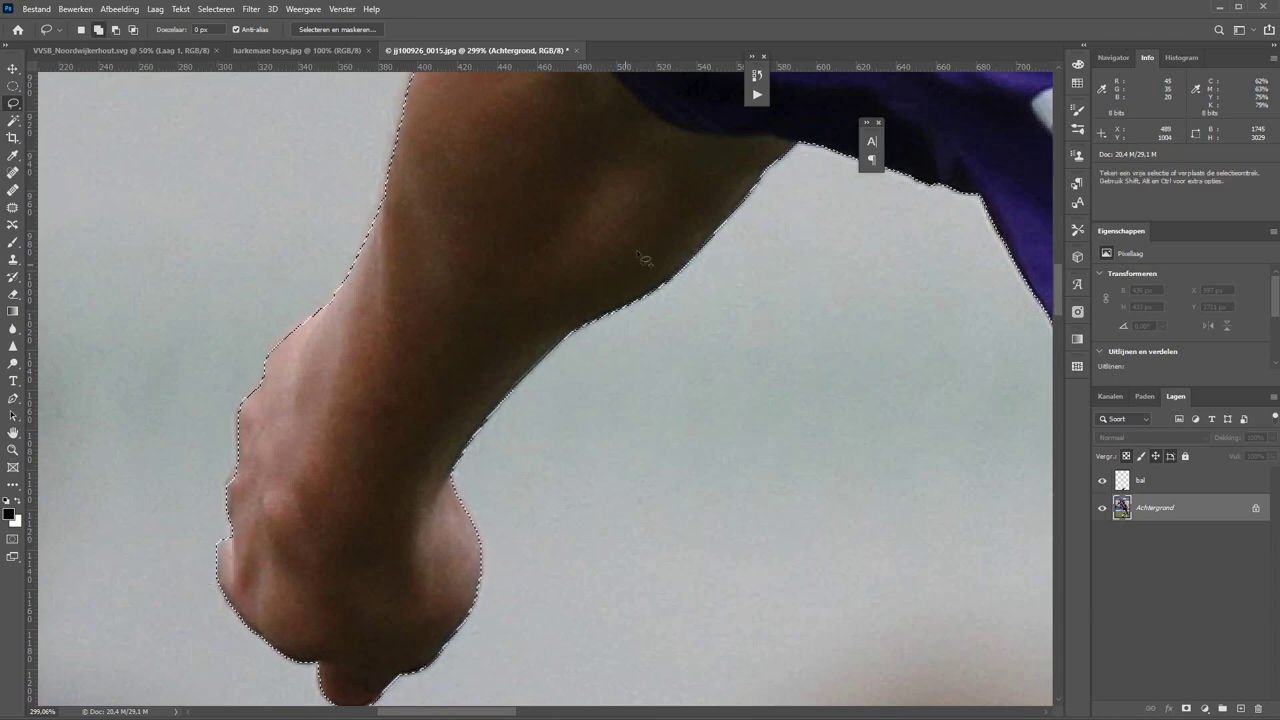
Smooth the selection edge over the shoulder, neck, ear and yellow collar
scroll(645, 260, "up", 5)
scroll(620, 297, "up", 5)
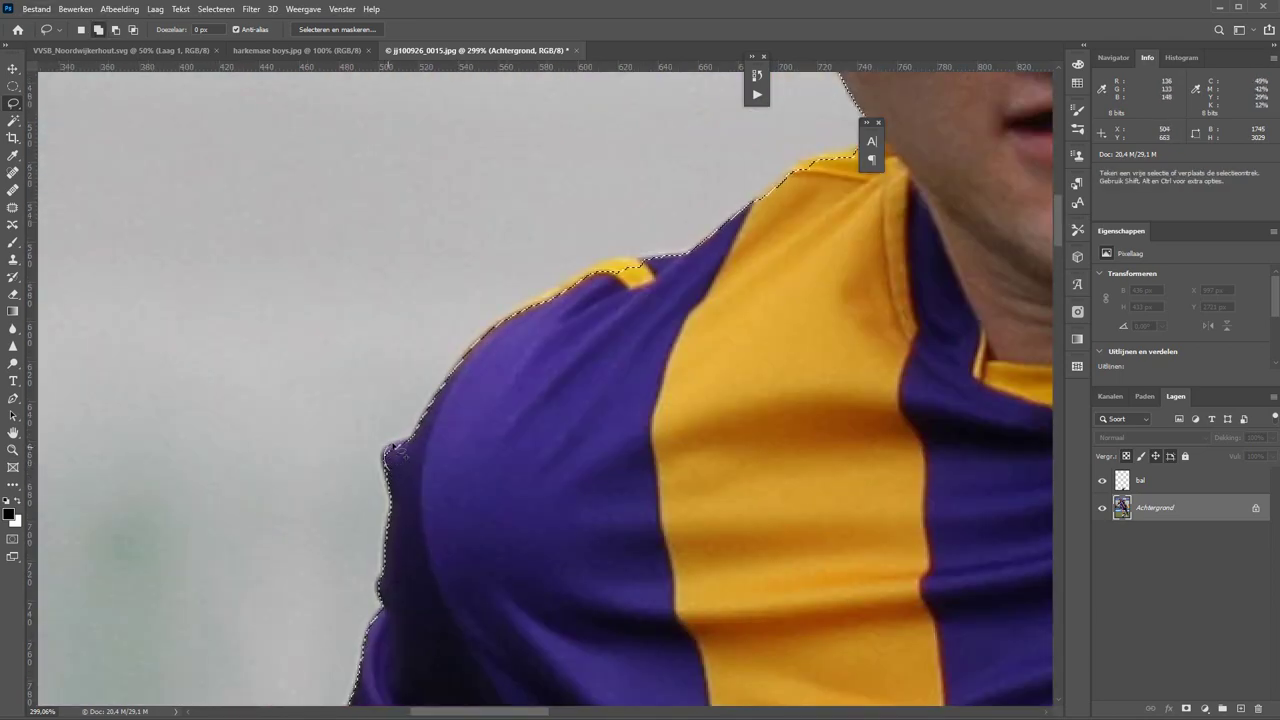
left_click_drag(395, 448, 527, 313)
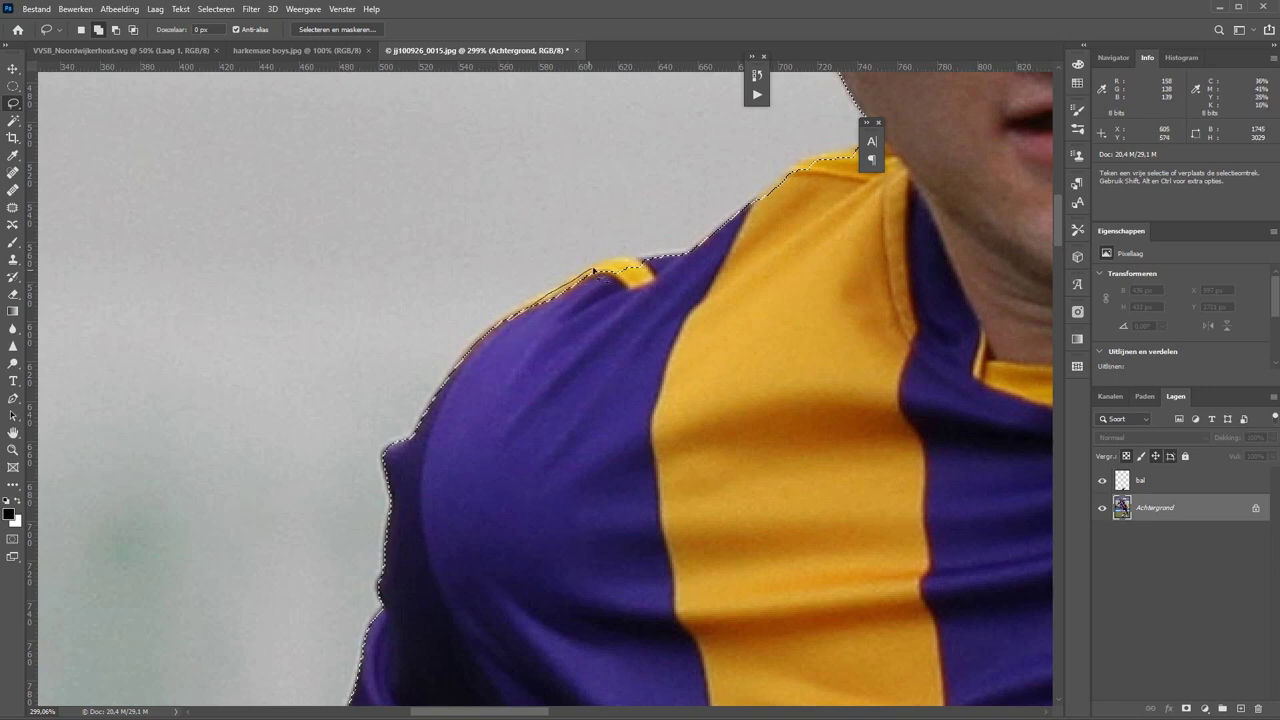
left_click_drag(594, 271, 771, 386)
scroll(771, 386, "up", 5)
scroll(771, 386, "right", 5)
mouse_move(466, 580)
left_mouse_down()
mouse_move(510, 520)
mouse_move(443, 286)
mouse_move(567, 570)
left_mouse_up()
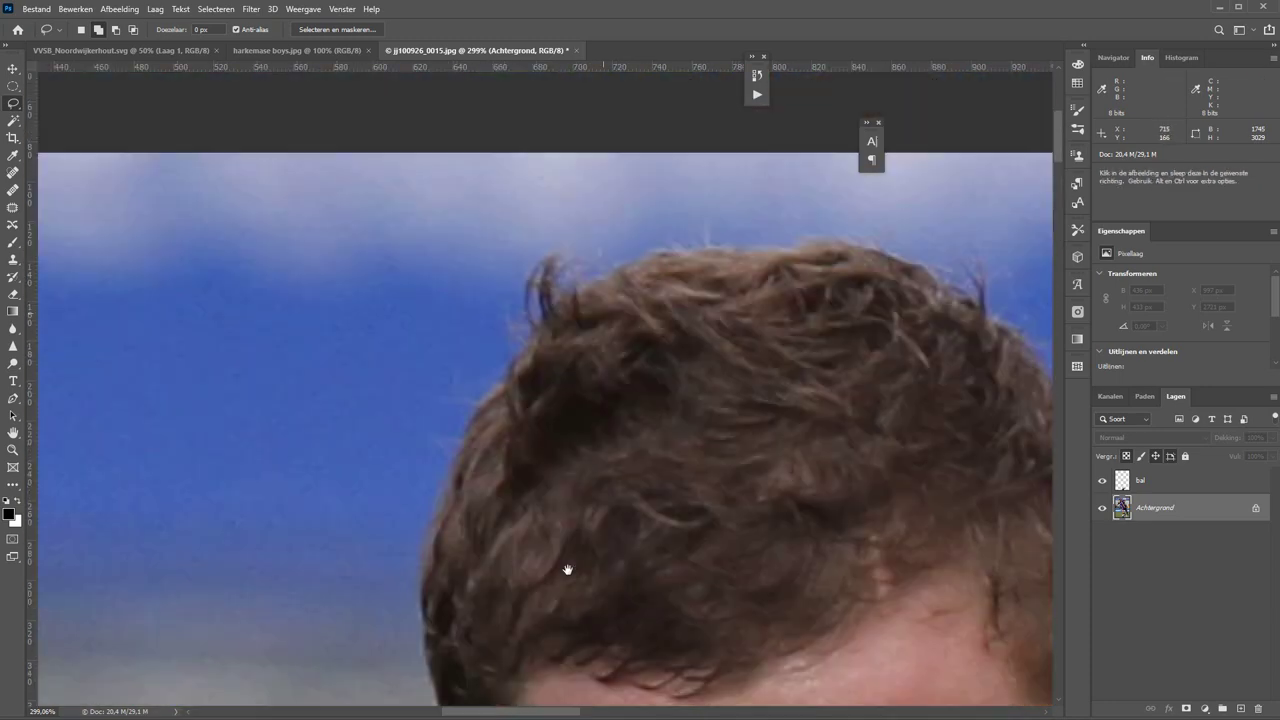
scroll(567, 570, "up", 1)
scroll(515, 250, "down", 5)
scroll(515, 250, "right", 6)
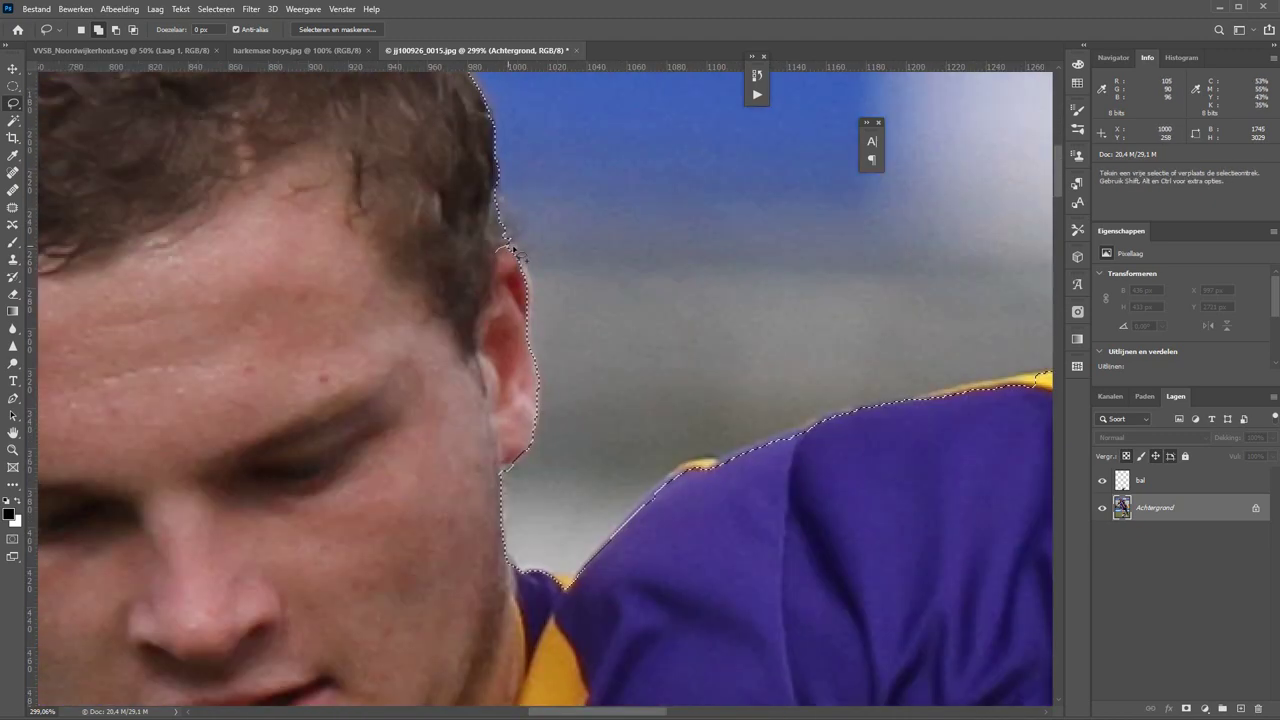
left_click_drag(513, 250, 531, 357)
scroll(540, 388, "down", 5)
scroll(540, 388, "right", 6)
left_click_drag(260, 345, 403, 232)
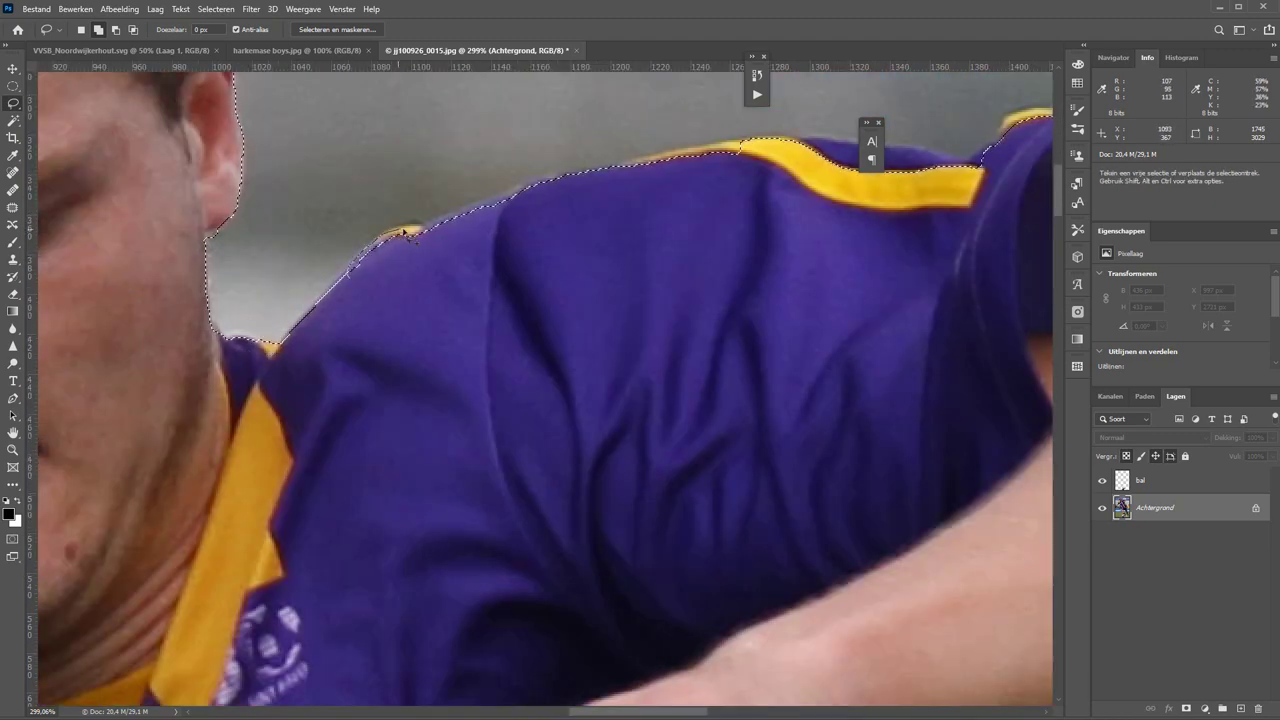
left_click_drag(508, 200, 757, 143)
scroll(757, 143, "up", 2)
scroll(757, 143, "right", 5)
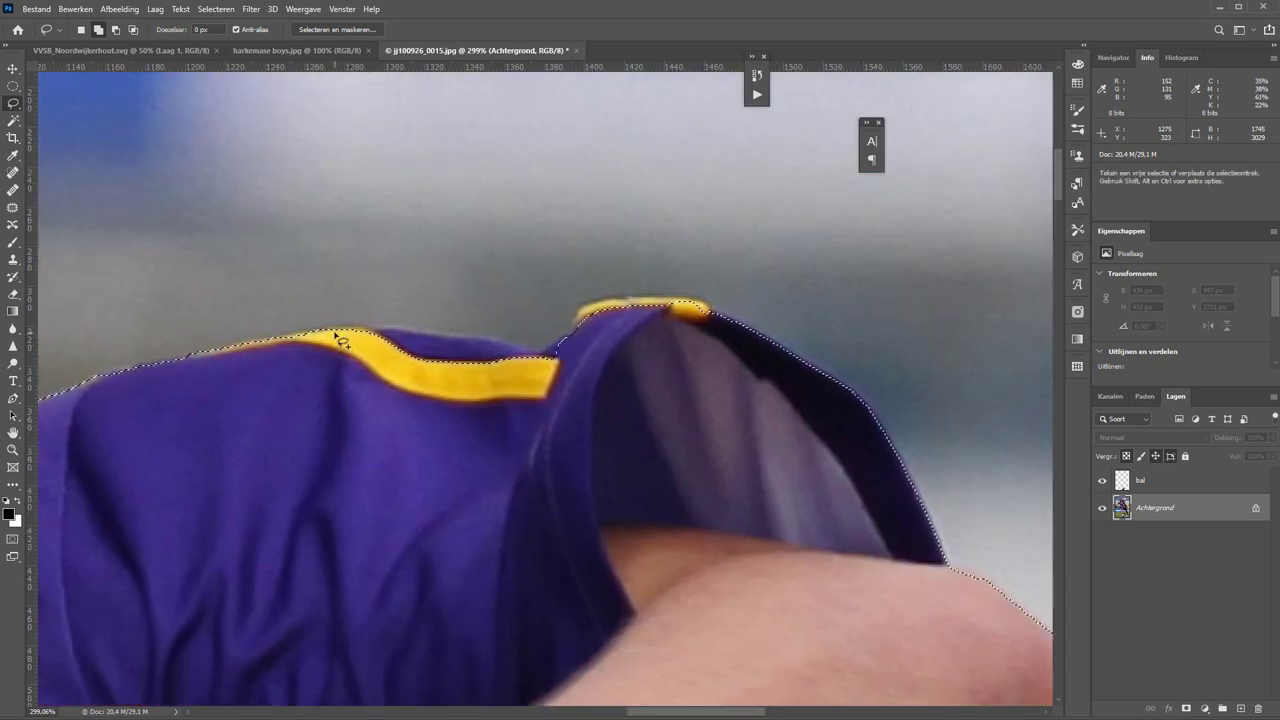
left_click_drag(317, 333, 760, 390)
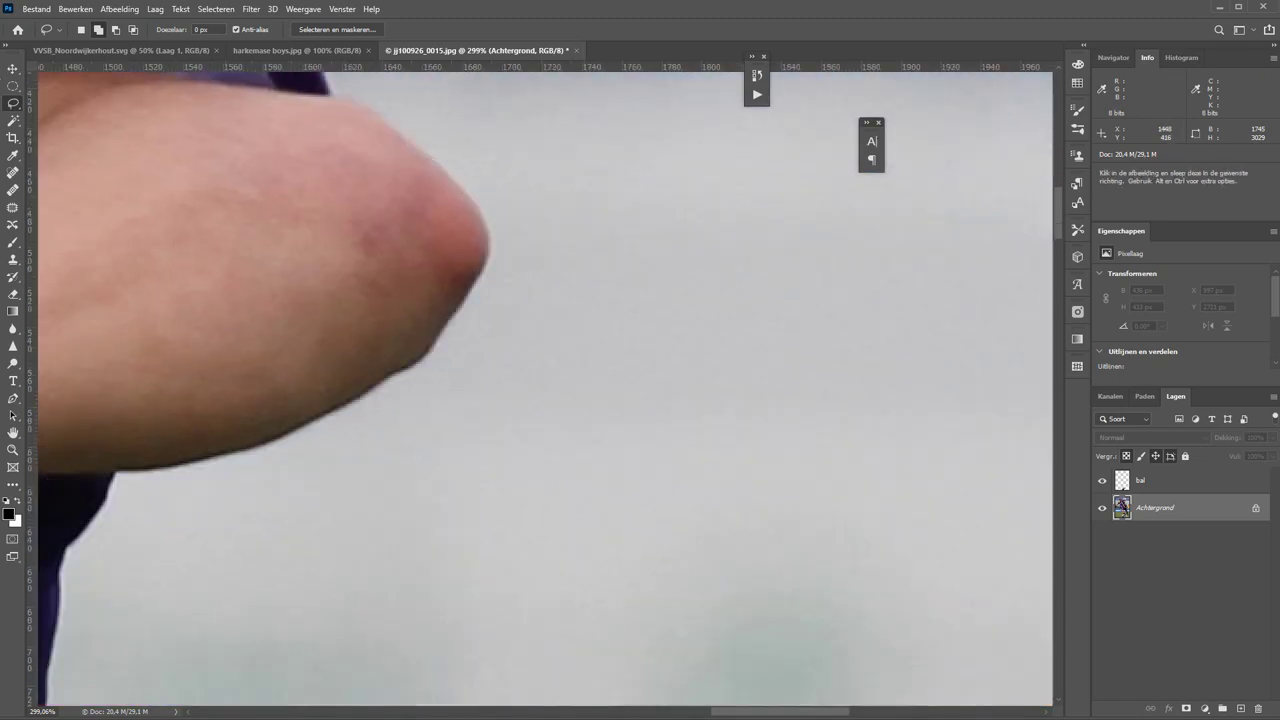
Extend the selection down the shirt side and touch up the edge near the F50 boot
scroll(760, 390, "down", 5)
scroll(760, 390, "right", 3)
scroll(240, 567, "down", 3)
scroll(240, 567, "right", 5)
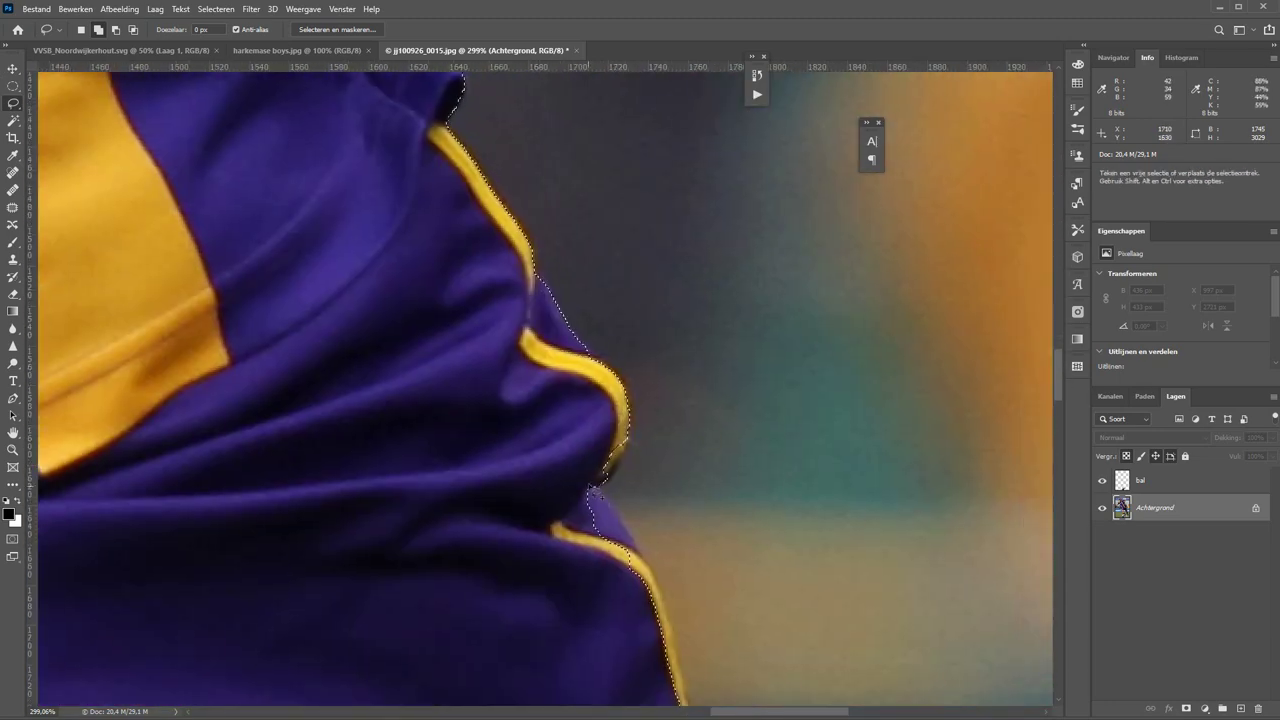
mouse_move(595, 487)
left_mouse_down()
mouse_move(675, 622)
mouse_move(246, 277)
left_mouse_up()
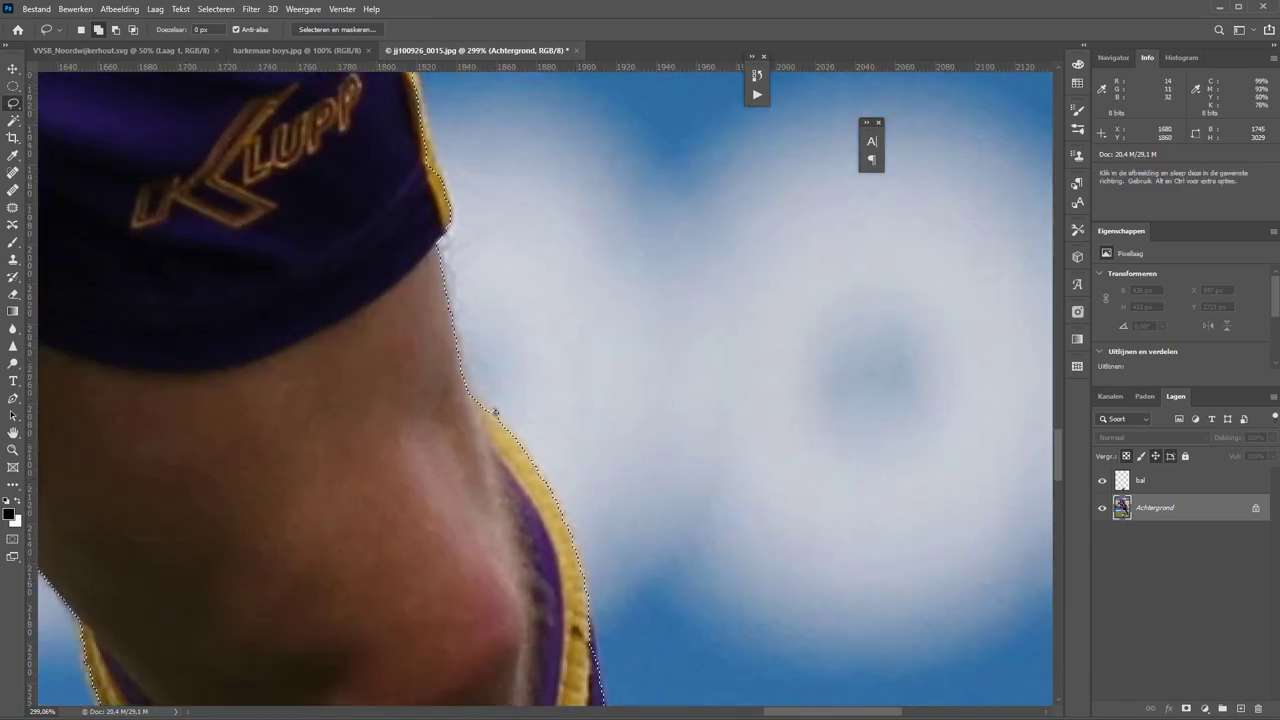
mouse_move(370, 640)
left_mouse_down()
mouse_move(370, 214)
mouse_move(385, 154)
left_mouse_up()
scroll(443, 313, "down", 5)
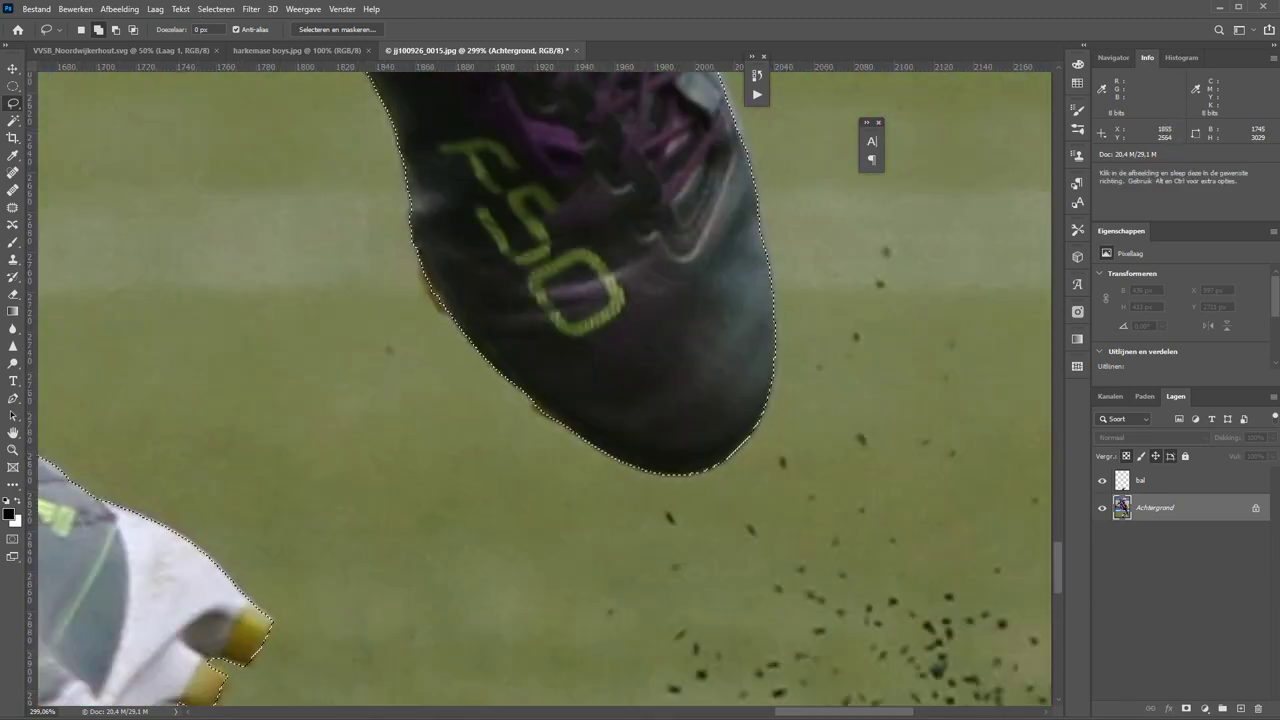
left_click_drag(420, 258, 443, 313)
scroll(445, 316, "down", 10)
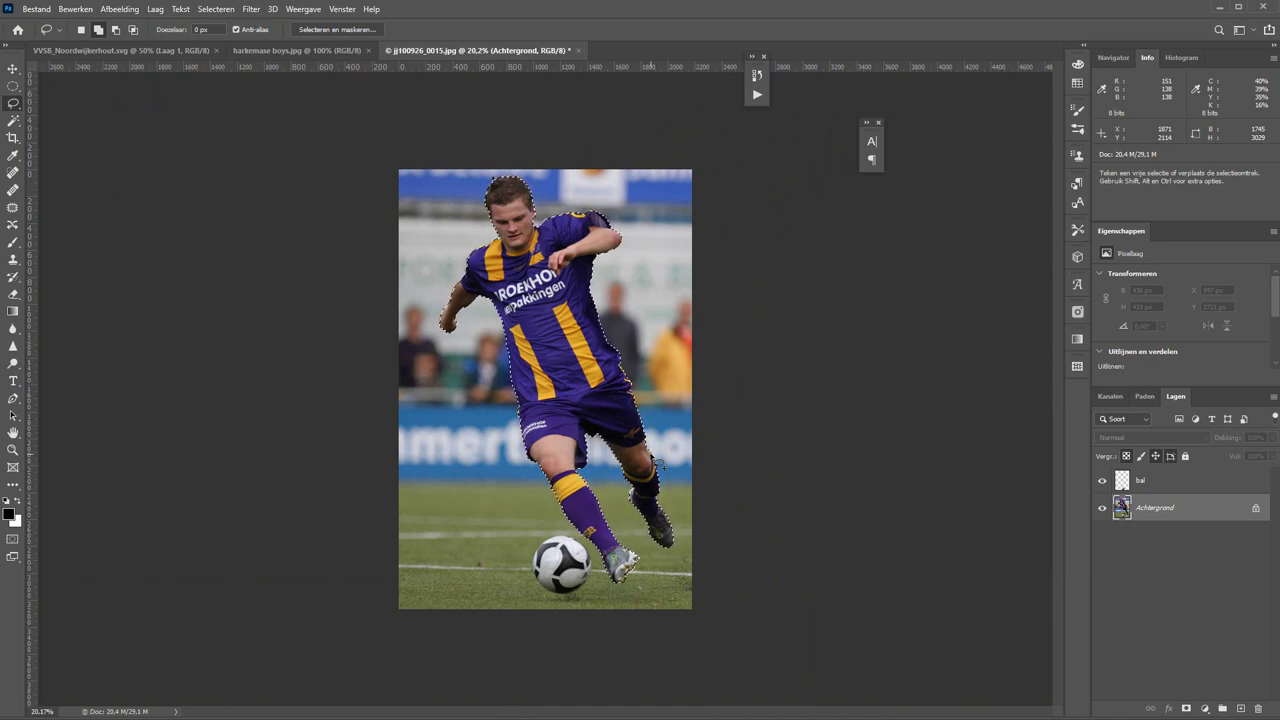
Copy the selected player to a new layer named 'Speler' and hide the Achtergrond layer
key("ctrl+j")
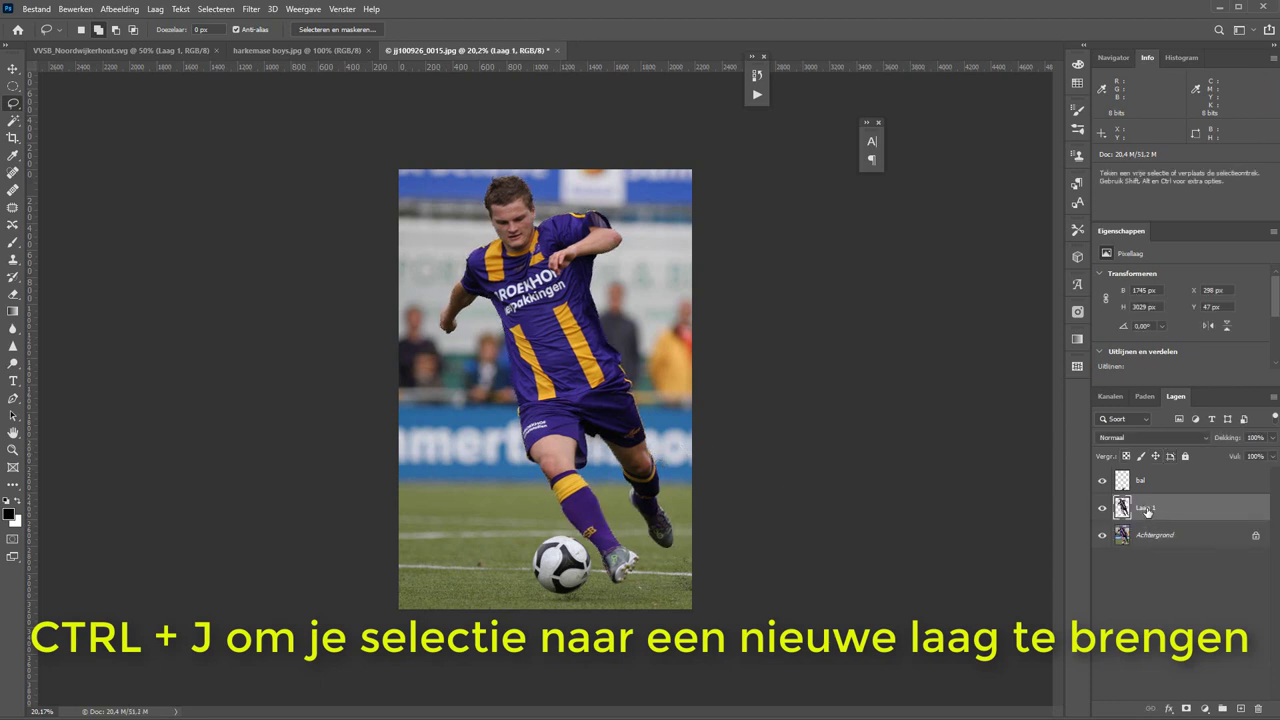
double_click(1146, 508)
type("Speler")
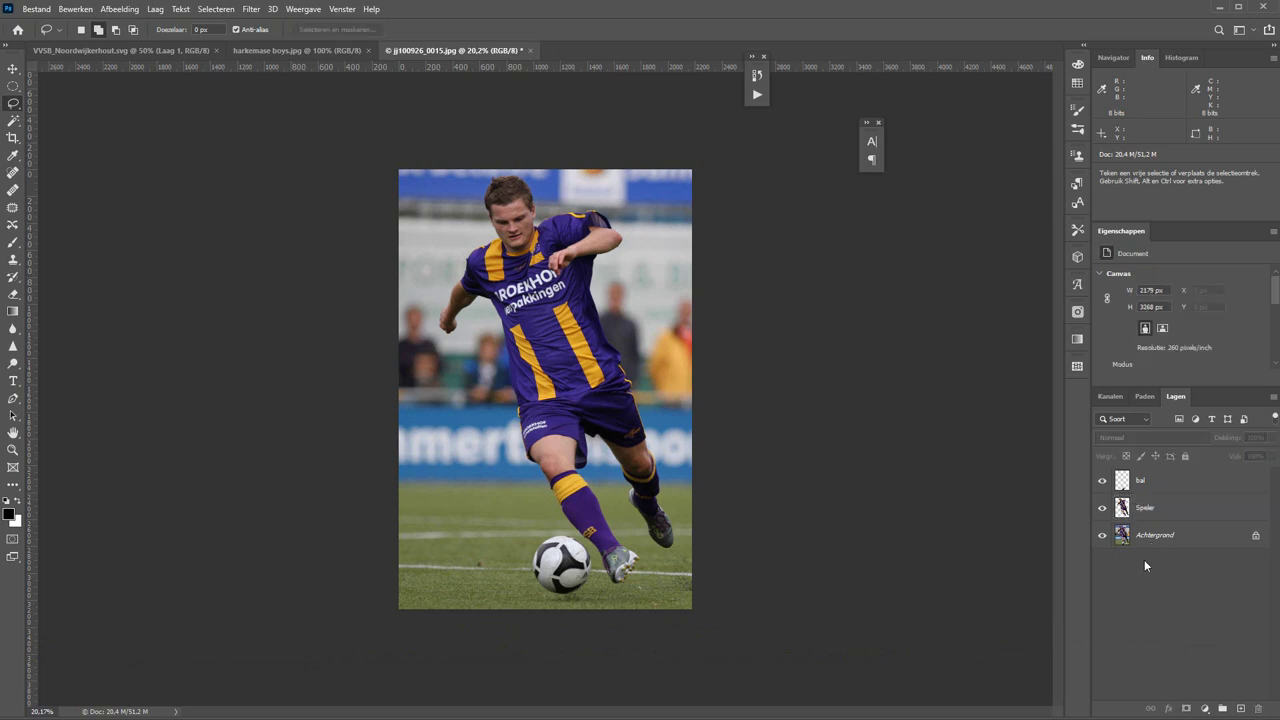
left_click(1160, 516)
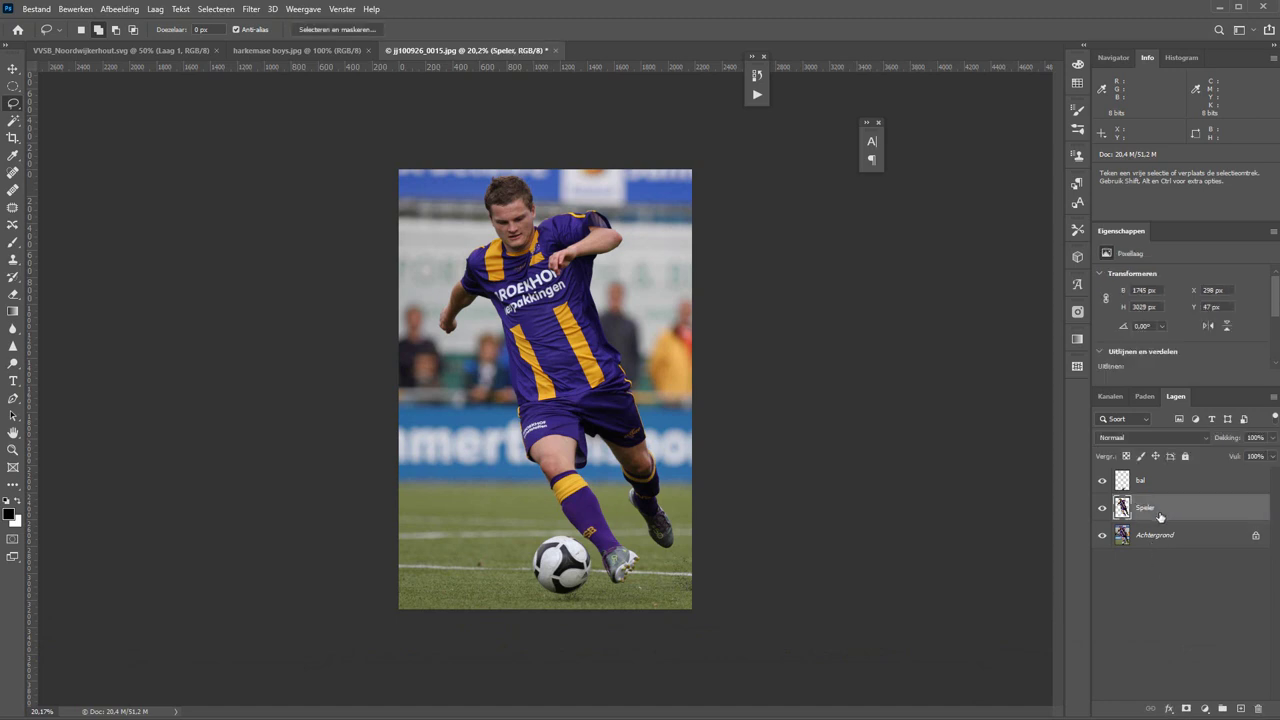
left_click(1151, 573)
left_click(1103, 536)
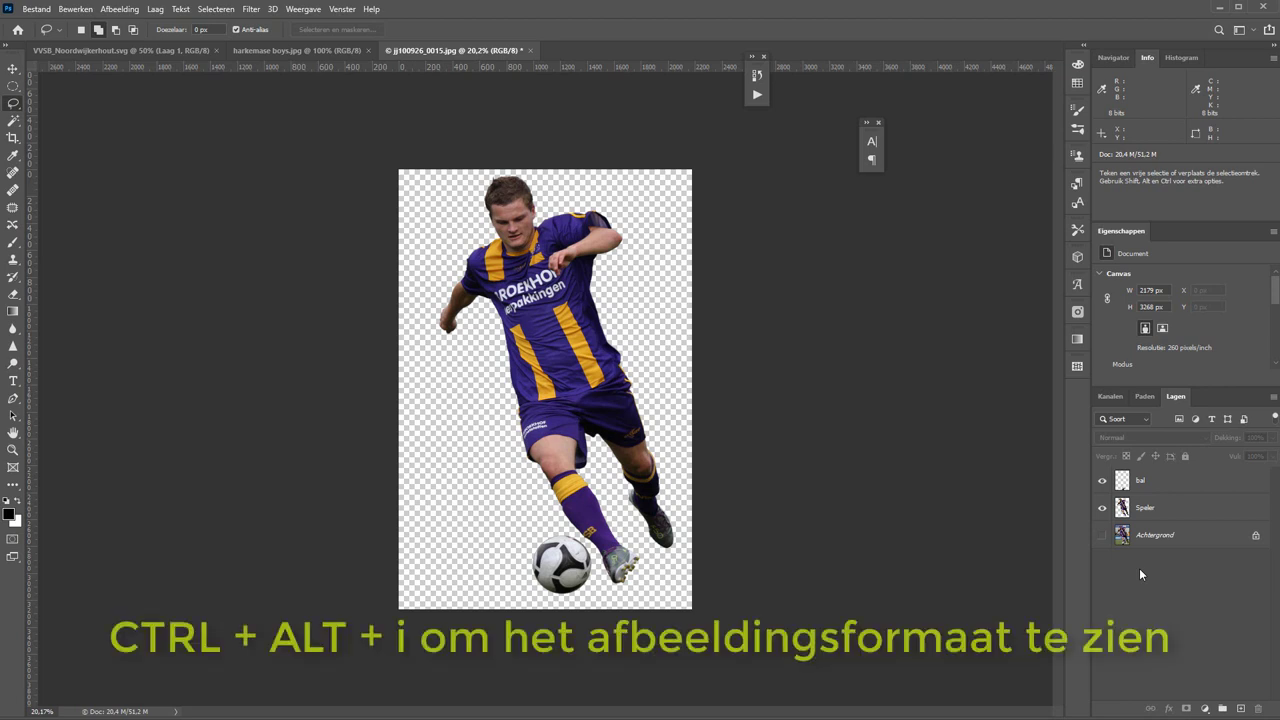
key("ctrl+alt+i")
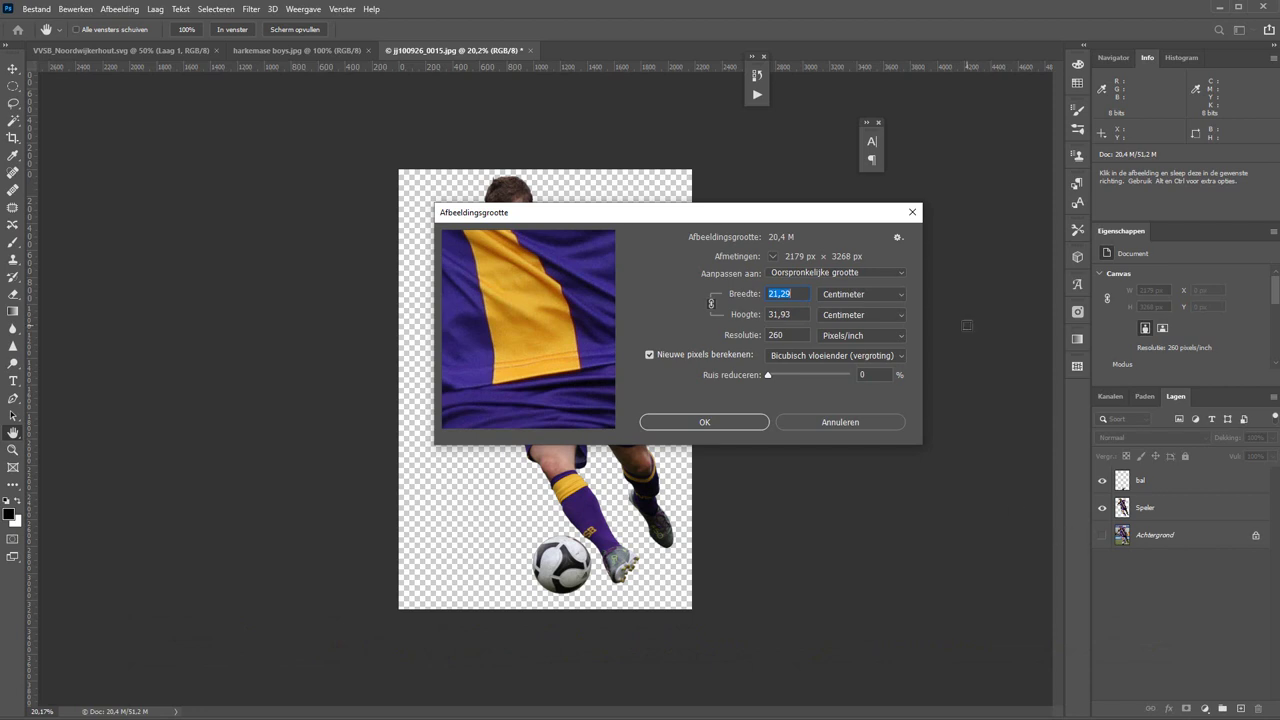
left_click(836, 323)
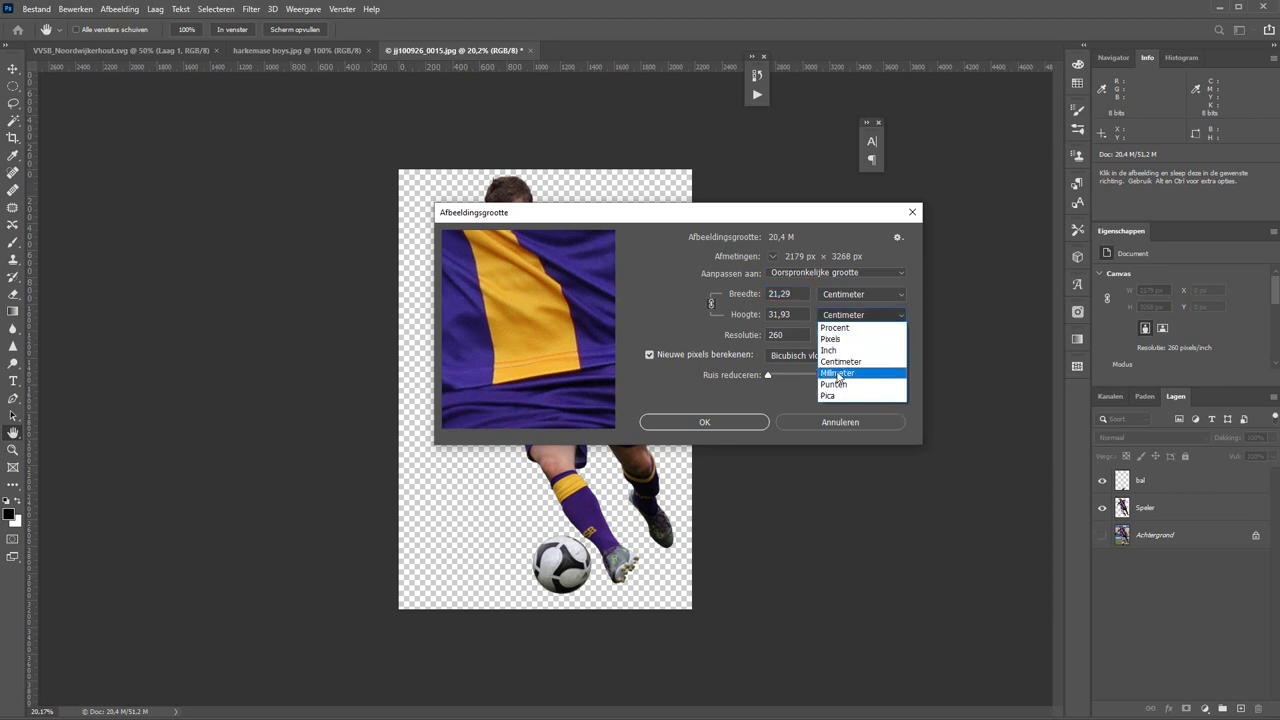
left_click(838, 377)
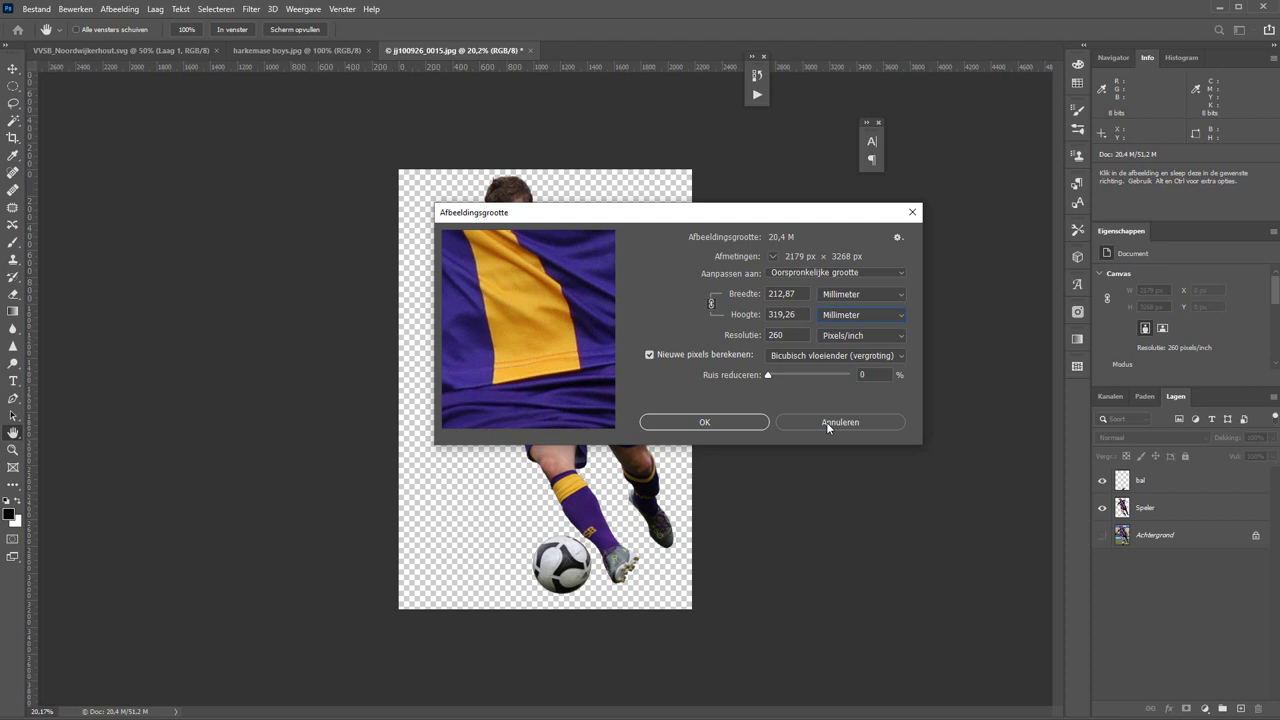
left_click(826, 422)
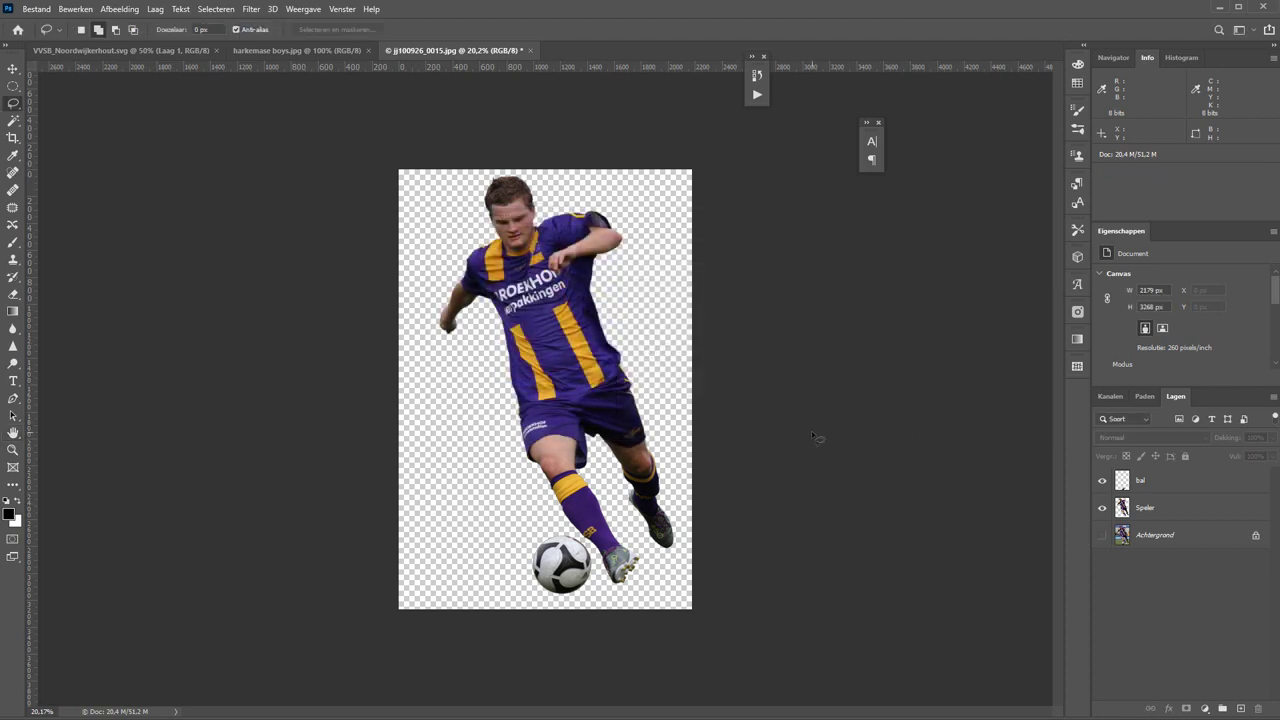
Set an absolute canvas size of 297 × 420 mm, leaving transparent space around the player
key("ctrl+alt+c")
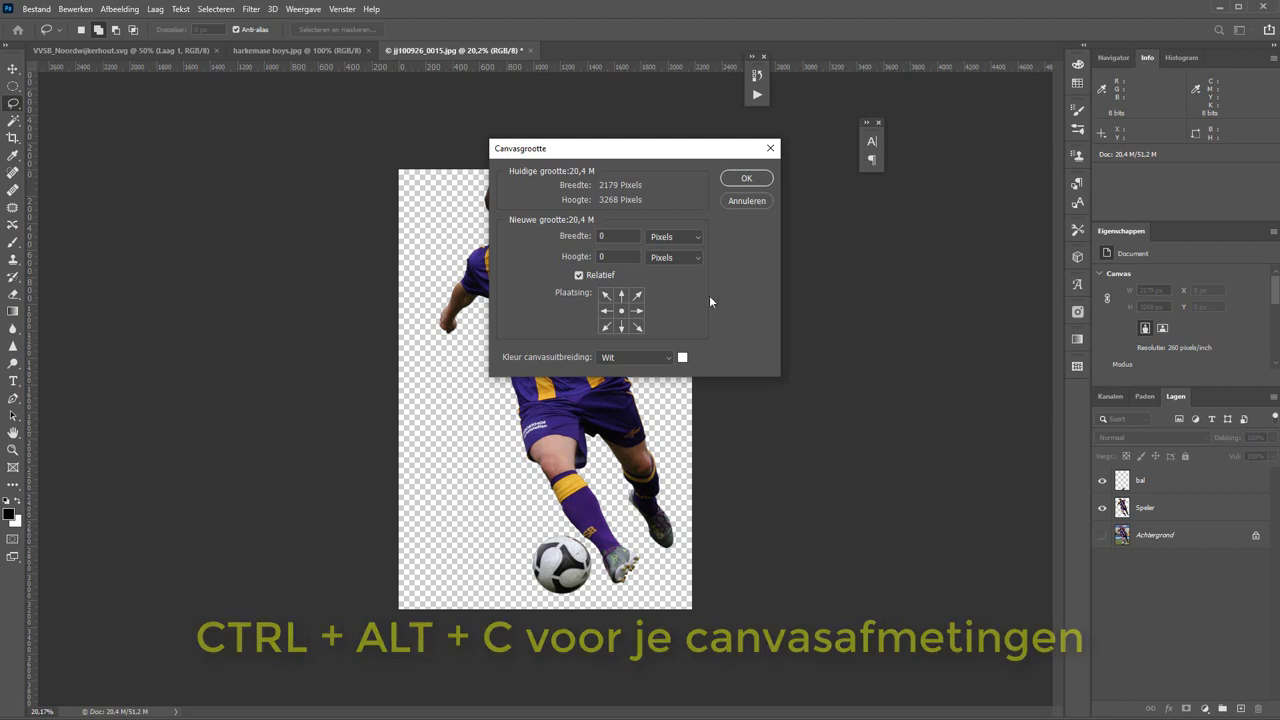
left_click(678, 237)
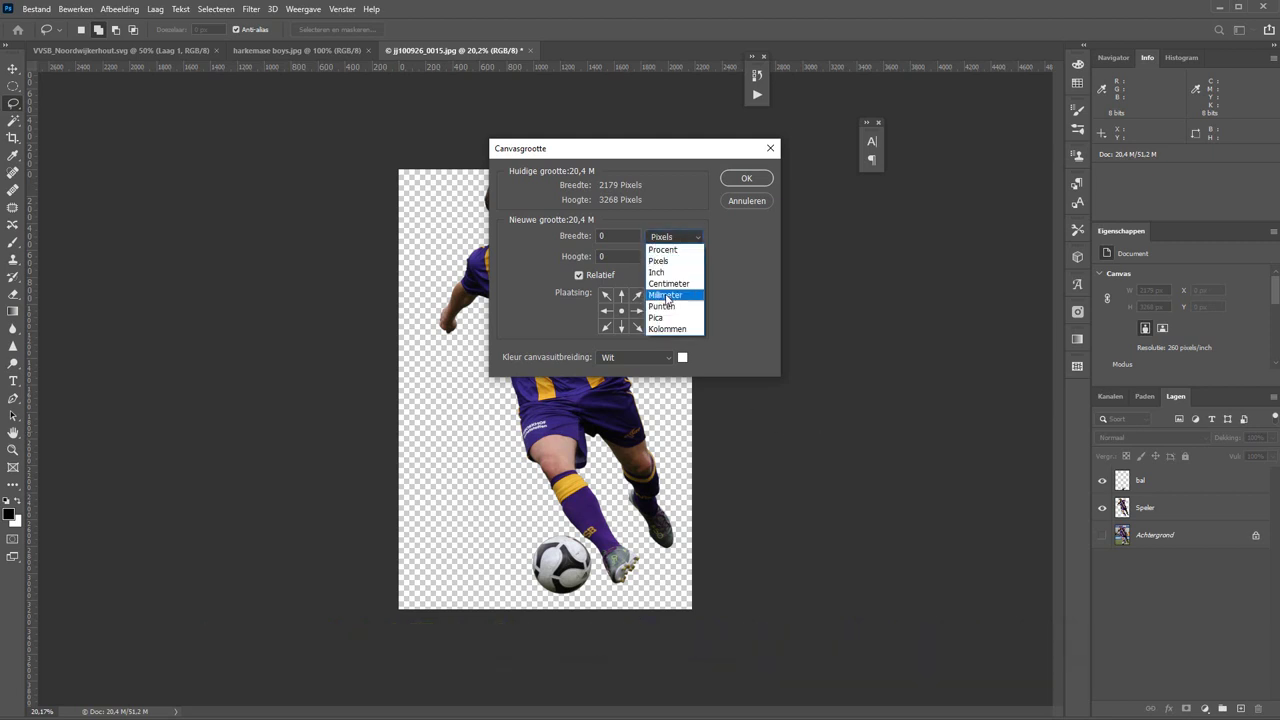
left_click(663, 294)
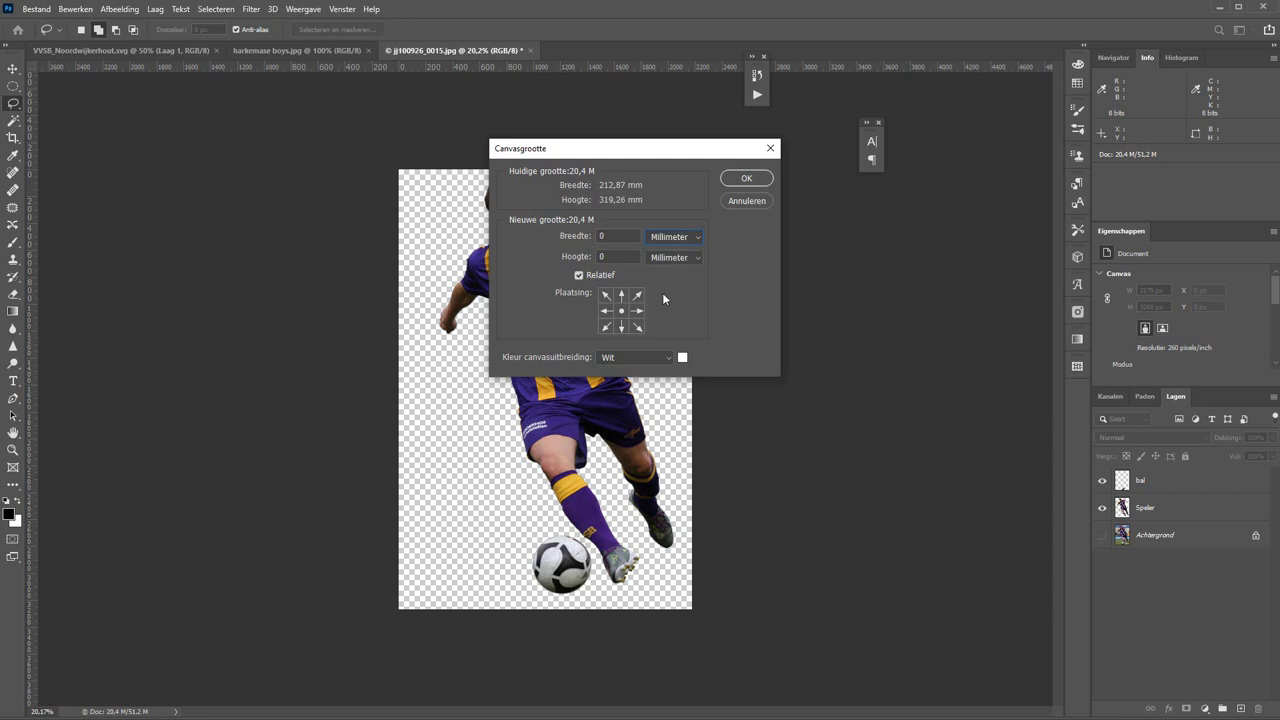
left_click(578, 276)
left_click_drag(631, 234, 562, 239)
type("297")
left_click_drag(633, 255, 578, 258)
type("420")
left_click(745, 180)
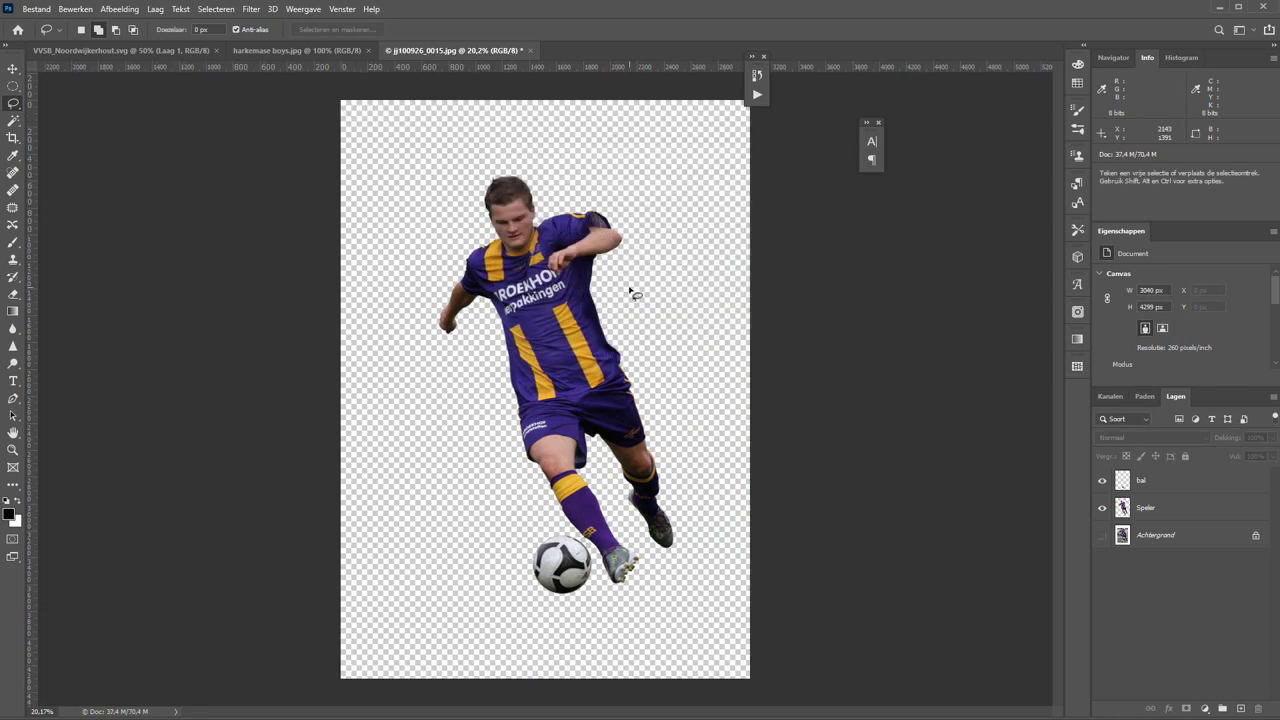
key("ctrl+minus")
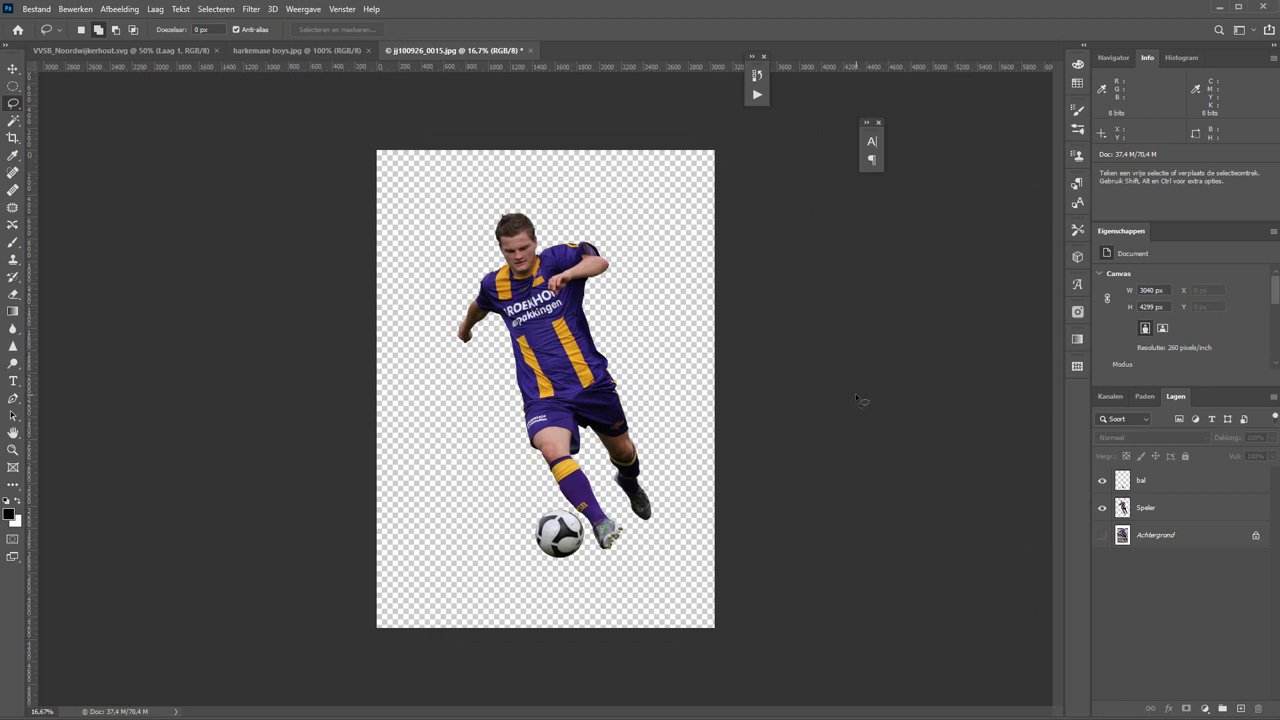
Scale the Speler and bal layers up together to 2250 × 3935 px and centre them on the canvas
left_click(1207, 514)
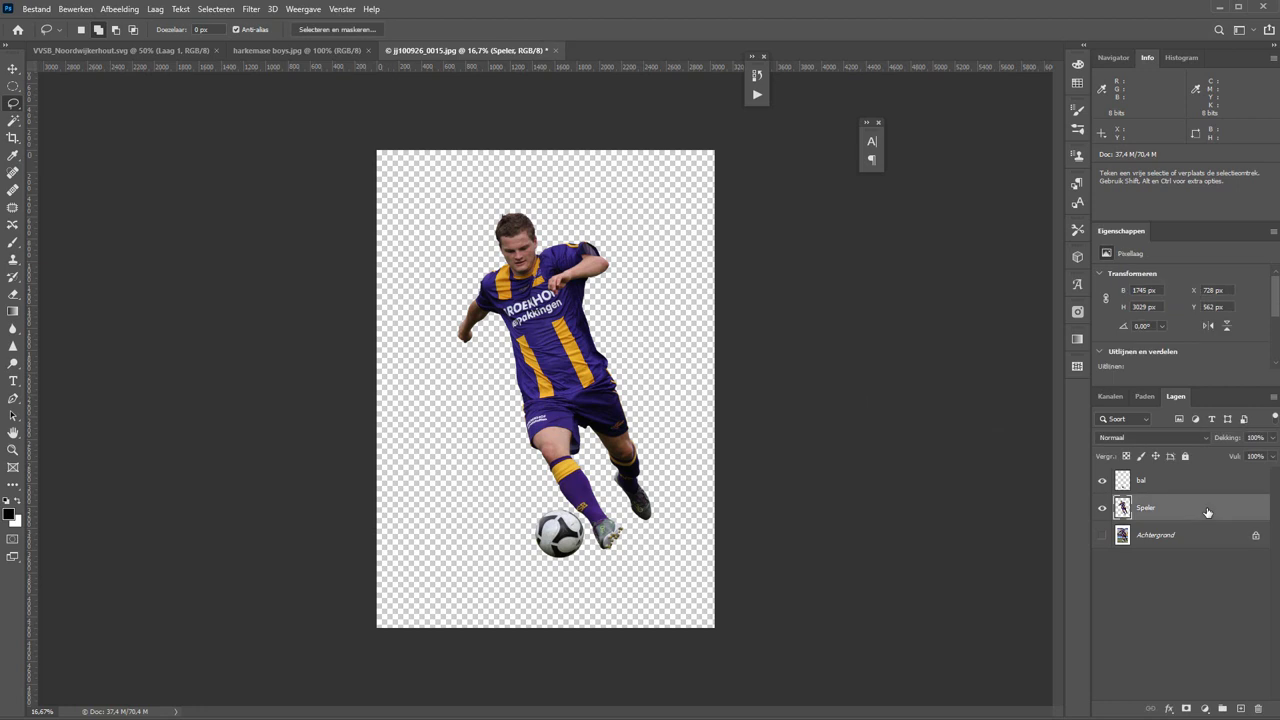
key("ctrl")
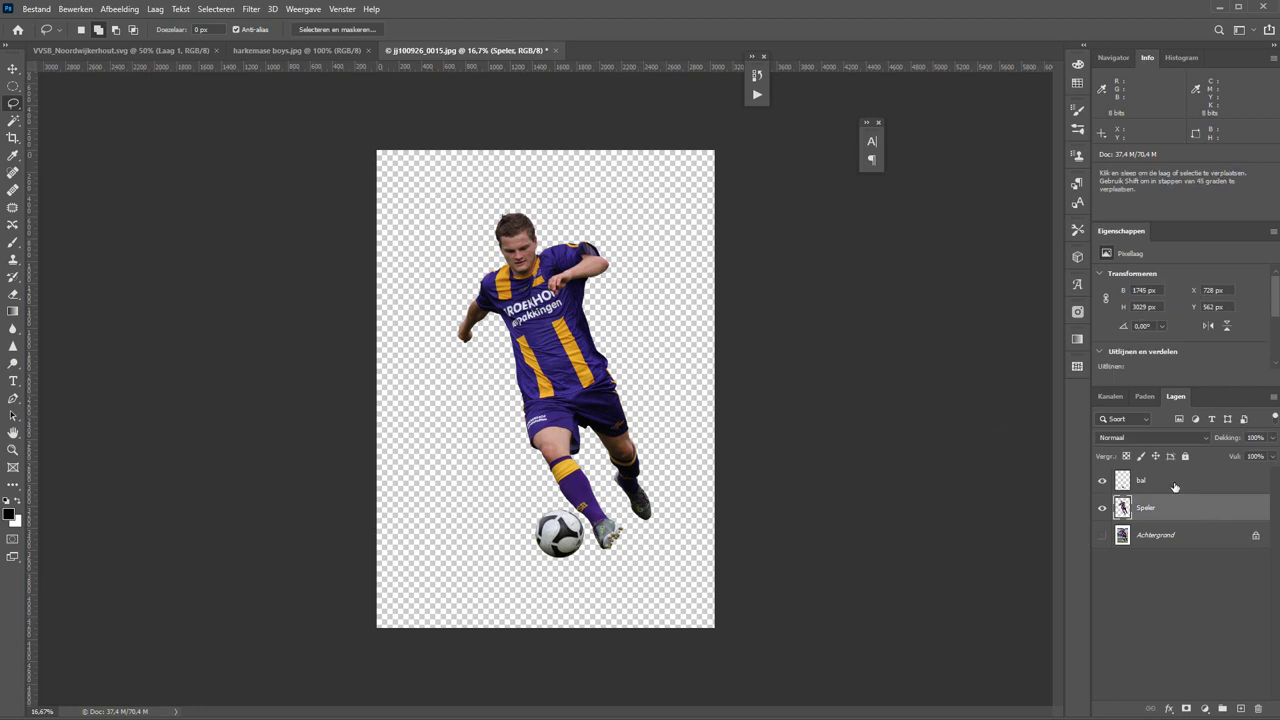
left_click(1175, 487, "ctrl")
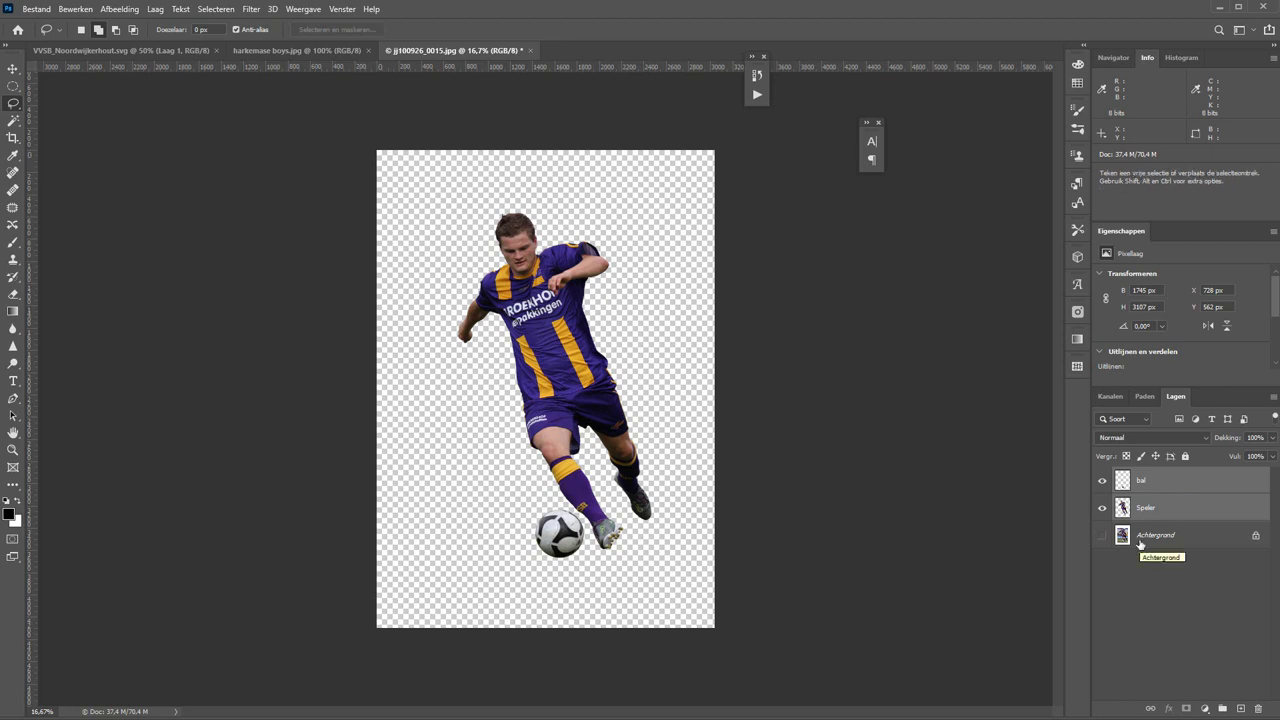
key("v")
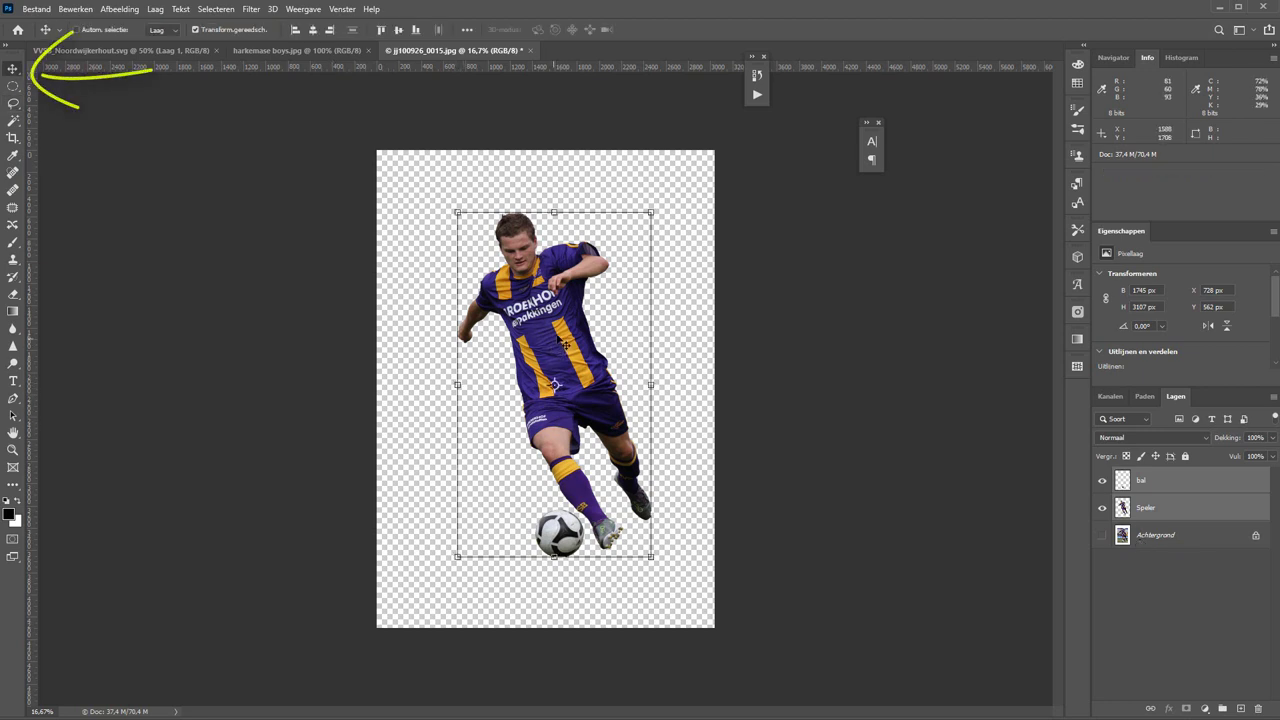
mouse_move(565, 345)
left_mouse_down()
mouse_move(525, 400)
mouse_move(510, 384)
left_mouse_up()
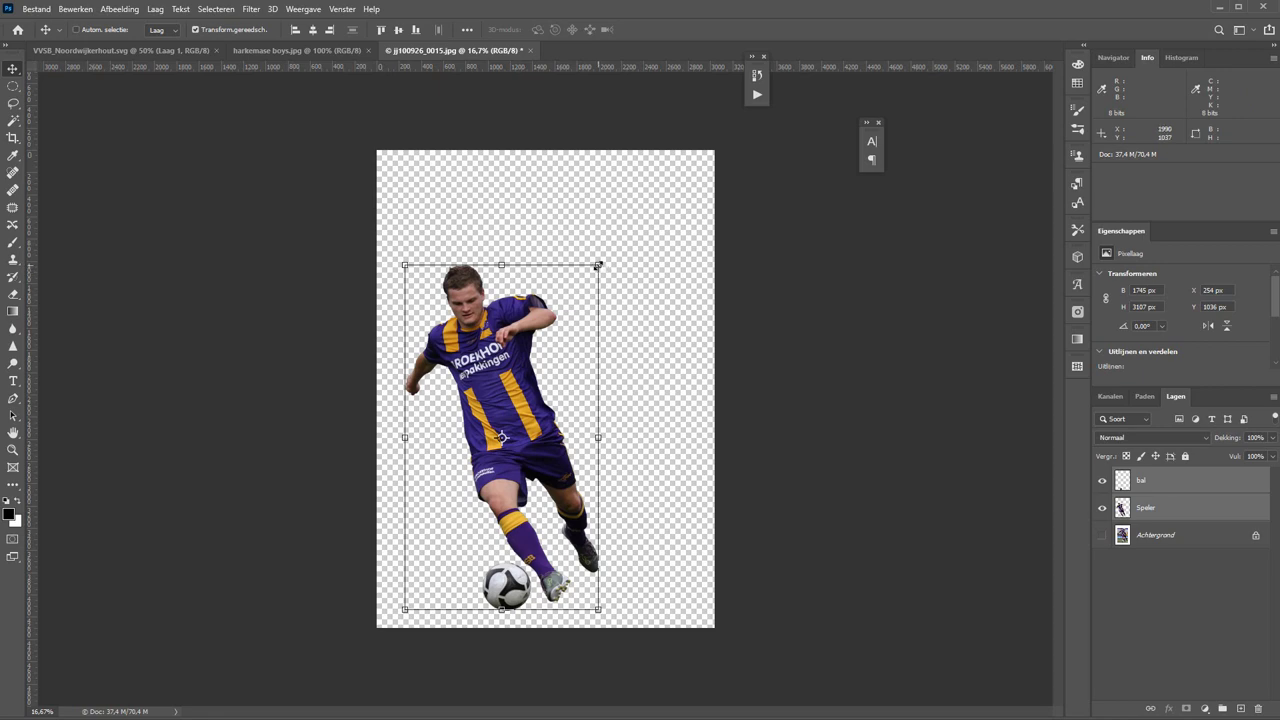
mouse_move(598, 266)
left_mouse_down()
mouse_move(590, 199)
mouse_move(684, 153)
mouse_move(682, 245)
mouse_move(596, 357)
mouse_move(740, 372)
mouse_move(606, 346)
mouse_move(549, 222)
mouse_move(510, 175)
mouse_move(529, 266)
mouse_move(506, 334)
mouse_move(551, 334)
mouse_move(656, 175)
left_mouse_up()
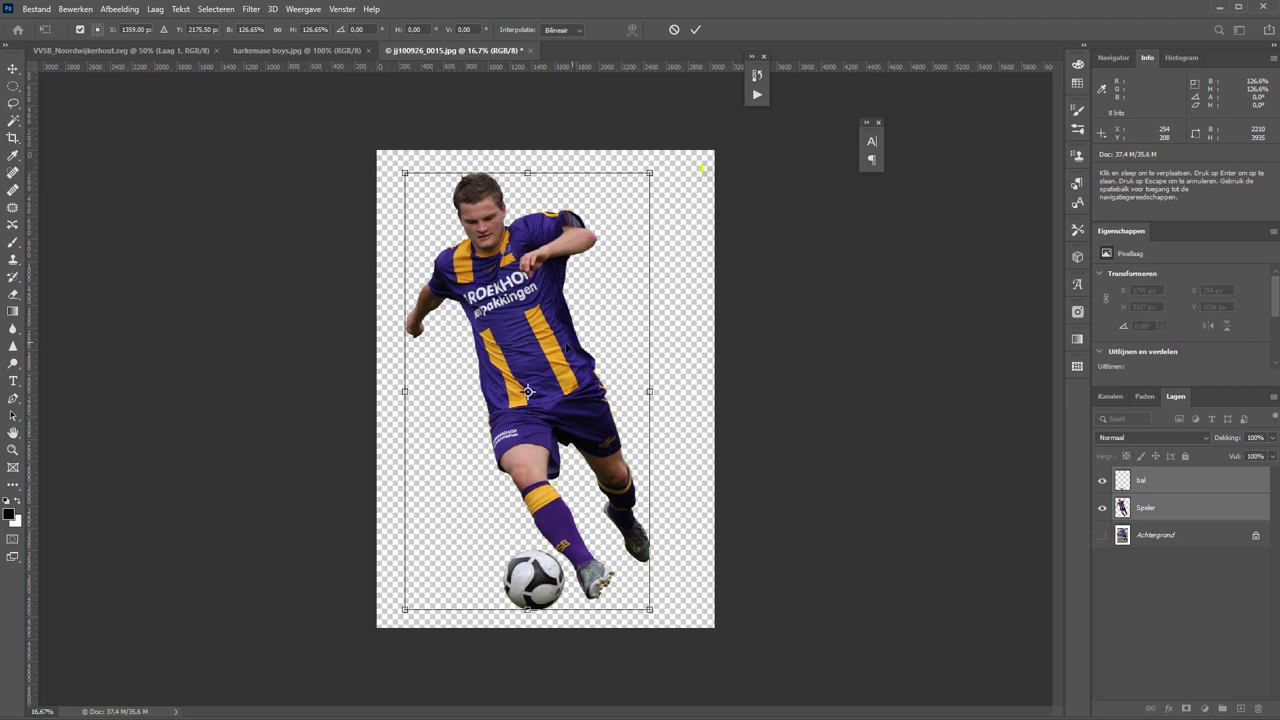
key("Return")
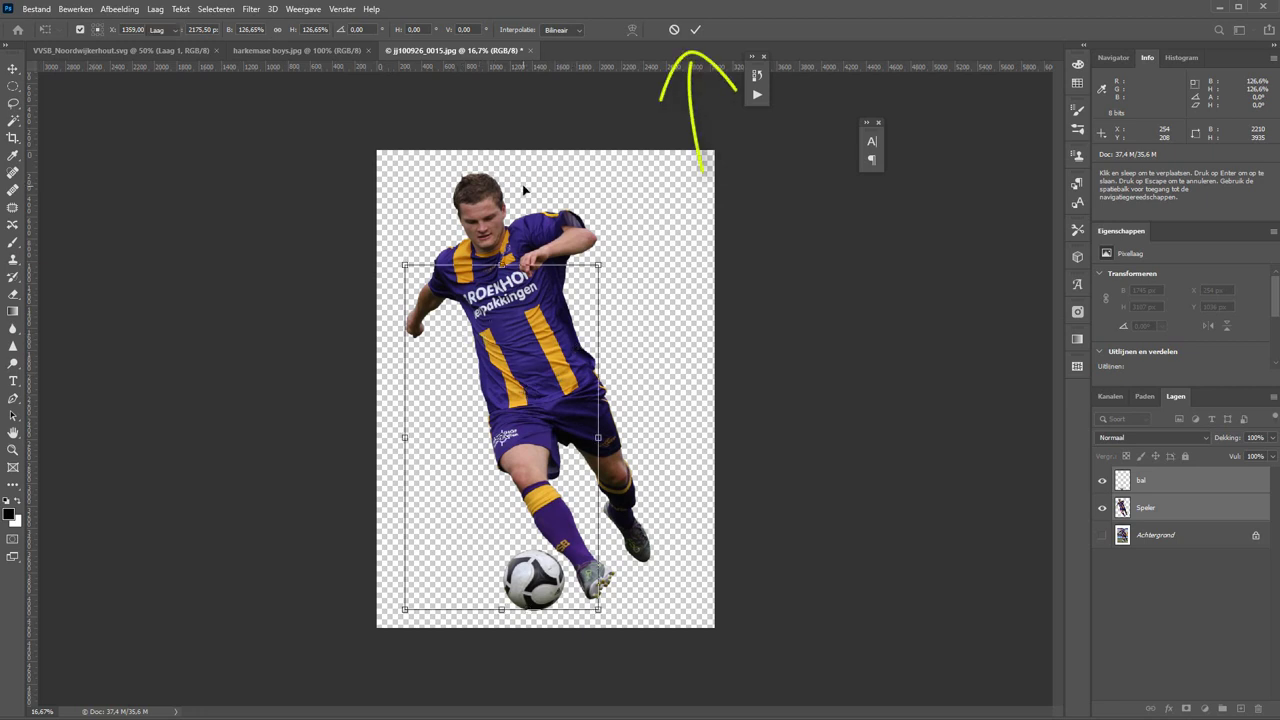
left_click(529, 332)
left_click_drag(529, 332, 556, 333)
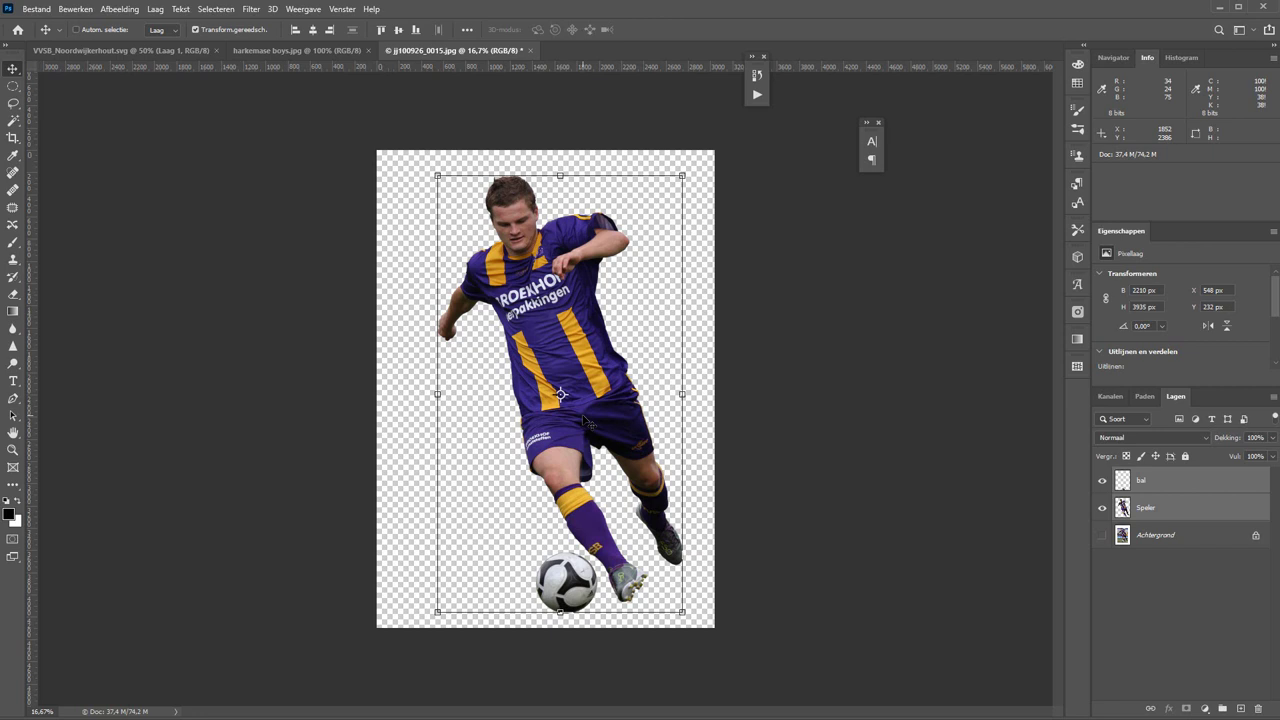
key("i")
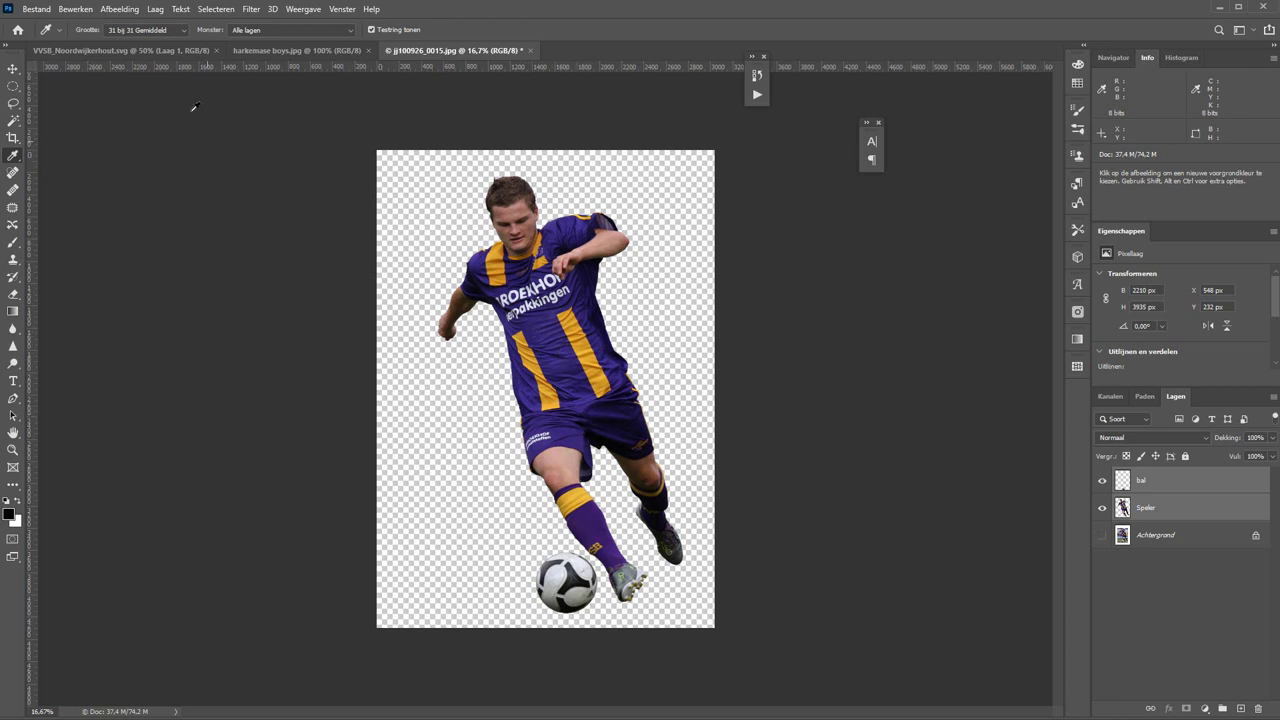
Sample the jersey's purple and yellow with an 11 by 11 averaged eyedropper, yellow as foreground
left_click(148, 31)
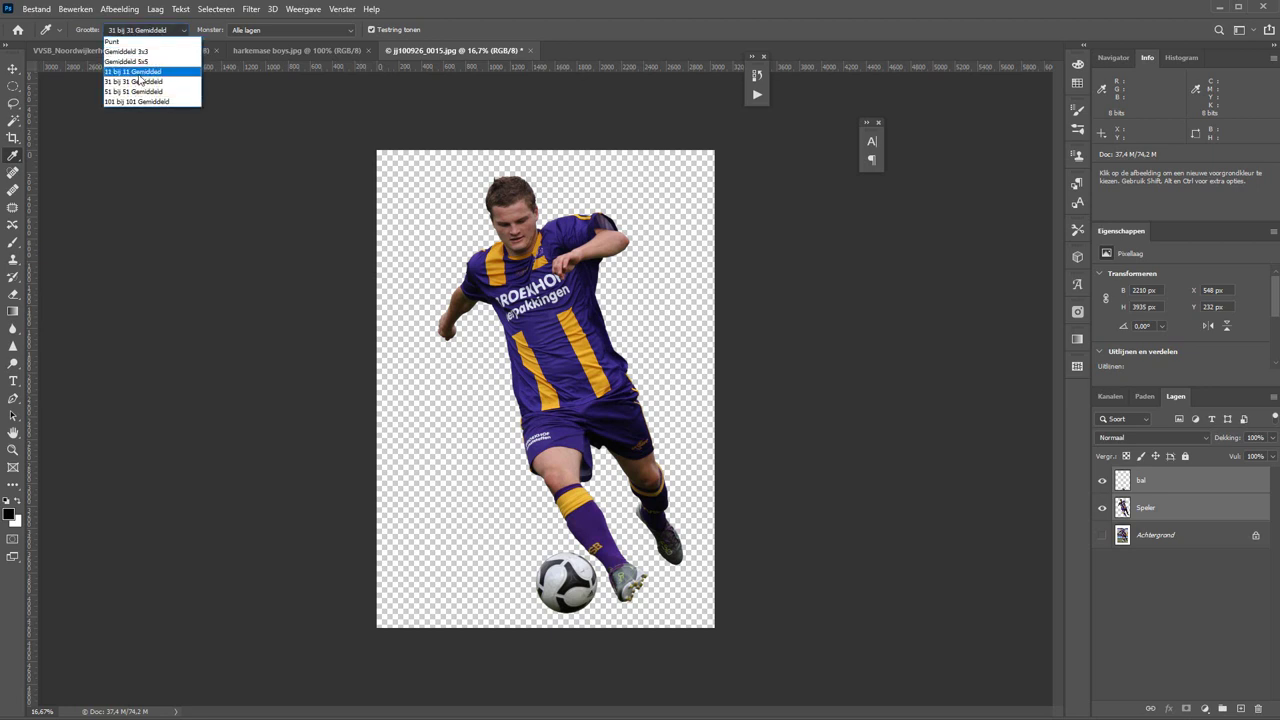
left_click(133, 71)
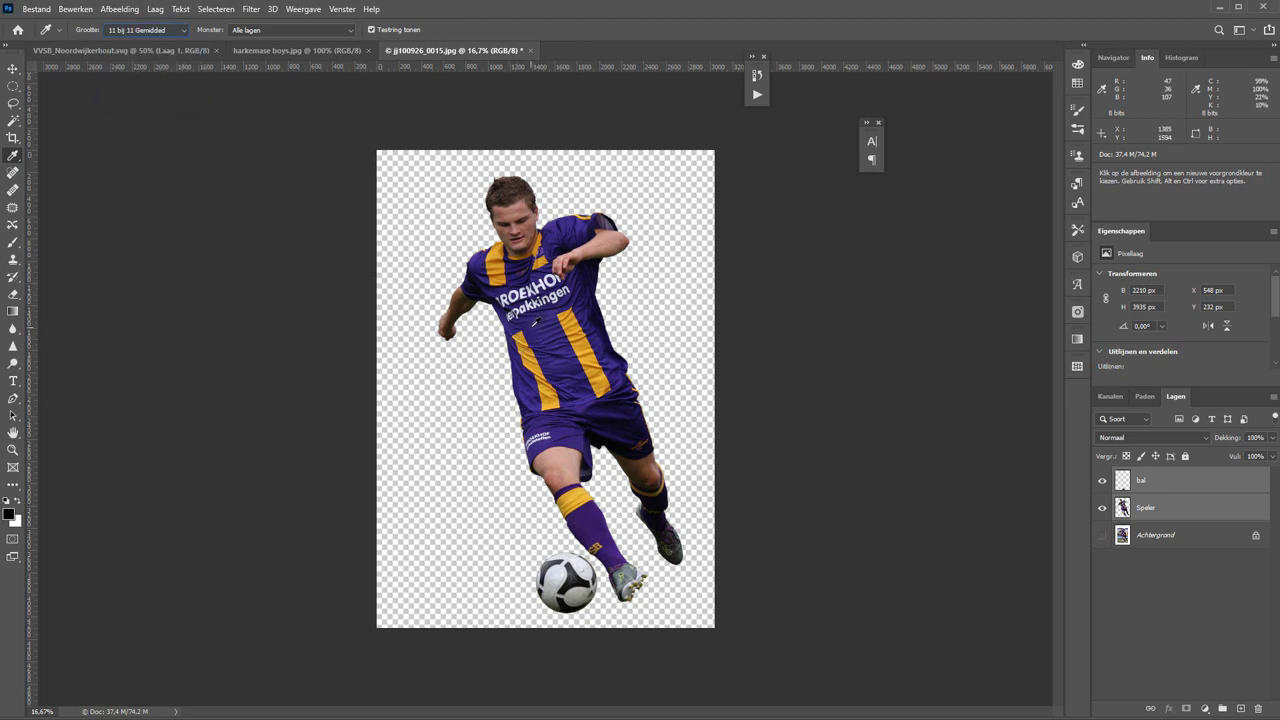
left_click(531, 326)
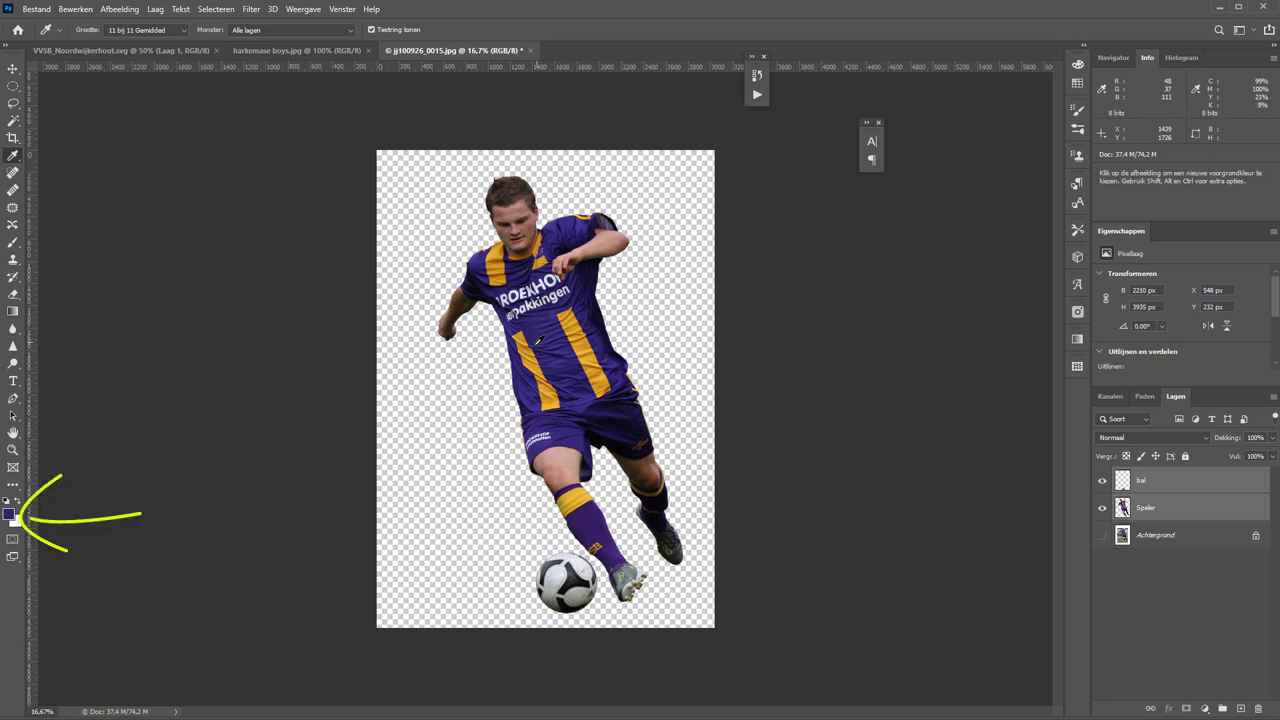
key("x")
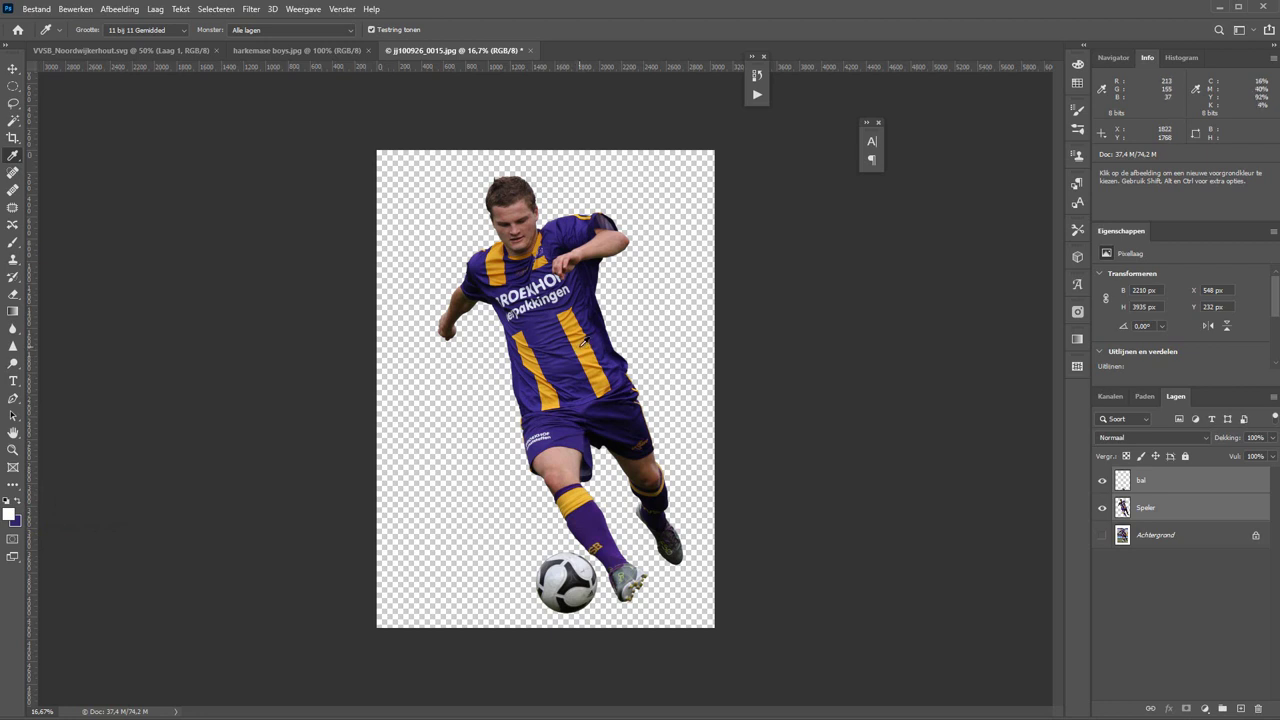
left_click(583, 343)
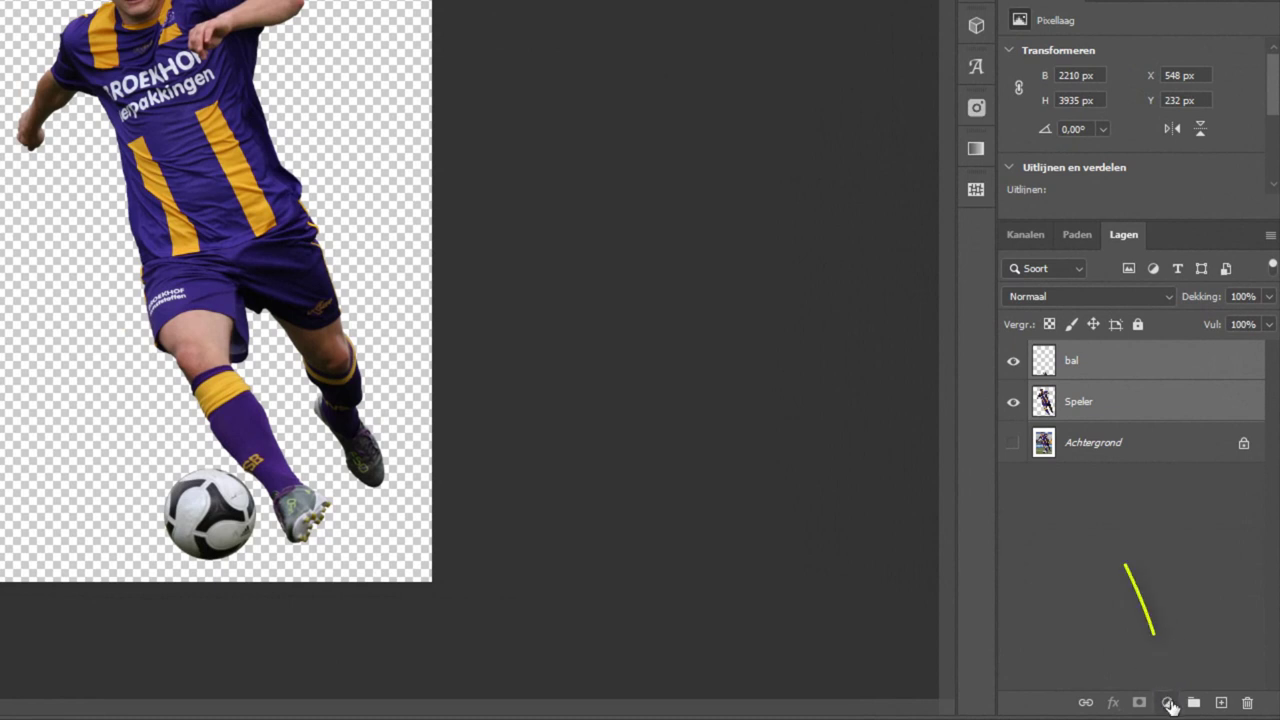
Add a yellow-to-purple linear gradient fill layer at -128,51° angle and 78% scale
left_click(1168, 702)
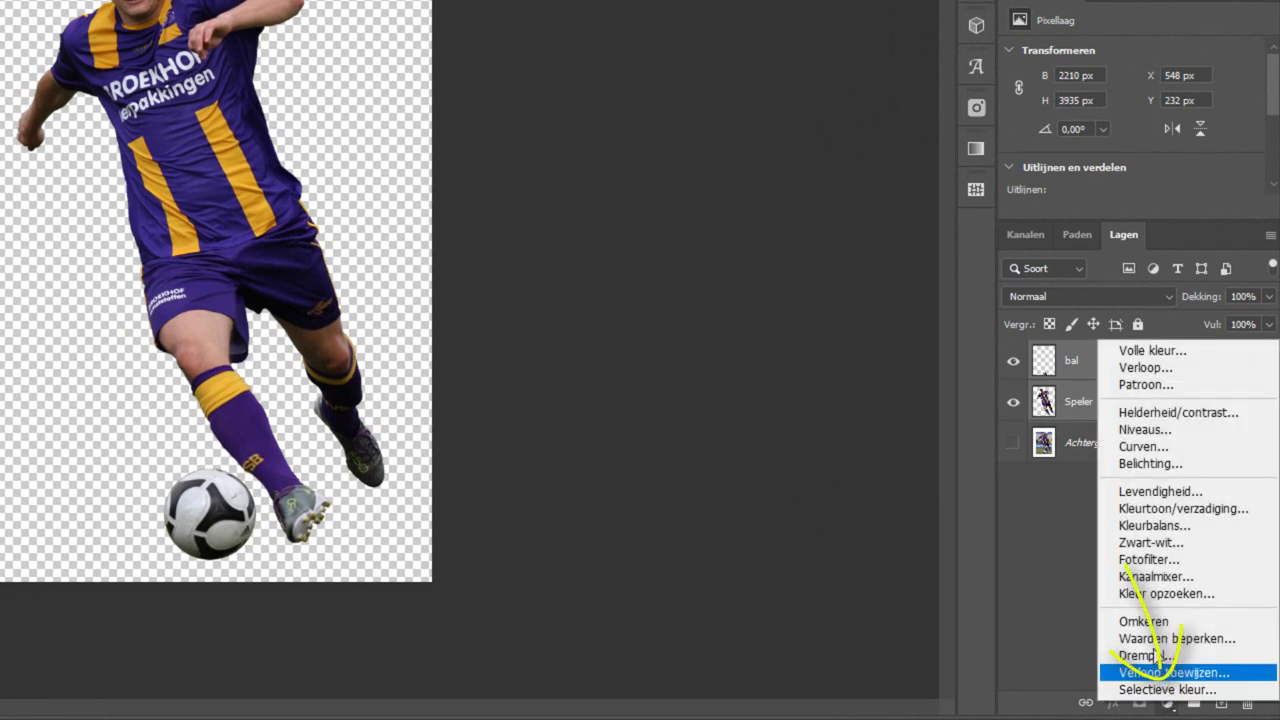
left_click(1166, 368)
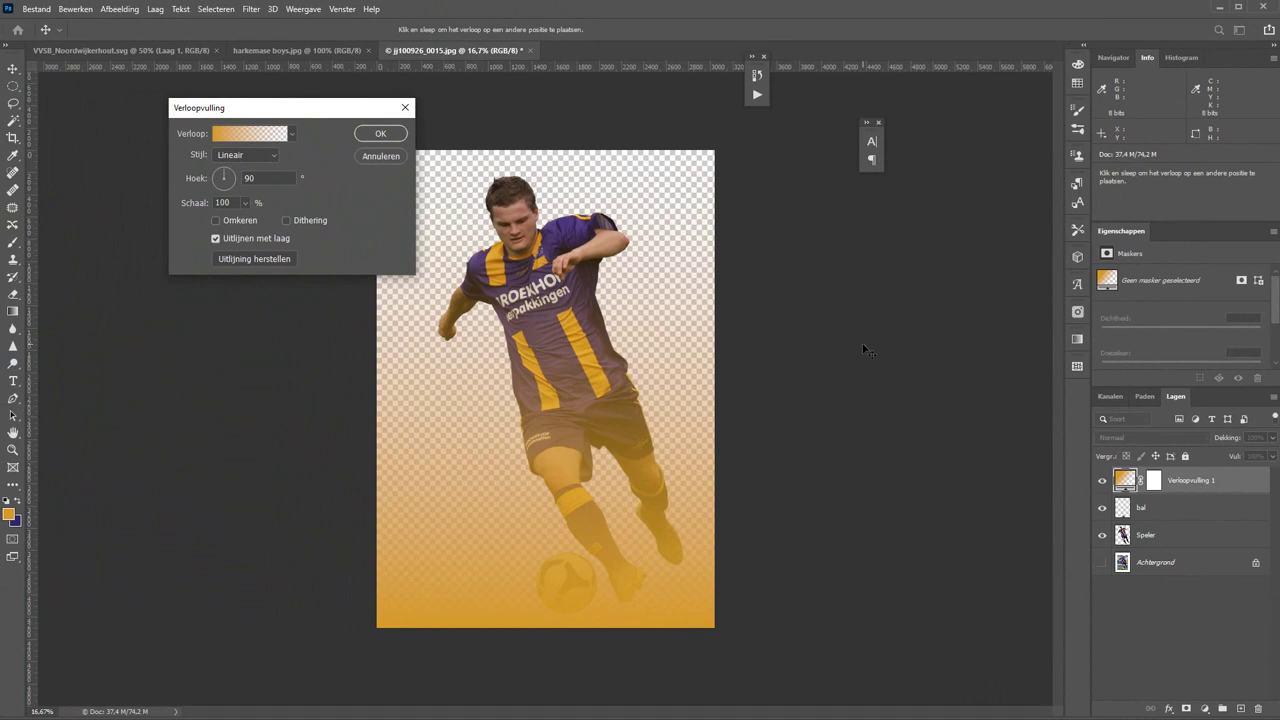
left_click(241, 138)
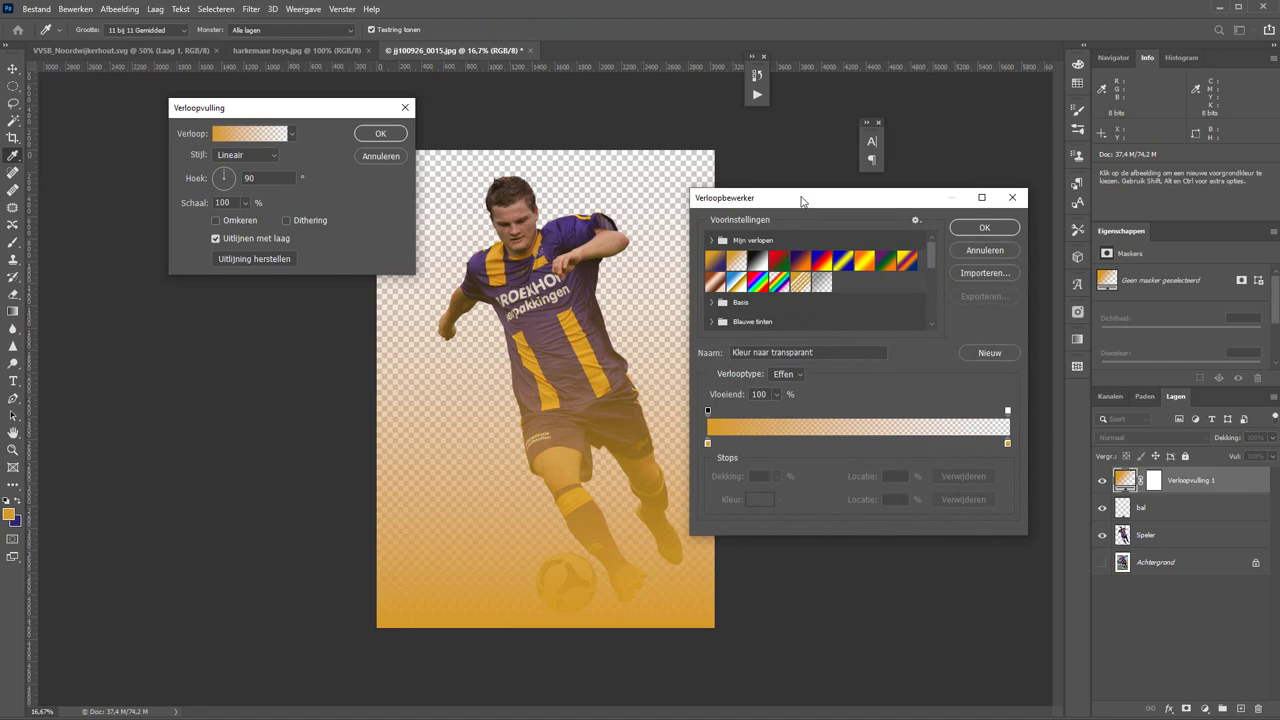
left_click_drag(808, 203, 576, 116)
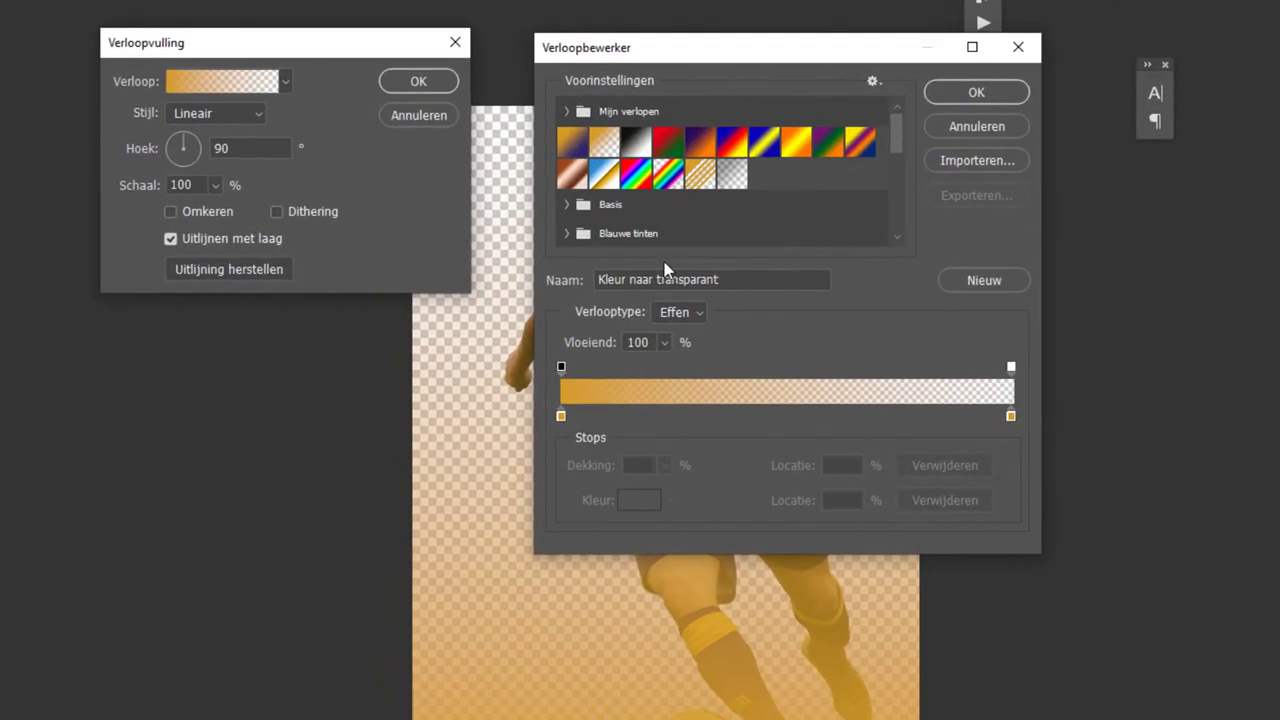
left_click(574, 143)
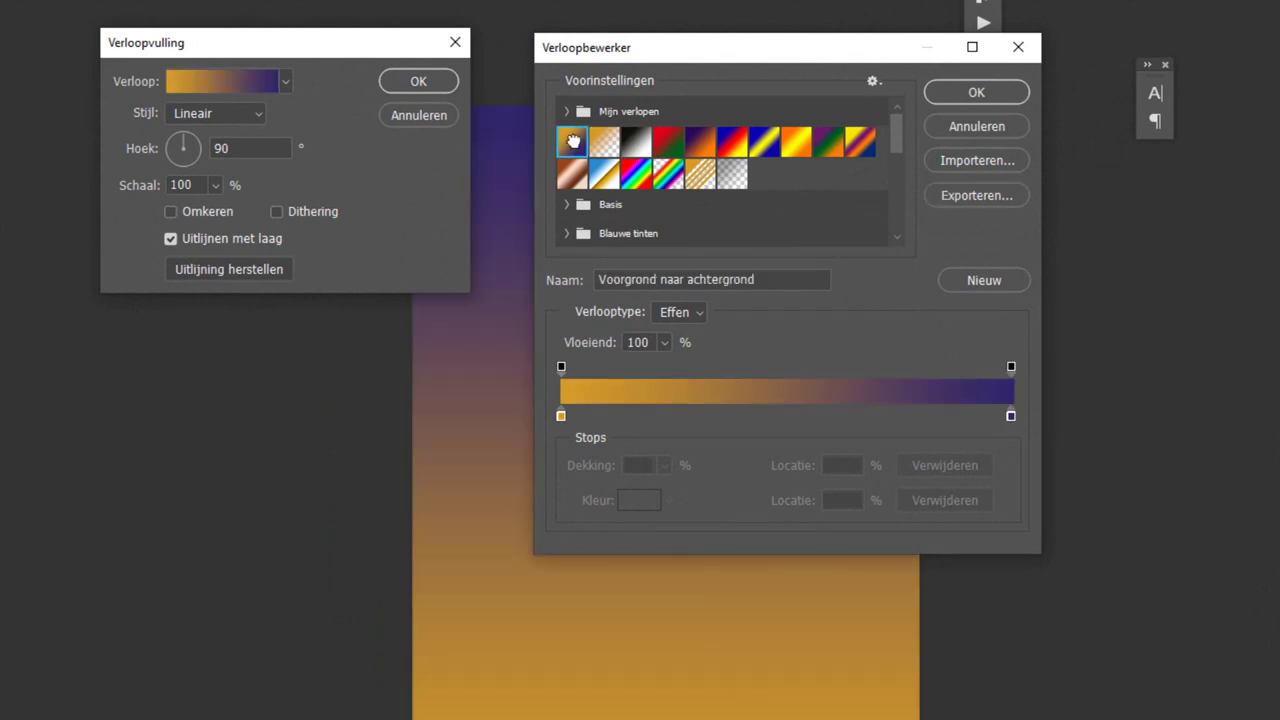
left_click_drag(785, 51, 1077, 29)
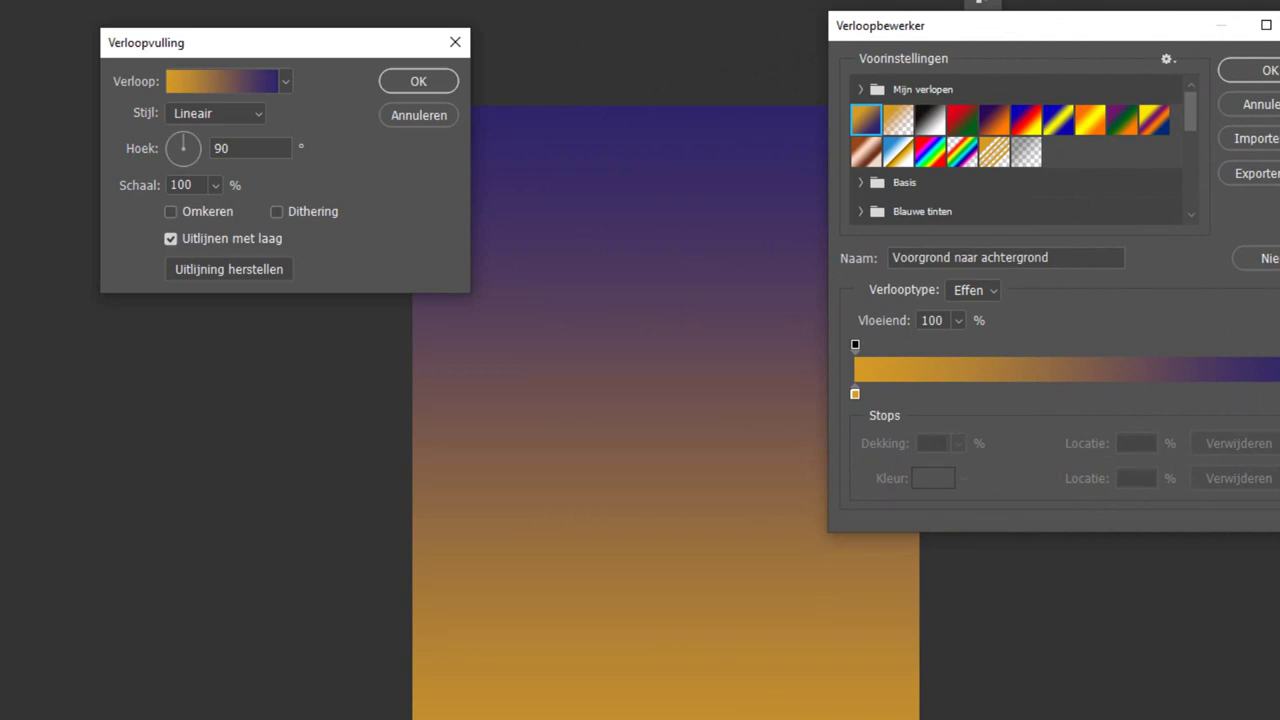
left_click(1262, 70)
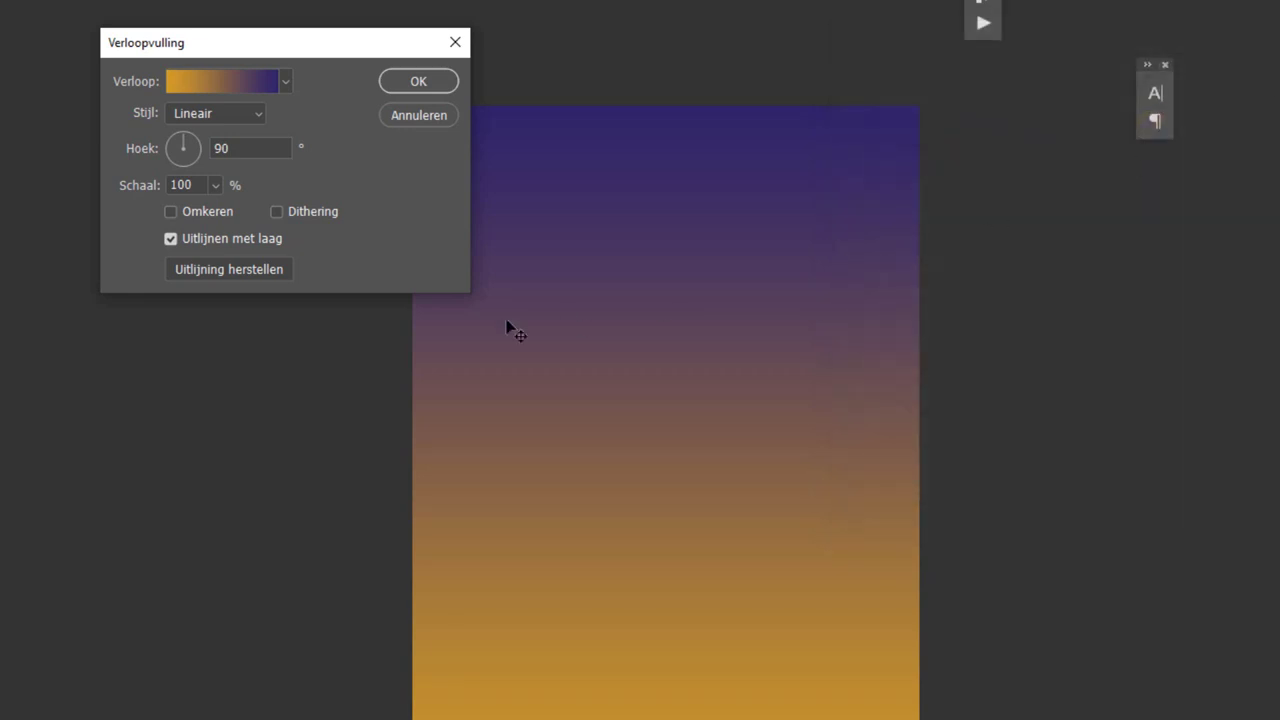
mouse_move(193, 135)
left_mouse_down()
mouse_move(175, 162)
mouse_move(212, 209)
left_mouse_up()
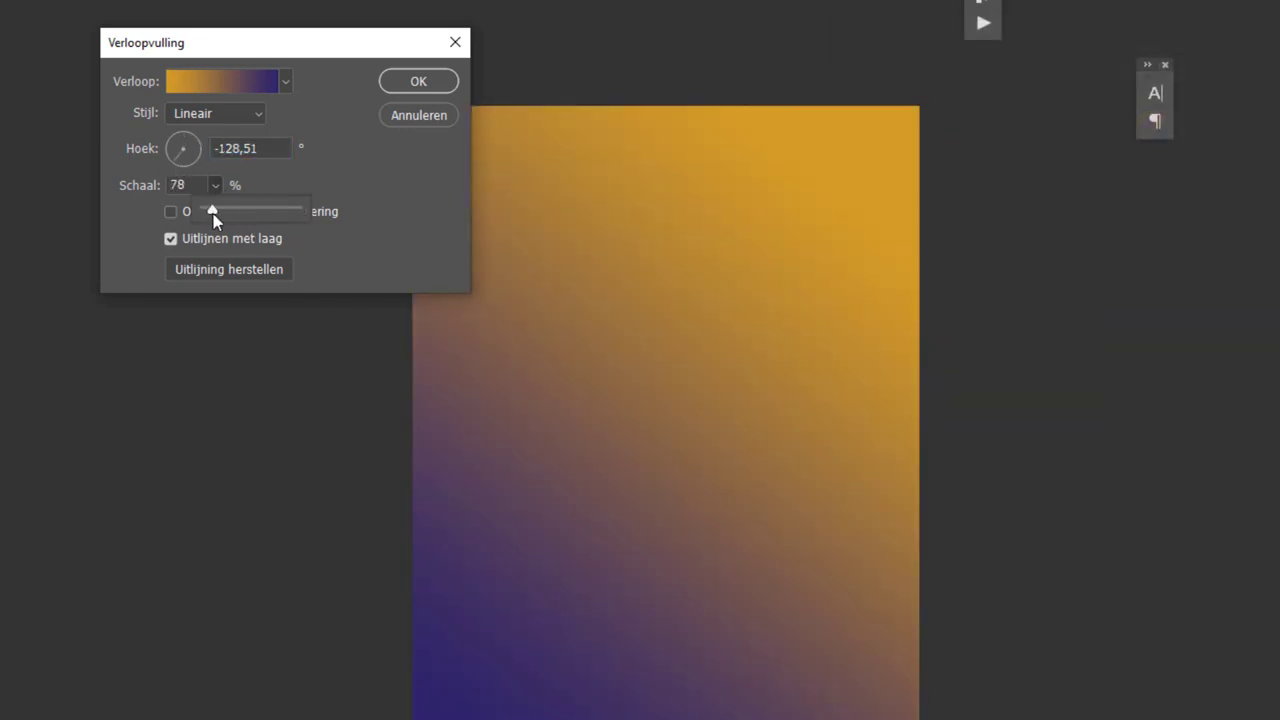
left_click(410, 82)
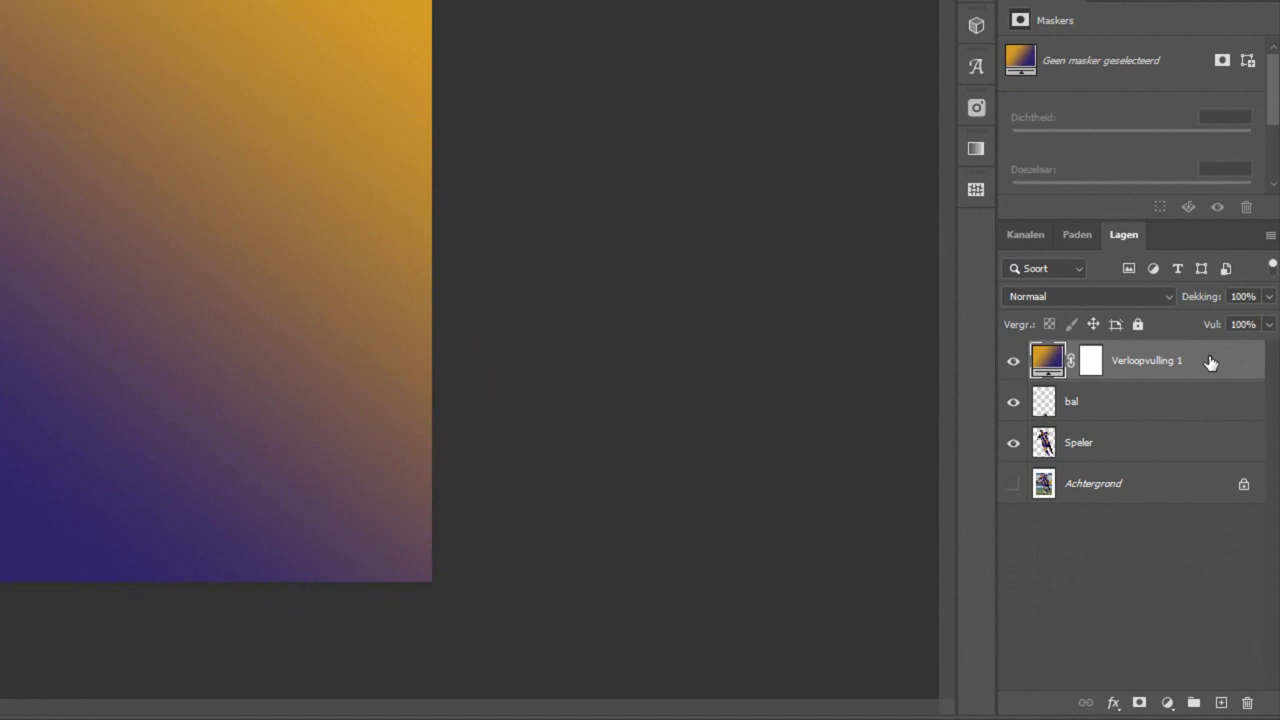
Move Verloopvulling 1 beneath Speler and select both the bal and Speler layers
left_click_drag(1210, 362, 1189, 452)
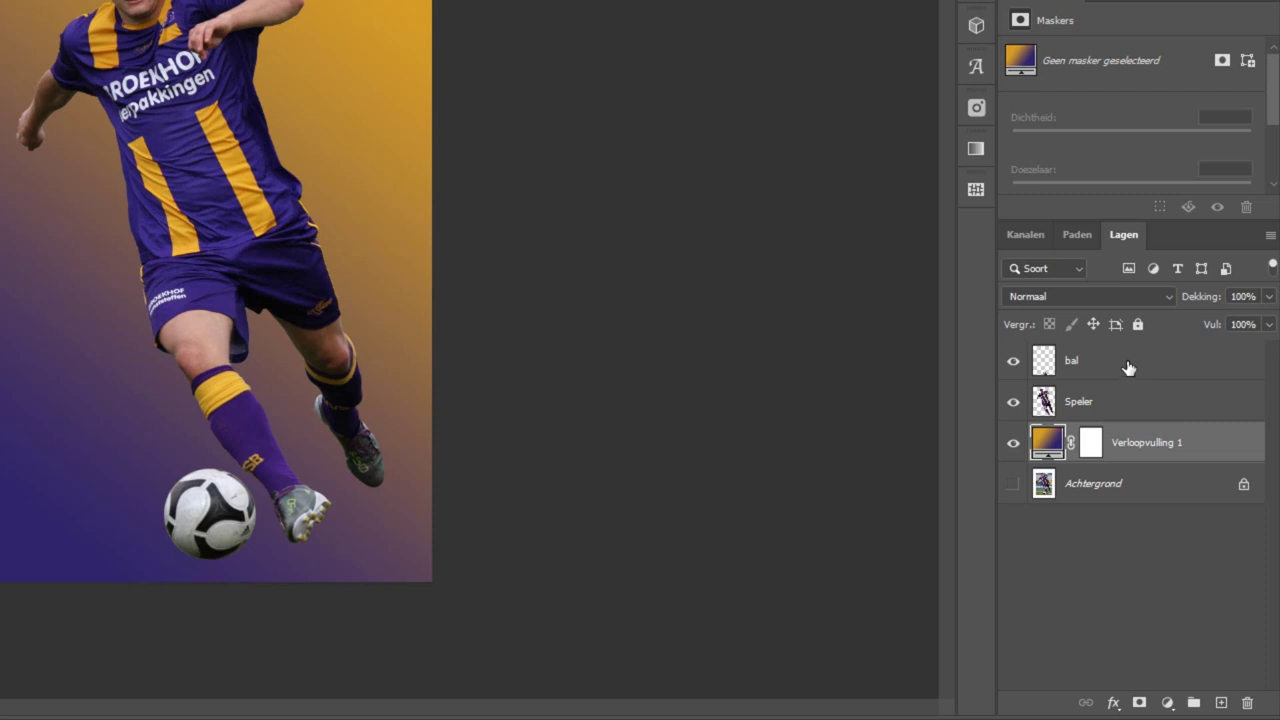
left_click(1128, 368)
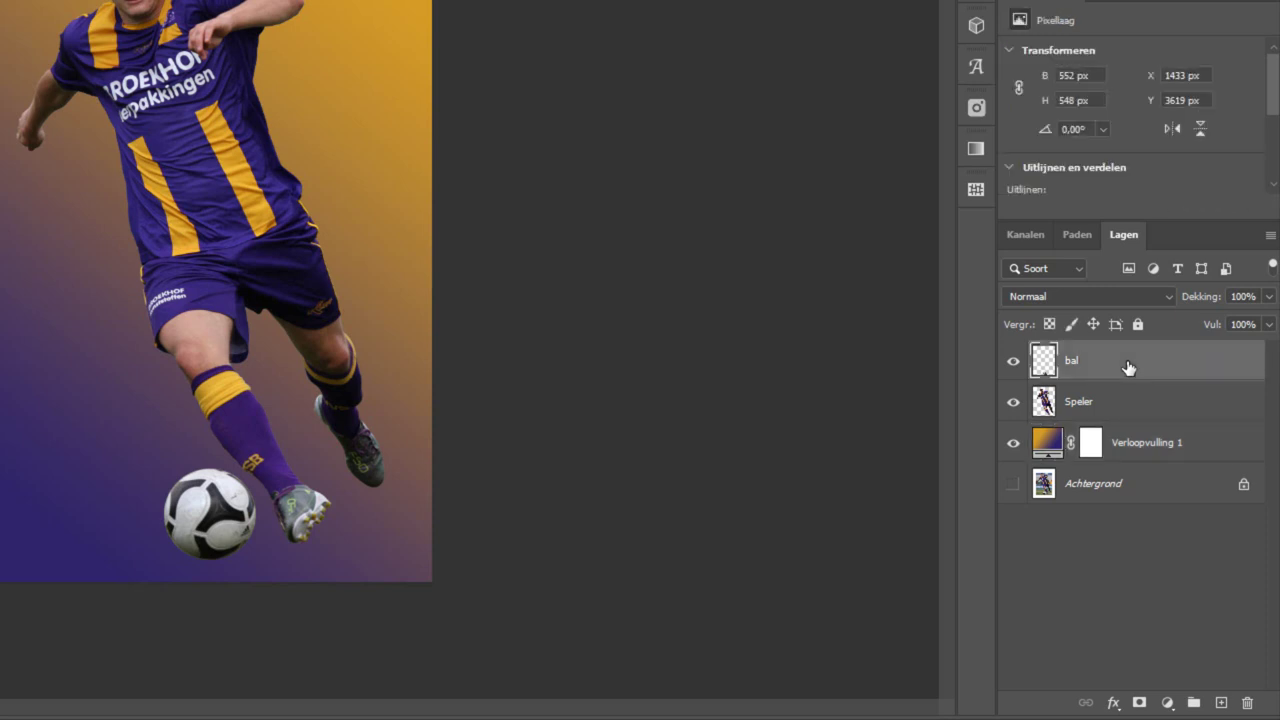
left_click(1127, 408, "shift")
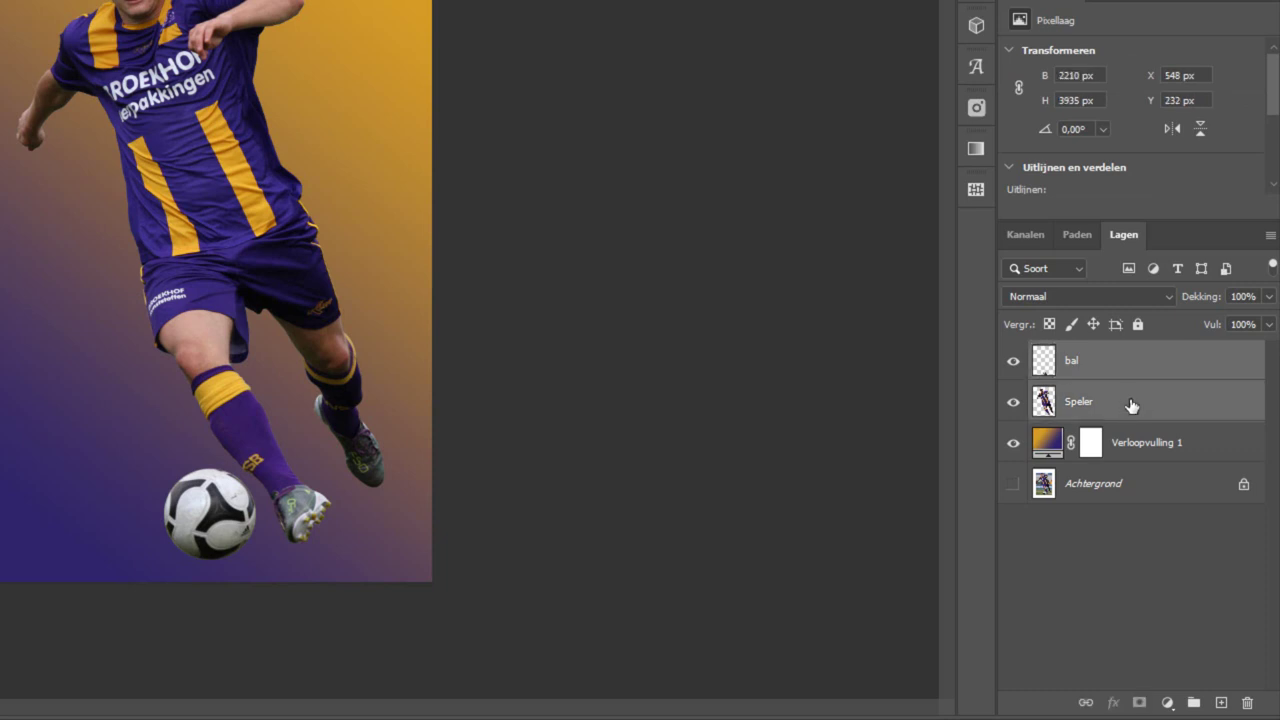
Convert bal and Speler into a single smart object and duplicate it with Ctrl+J
right_click(1131, 406)
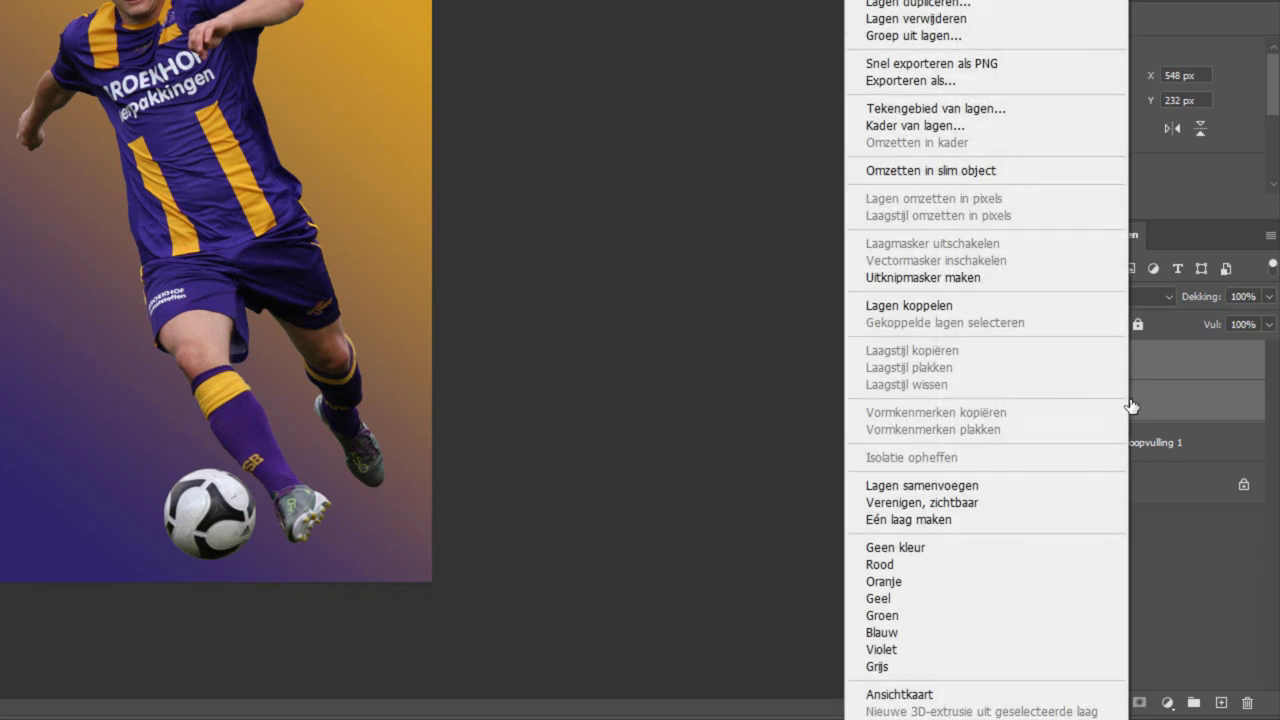
left_click(996, 170)
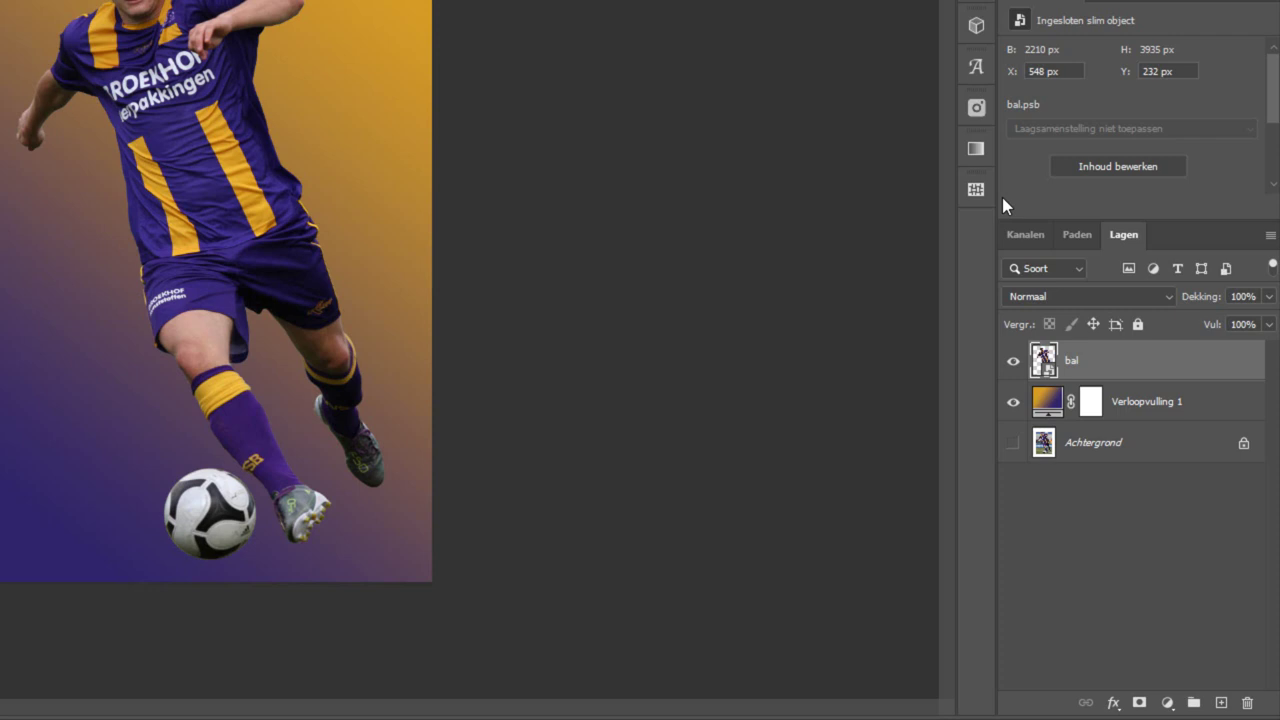
key("ctrl+j")
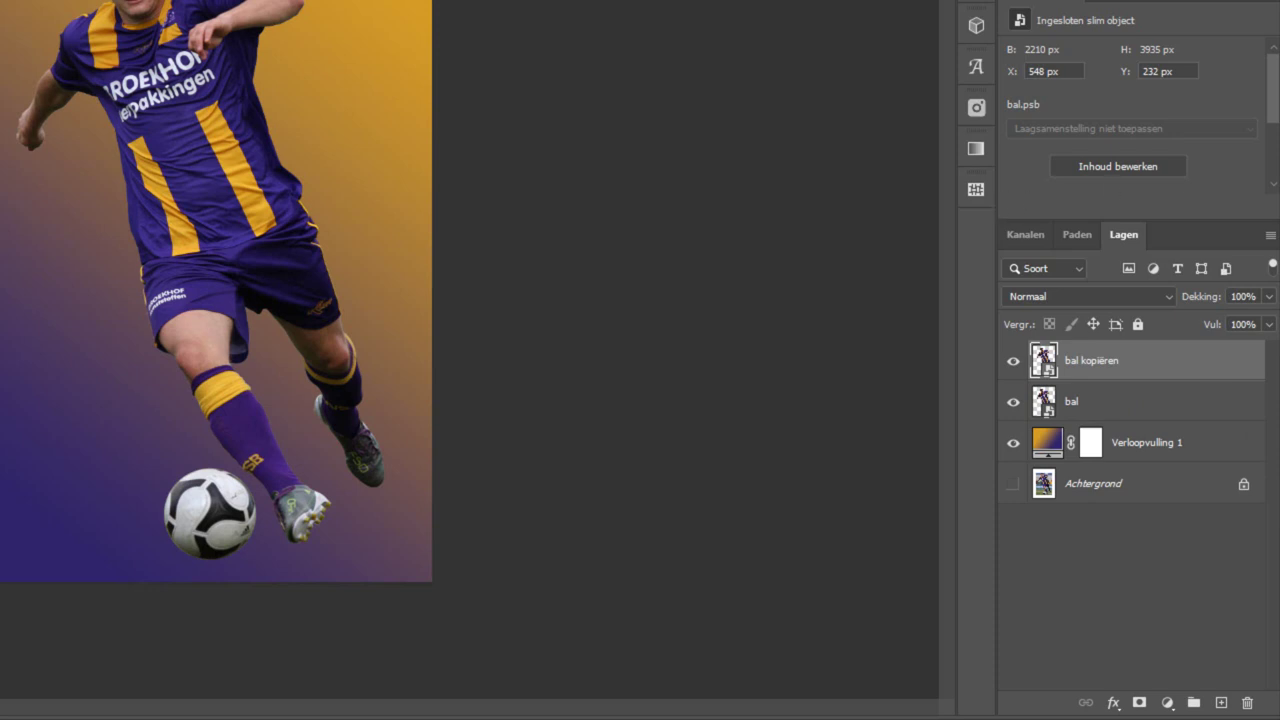
Rename 'bal kopiëren' to schaduw and 'bal' to speler, leaving schaduw selected
double_click(1086, 362)
type("schaduw")
double_click(1072, 402)
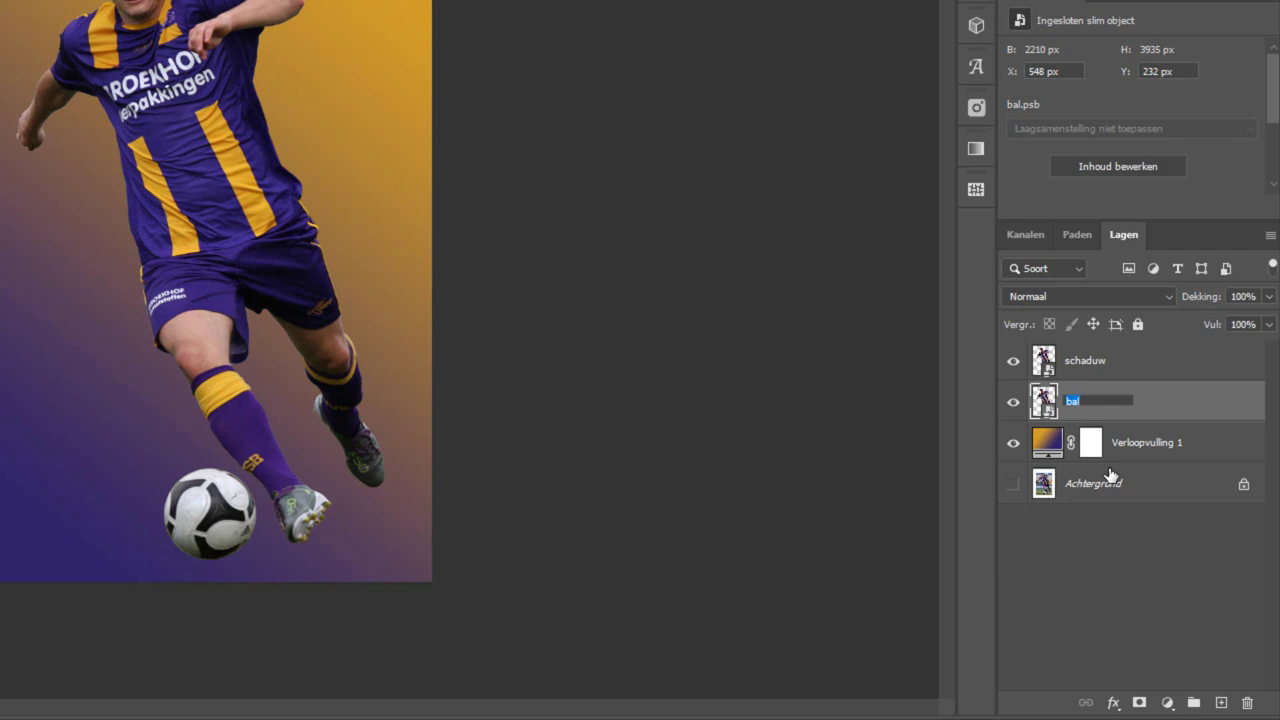
type("speler")
key("Return")
left_click(1127, 368)
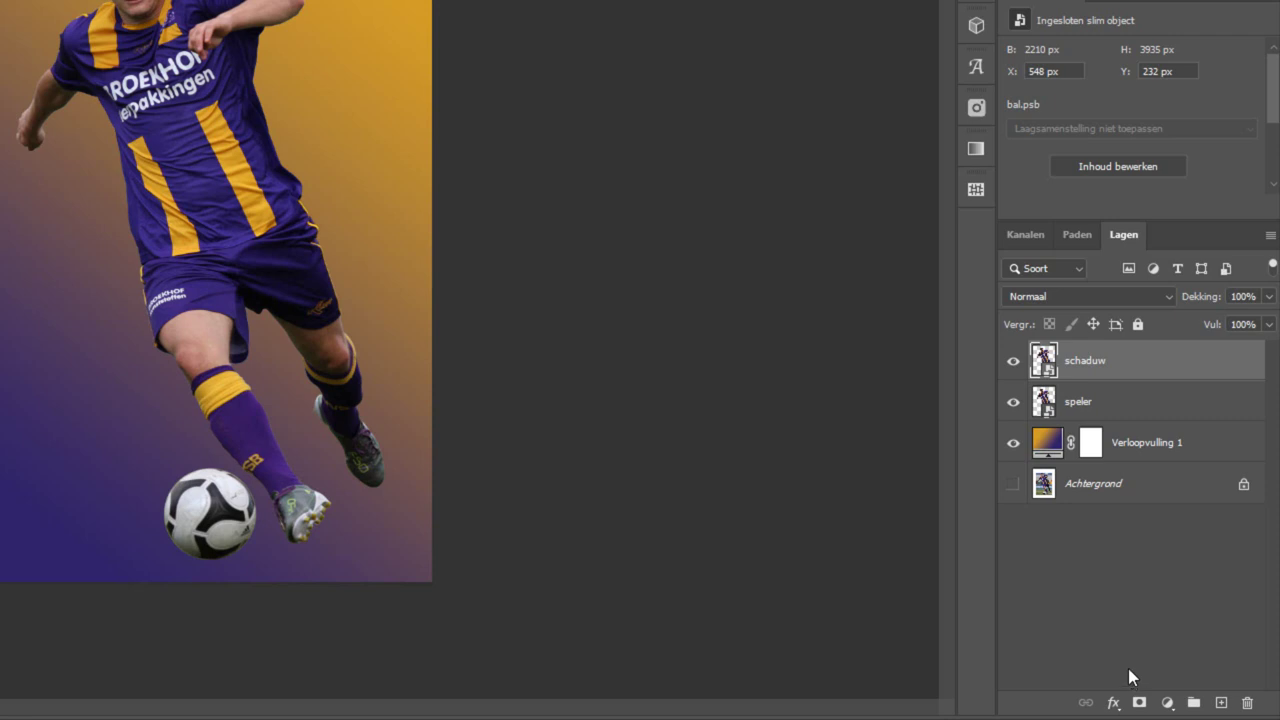
Clip a #000000 solid colour fill layer to schaduw so it becomes a black silhouette
left_click(1166, 703)
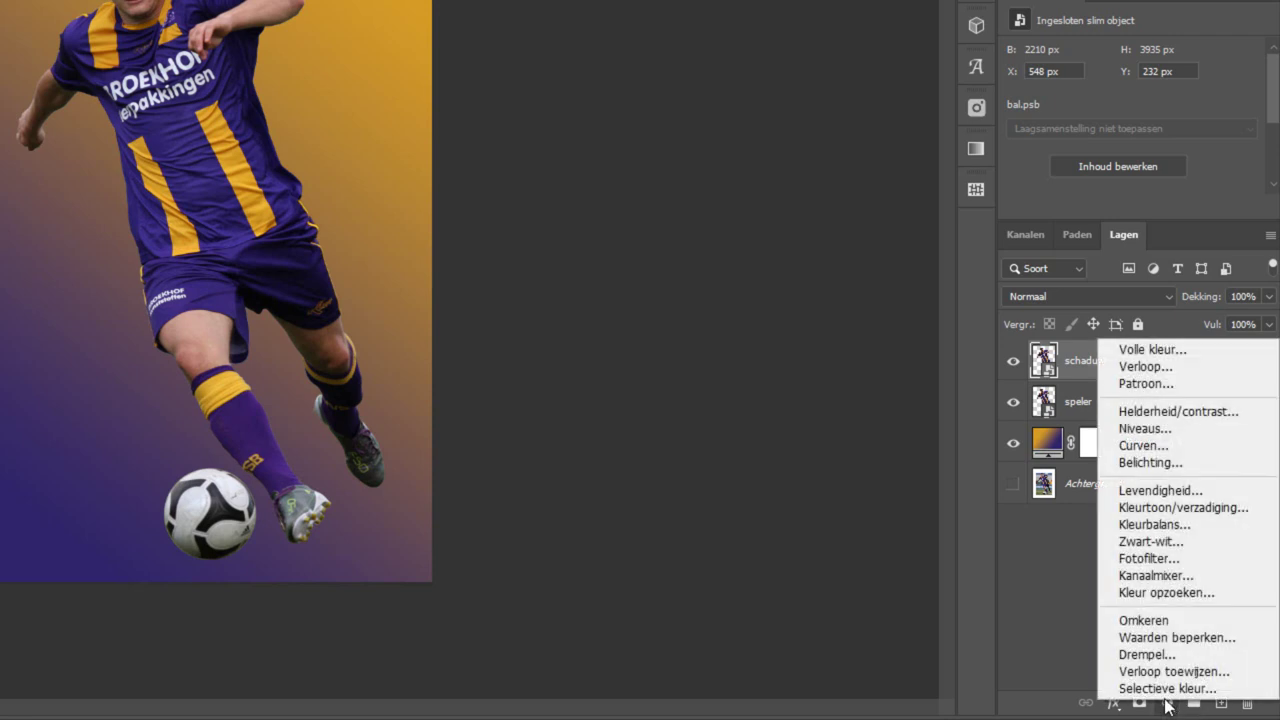
left_click(1154, 351)
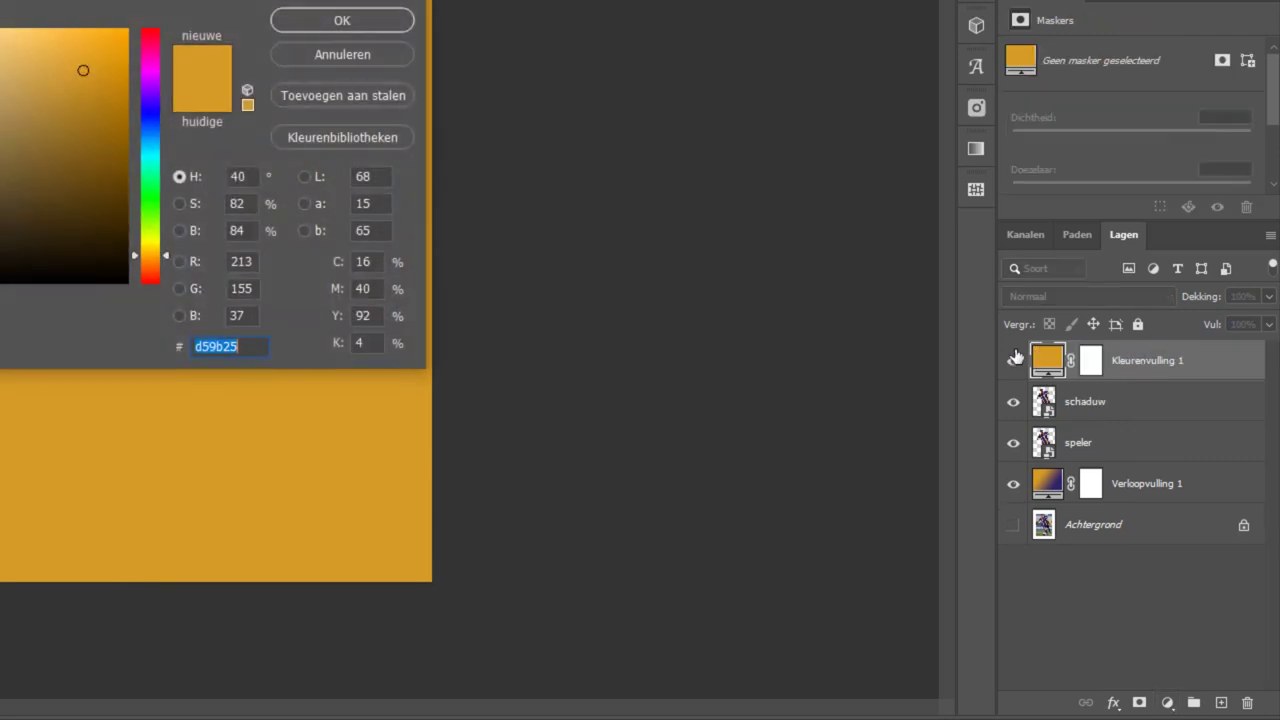
type("000000")
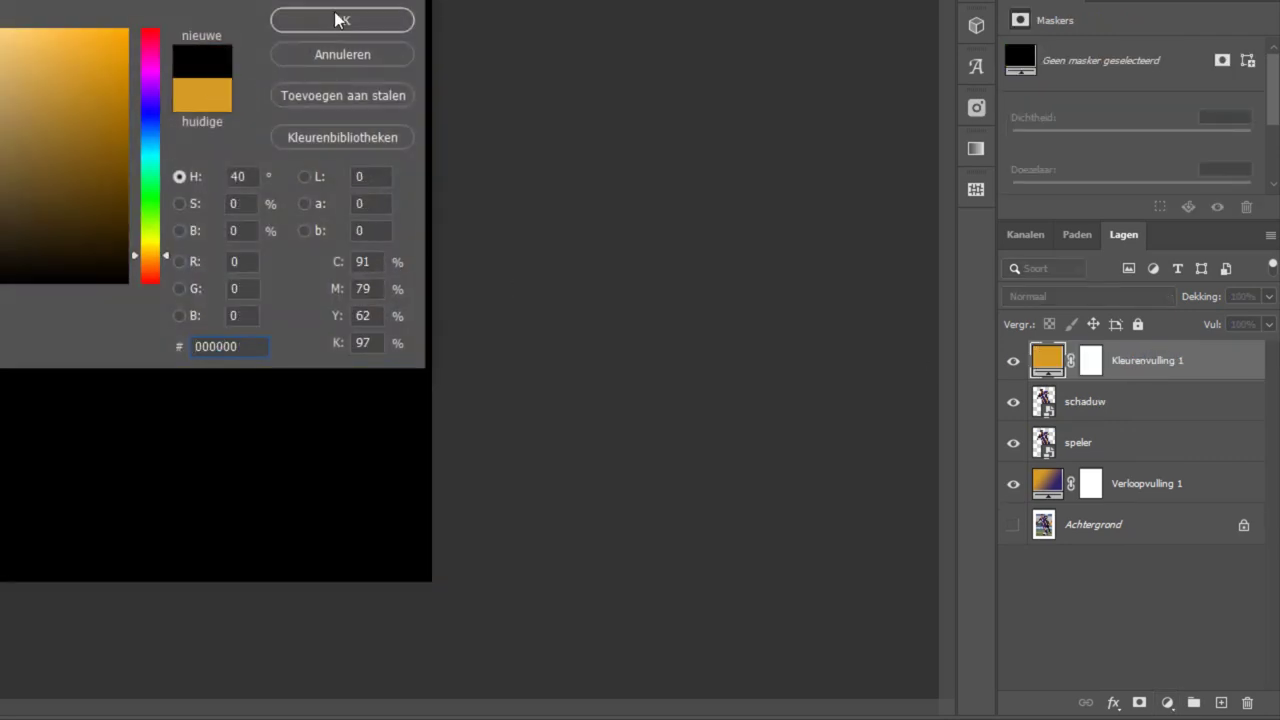
left_click(333, 22)
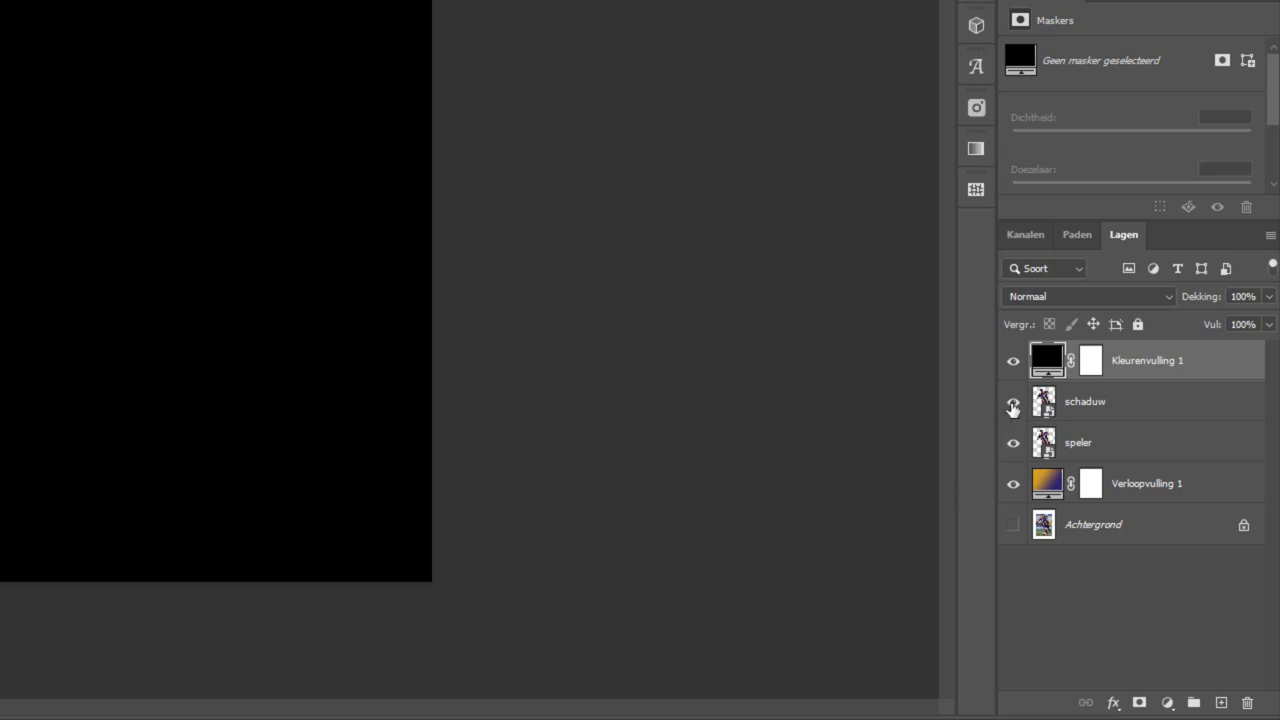
left_click(1014, 404, "alt")
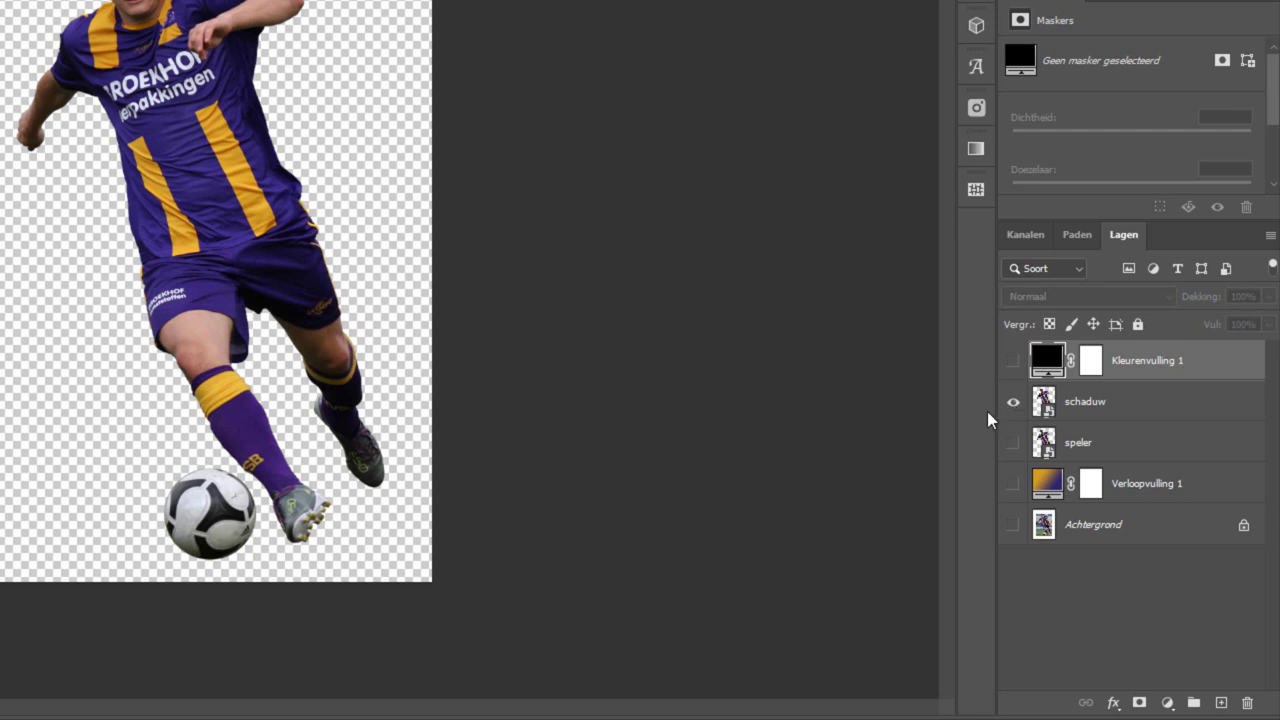
left_click(1013, 362)
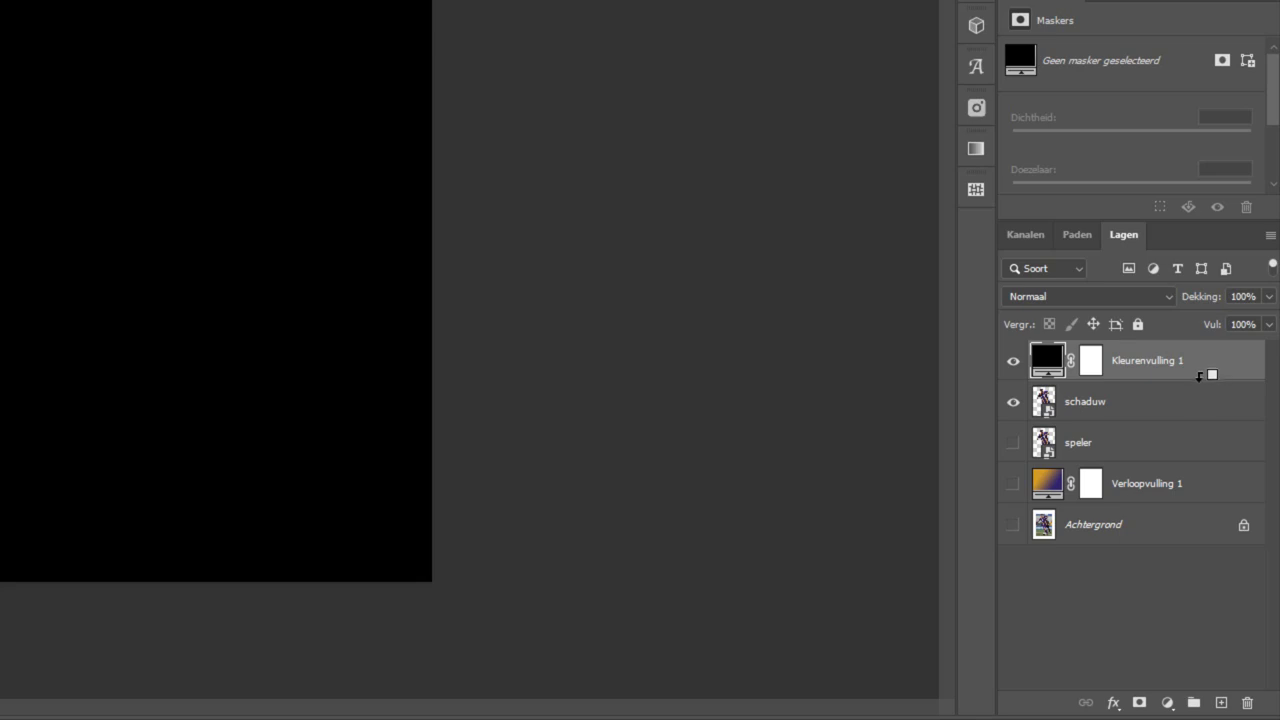
left_click(1198, 375, "alt")
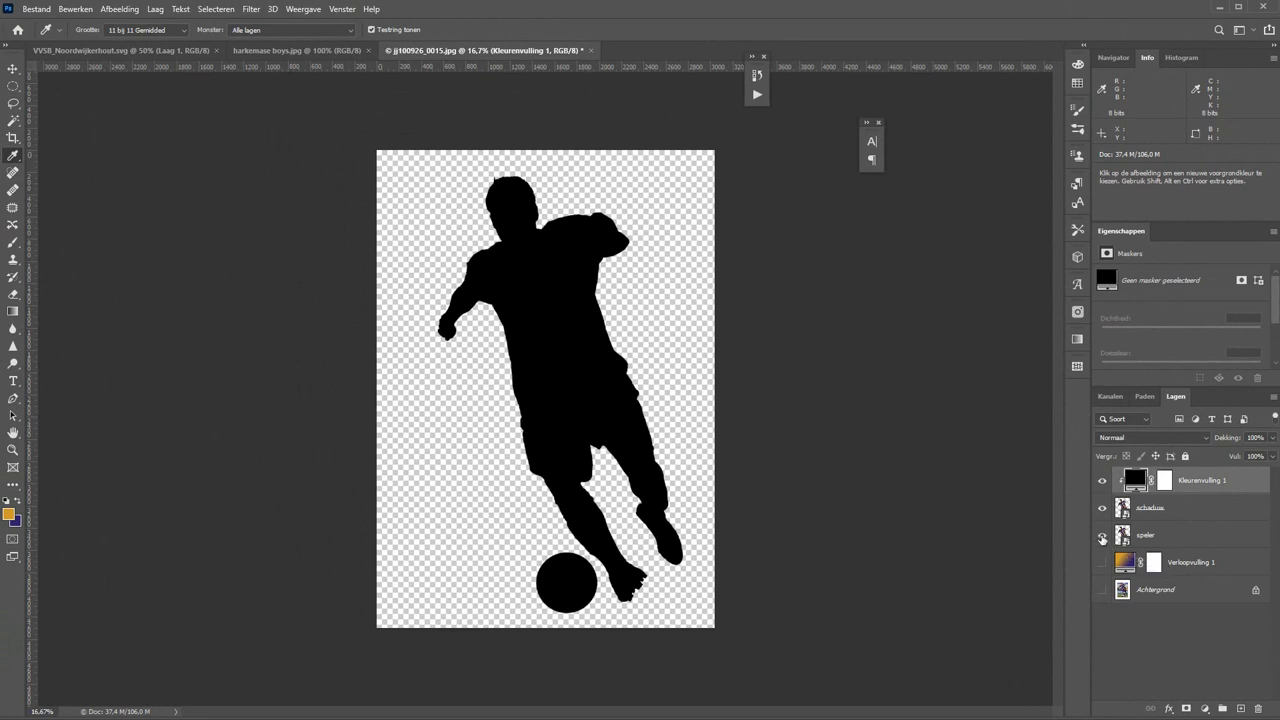
Show the gradient layer again and move speler to the top of the layer stack
left_click(1102, 562)
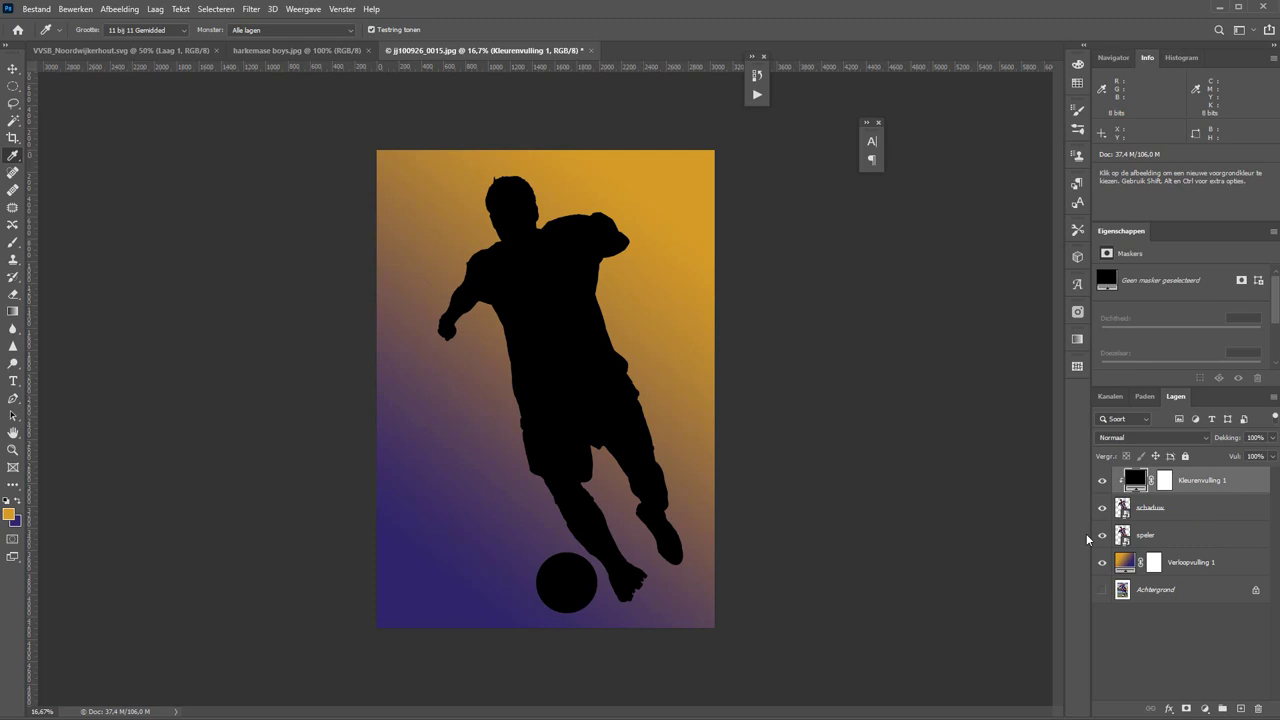
left_click(1228, 533)
left_click_drag(1192, 535, 1206, 480)
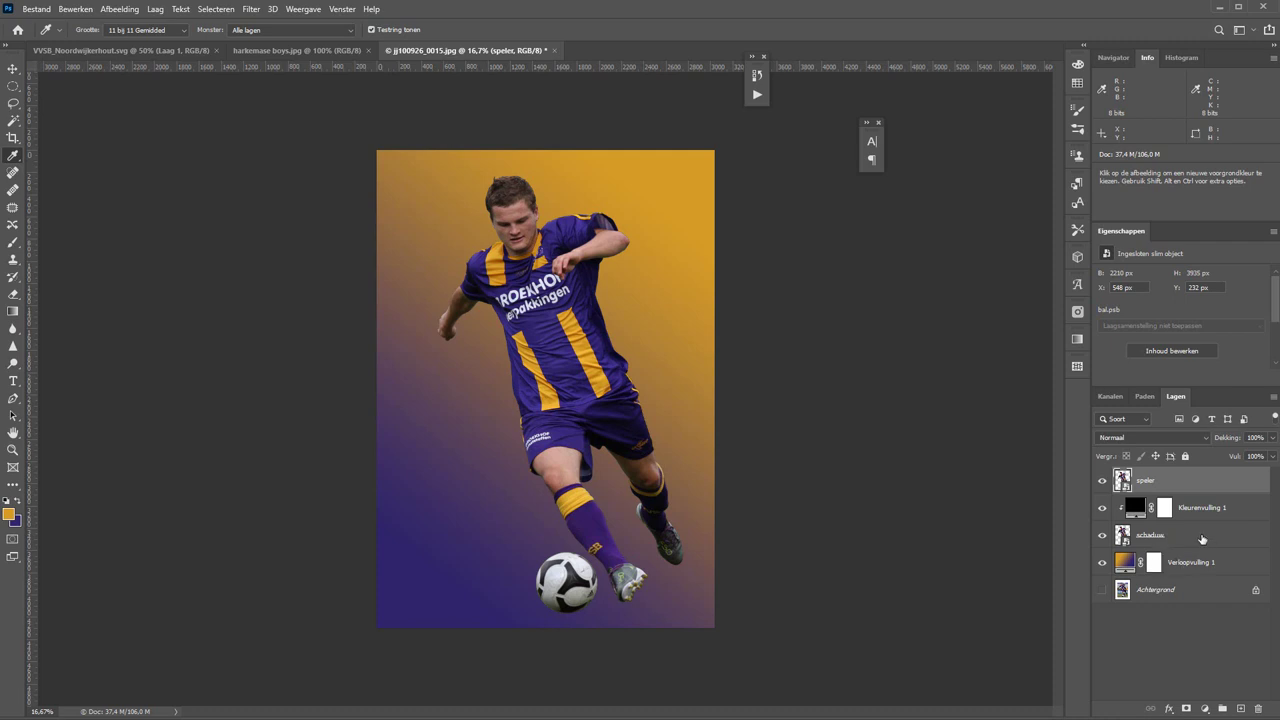
Nudge the schaduw silhouette left and down so it reads as a shadow behind the player
left_click(1204, 537)
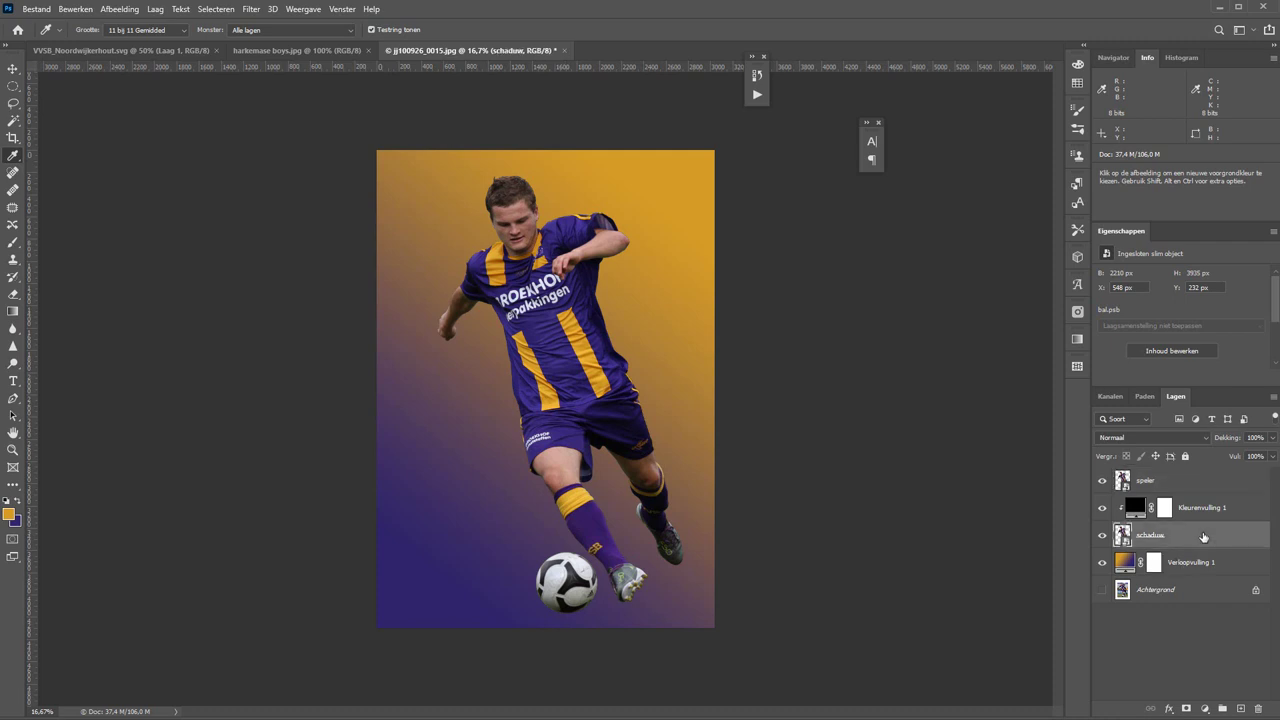
left_click(13, 68)
key("shift+Left")
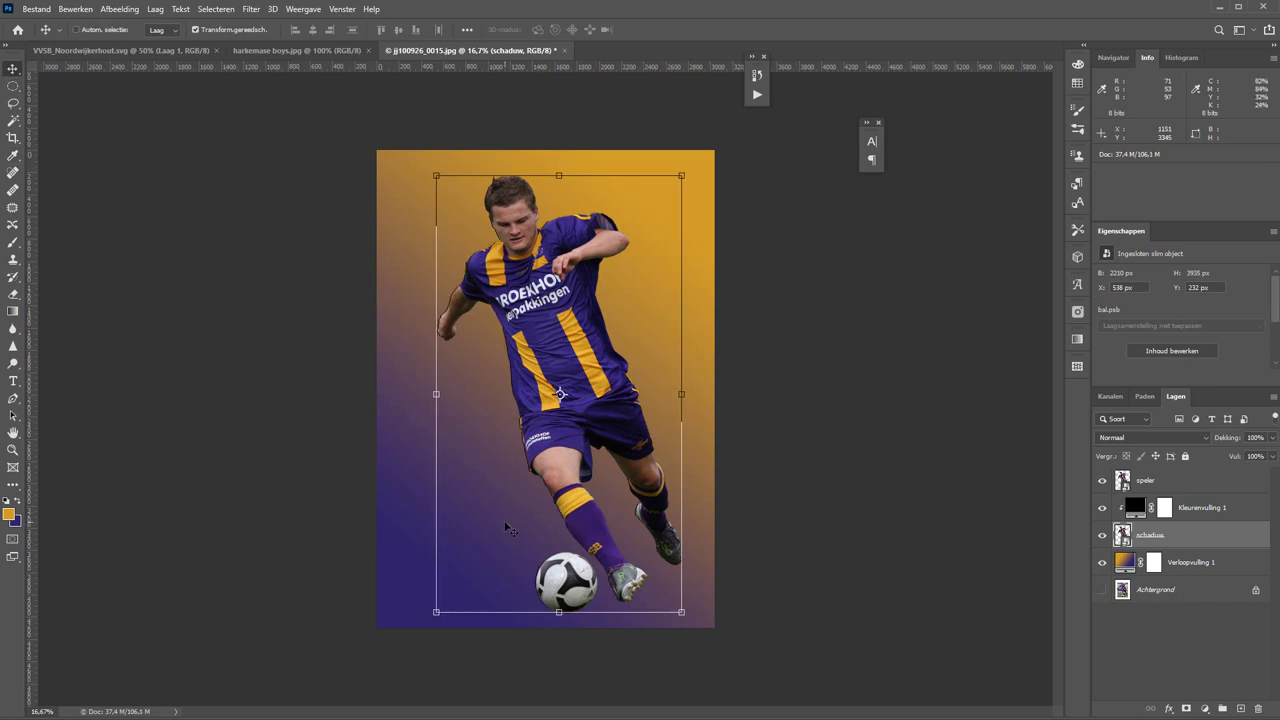
key("shift+Left")
key("shift+Left")
key("shift+Left")
key("shift+Left")
key("shift+Left")
key("shift+Left")
key("shift+Down")
key("shift+Down")
key("shift+Left")
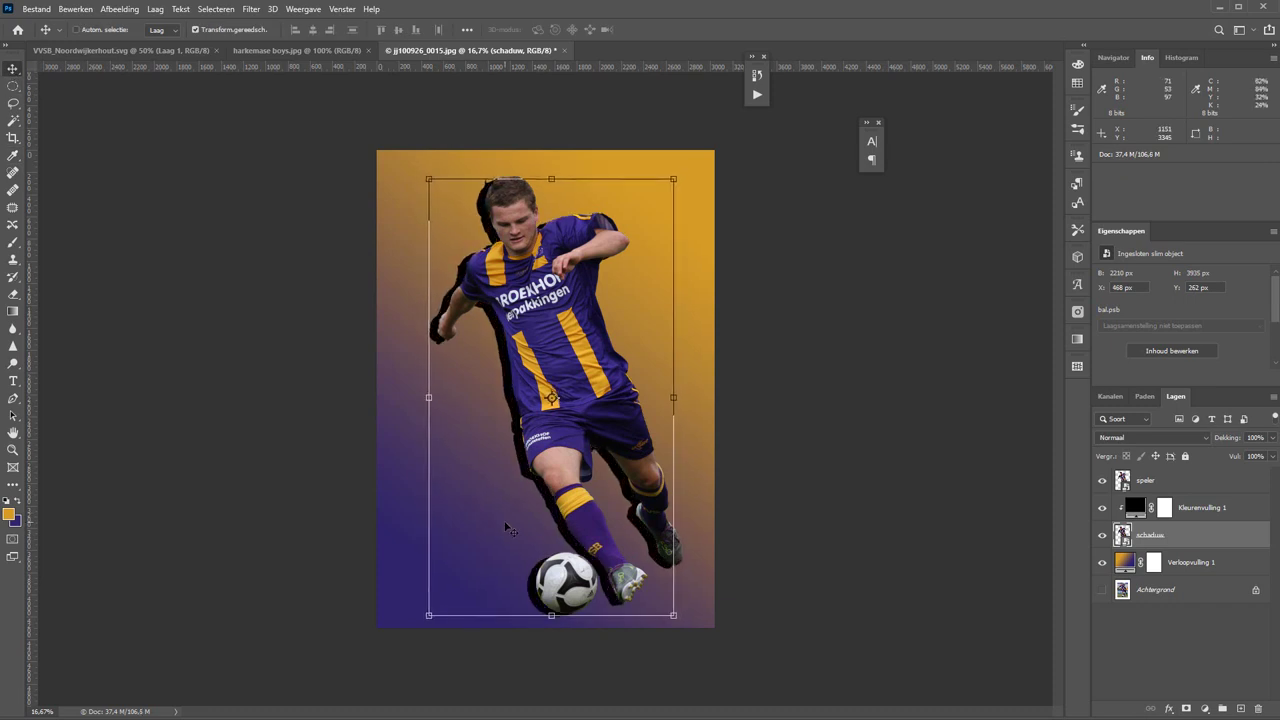
key("shift+Left")
key("shift+Down")
key("shift+Down")
key("shift+Left")
key("shift+Left")
key("shift+Down")
key("shift+Down")
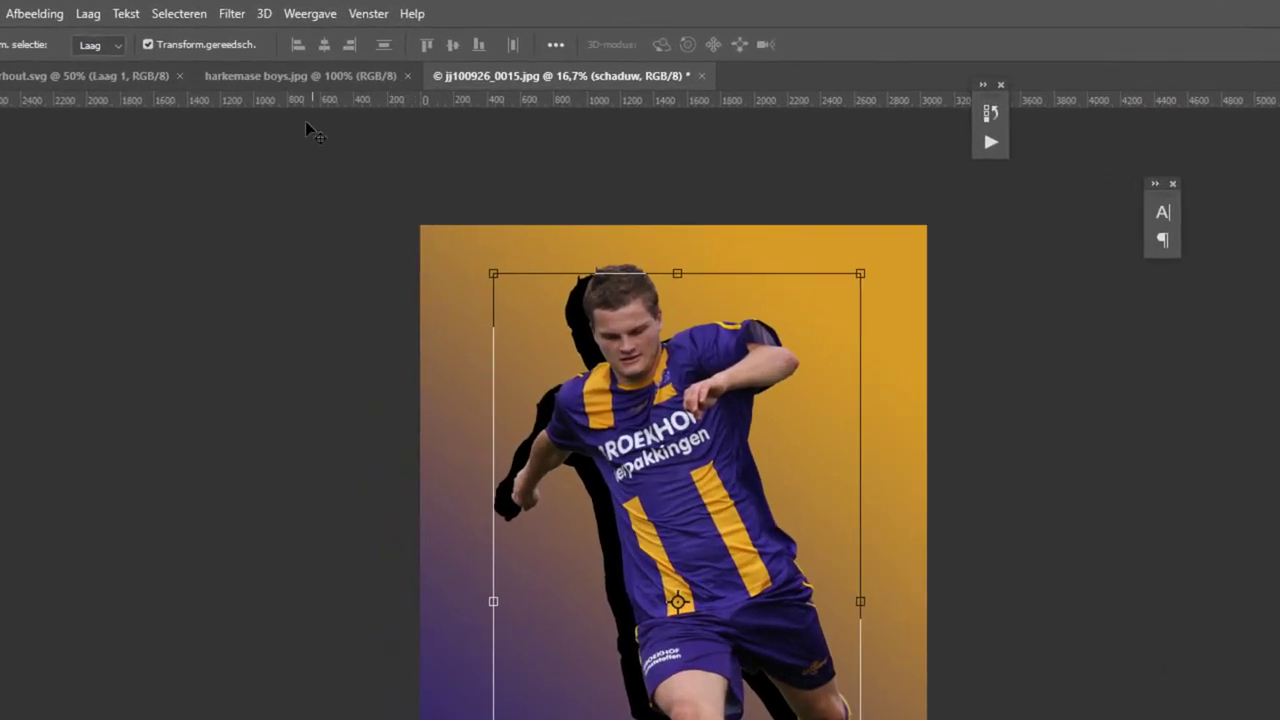
Apply a roughly 45,6 px Gaussian blur to schaduw and lower its opacity to 29%
left_click(231, 13)
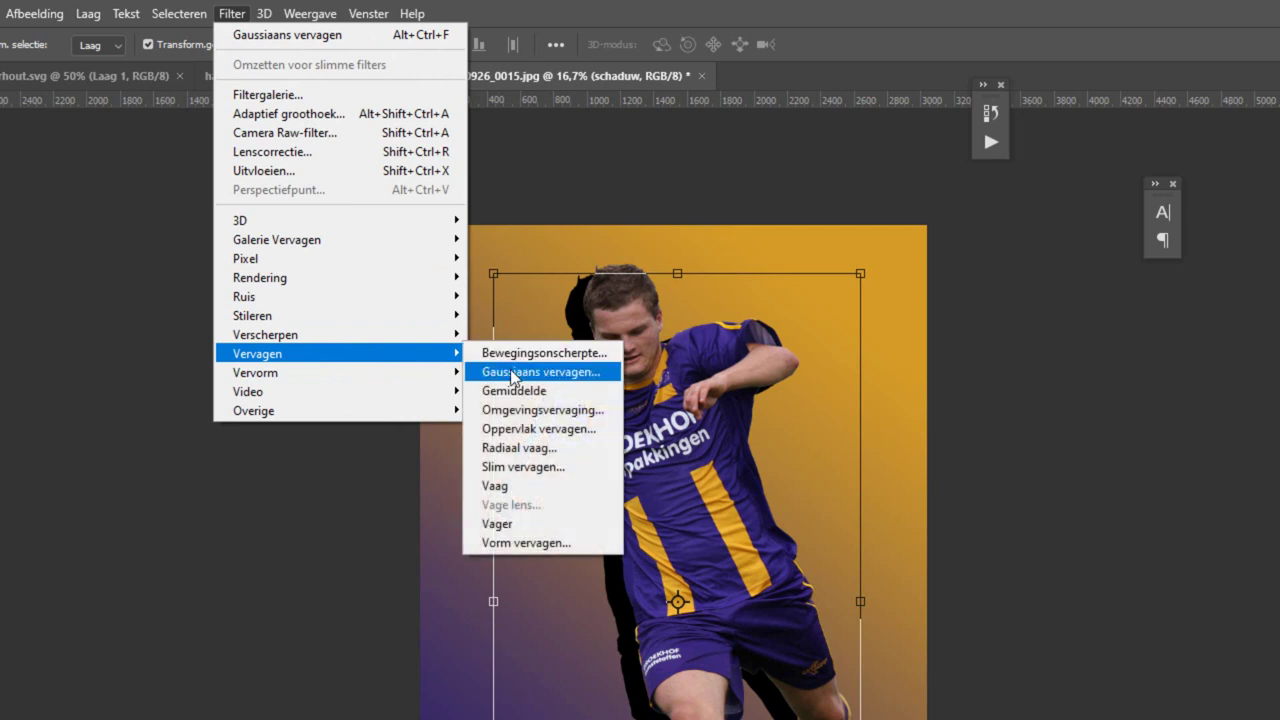
left_click(488, 372)
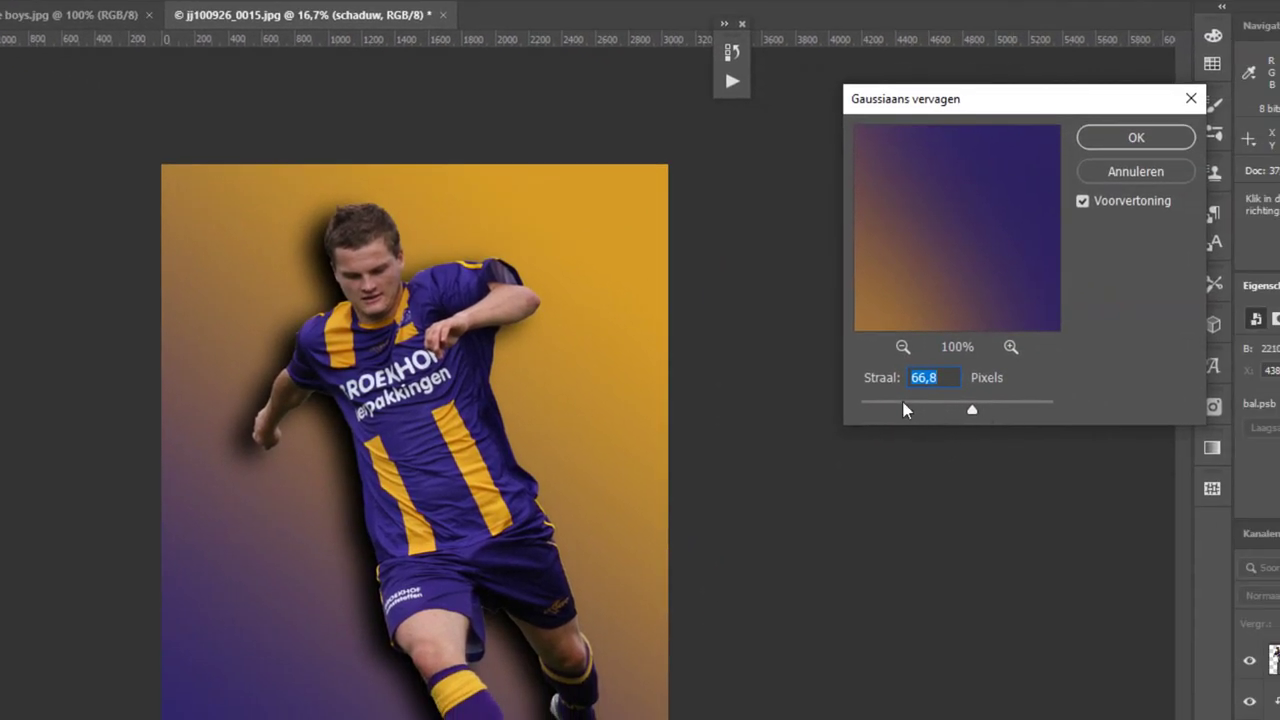
left_click_drag(878, 415, 862, 410)
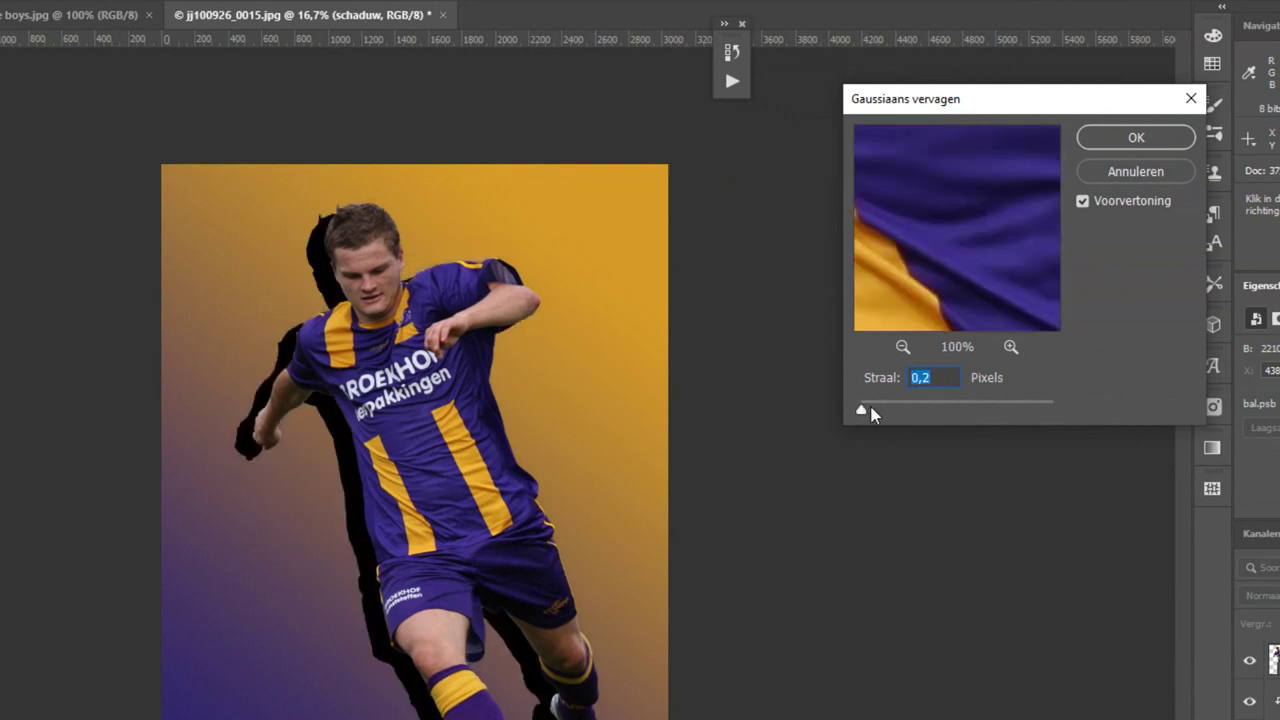
left_click(1026, 410)
left_click(938, 409)
left_click_drag(940, 410, 964, 410)
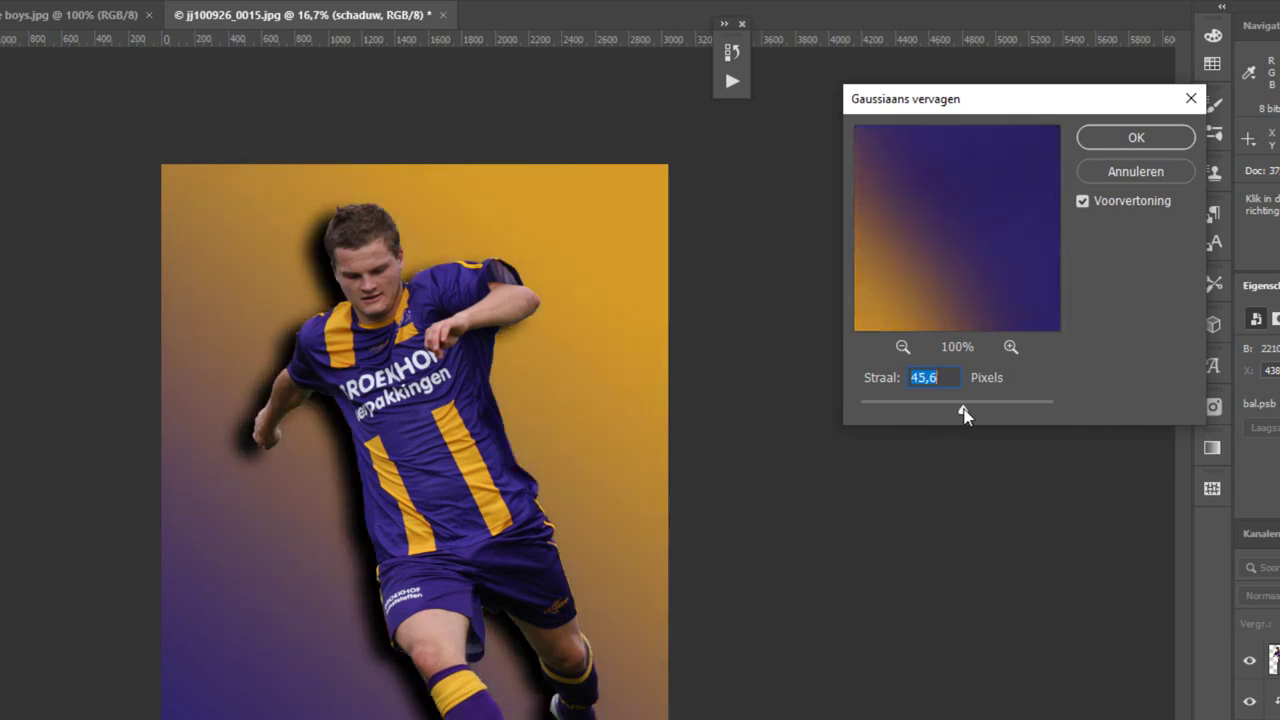
left_click(1108, 143)
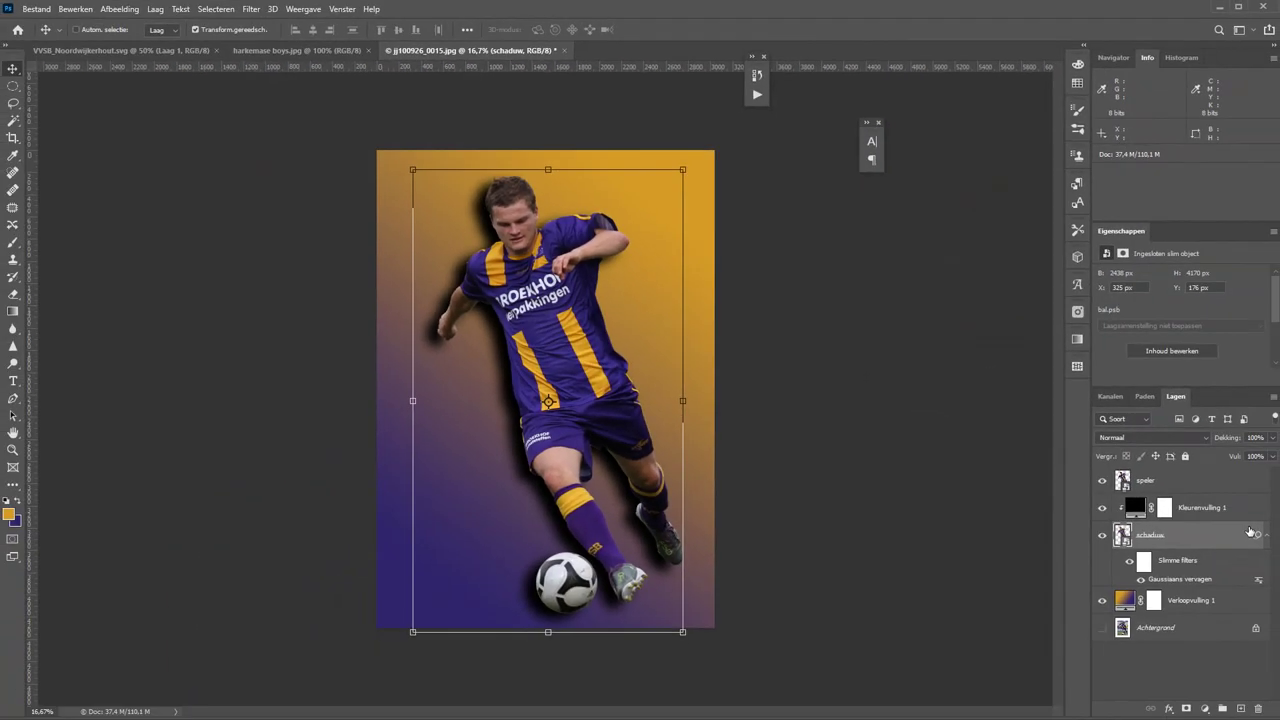
left_click_drag(1233, 441, 1225, 441)
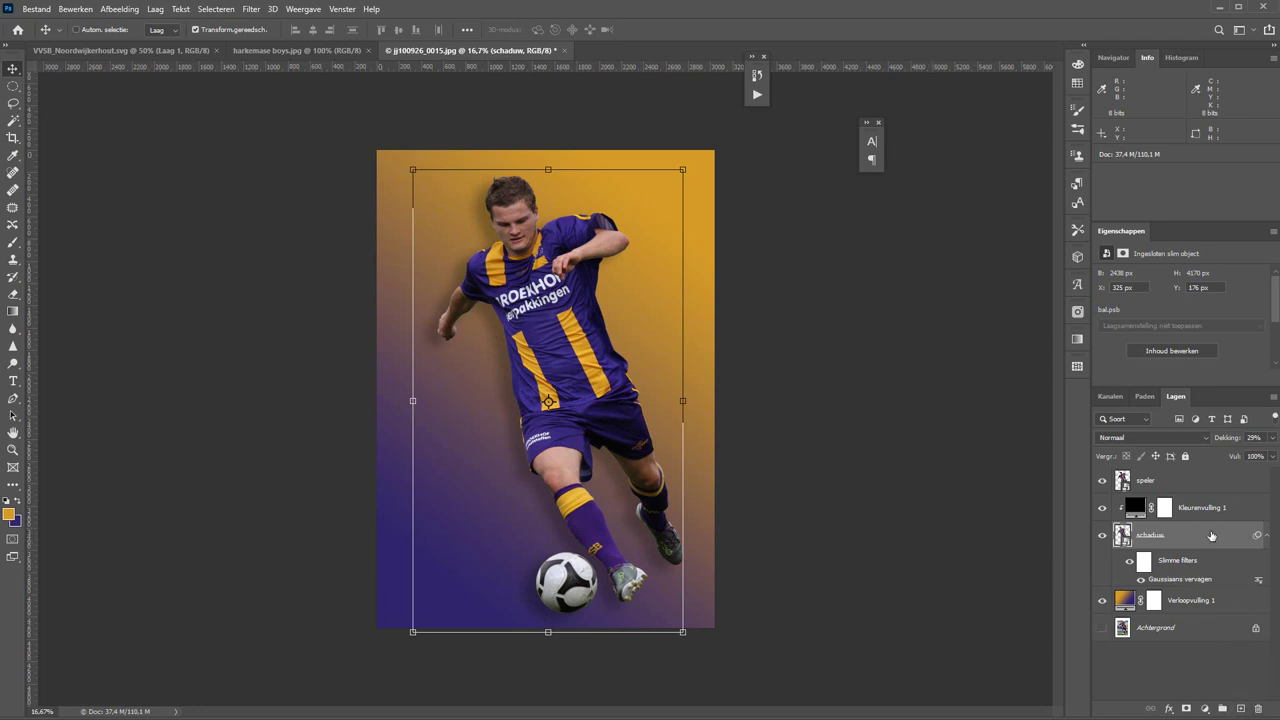
Add a new layer above speler and draw a flat elliptical selection under the ball
left_click(1200, 482)
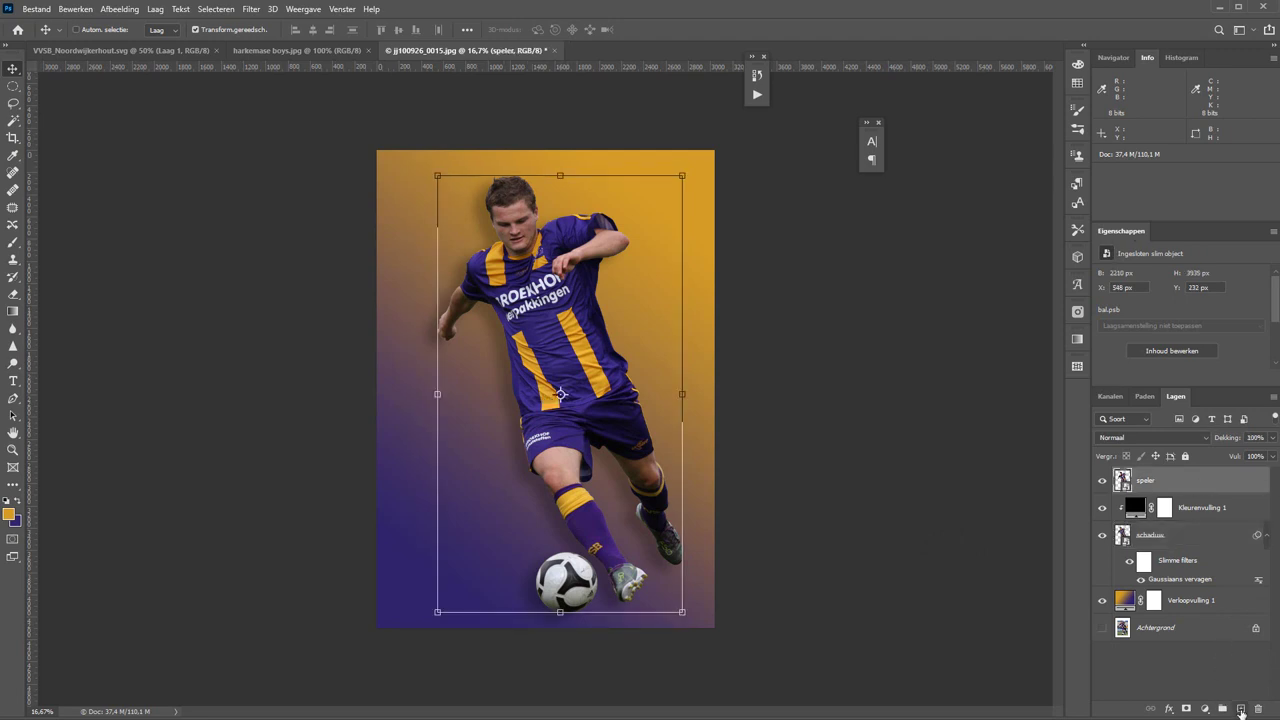
left_click(1240, 709)
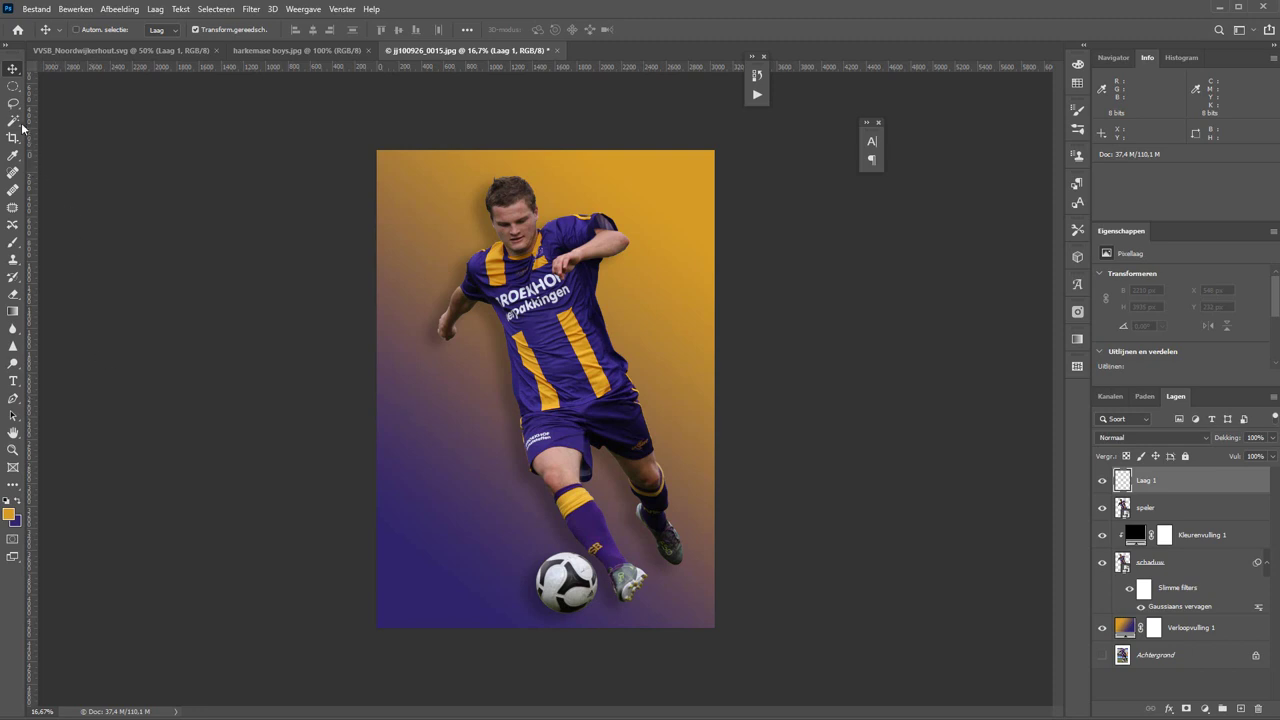
left_click(13, 86)
mouse_move(524, 602)
left_mouse_down()
mouse_move(698, 618)
mouse_move(626, 617)
left_mouse_up()
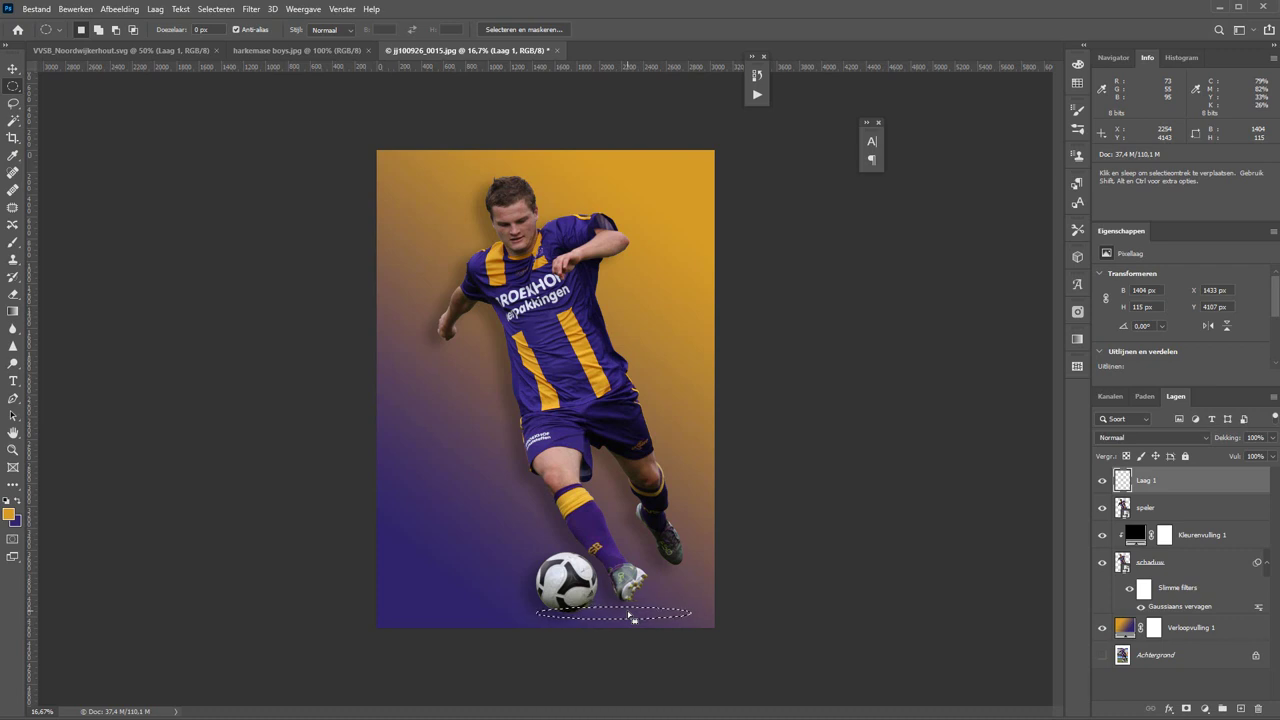
Fill the ellipse with black, deselect it, and soften it with a Gaussian blur
key("d")
key("alt")
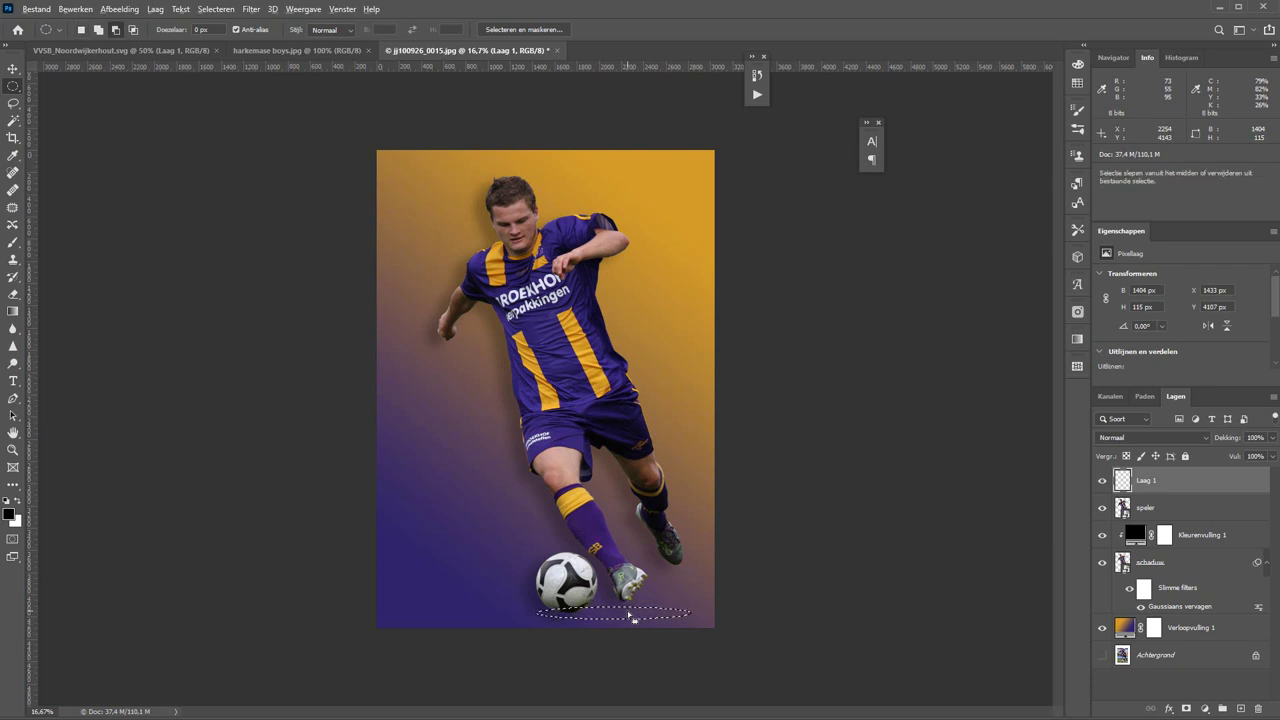
key("alt+BackSpace")
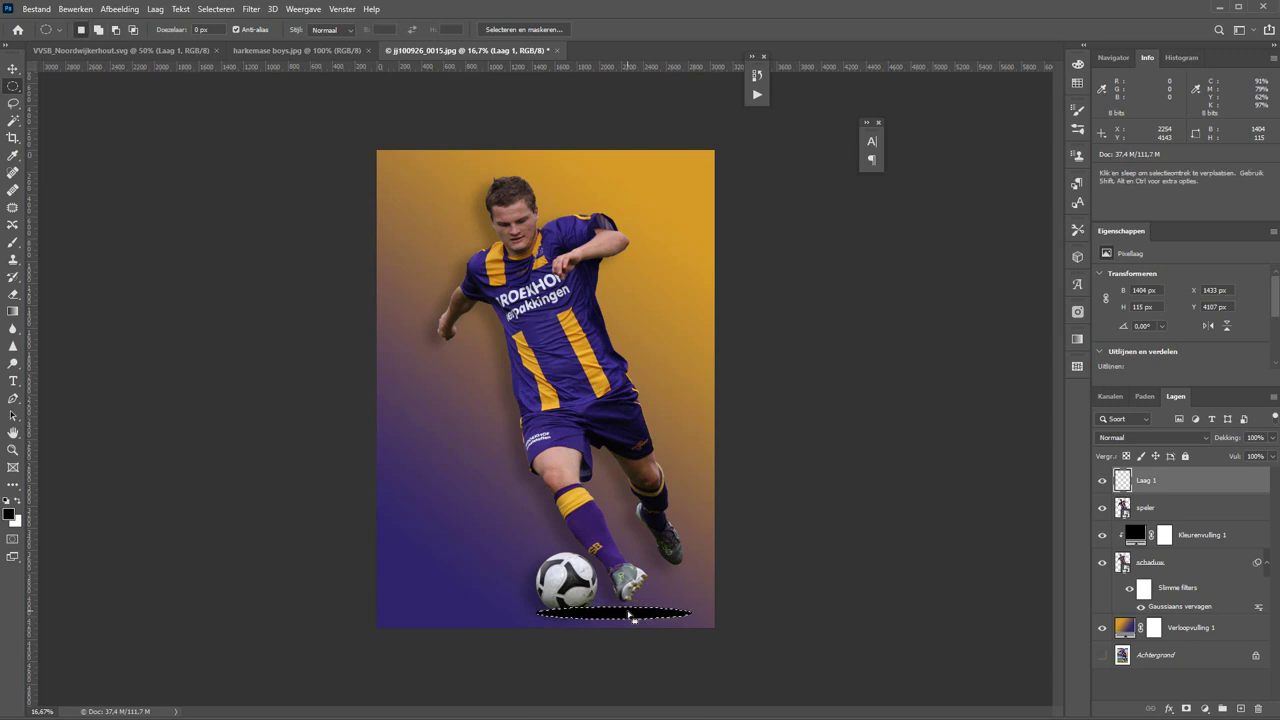
key("ctrl+d")
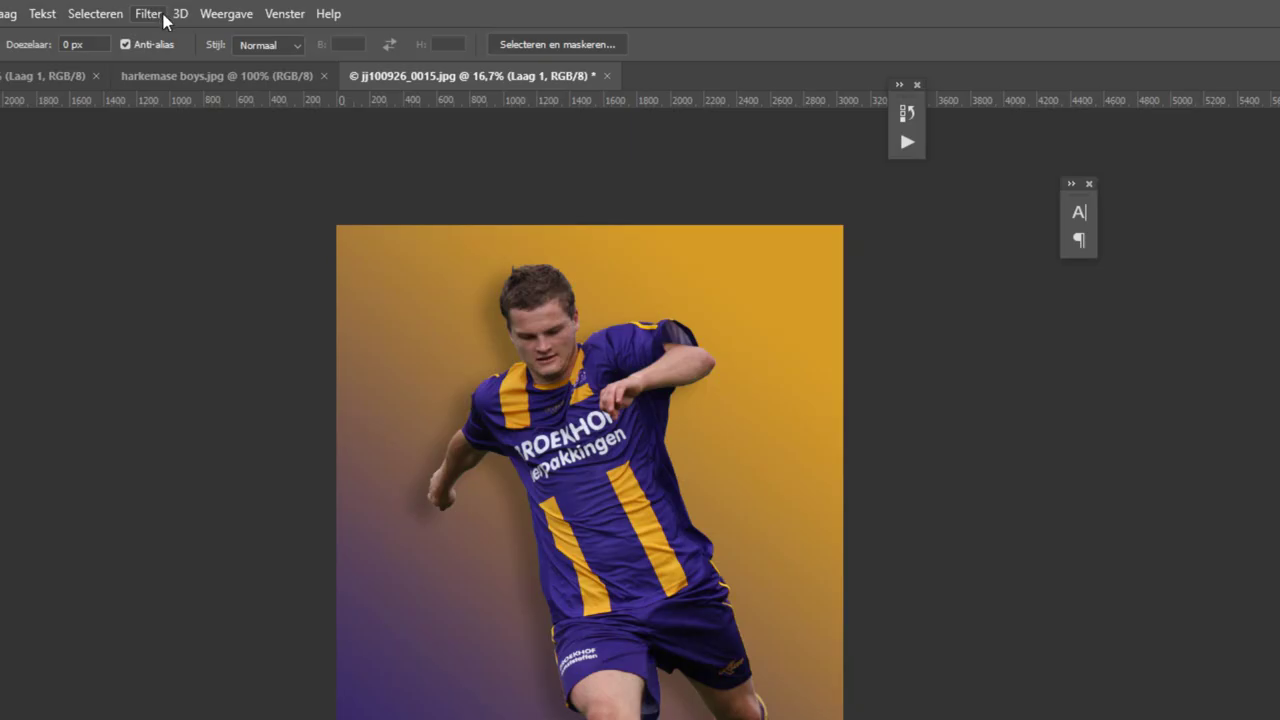
left_click(162, 19)
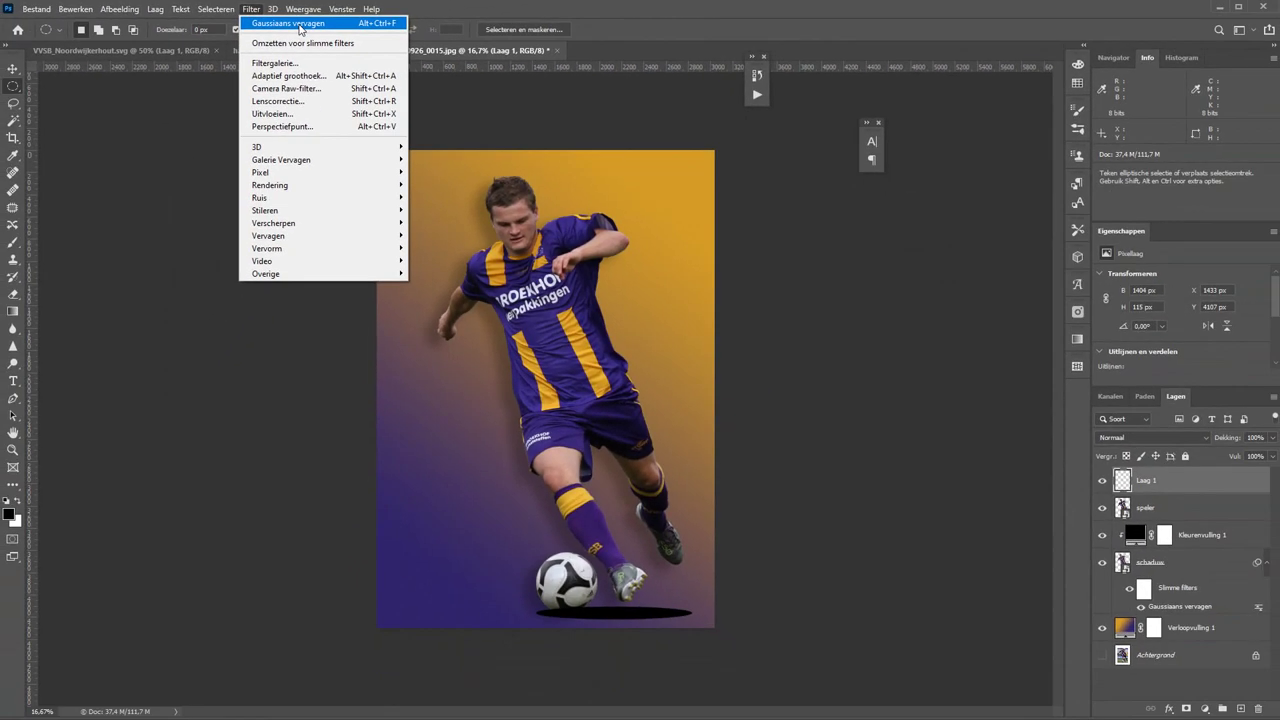
left_click(299, 24)
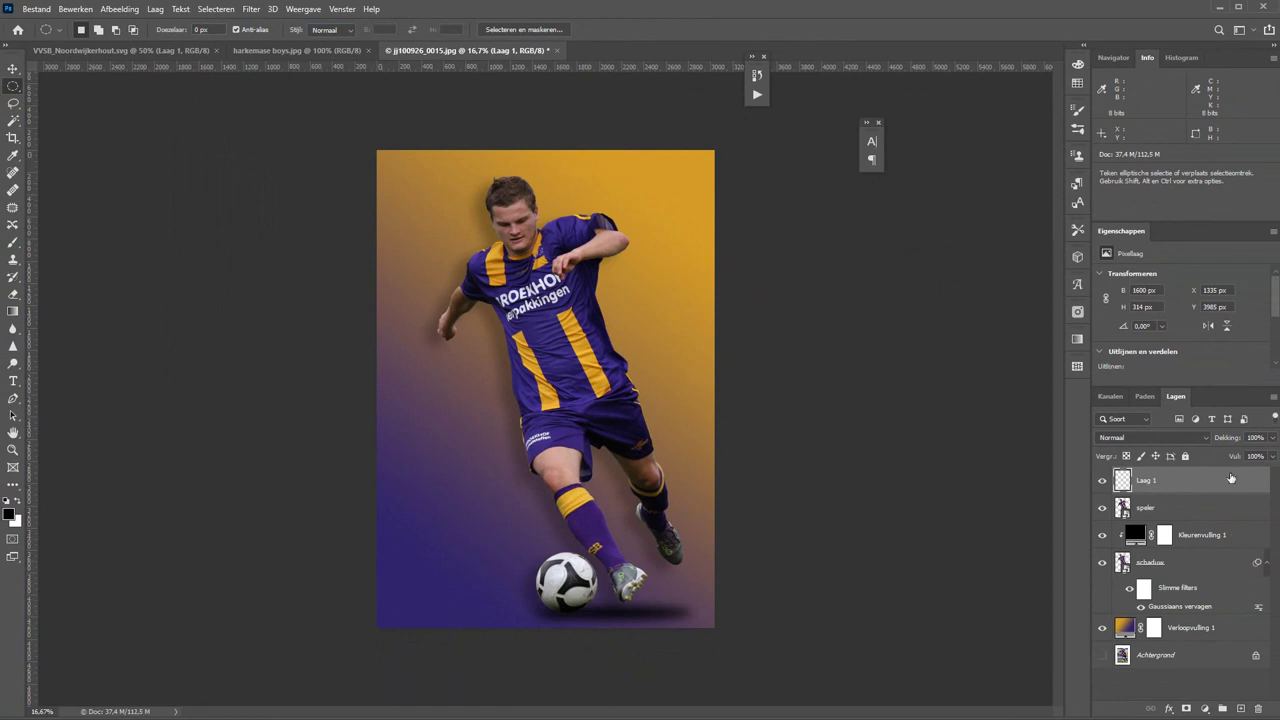
Set the Laag 1 ball shadow to 44% opacity and place it just above Verloopvulling 1
left_click_drag(1230, 442, 1194, 445)
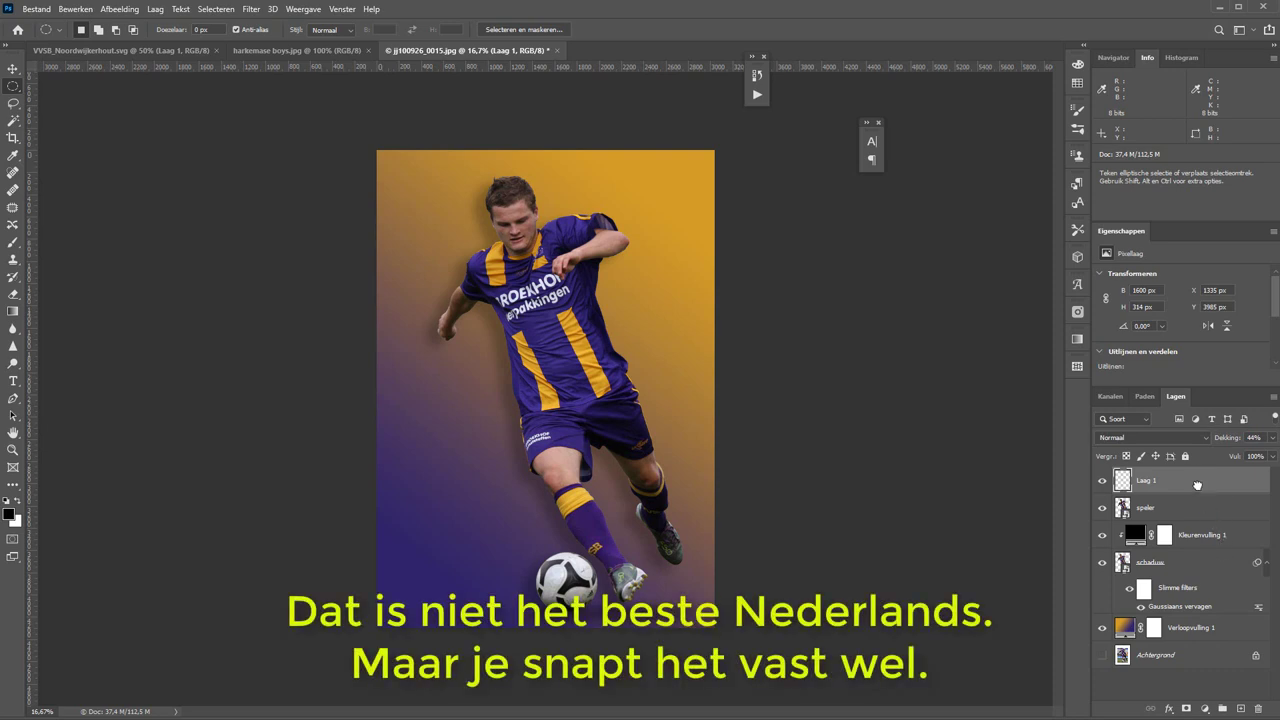
left_click_drag(1203, 479, 1207, 610)
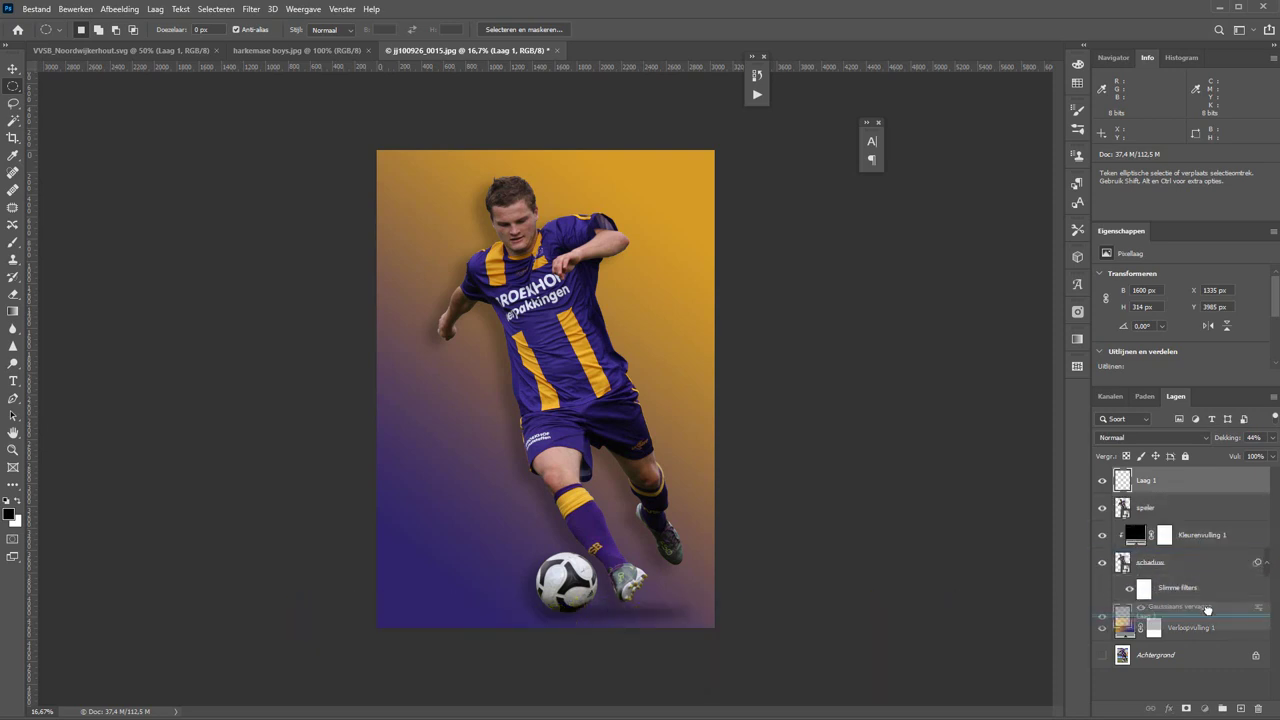
left_click_drag(1207, 610, 1207, 610)
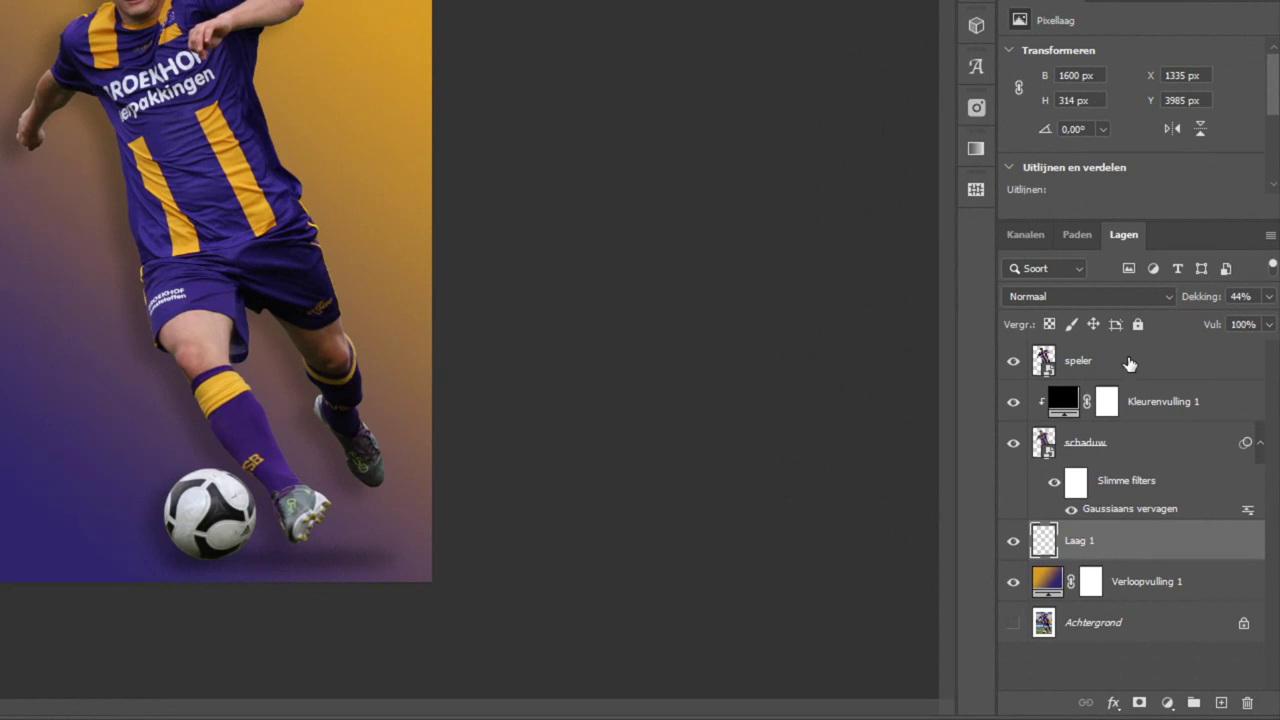
In speler's layer style, try a 51 px stroke, remove it, and enable outer glow
double_click(1133, 368)
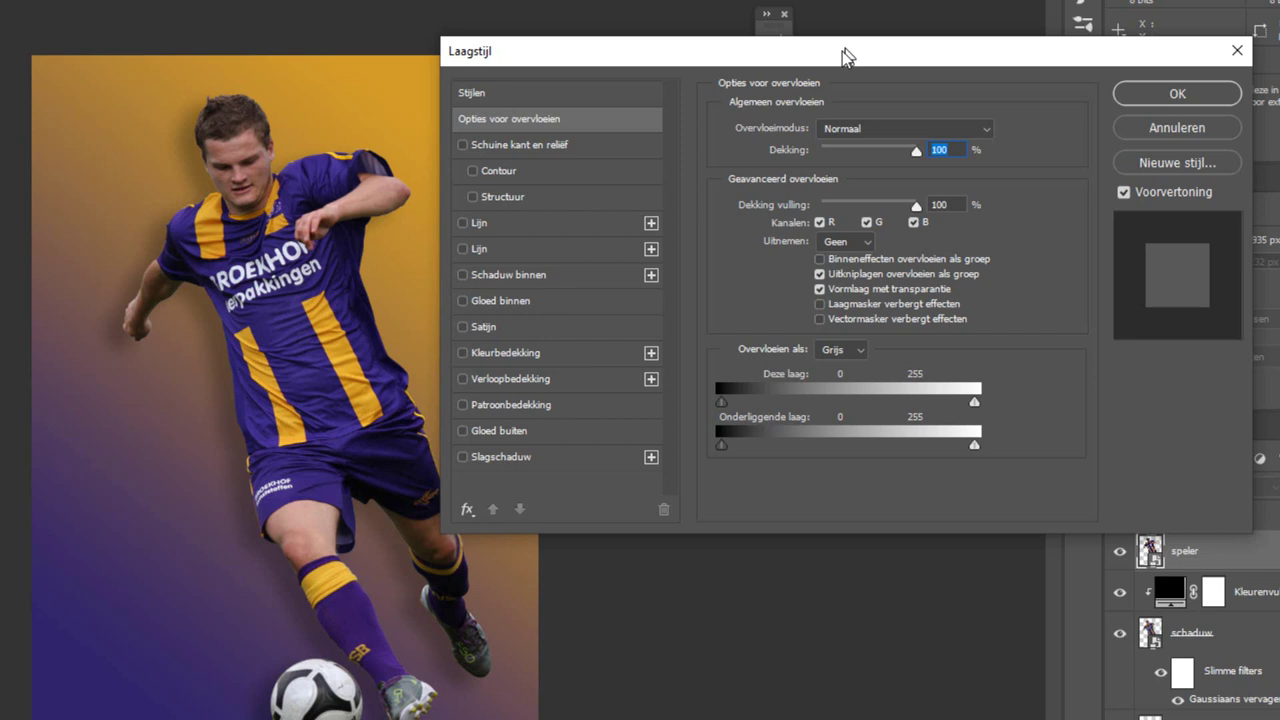
left_click_drag(842, 50, 844, 57)
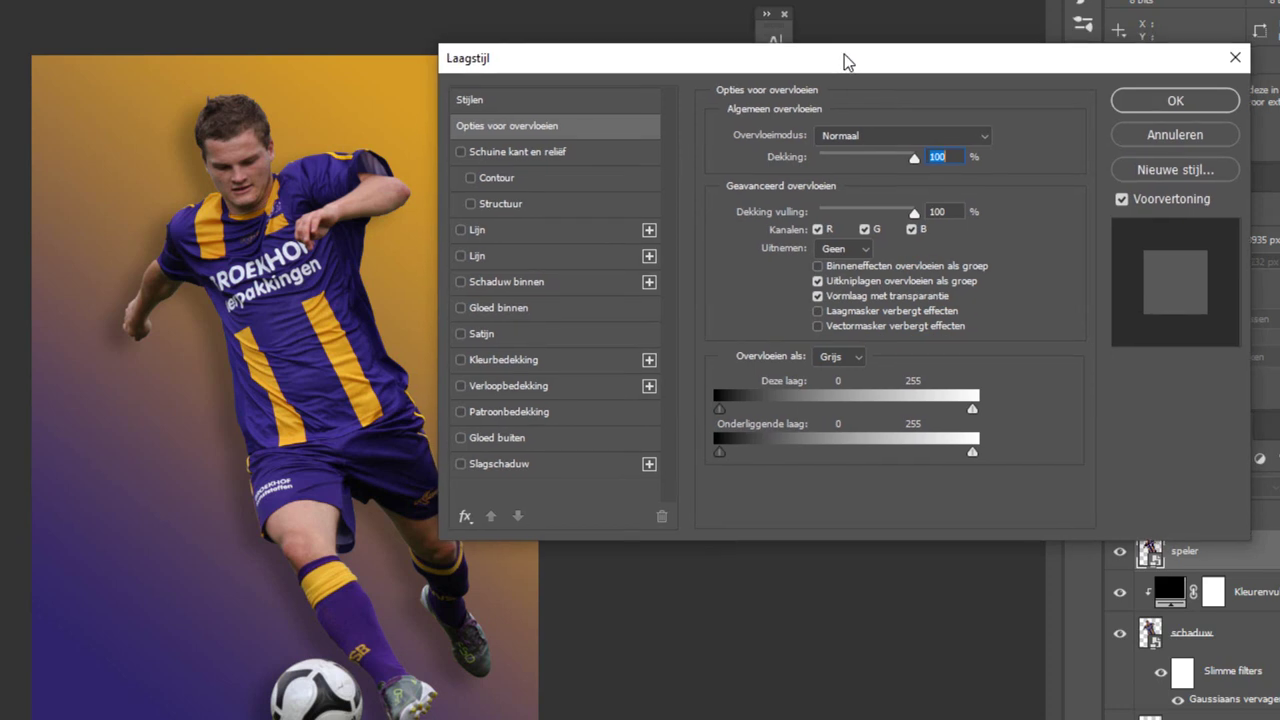
left_click(461, 230)
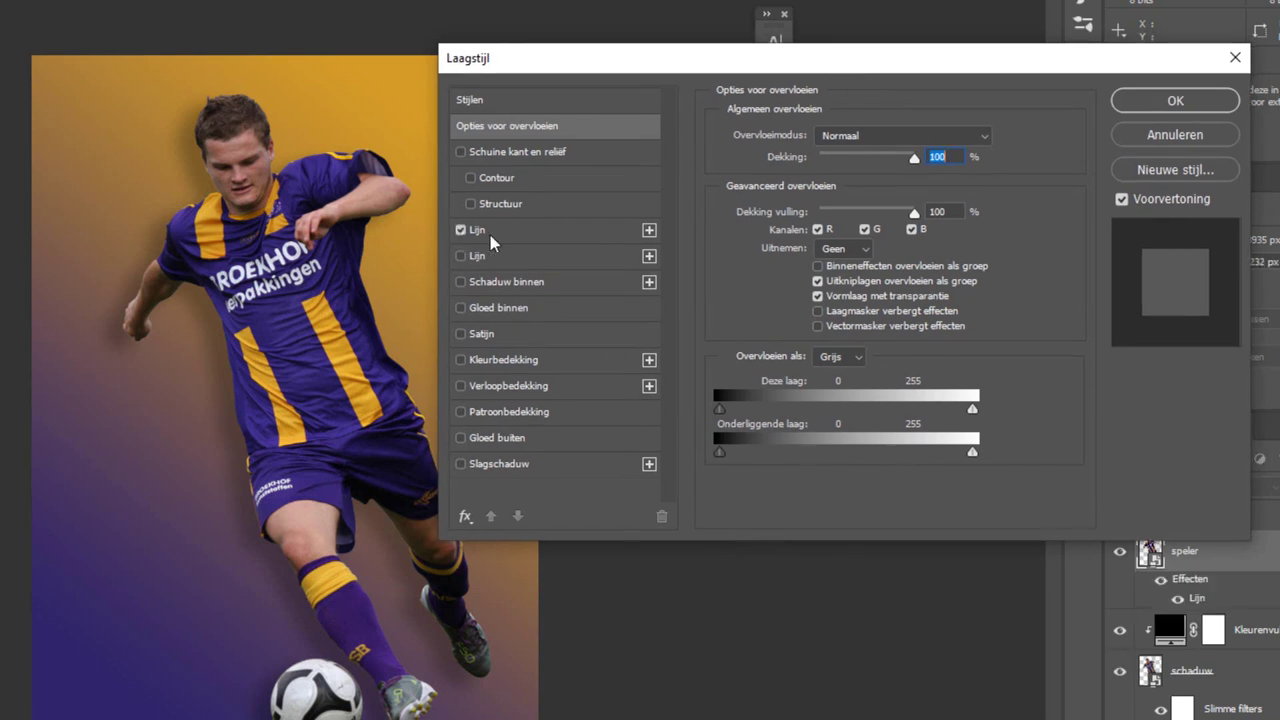
left_click(523, 231)
left_click_drag(818, 134, 835, 135)
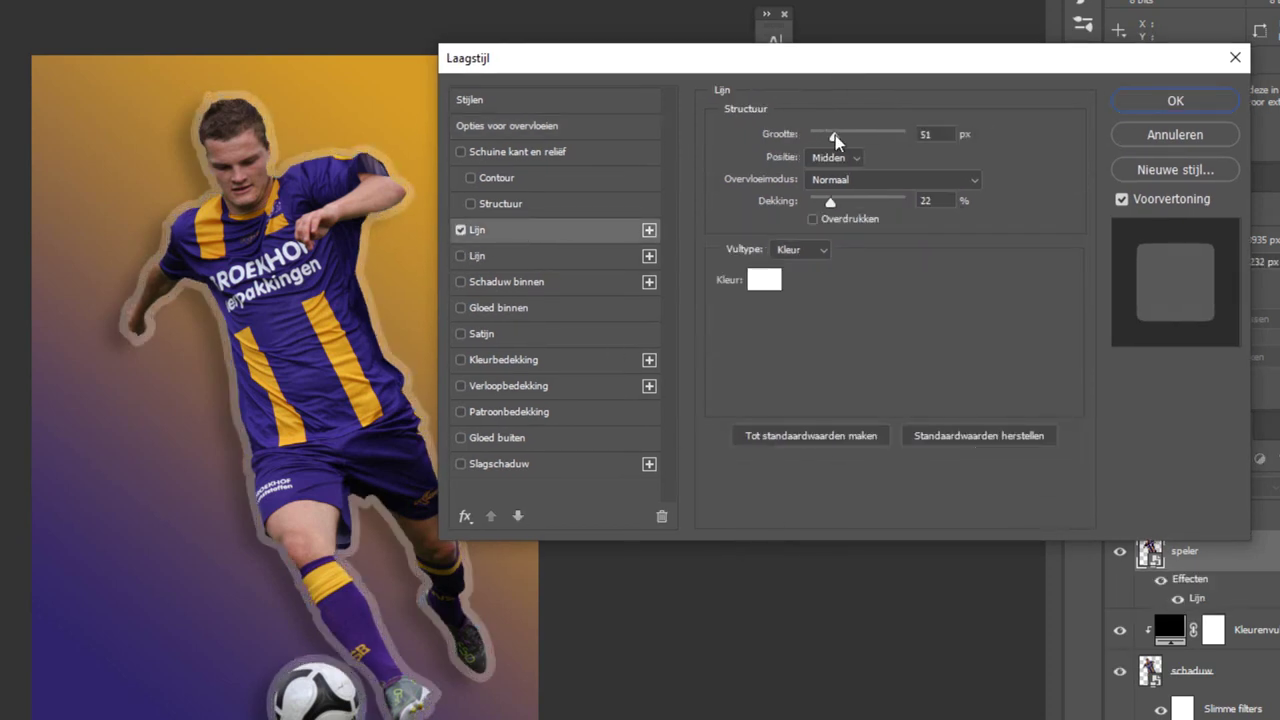
left_click(460, 229)
left_click(461, 438)
Set the speler outer glow to 11% opacity, 26% spread and 32 px size
left_click(563, 439)
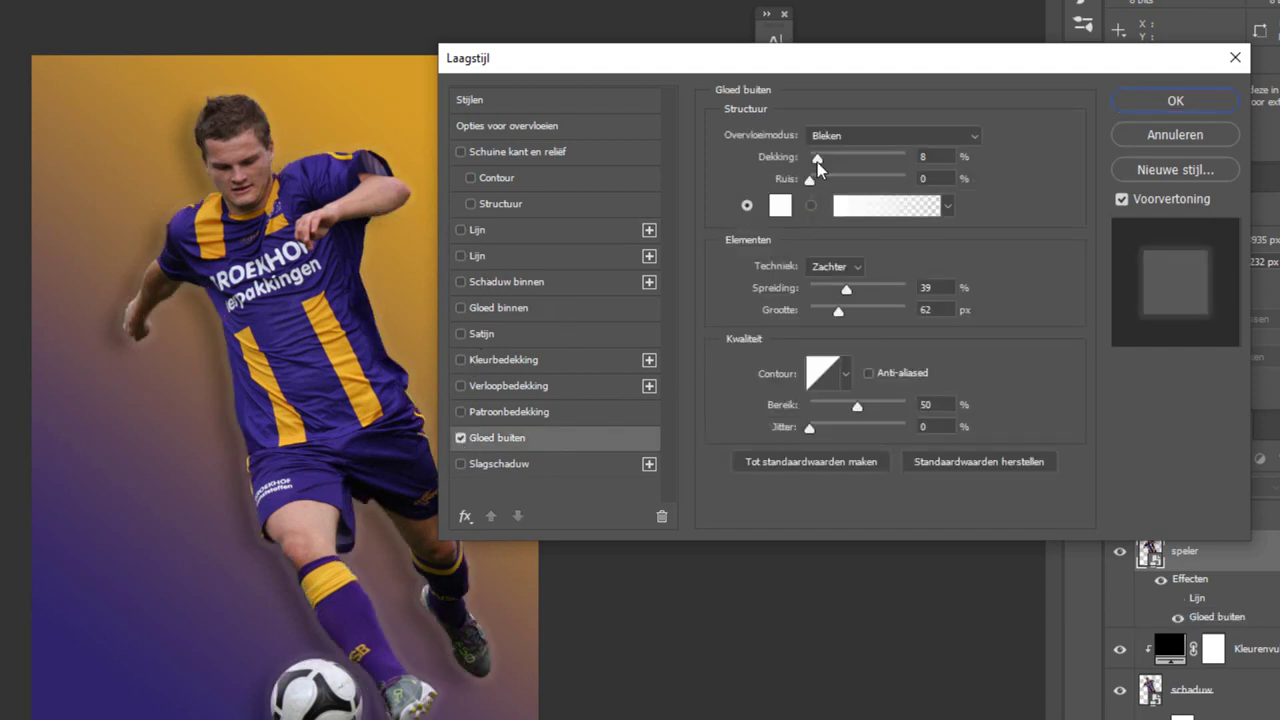
mouse_move(817, 162)
left_mouse_down()
mouse_move(852, 178)
mouse_move(837, 187)
left_mouse_up()
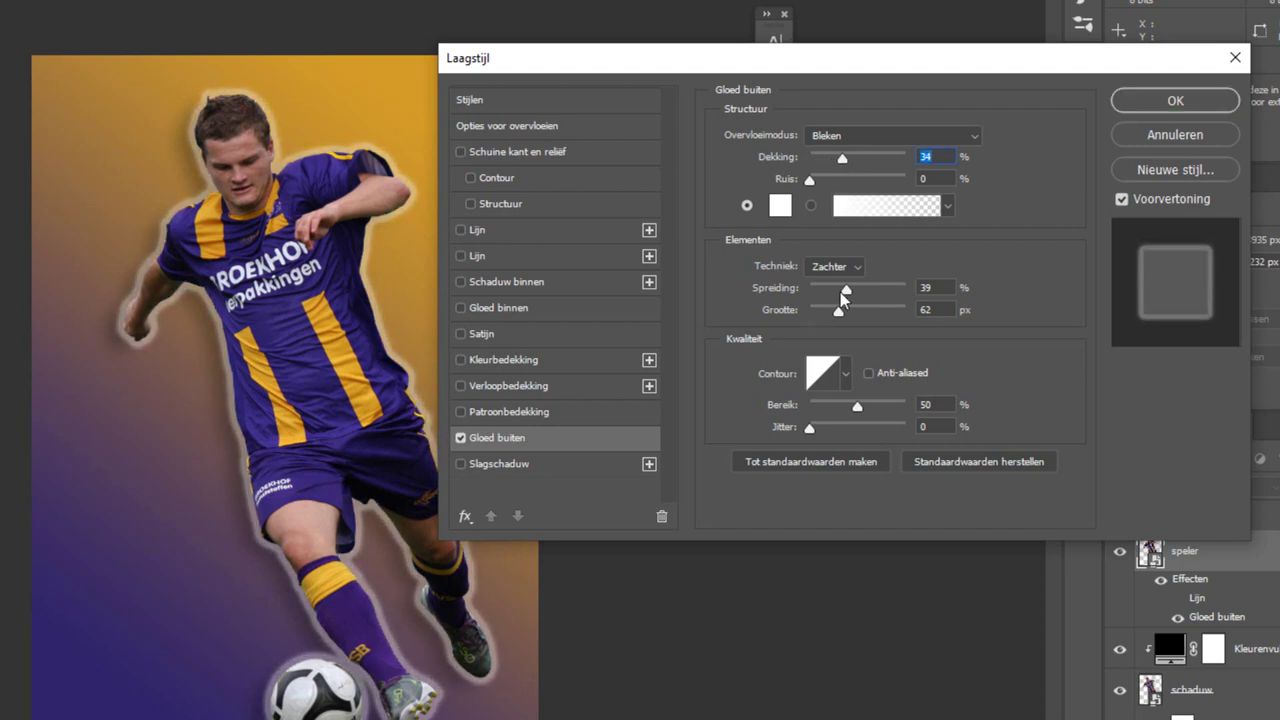
mouse_move(837, 311)
left_mouse_down()
mouse_move(876, 311)
mouse_move(827, 313)
mouse_move(836, 304)
left_mouse_up()
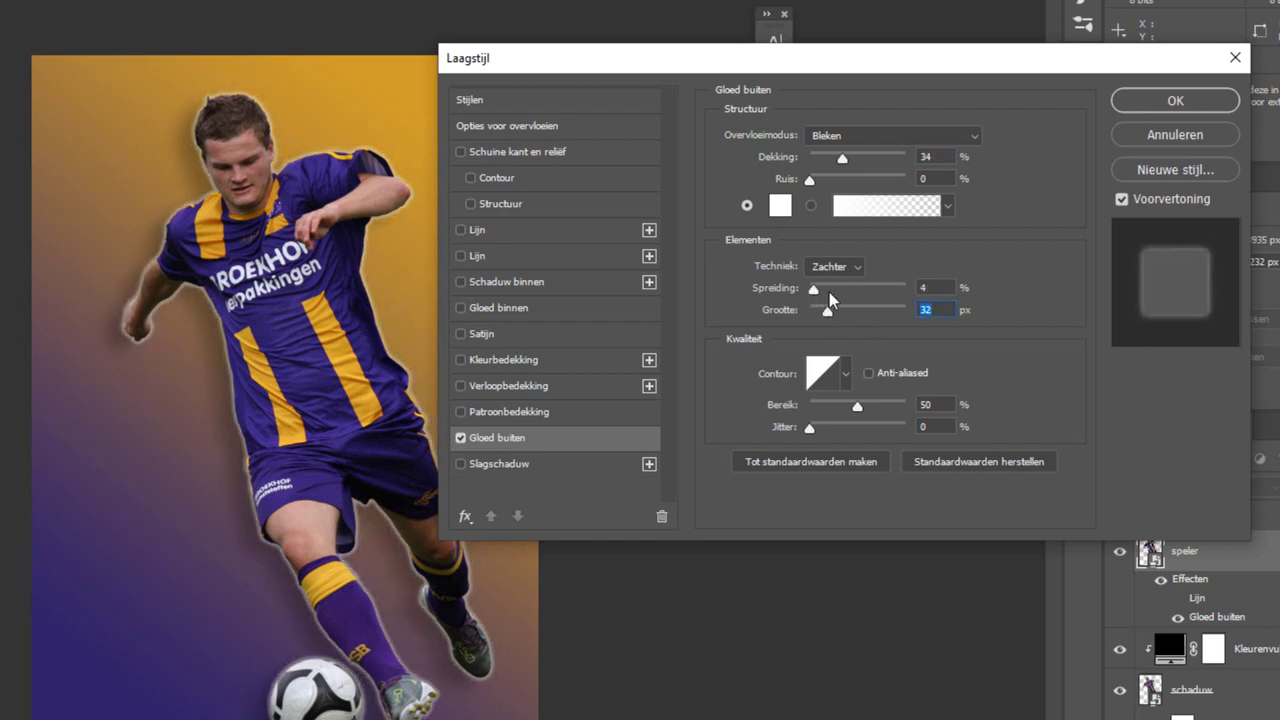
left_click(835, 289)
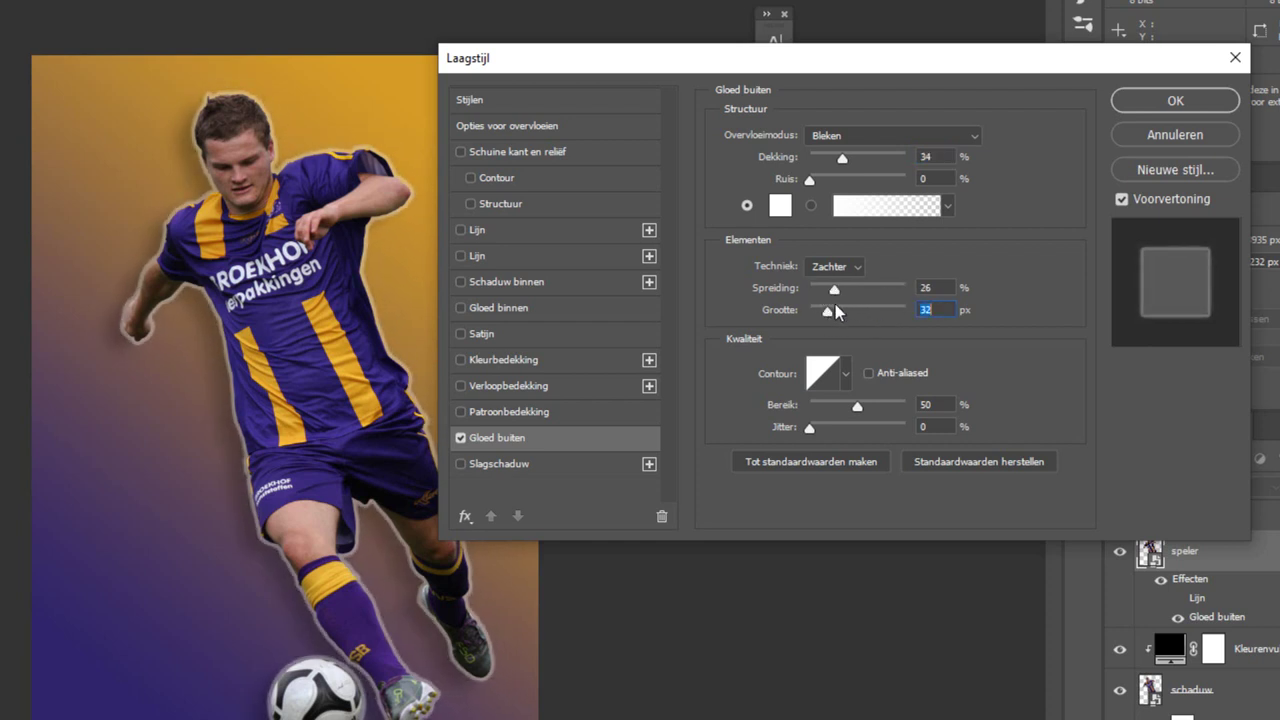
left_click_drag(843, 164, 831, 168)
left_click_drag(962, 187, 998, 187)
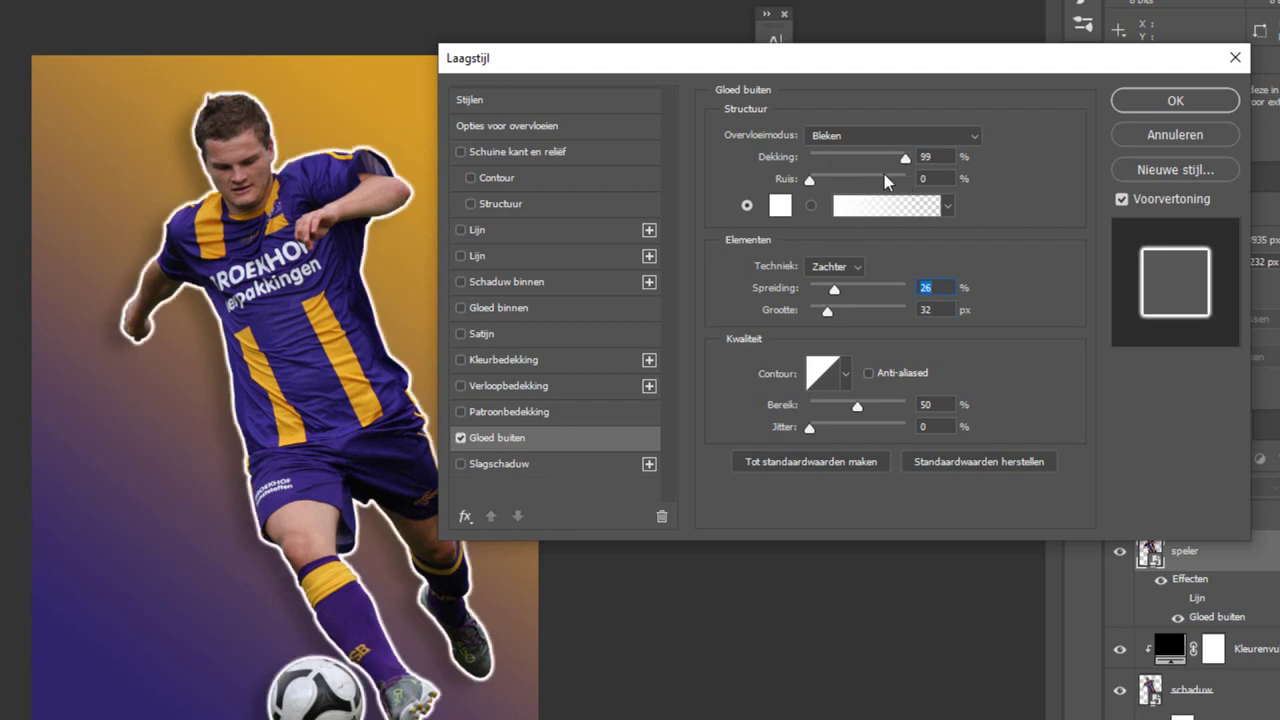
left_click_drag(905, 160, 819, 163)
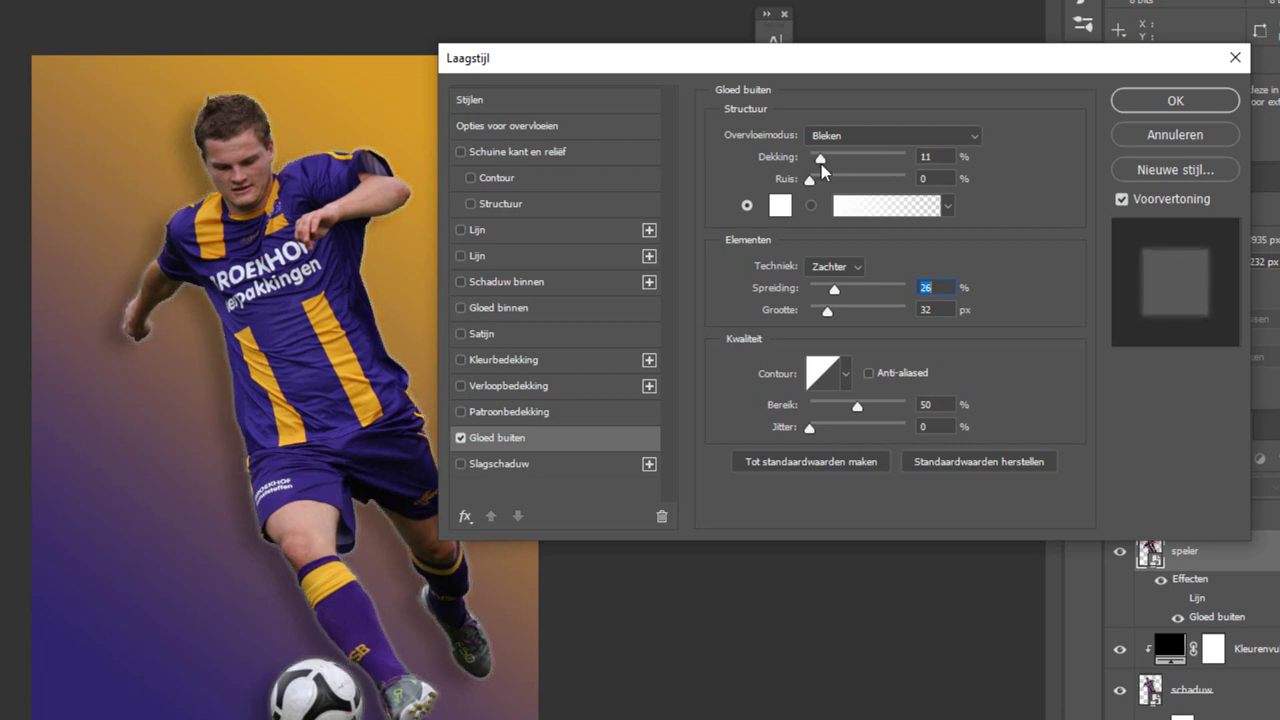
left_click(821, 164)
Apply the outer glow, then reopen its settings and confirm them again
left_click(1199, 101)
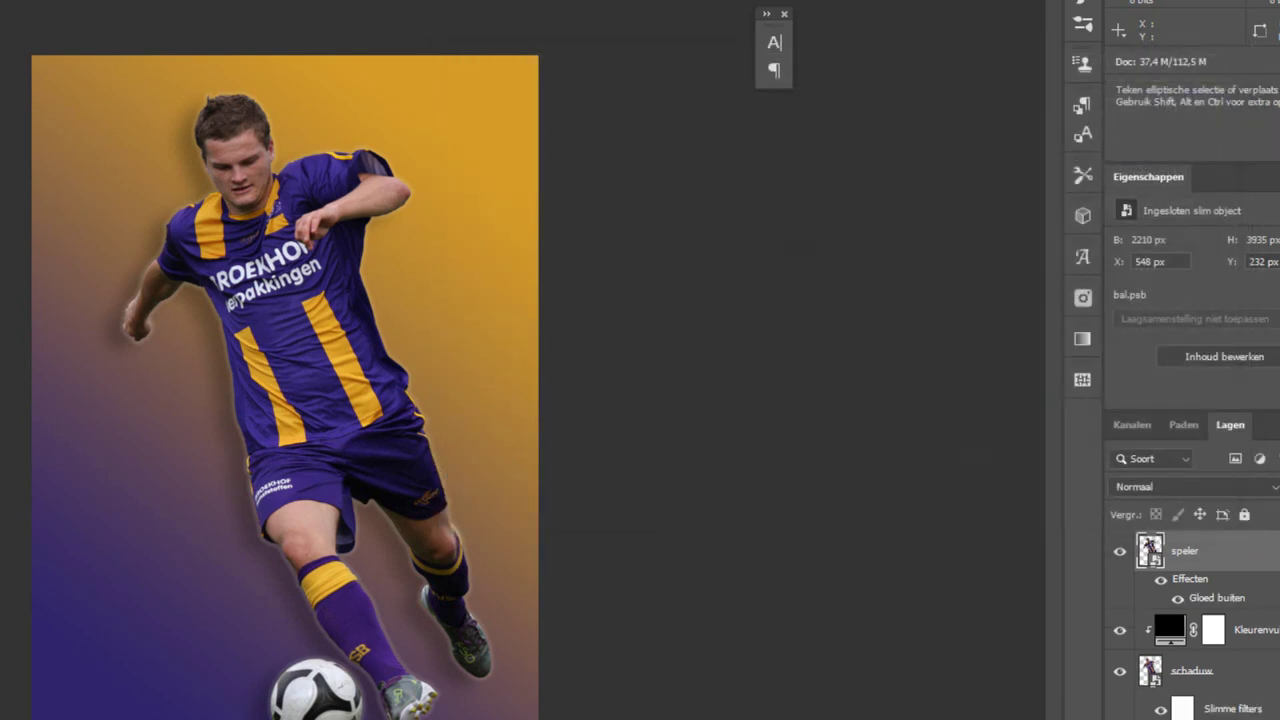
double_click(1234, 600)
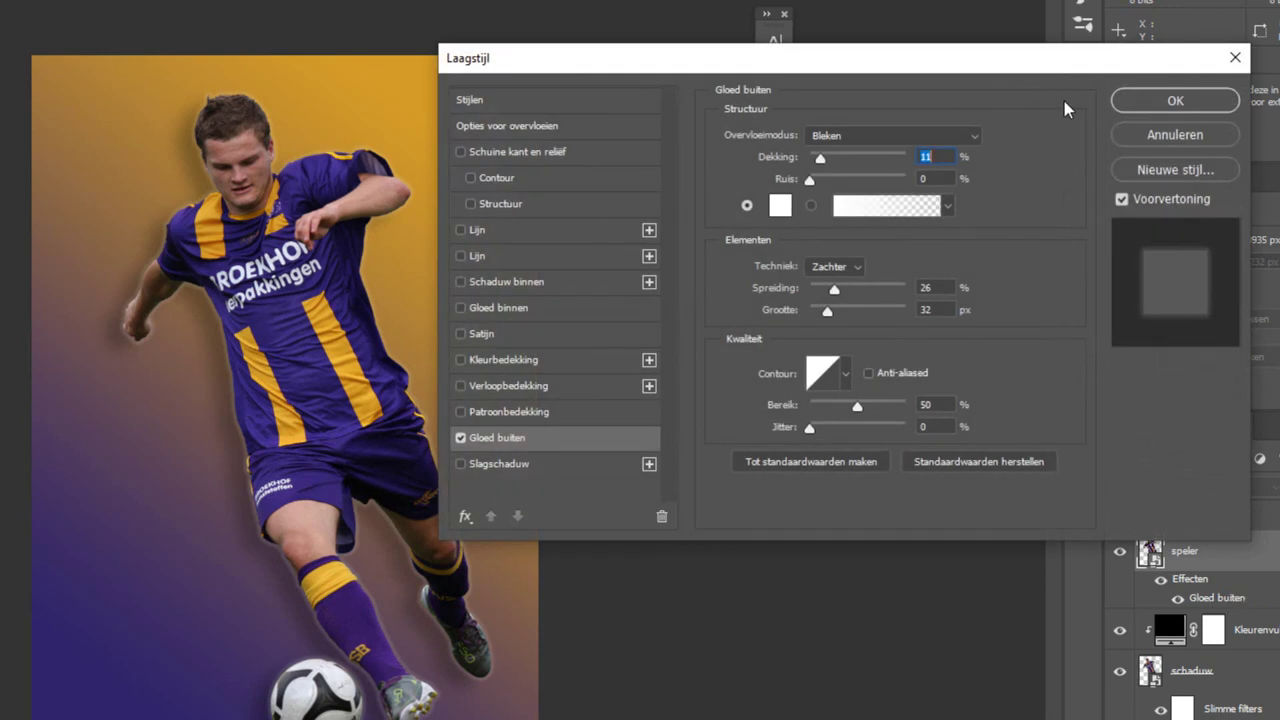
left_click(1142, 99)
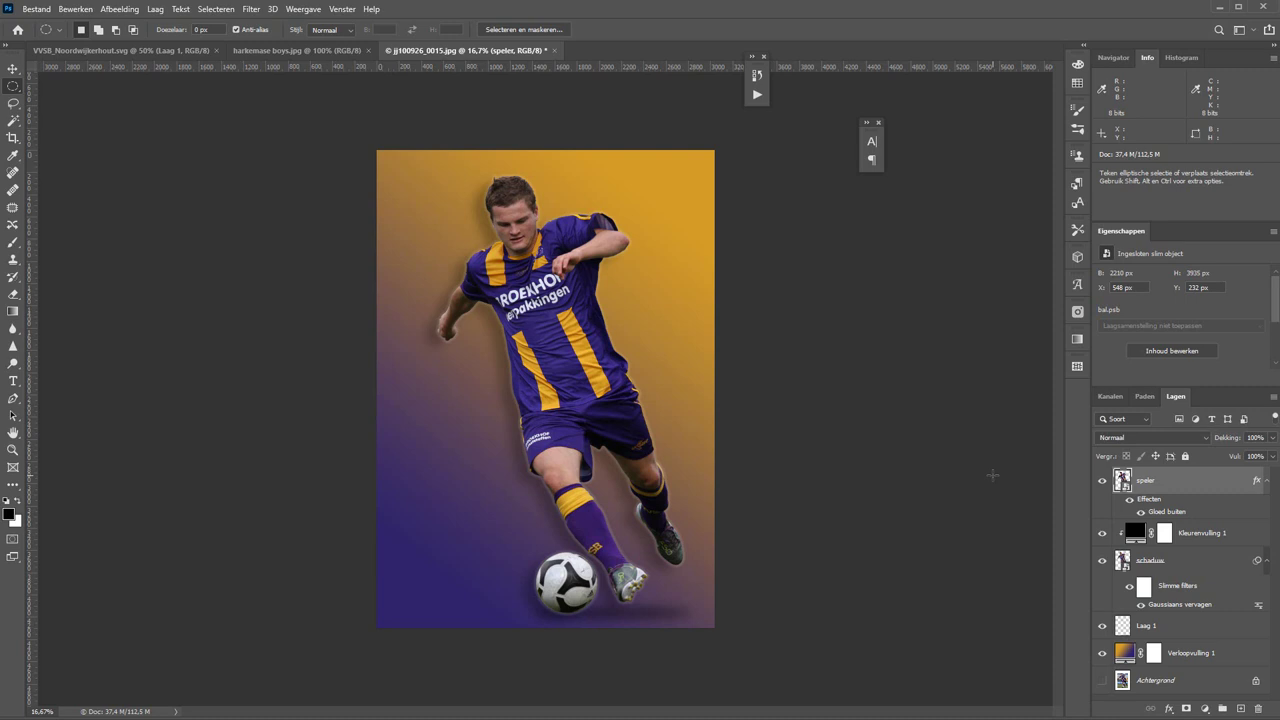
Group the speler, Kleurenvulling 1, schaduw and Laag 1 layers with Ctrl+G
left_click(1194, 538, "shift")
left_click(1190, 564, "shift")
left_click(1192, 628, "shift")
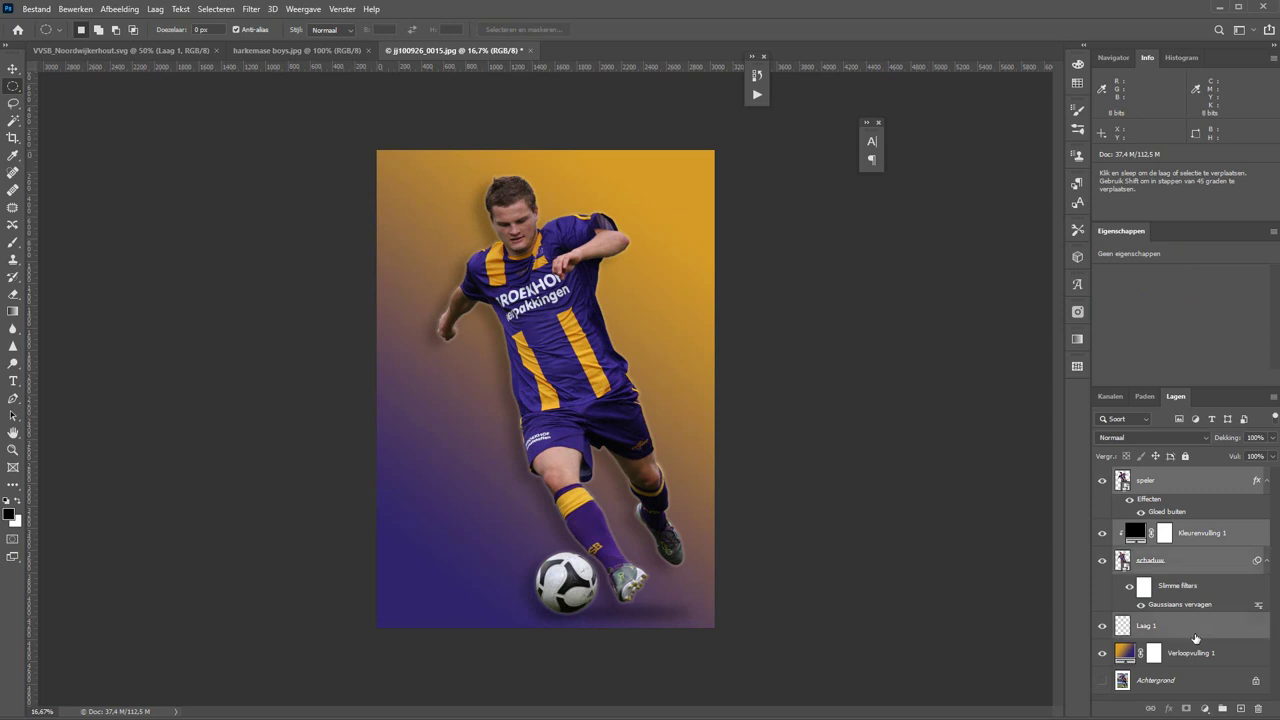
key("ctrl+g")
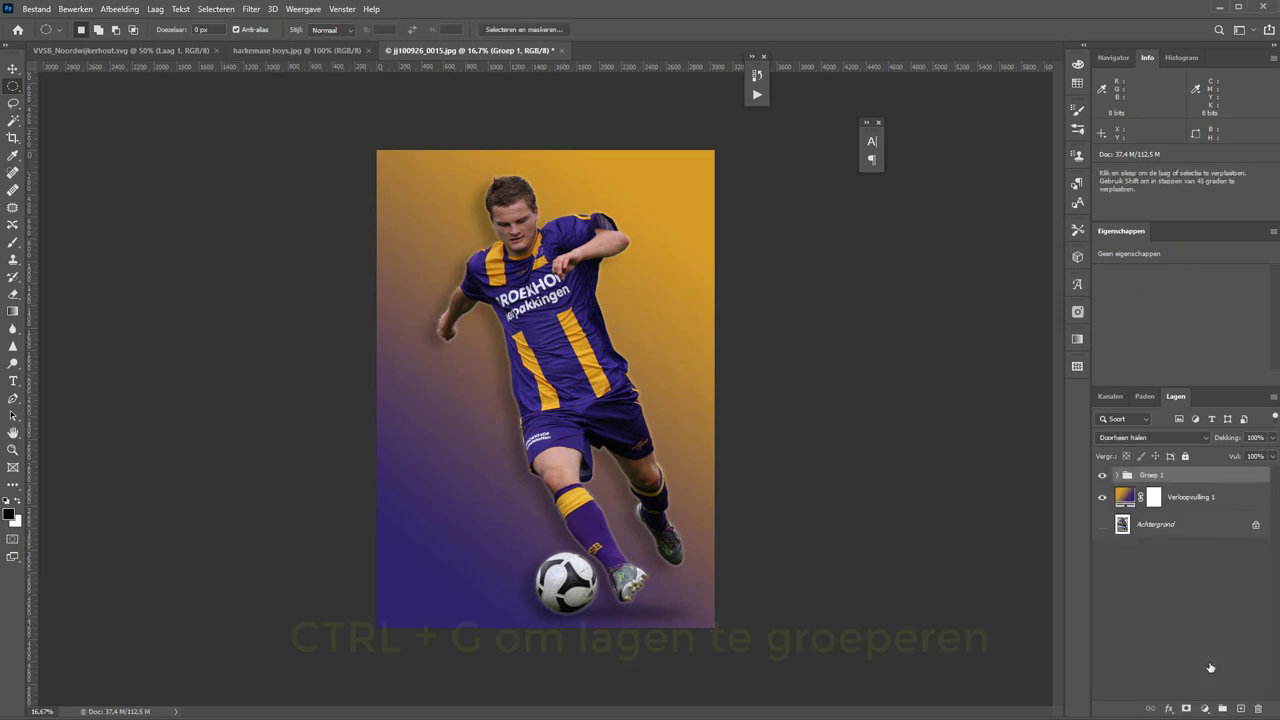
Rename the new group to speler and toggle its visibility to check it
double_click(1152, 475)
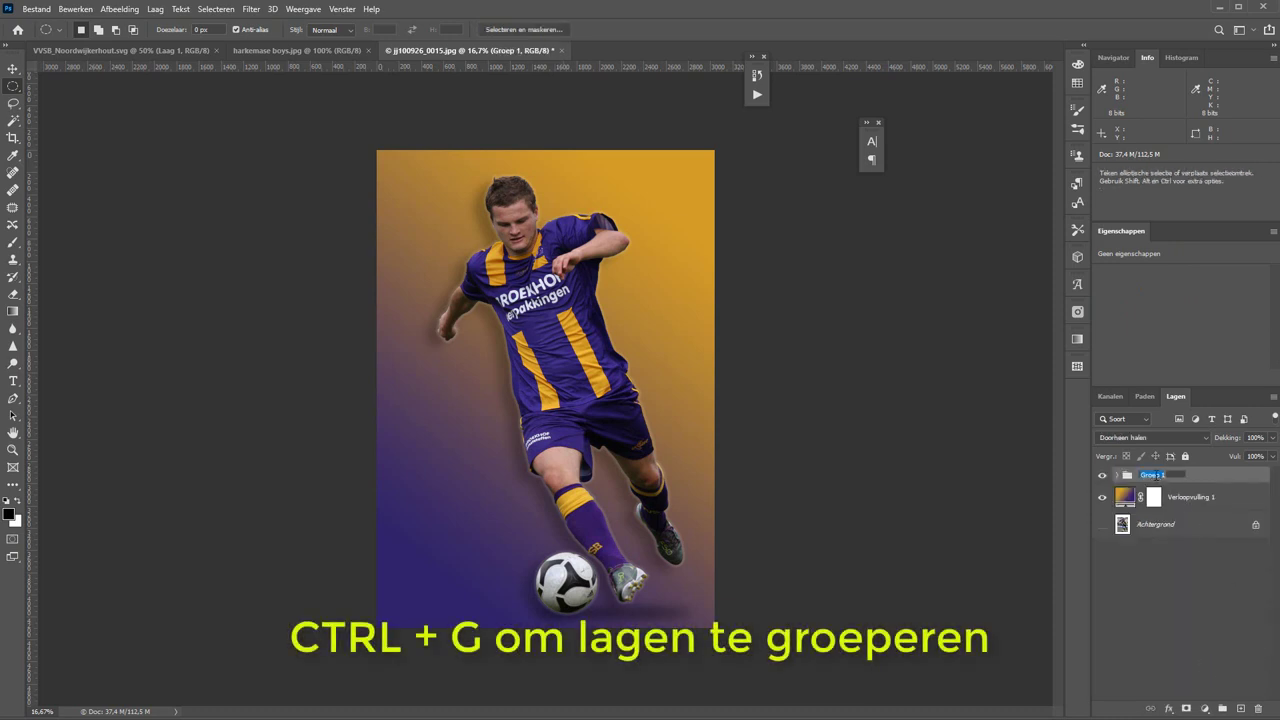
type("sc")
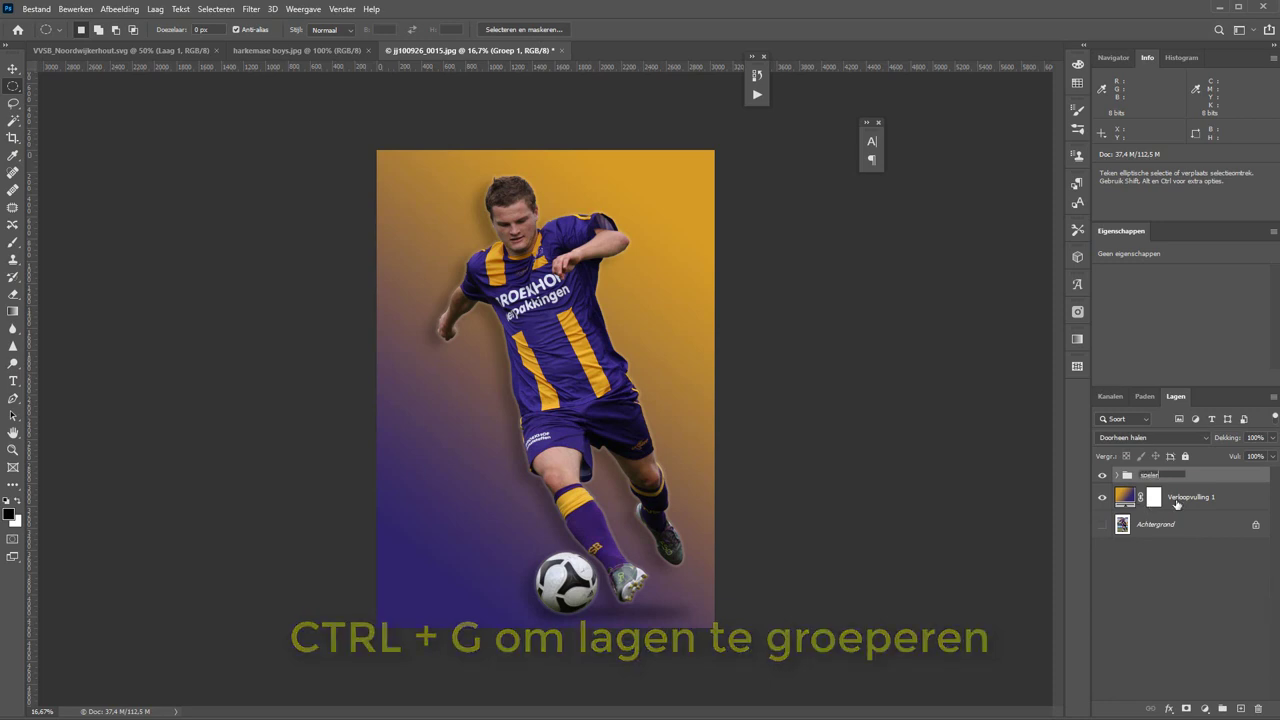
left_click(1180, 576)
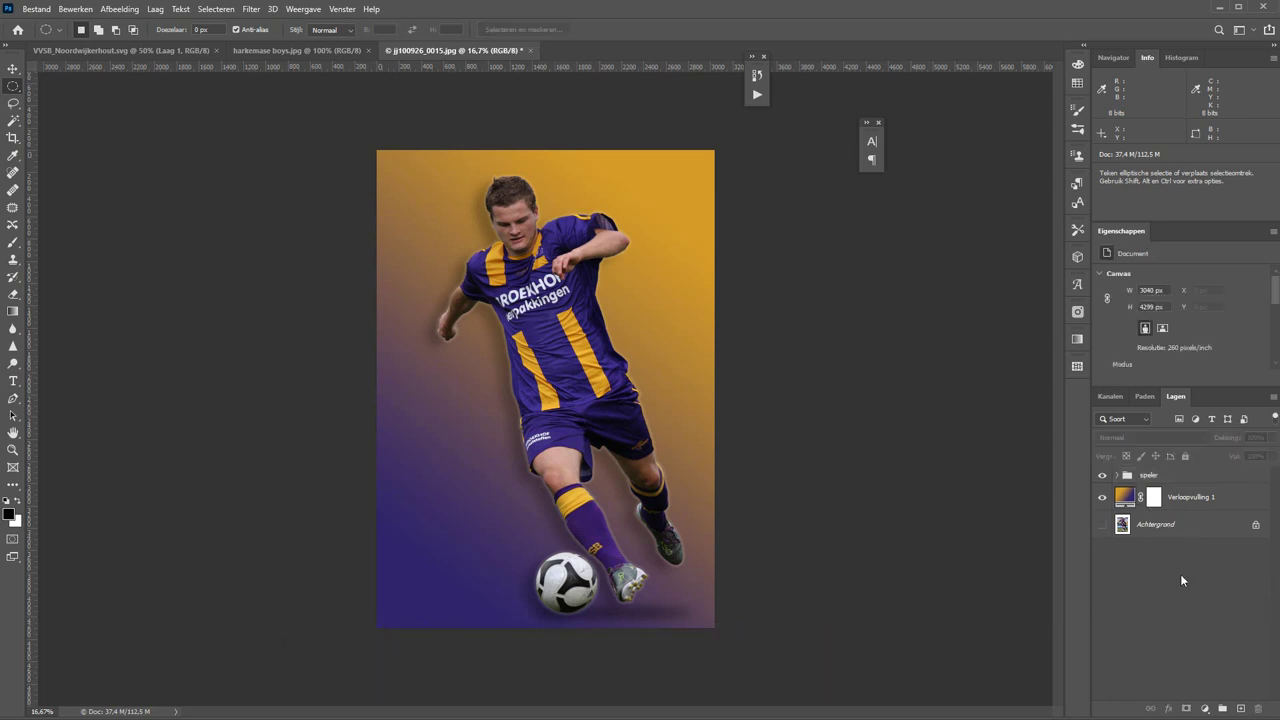
left_click(1103, 477)
left_click(1103, 477)
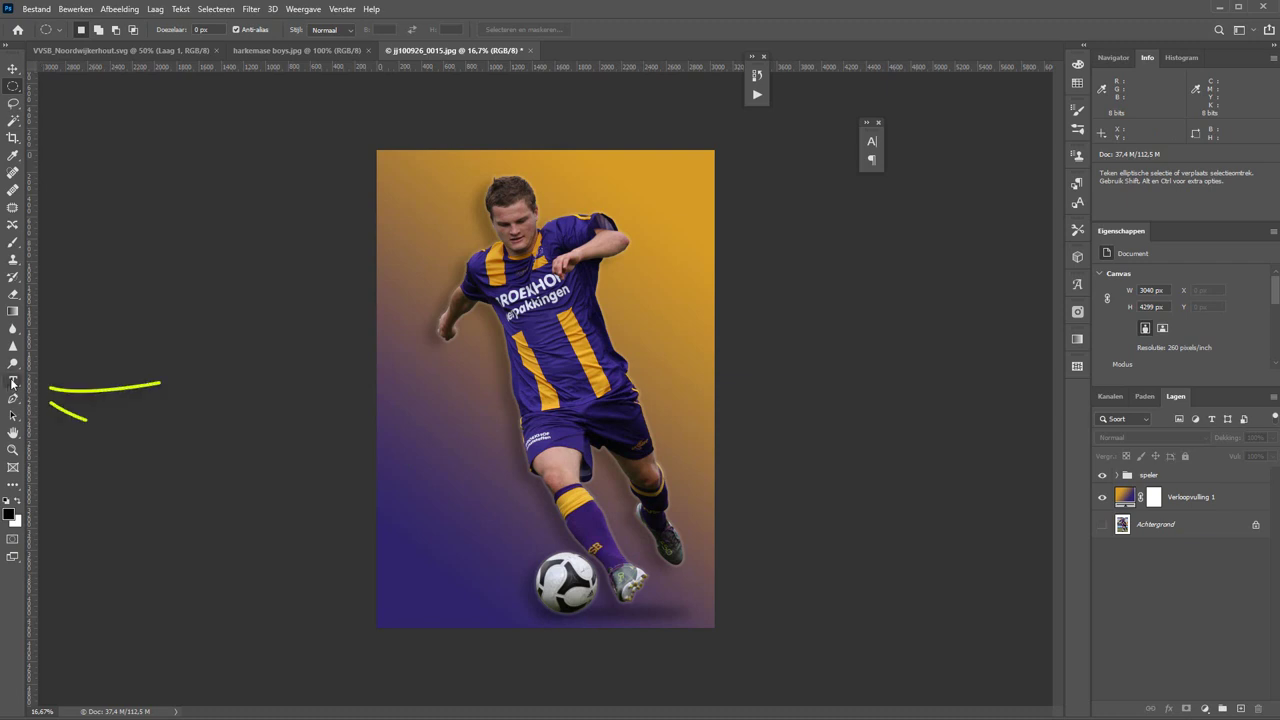
Add a 'VVSB' text layer in Aileron Heavy 28 pt on the poster's left side
left_click(13, 382)
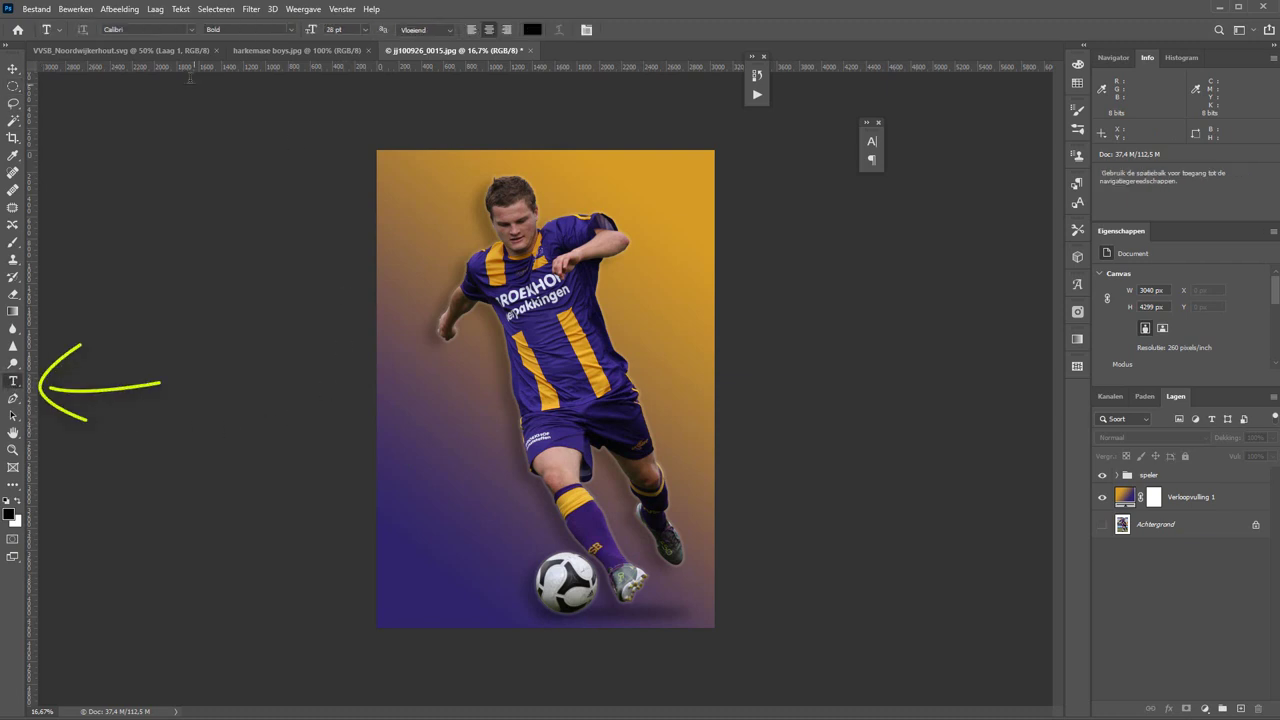
left_click(191, 29)
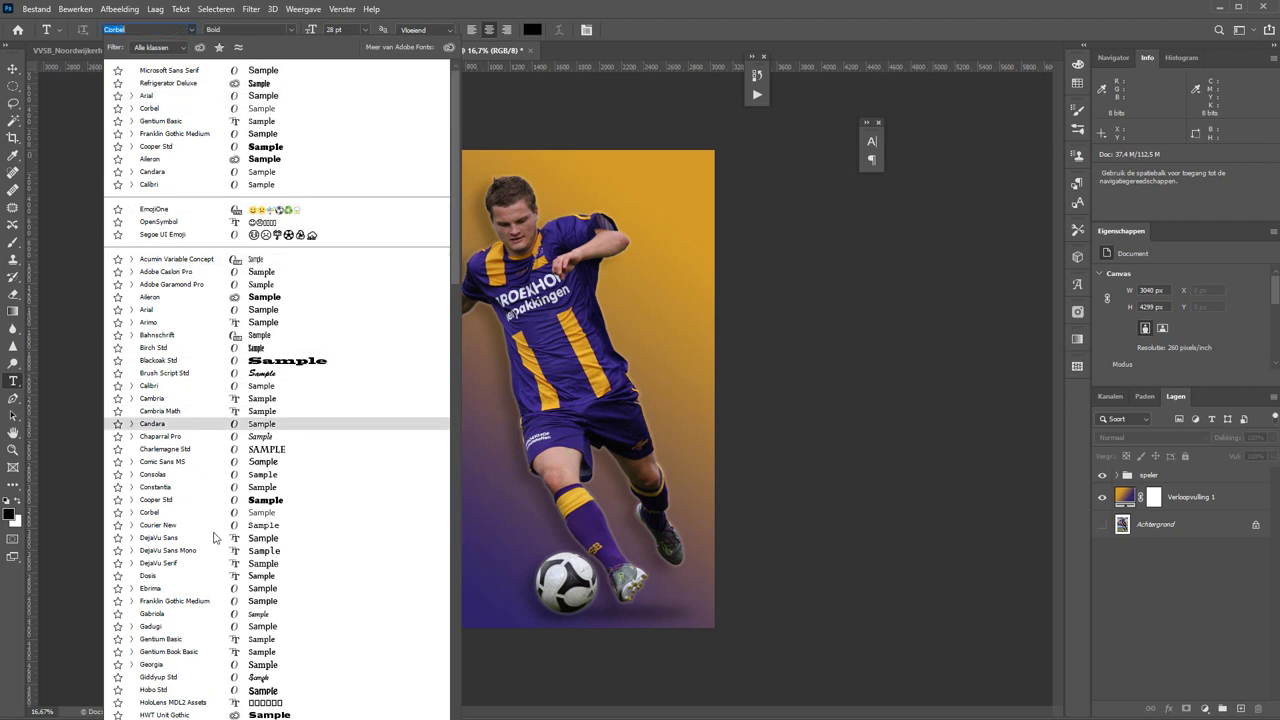
left_click(173, 162)
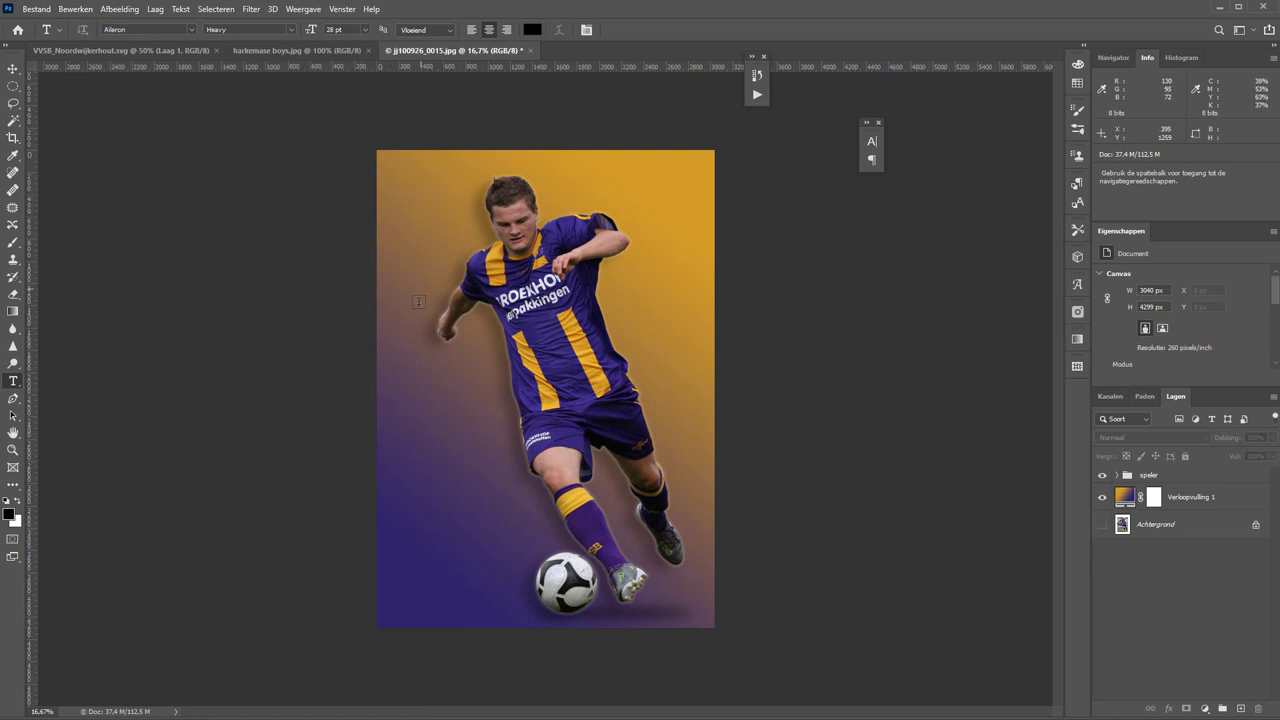
left_click(435, 462)
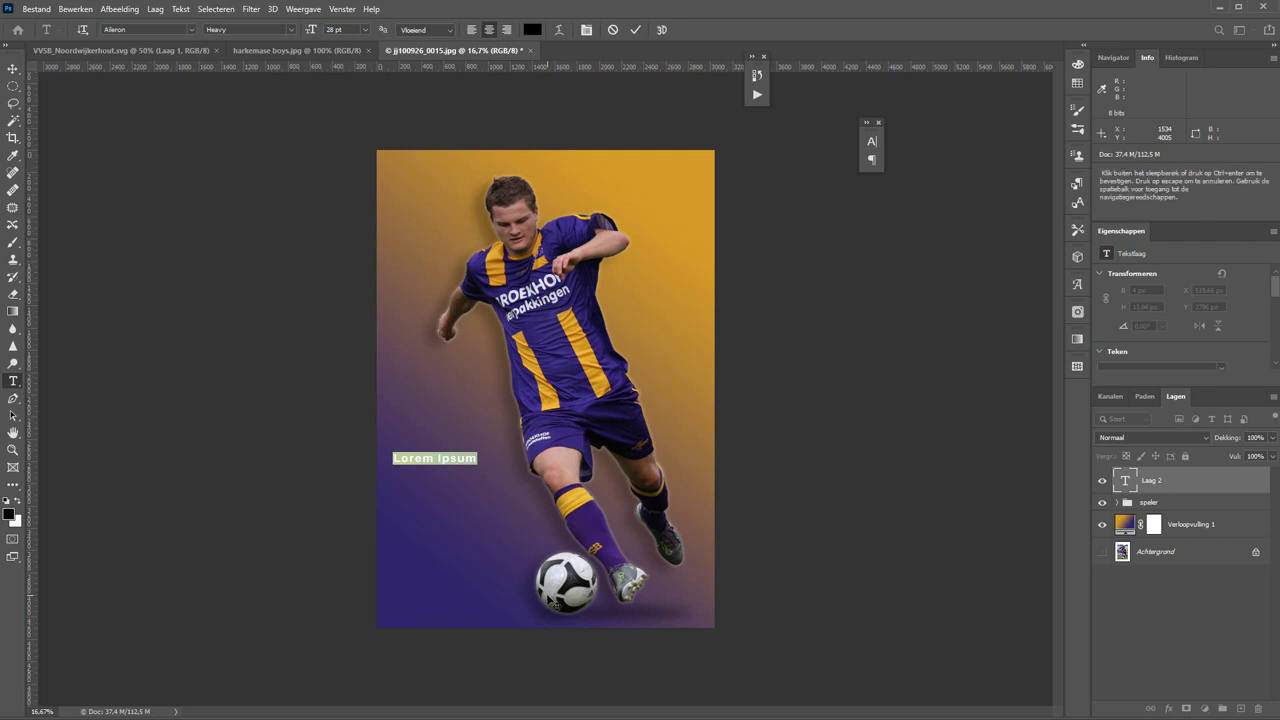
type("VVSB")
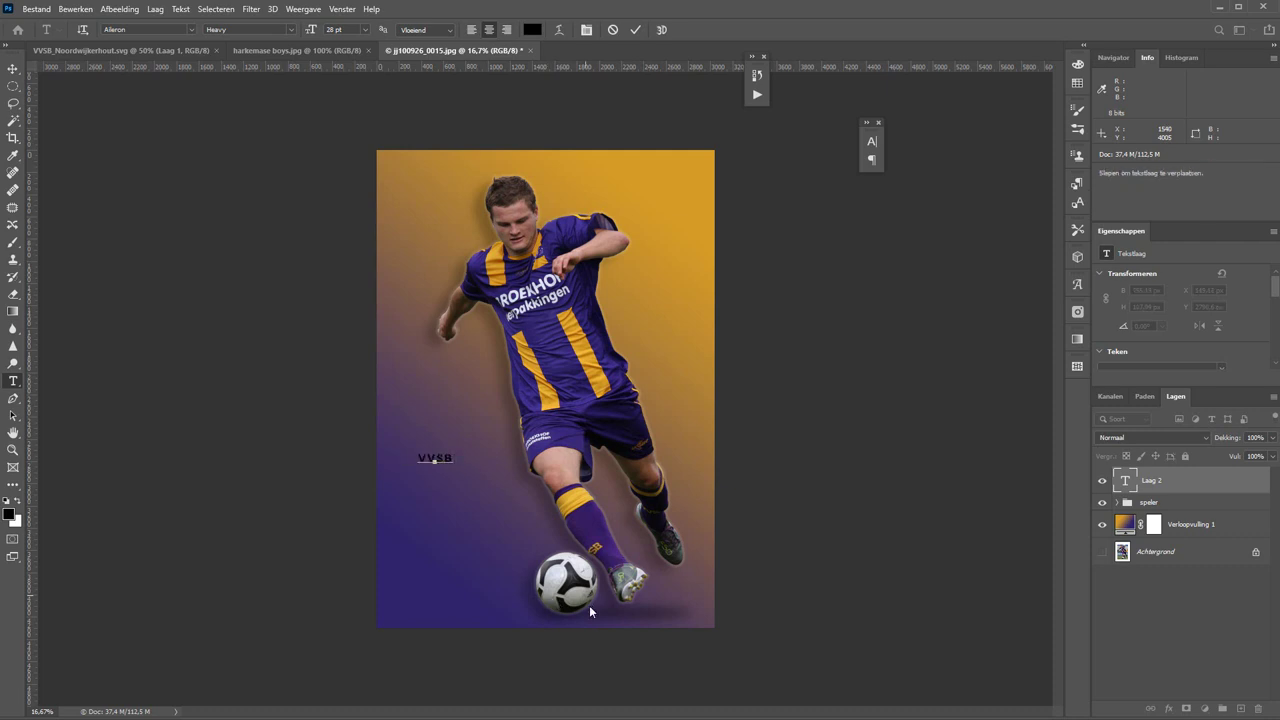
left_click(701, 698)
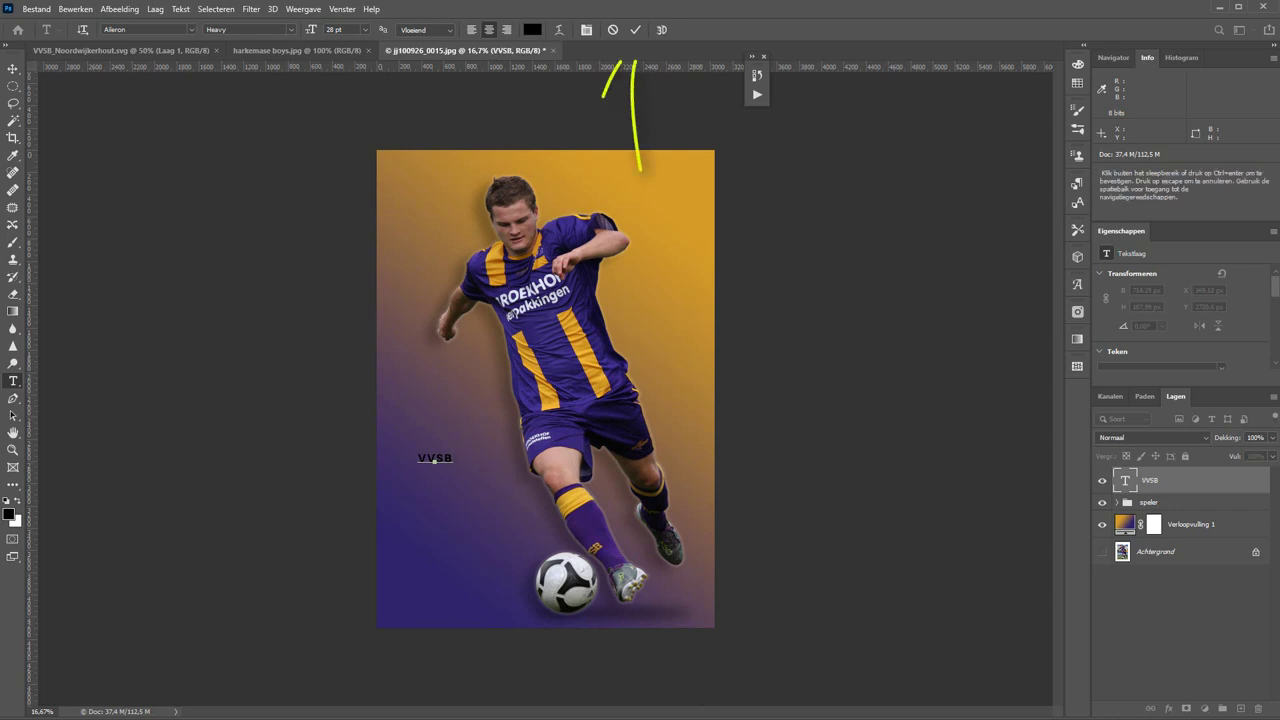
left_click(638, 33)
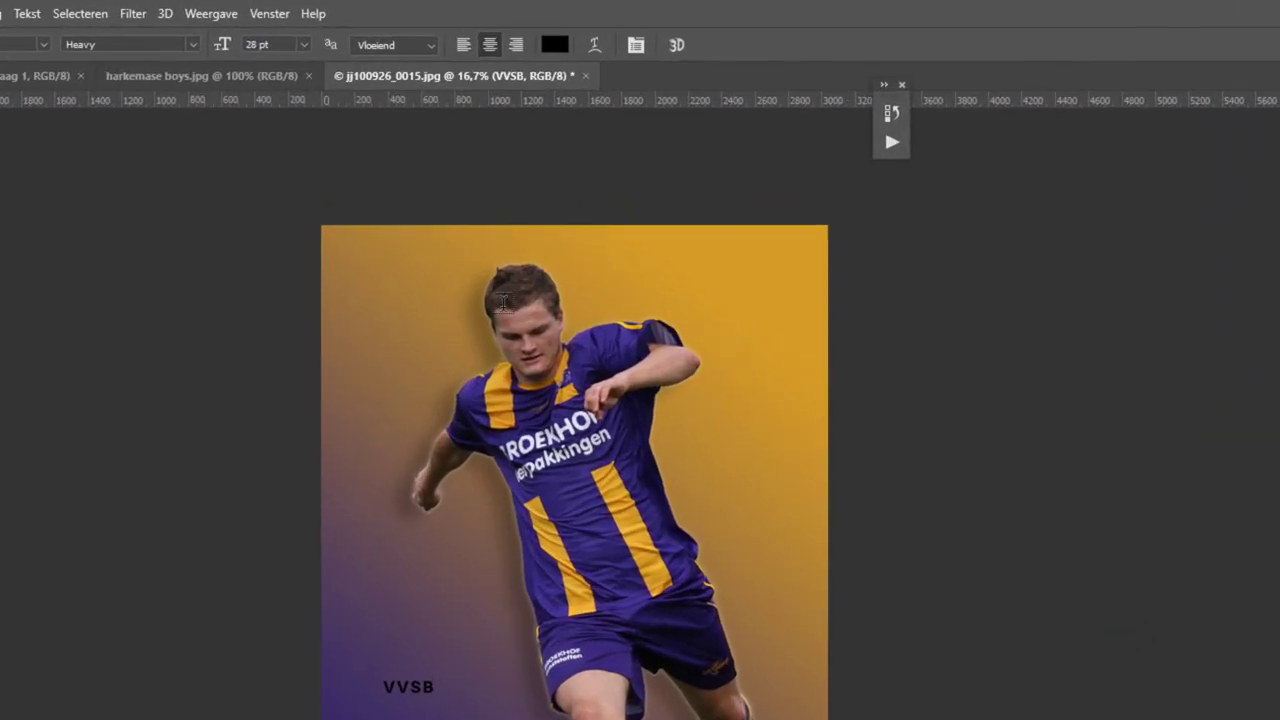
Show the Teken panel and set the VVSB text colour to white (ffffff)
left_click(282, 16)
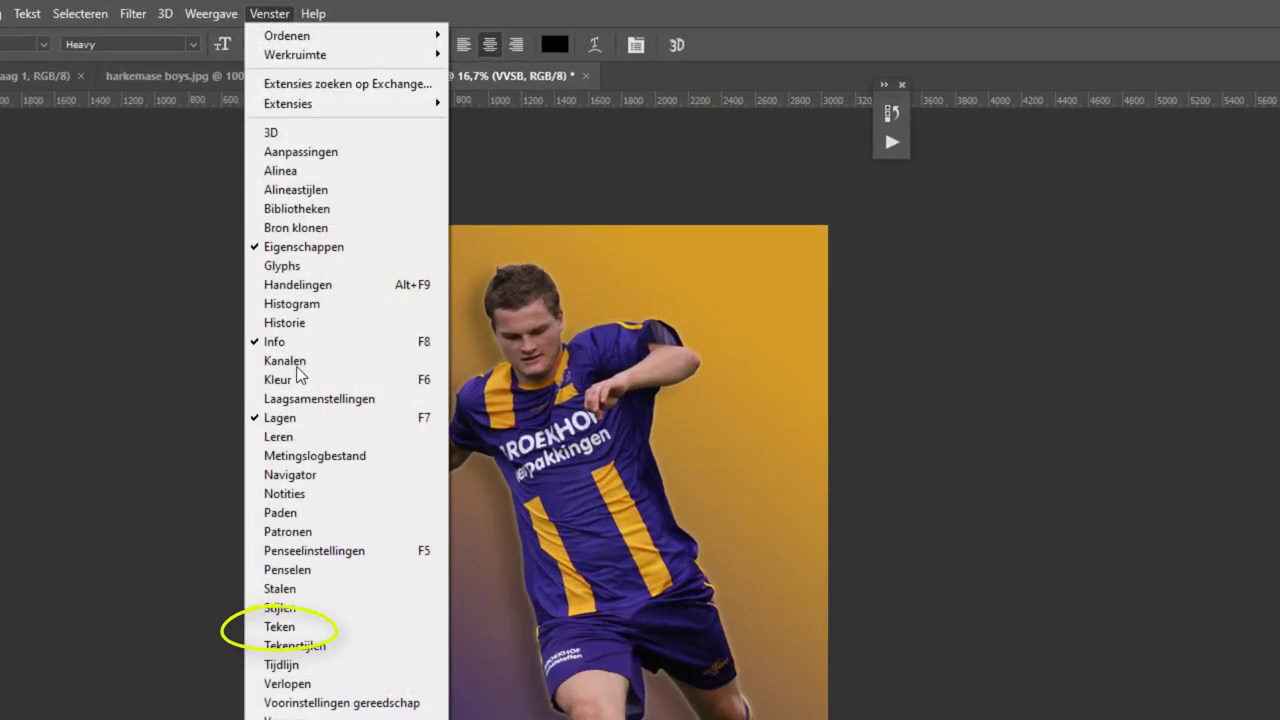
left_click(316, 628)
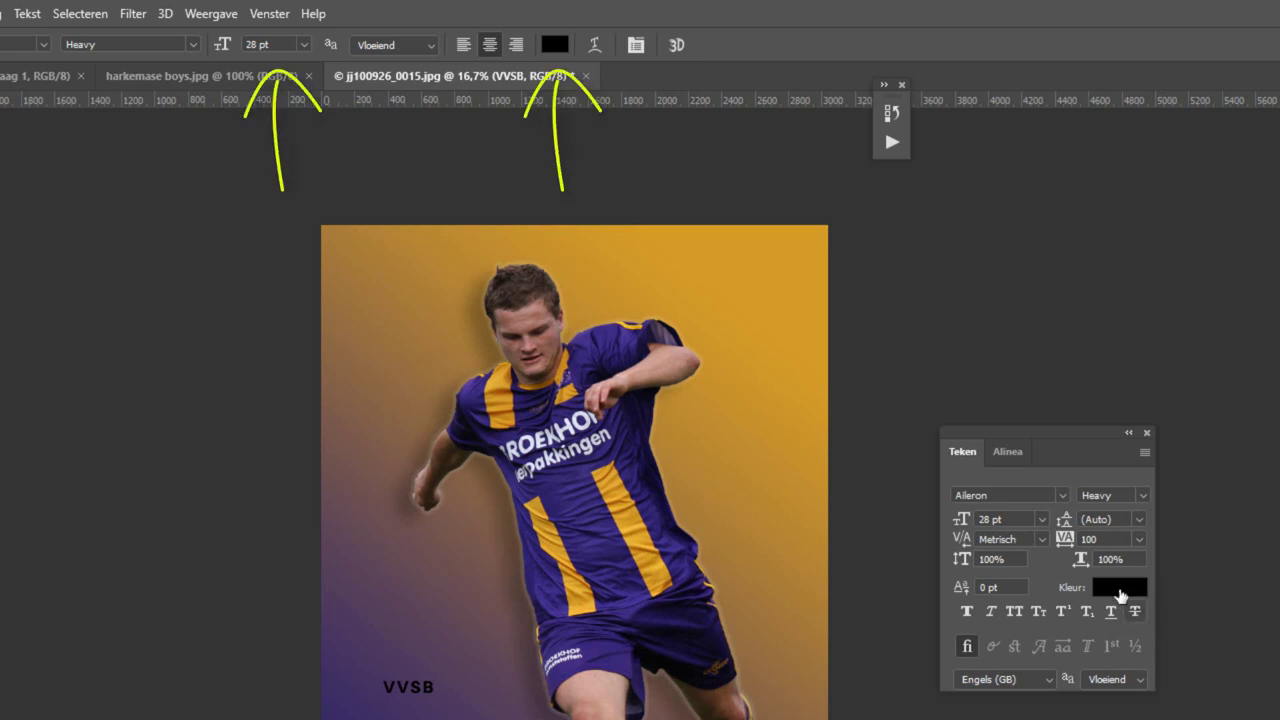
left_click(1113, 591)
type("ffffff")
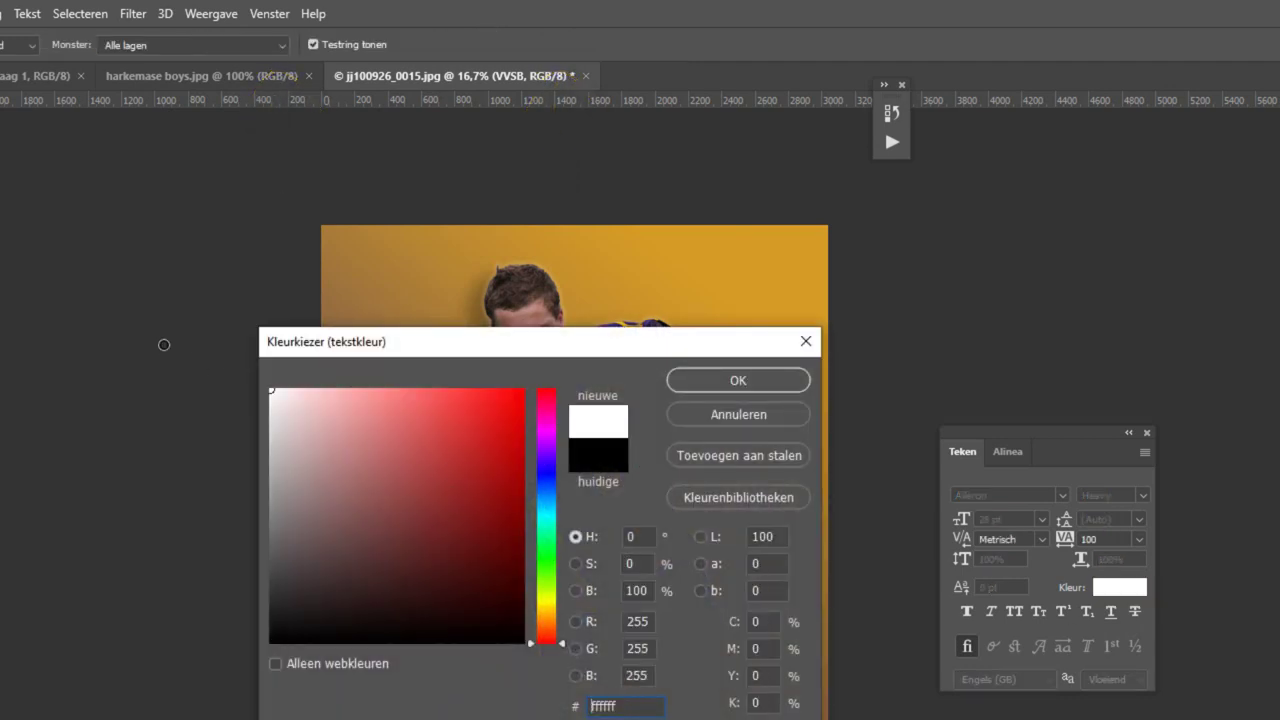
left_click(710, 381)
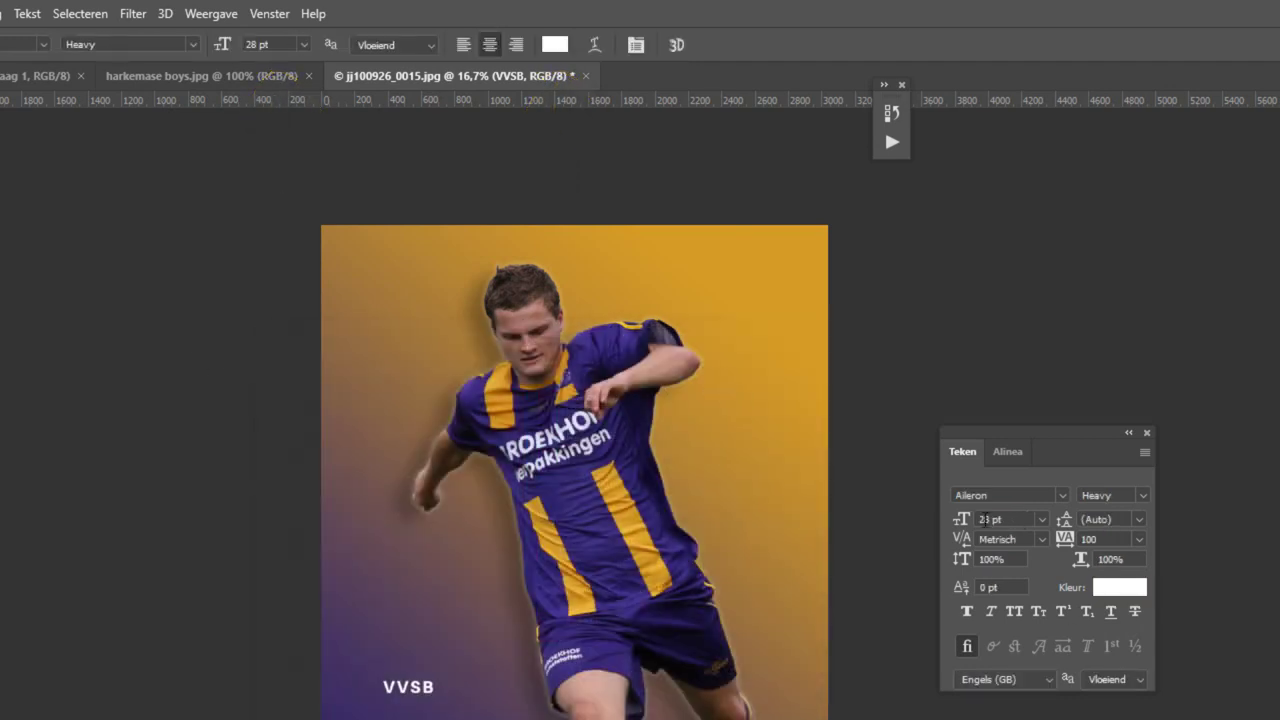
Enlarge the VVSB text to 163 pt
left_click(1042, 520)
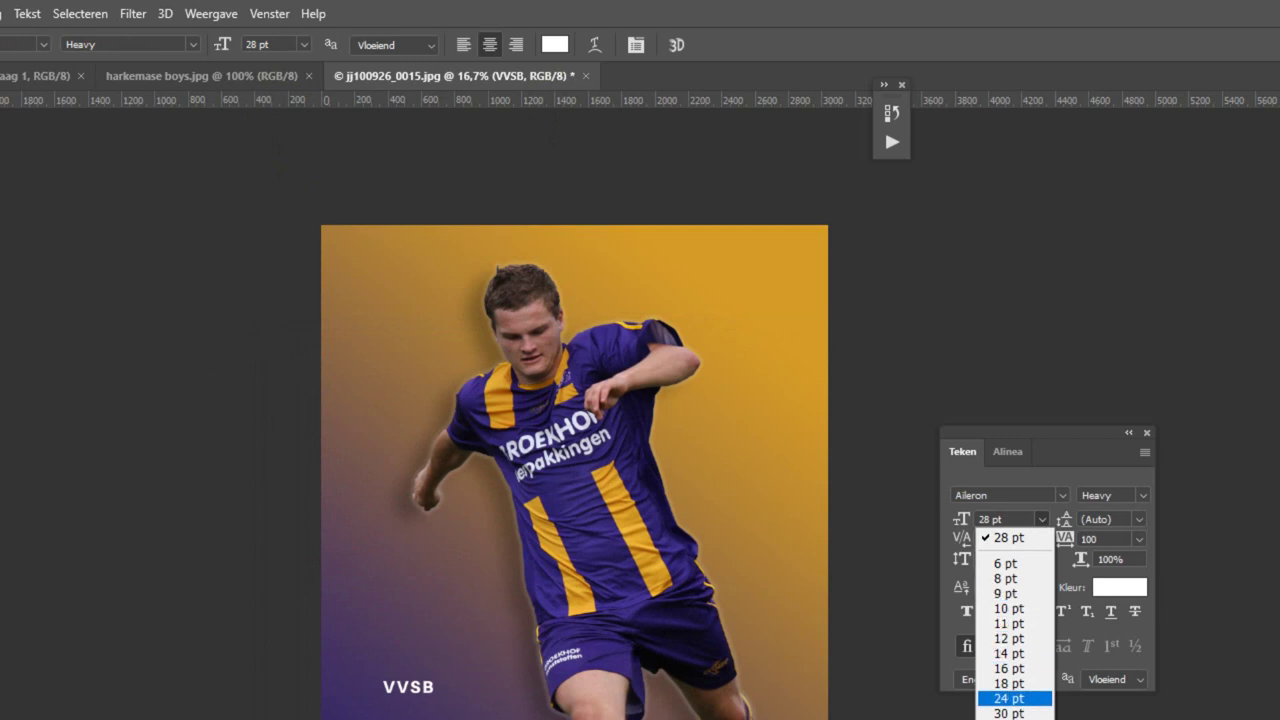
left_click(1000, 715)
left_click_drag(962, 520, 987, 580)
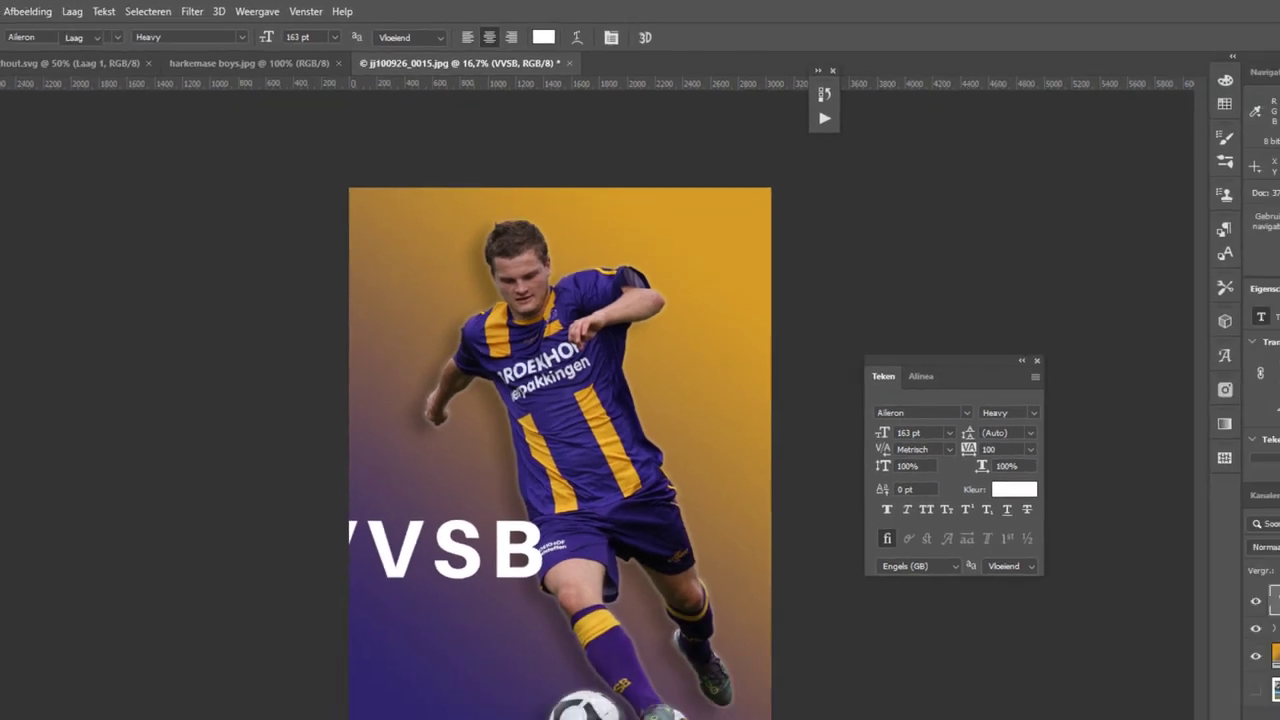
Rotate the VVSB text to -90° and position it along the poster's left edge
key("v")
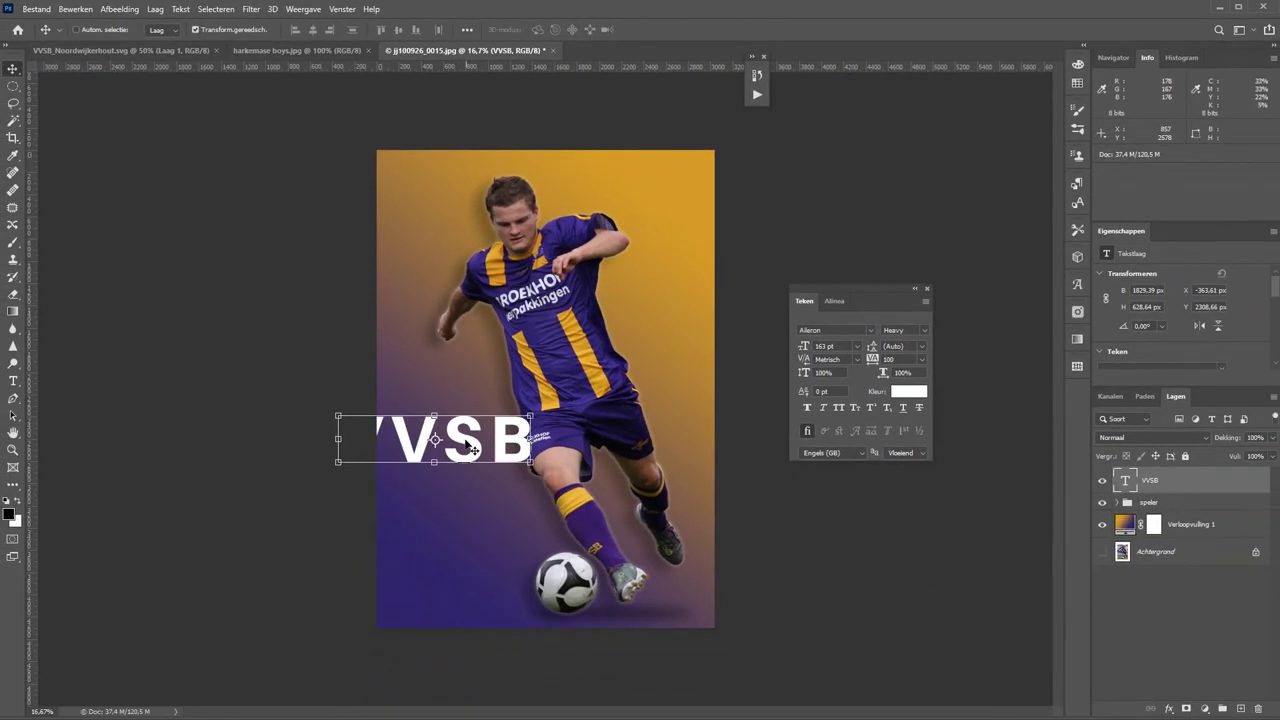
mouse_move(466, 442)
left_mouse_down()
mouse_move(590, 485)
mouse_move(560, 334)
left_mouse_up()
key("ctrl+t")
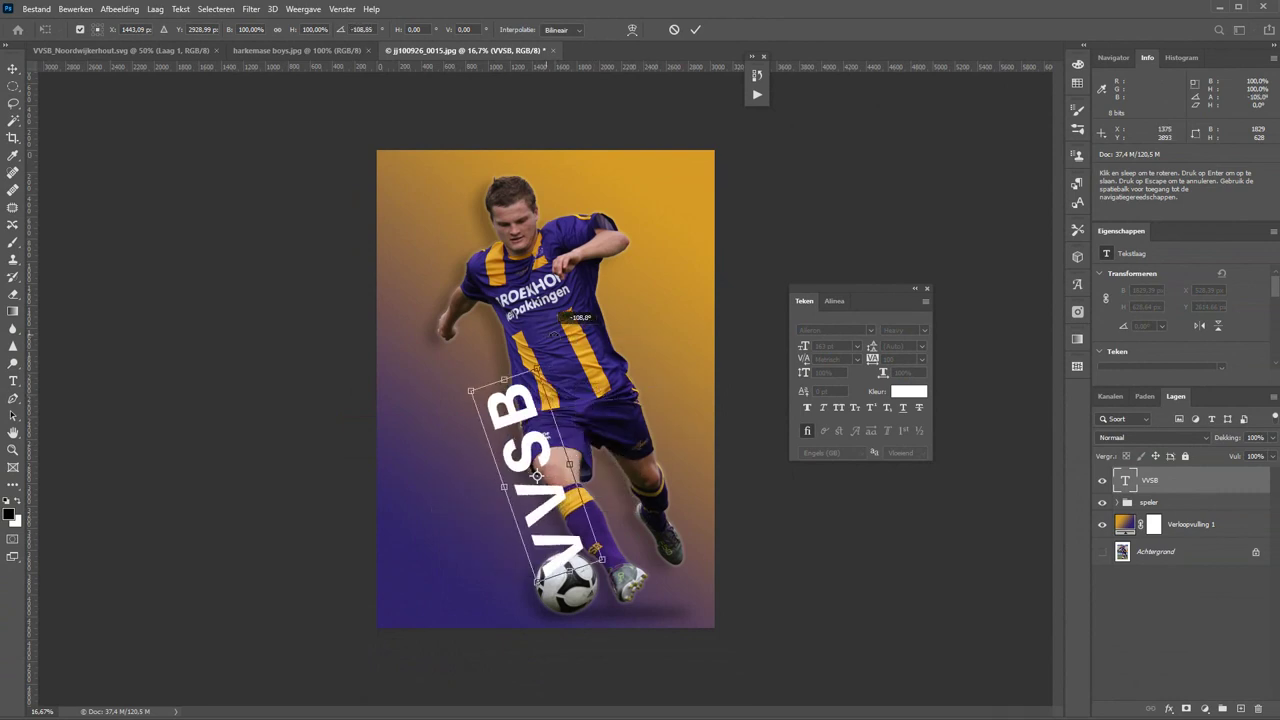
left_click_drag(577, 320, 587, 344)
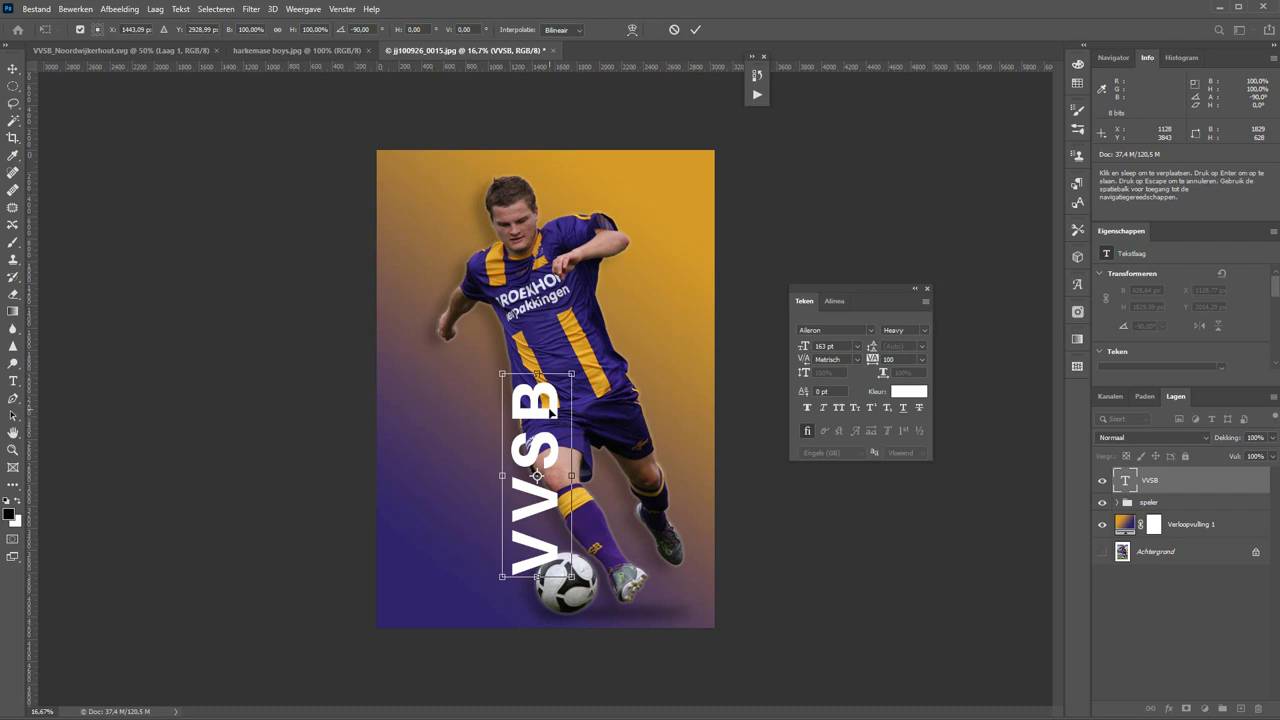
left_click_drag(542, 416, 436, 412)
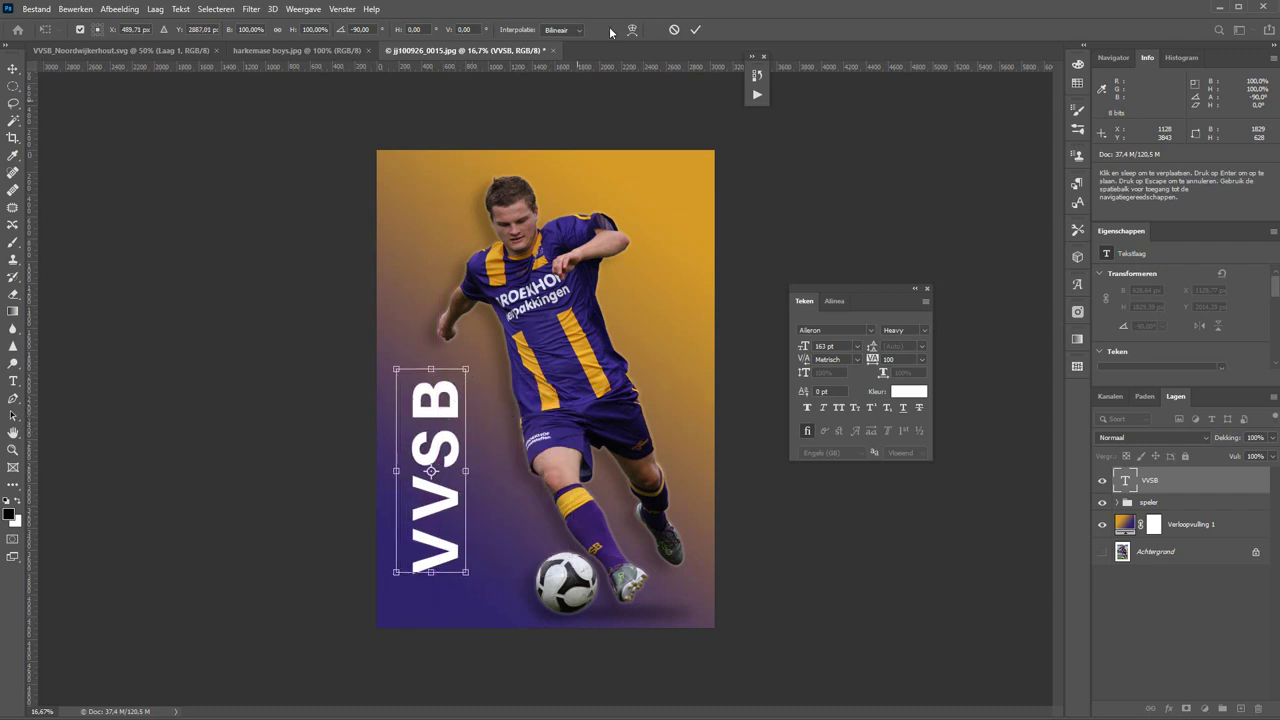
left_click(697, 31)
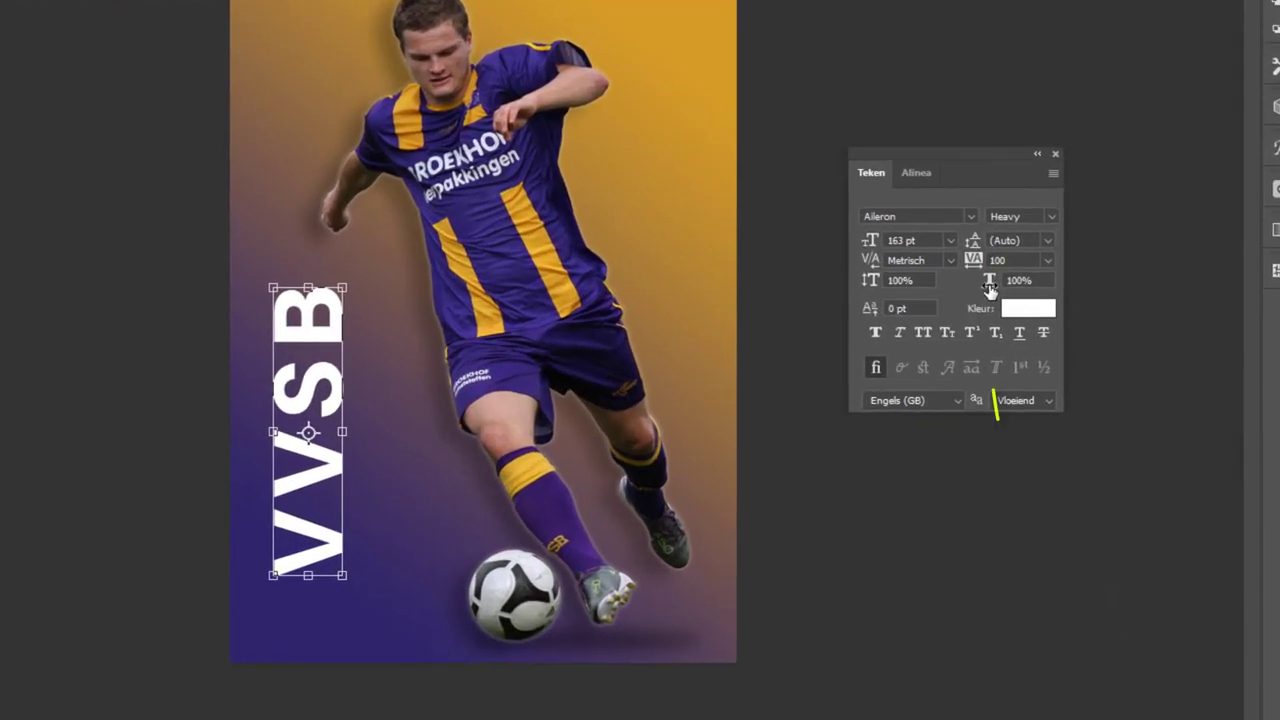
Give VVSB 143% horizontal scale, 159% vertical scale and 440 tracking, then move it up
left_click_drag(883, 373, 886, 373)
left_click_drag(992, 285, 1039, 281)
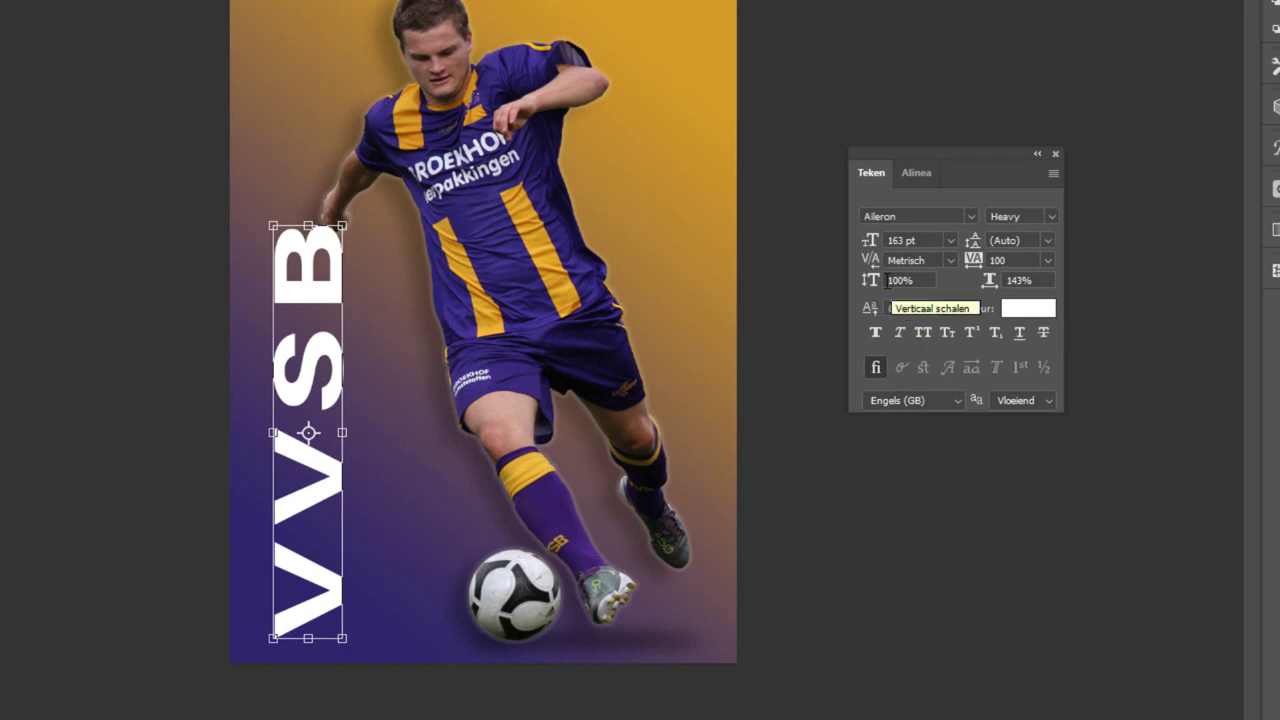
left_click_drag(871, 284, 893, 283)
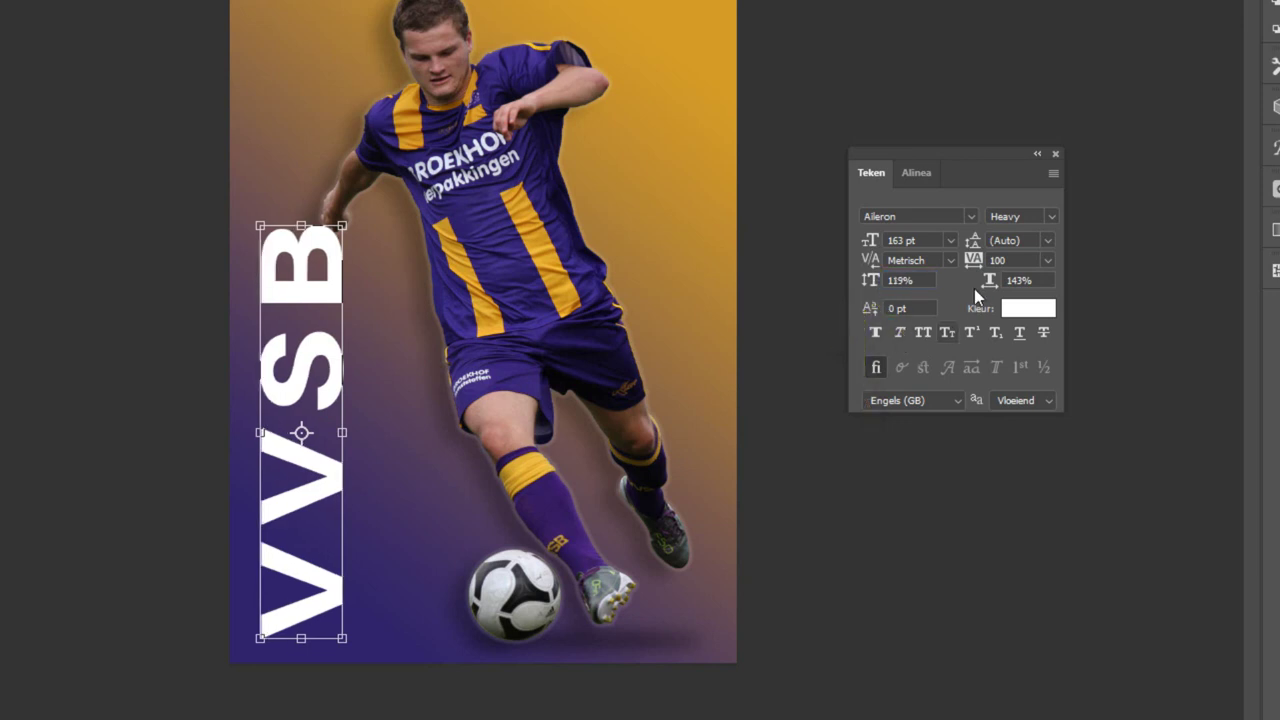
left_click_drag(974, 261, 1010, 260)
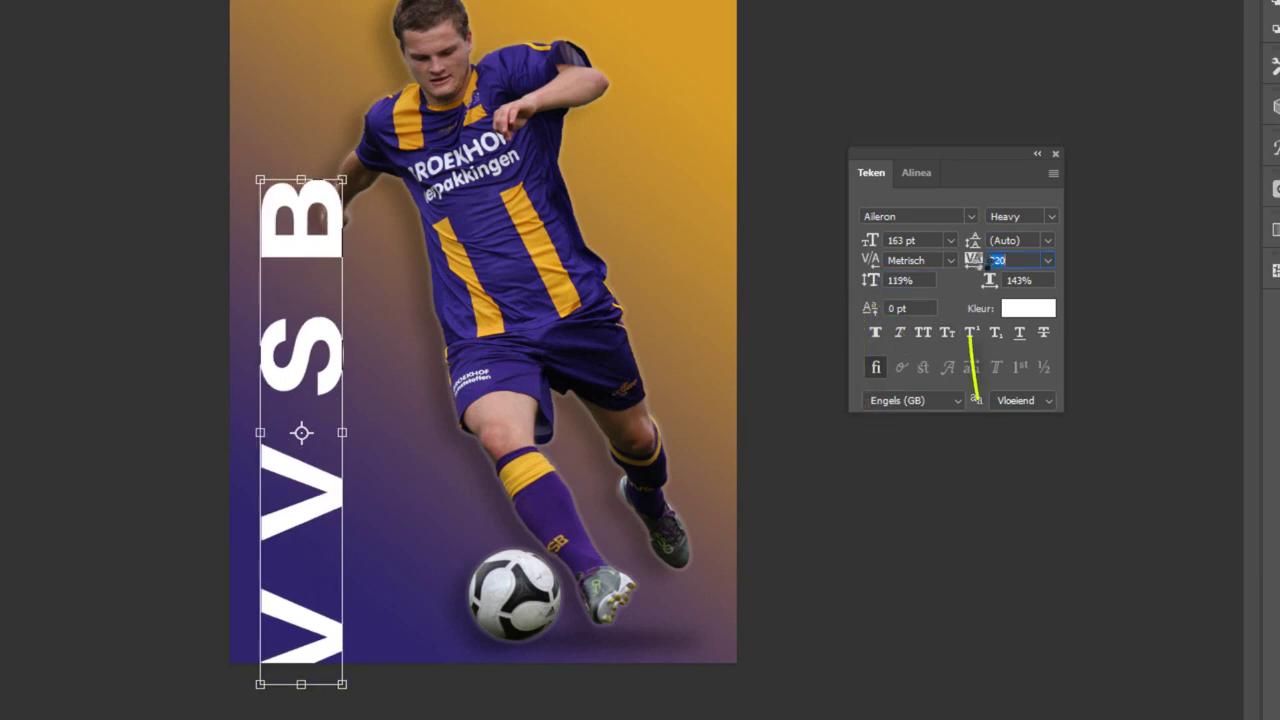
left_click_drag(871, 285, 903, 281)
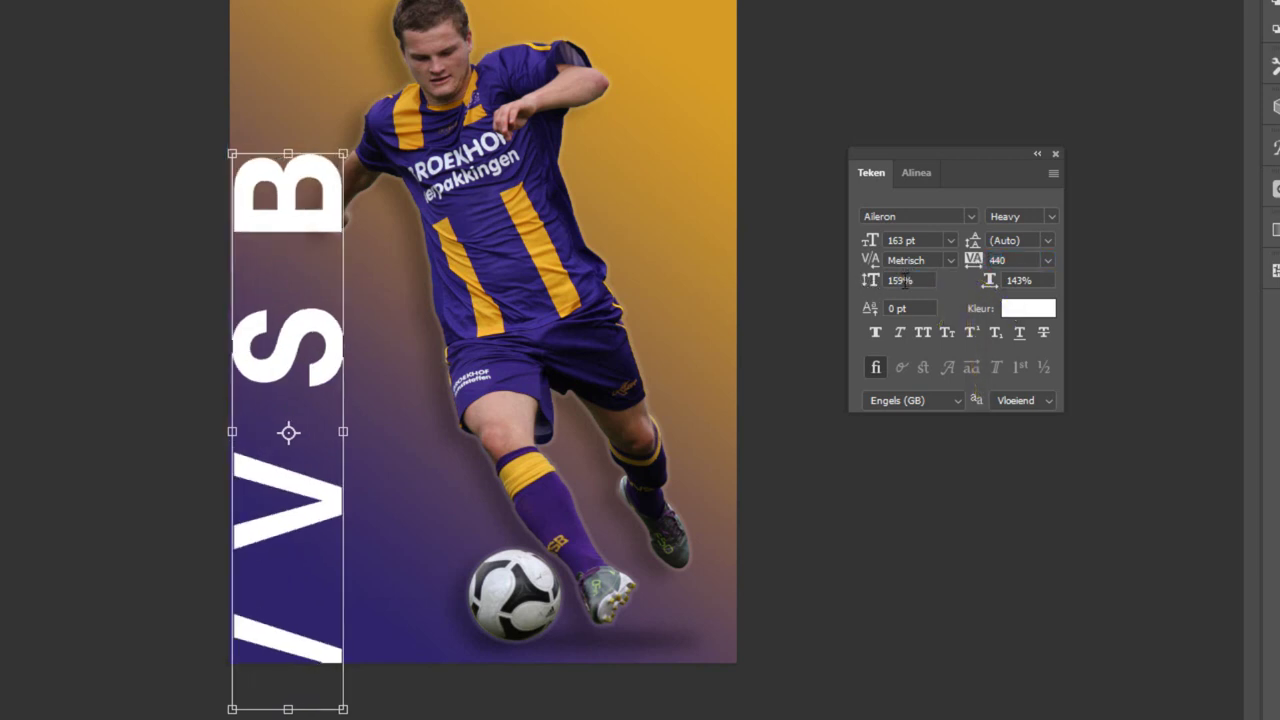
left_click_drag(290, 237, 306, 160)
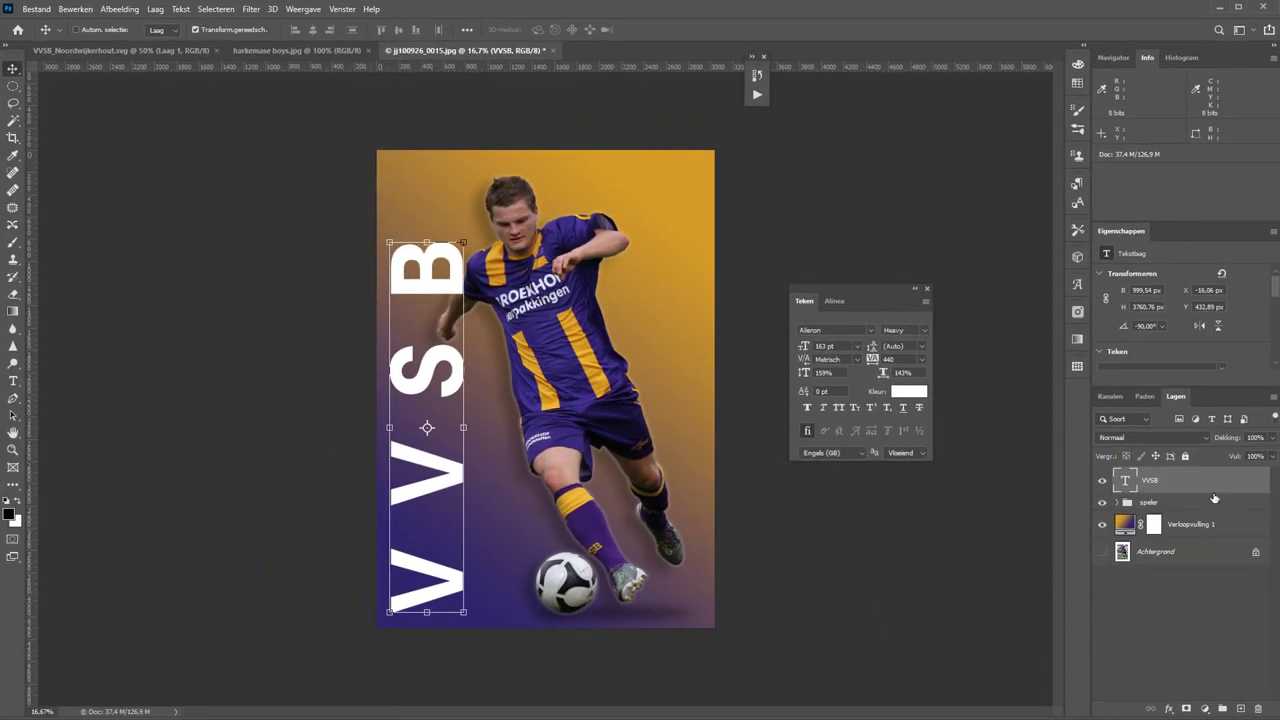
Move VVSB below the speler group and add bevel plus a 42 px, 123° drop shadow
left_click_drag(1214, 480, 1228, 510)
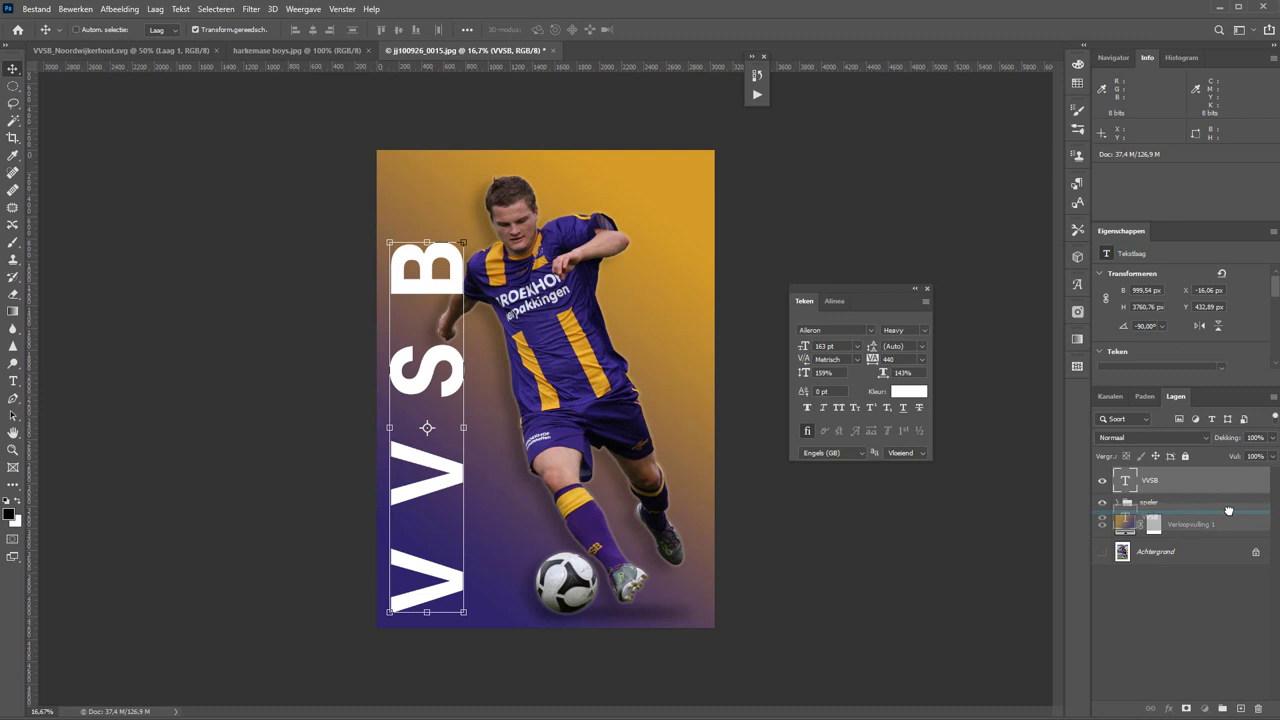
left_click_drag(1228, 510, 1228, 510)
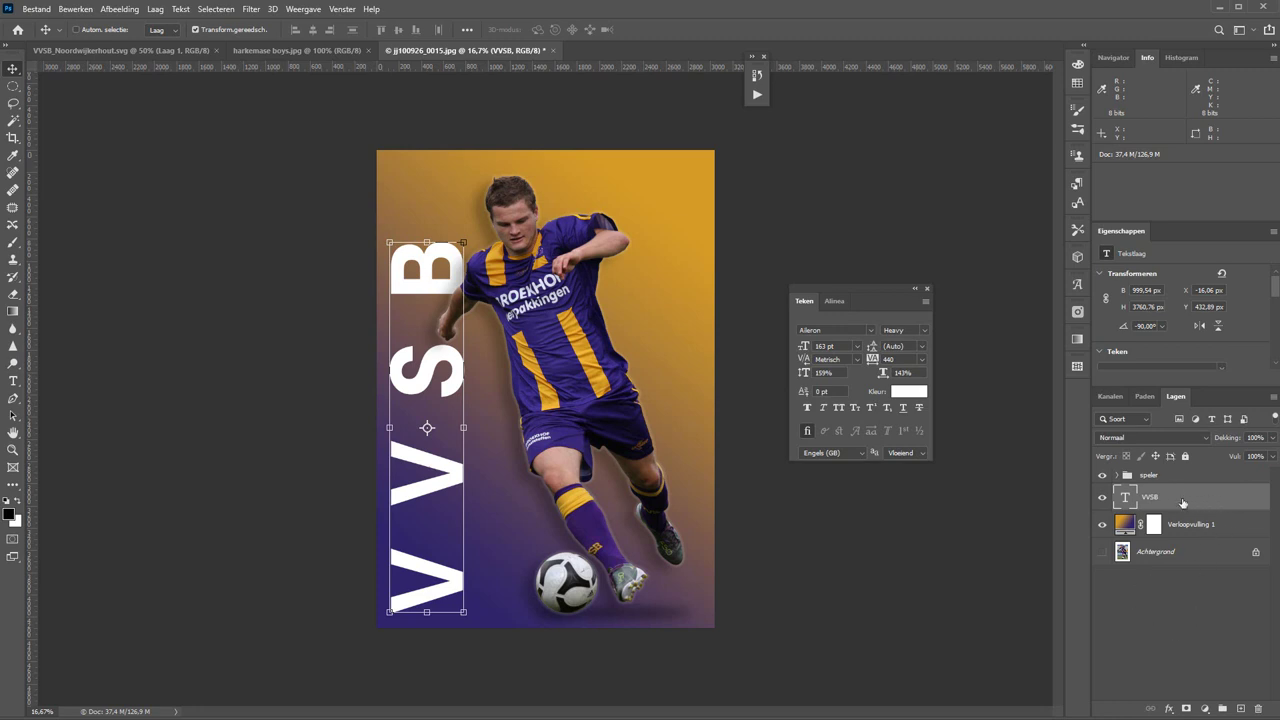
double_click(1183, 503)
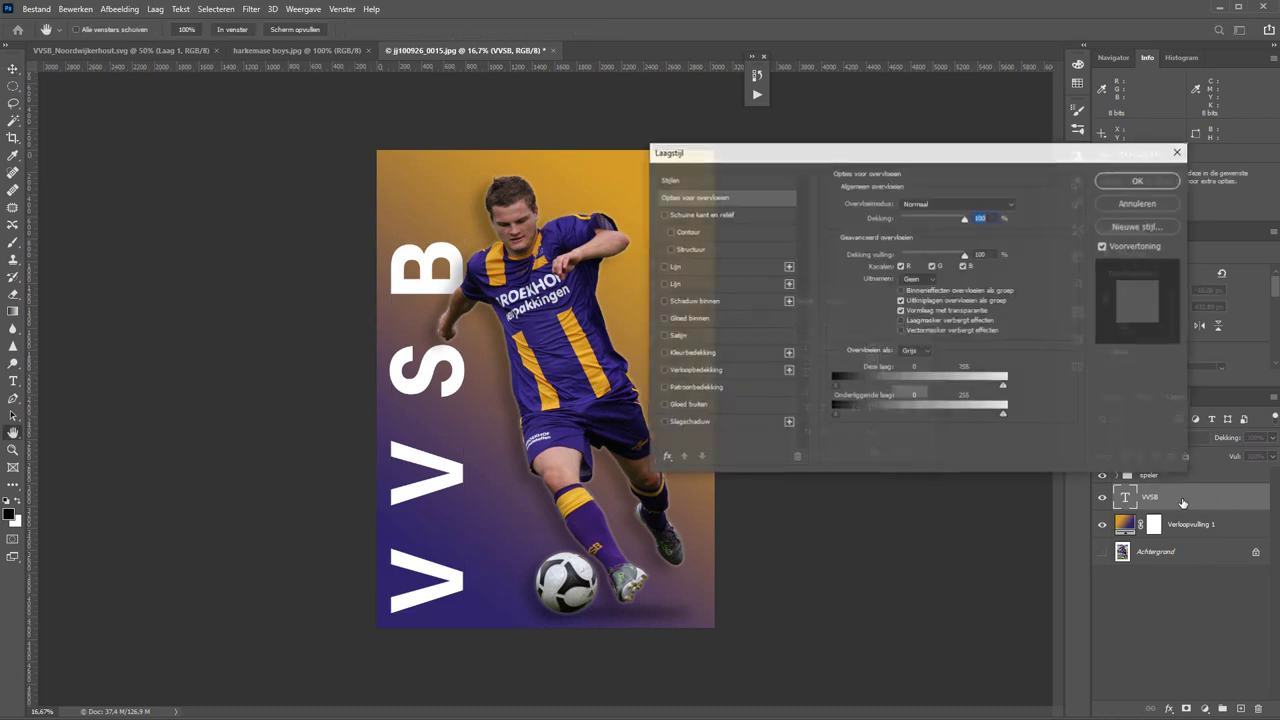
left_click(662, 215)
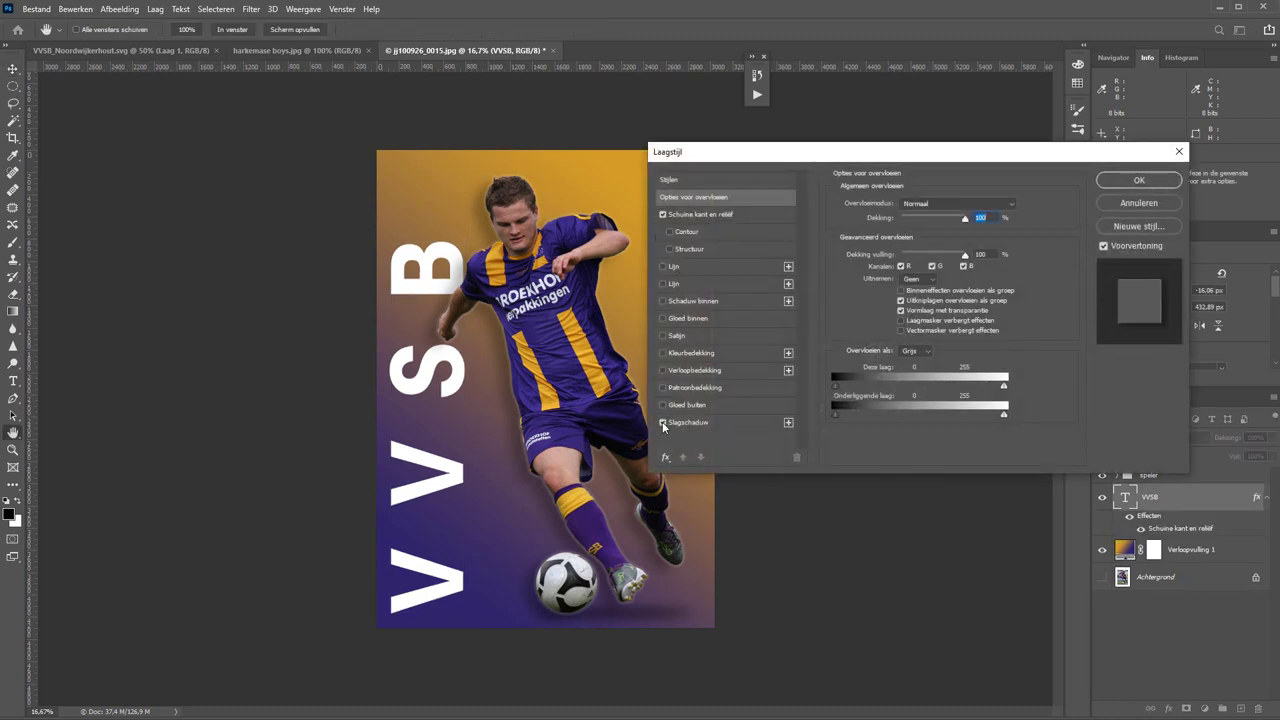
left_click(700, 422)
left_click_drag(913, 268, 924, 268)
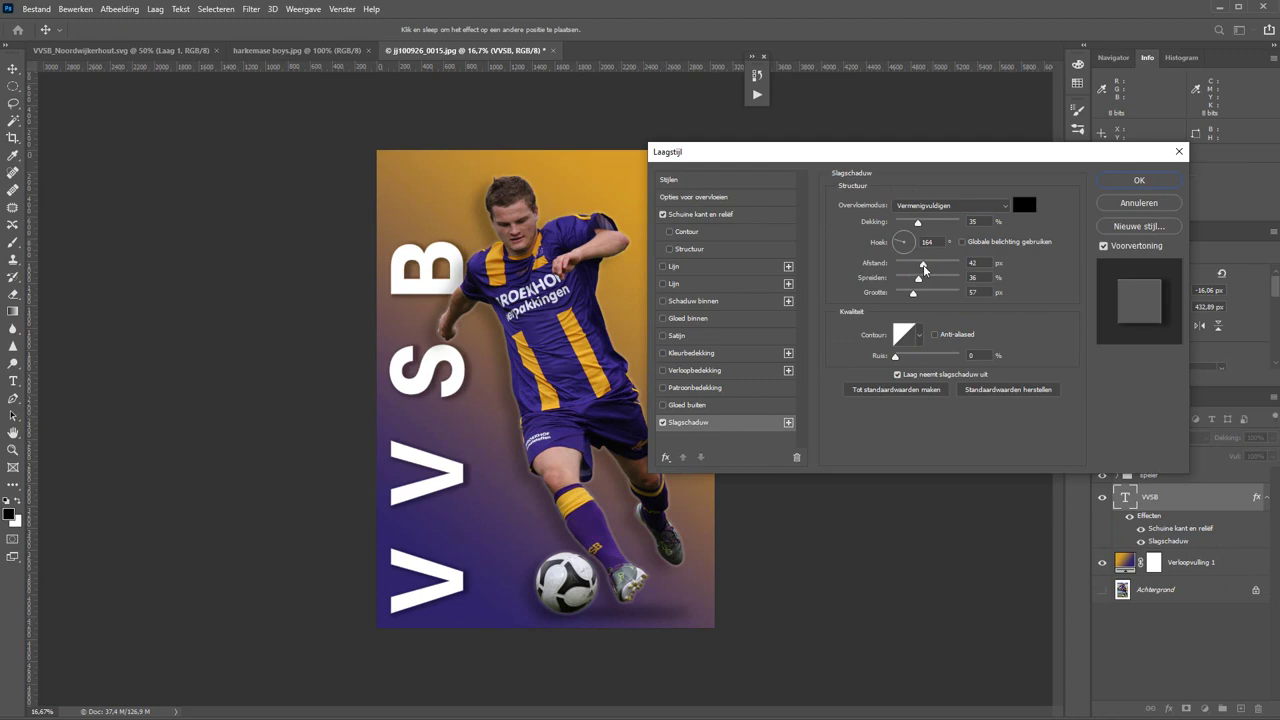
left_click(899, 234)
left_click(1136, 180)
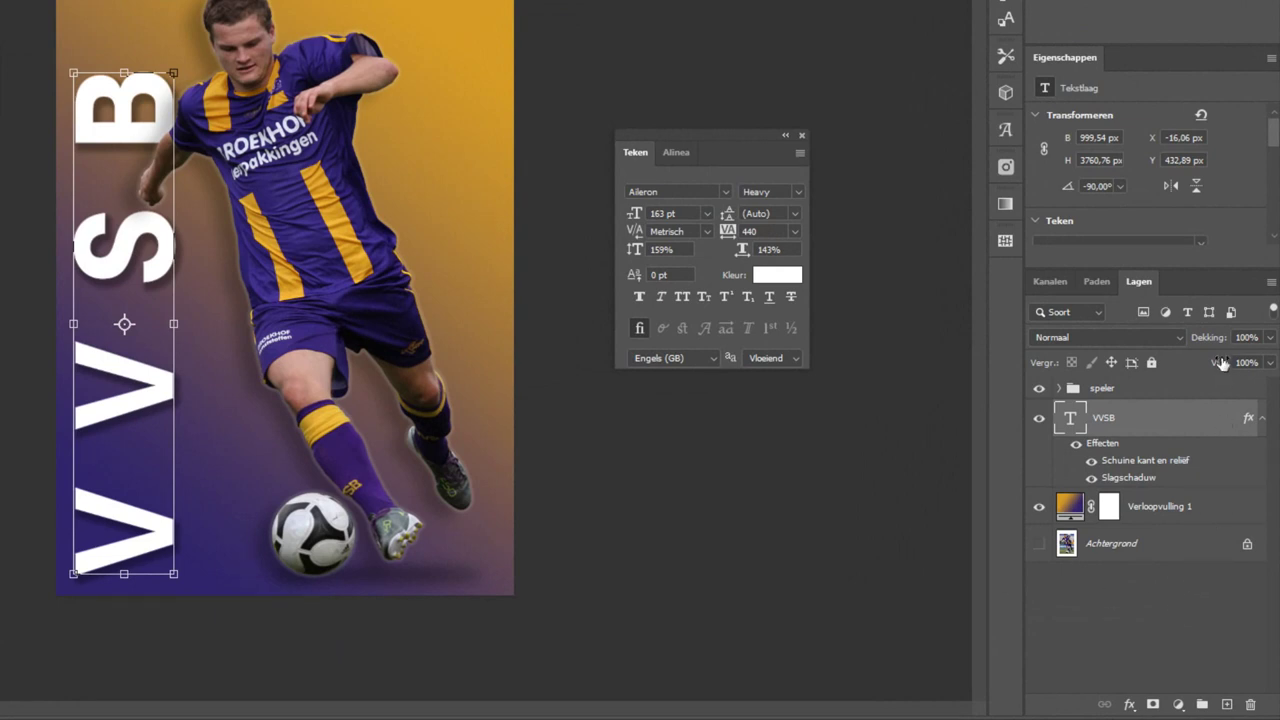
Set the VVSB layer to 0% fill and 41% opacity
left_click_drag(1222, 363, 1071, 375)
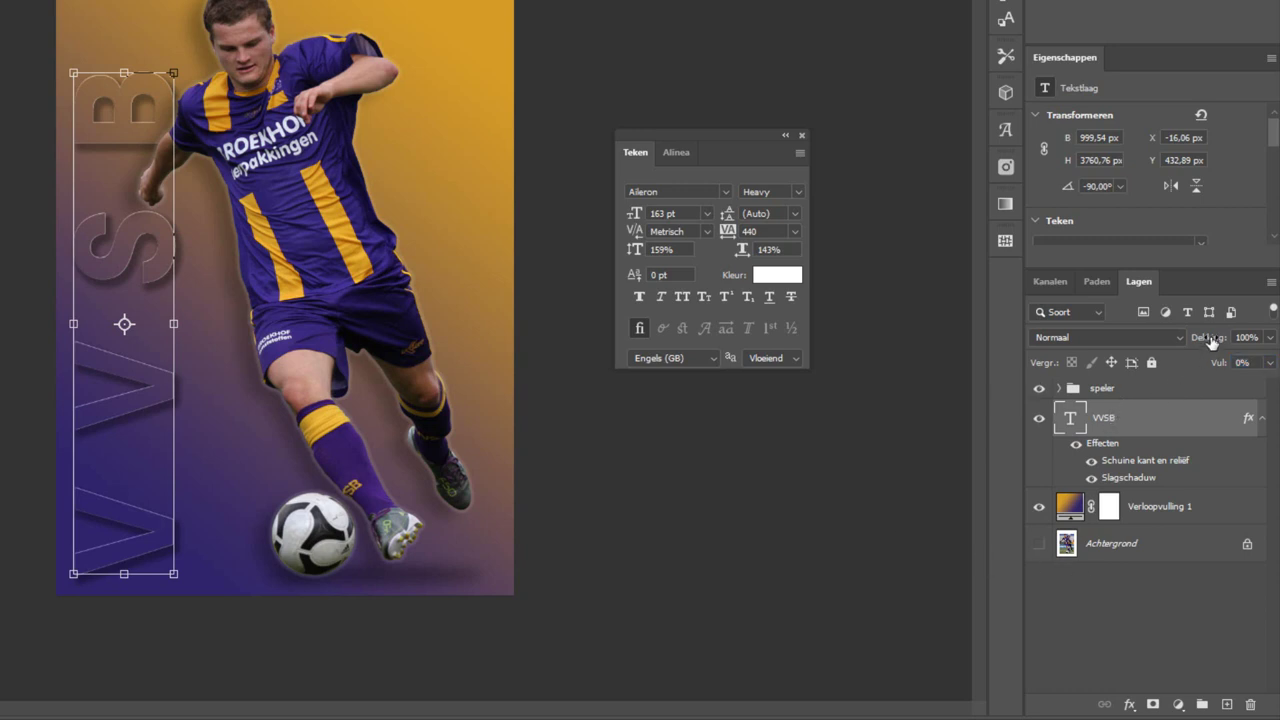
left_click_drag(1213, 338, 1157, 342)
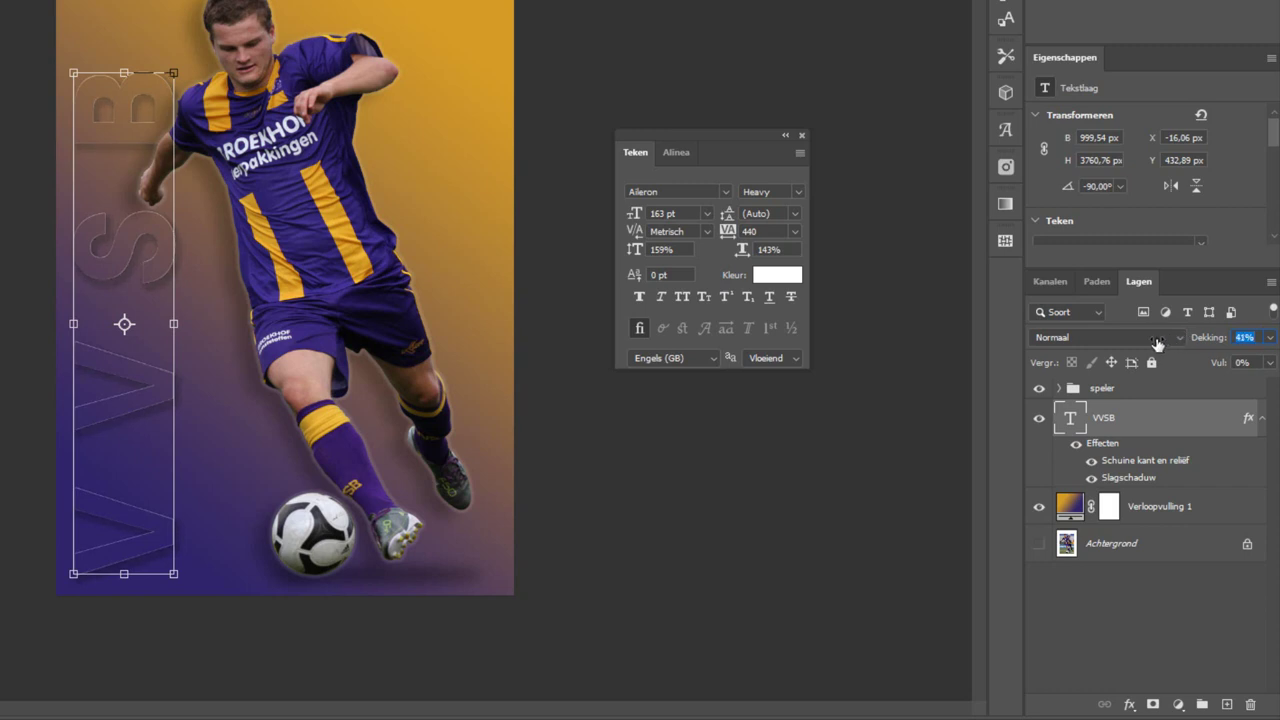
left_click(1151, 640)
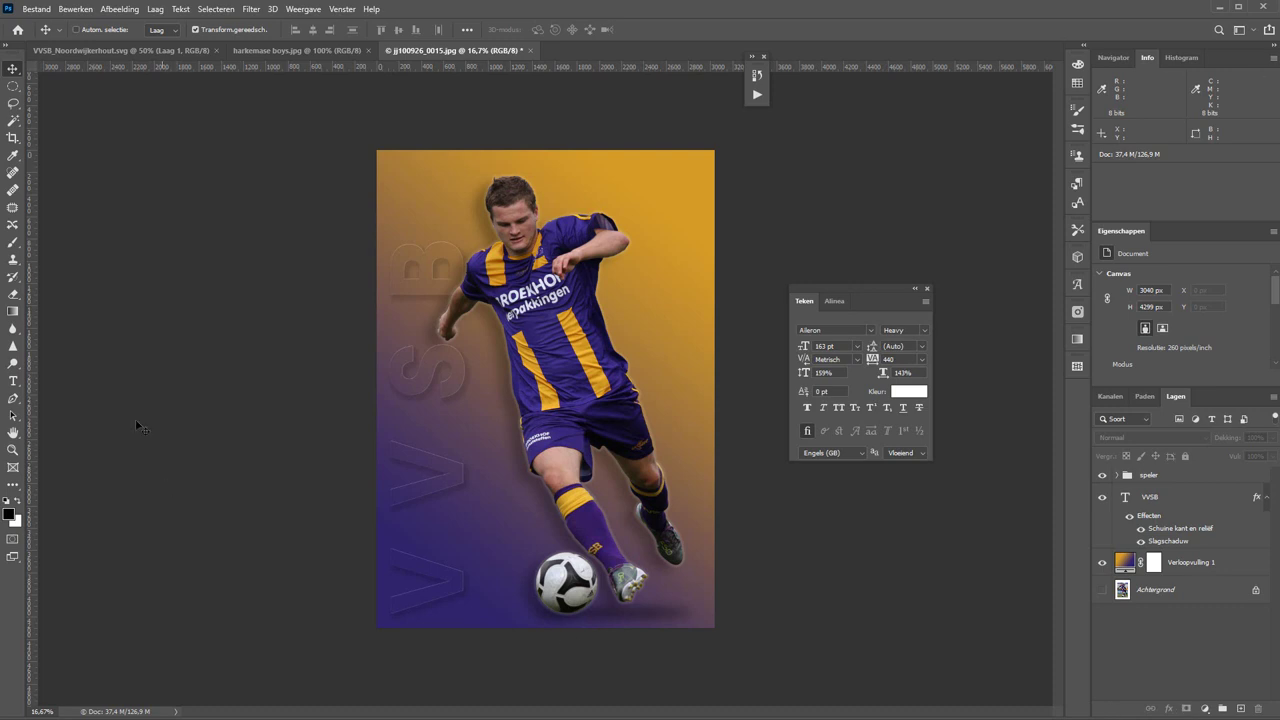
Add a white 30 pt left-aligned text with the venue's street address and 'Entree 5,-' near the top
left_click(12, 381)
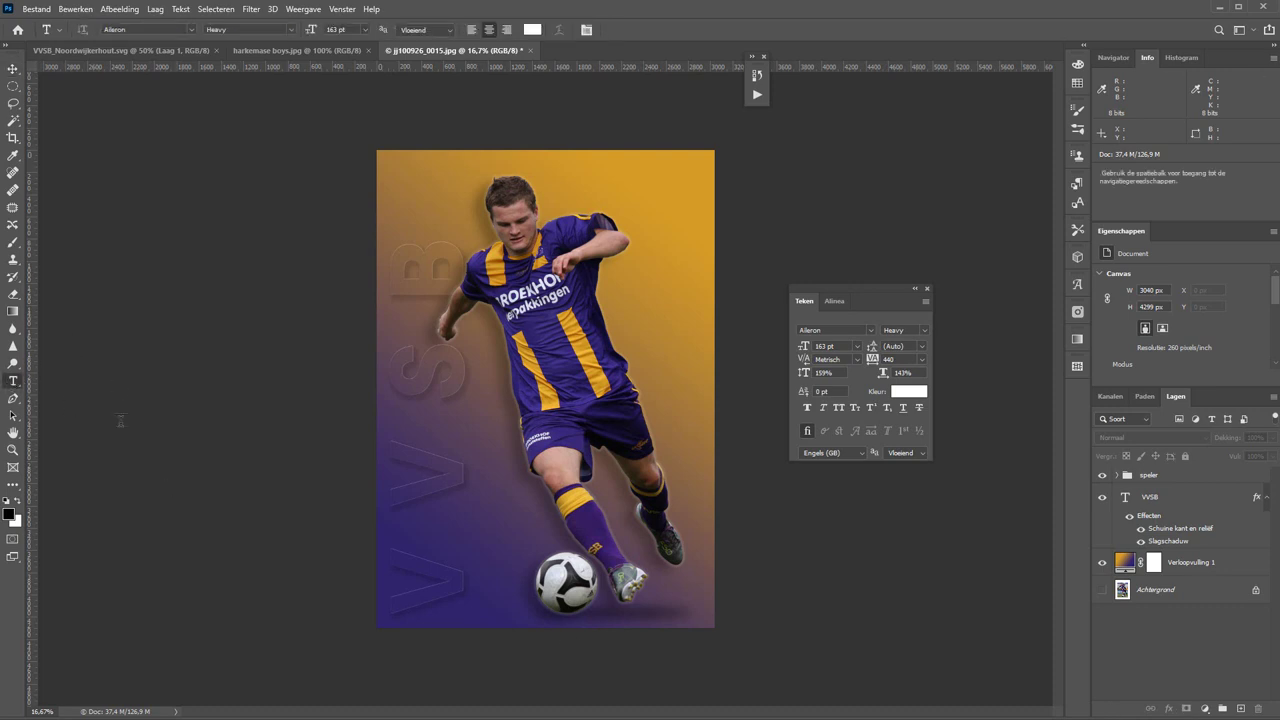
left_click(580, 188)
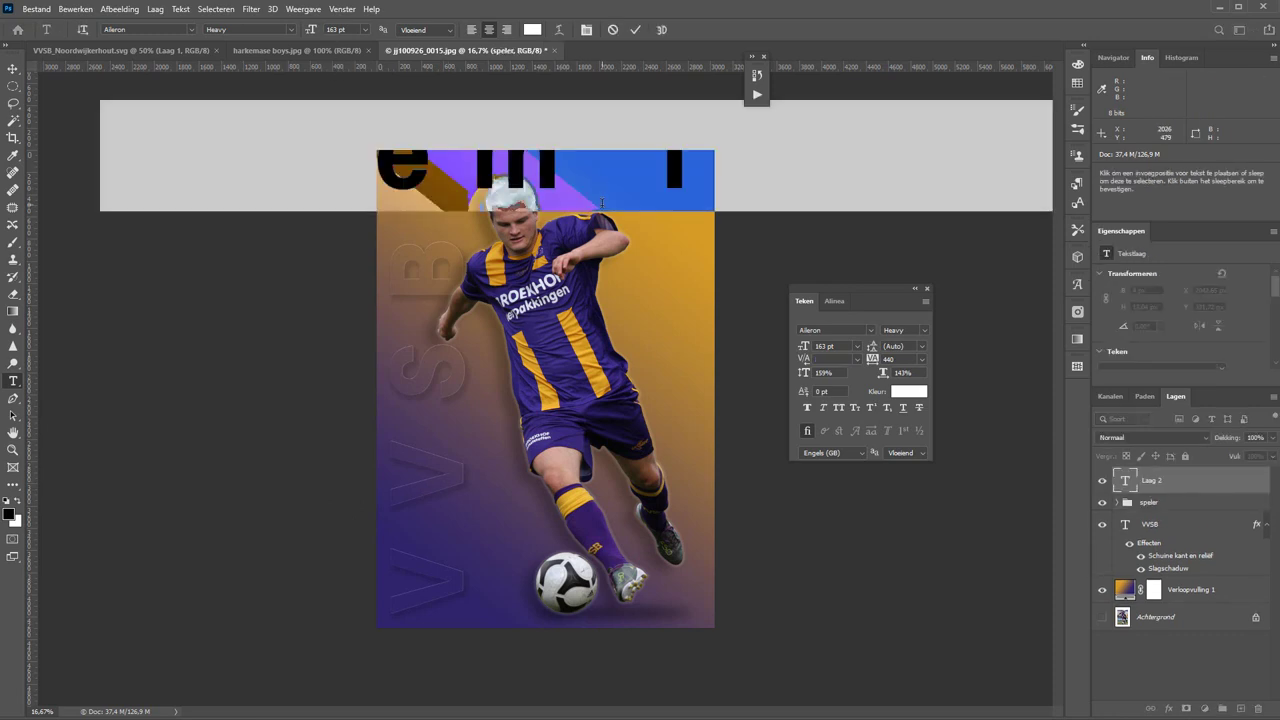
left_click(365, 32)
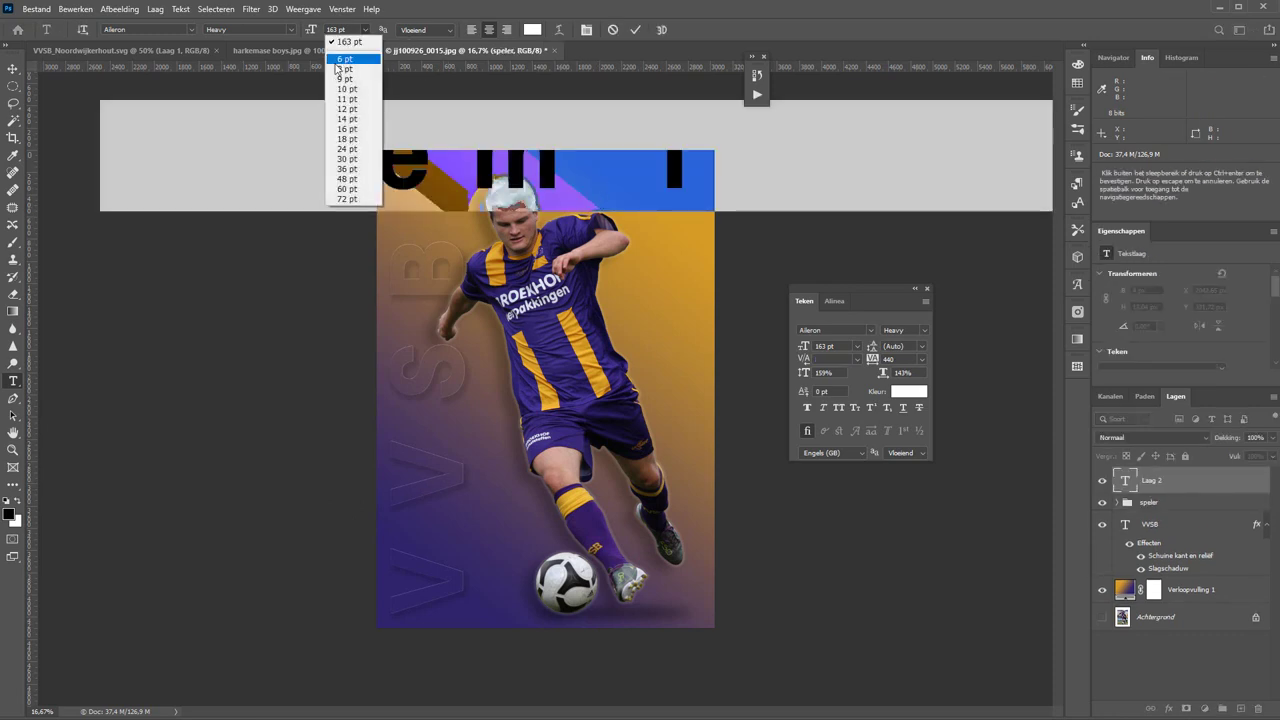
left_click(365, 160)
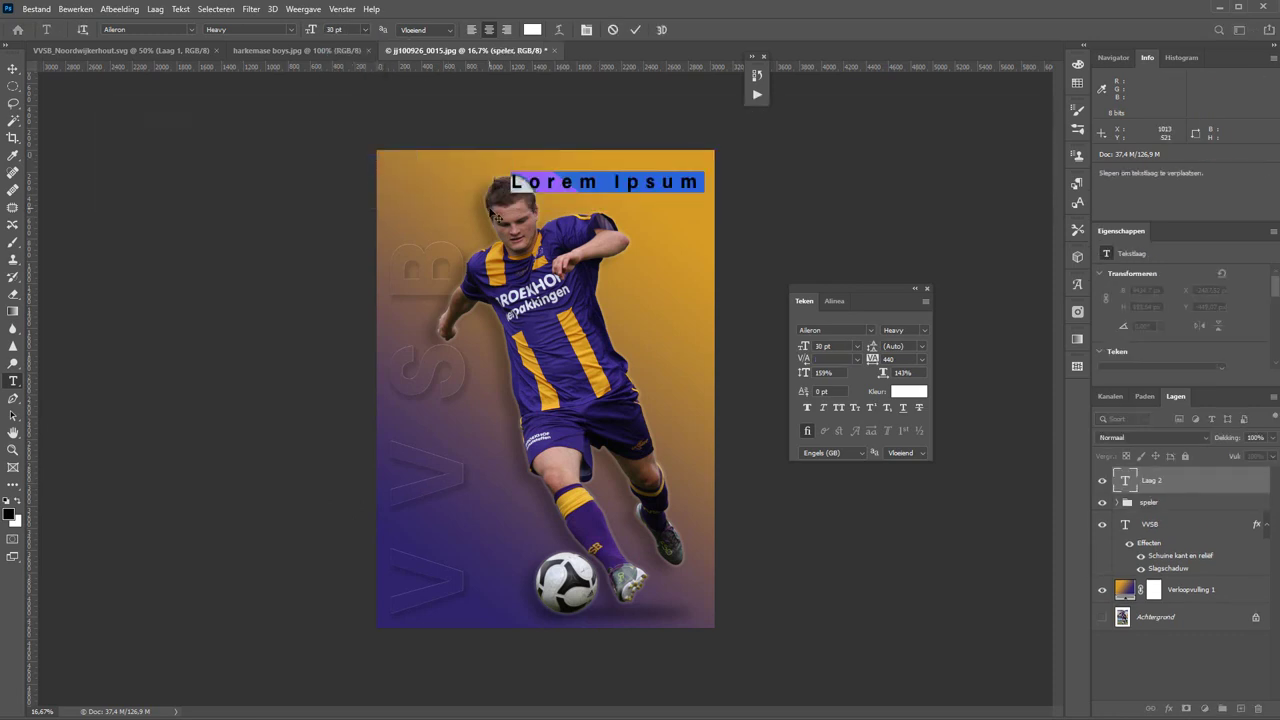
type("Dr. Schaepmanlaan 2")
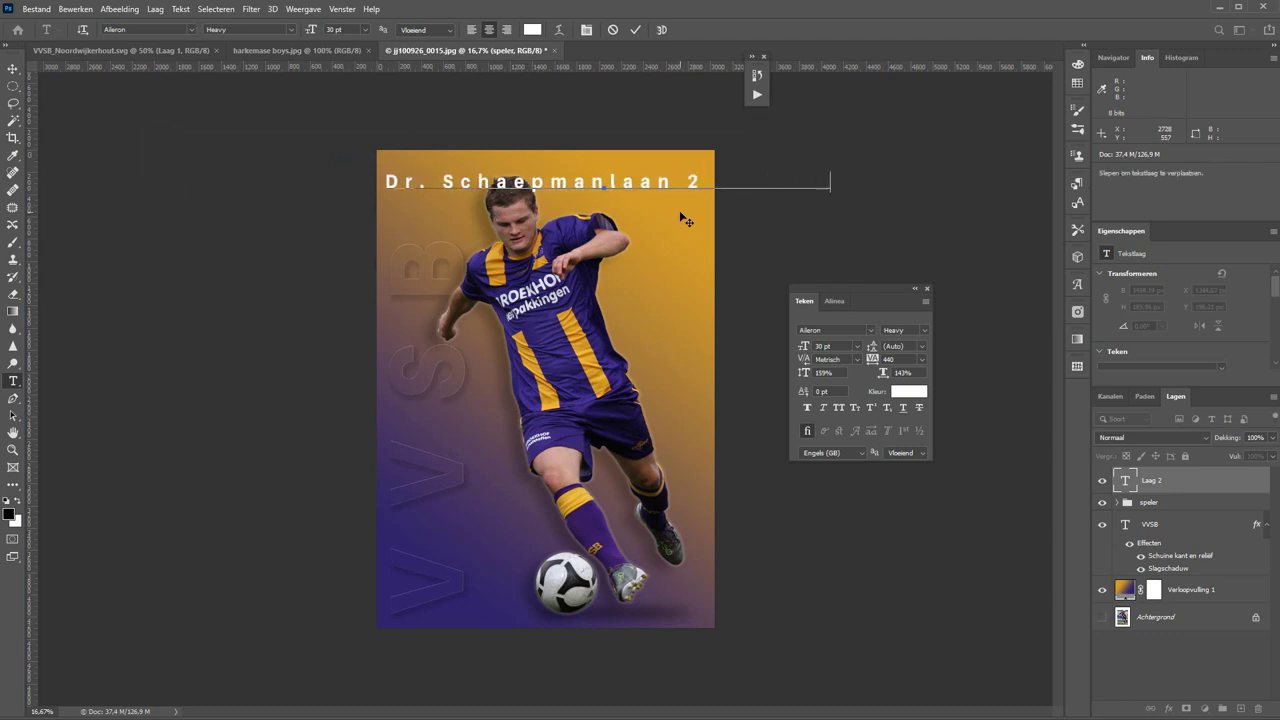
type(" - Noo")
key("Return")
type("Entr")
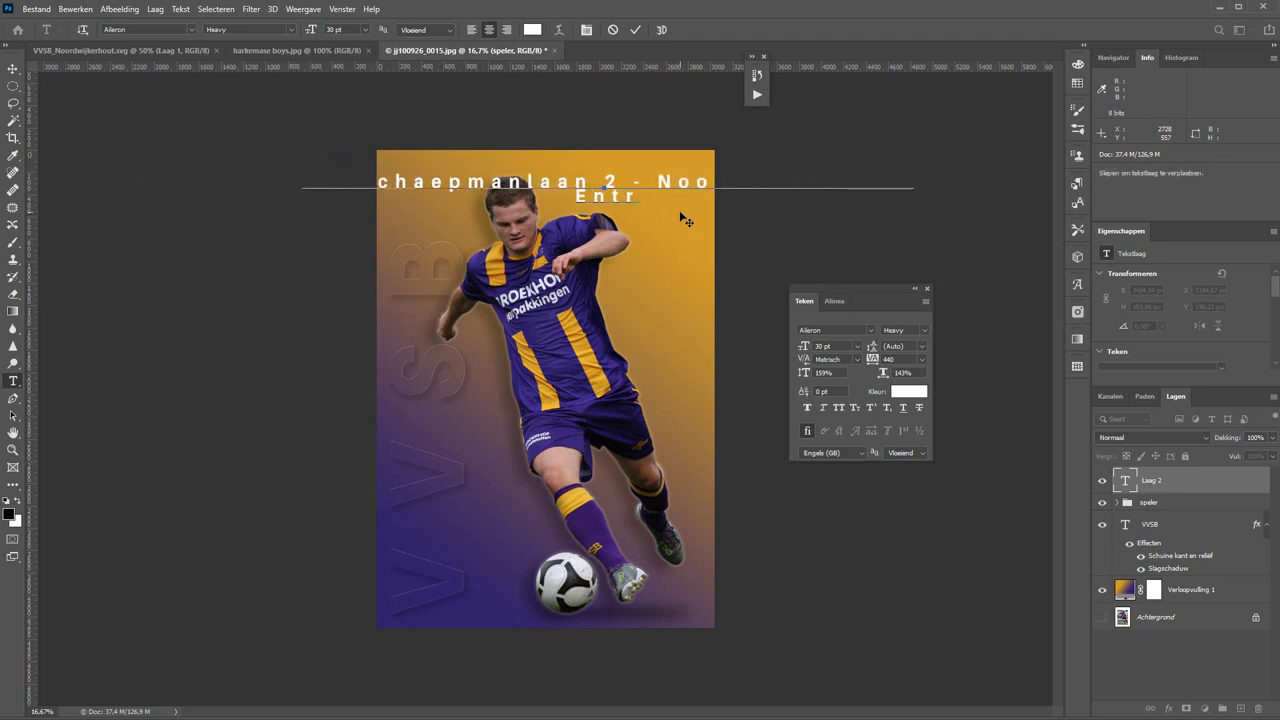
type("ee")
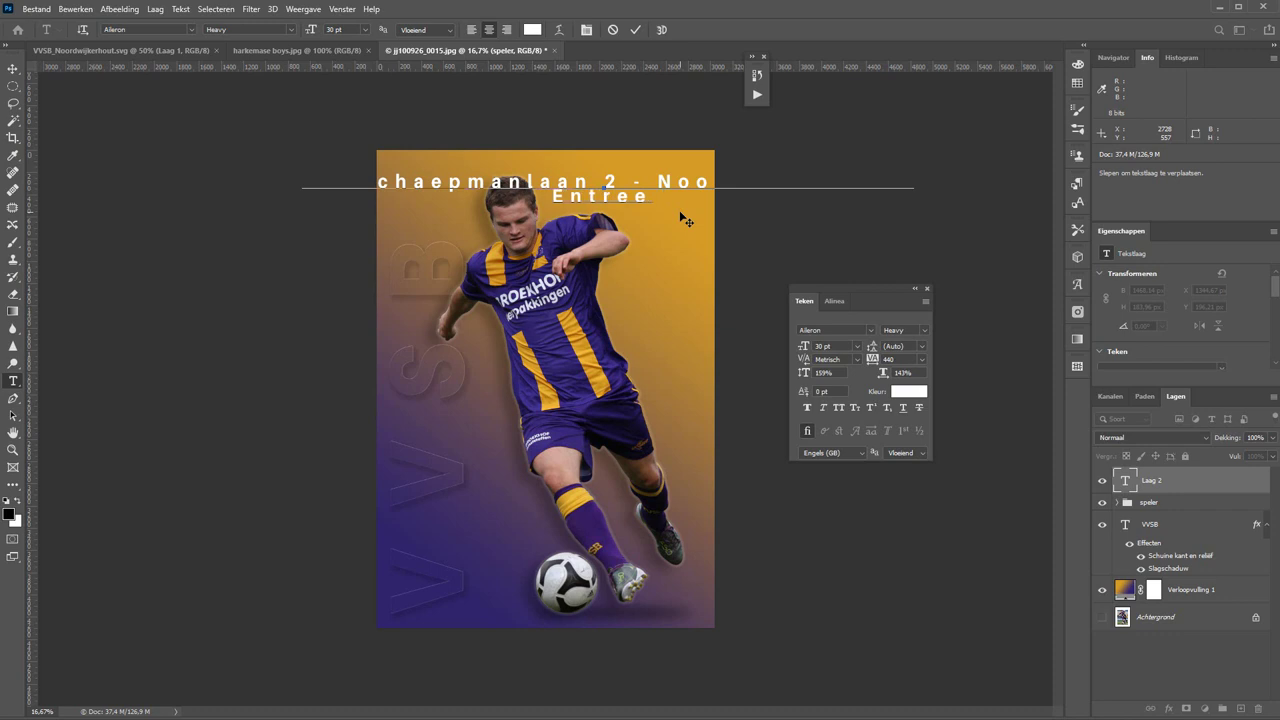
type(" 5,")
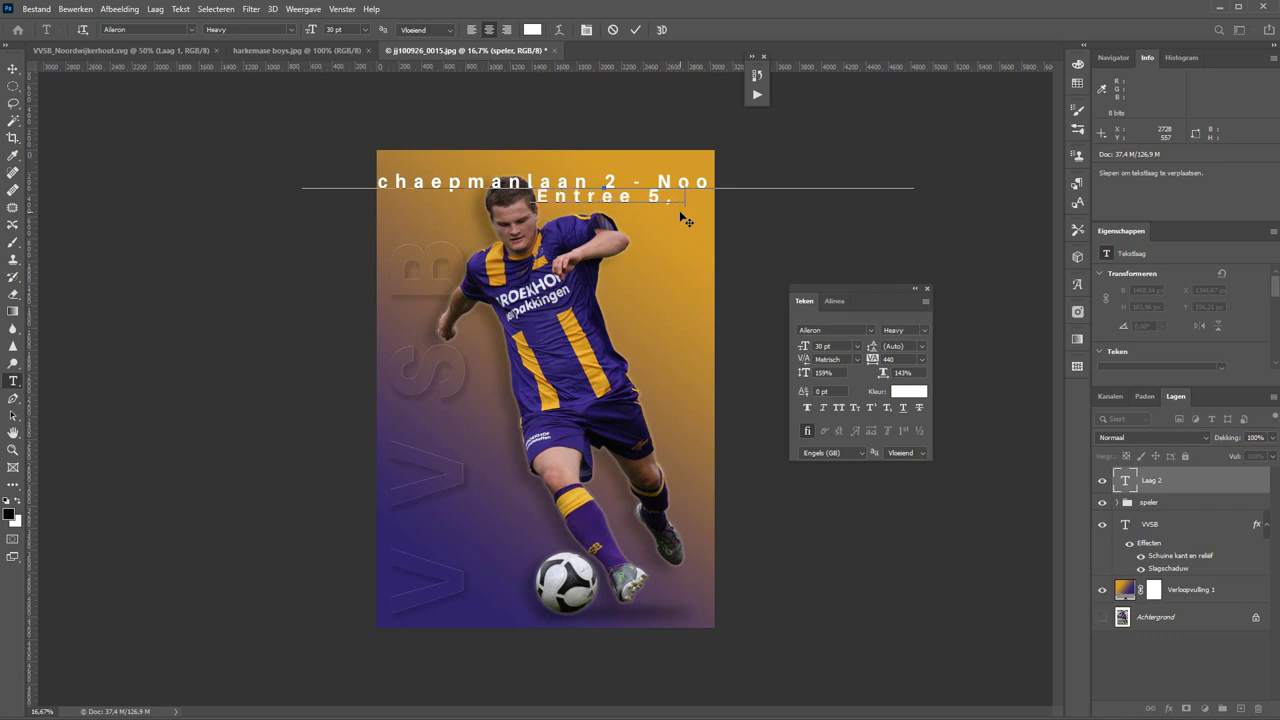
type("-")
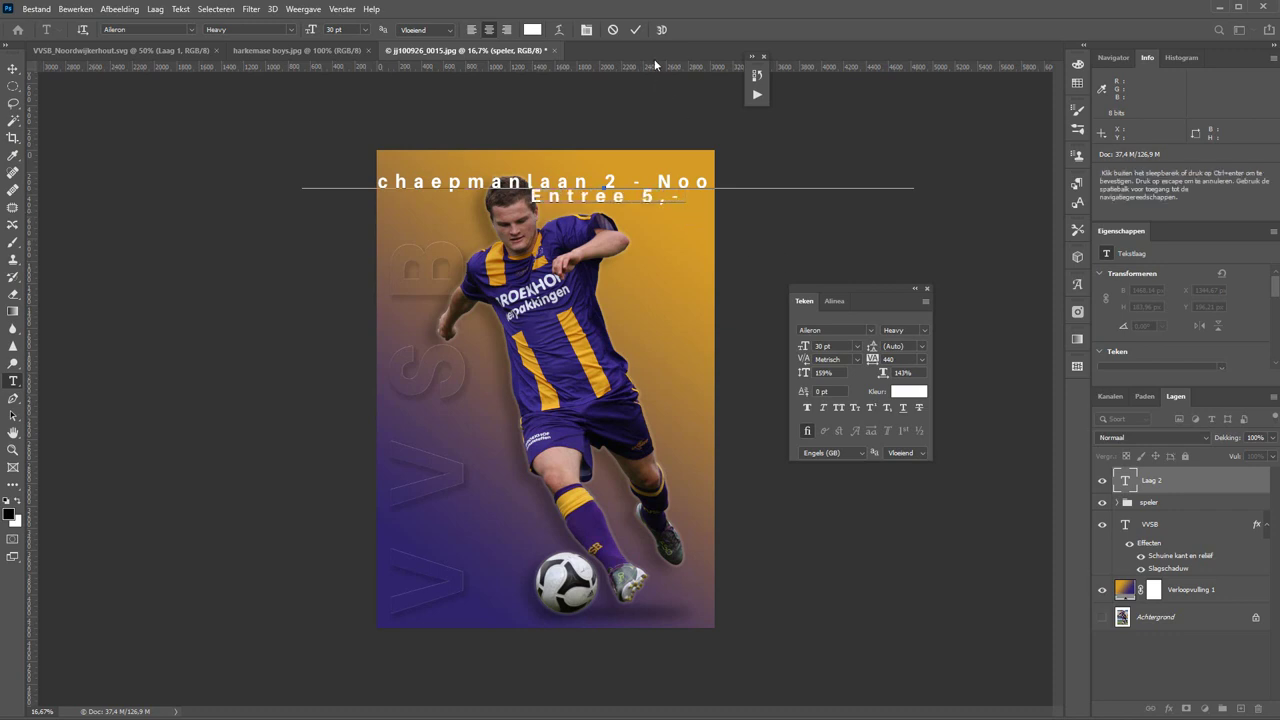
left_click(471, 30)
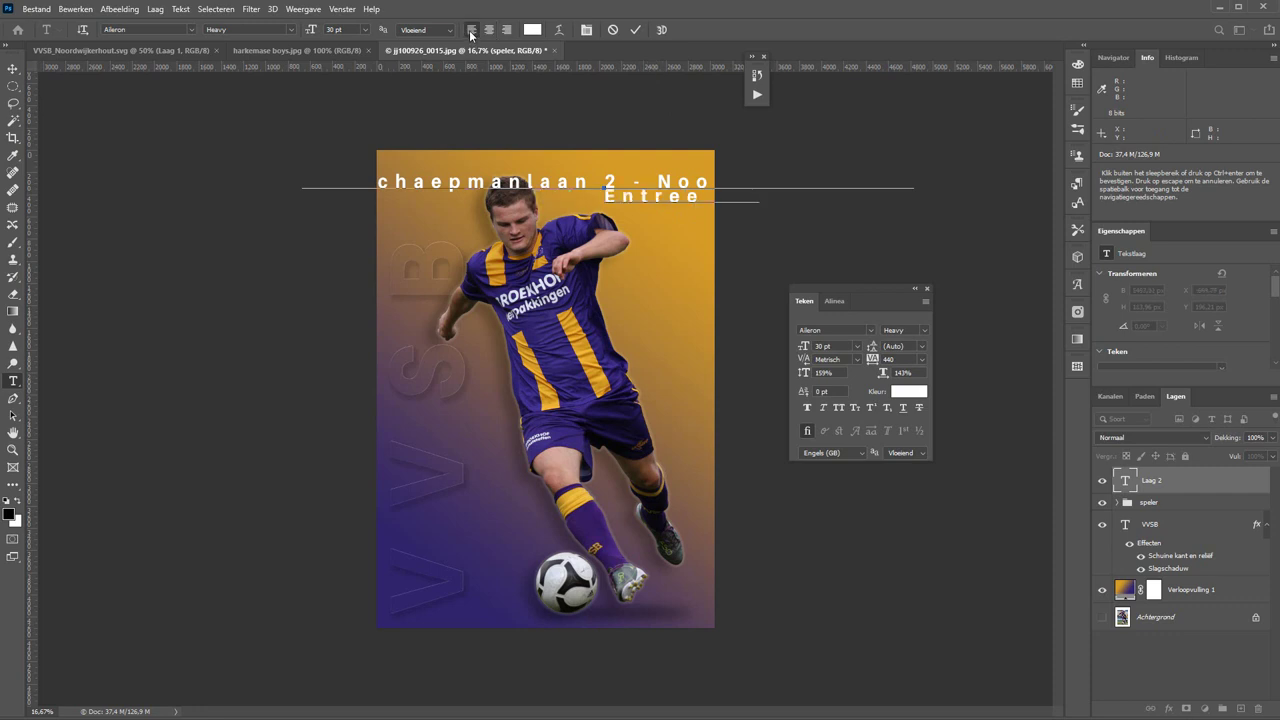
key("ctrl+a")
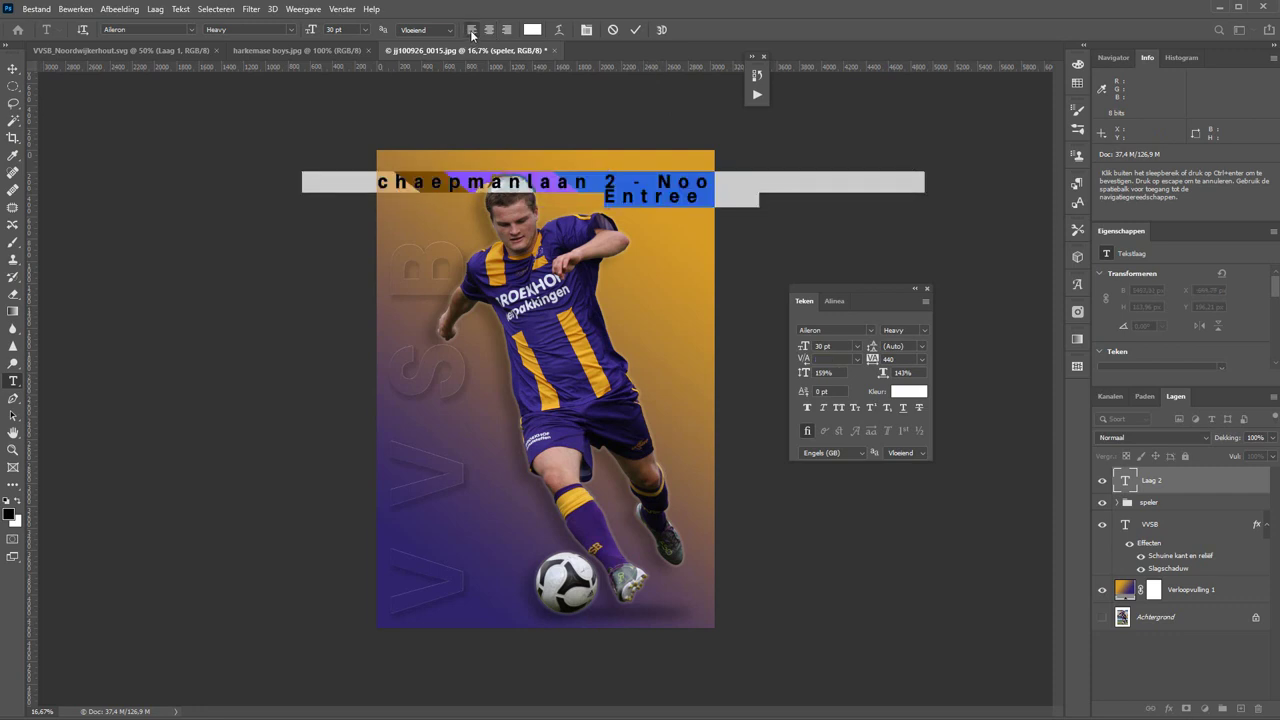
left_click(471, 30)
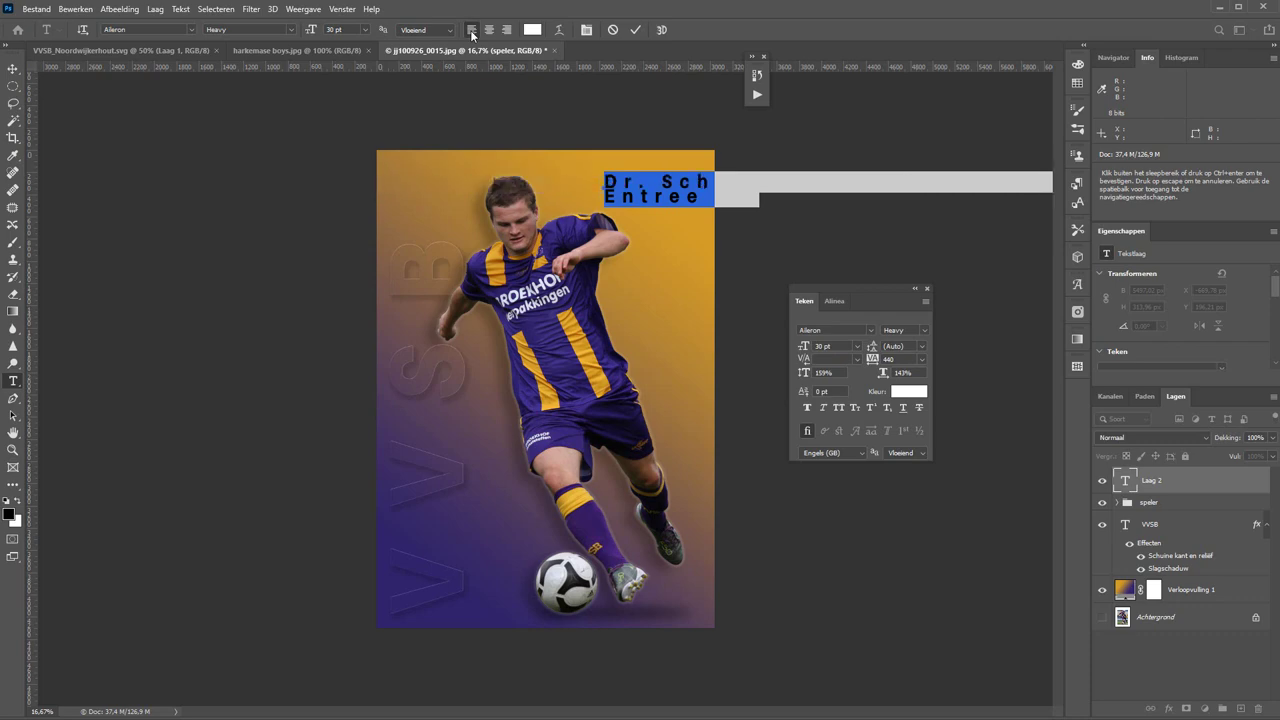
left_click(636, 30)
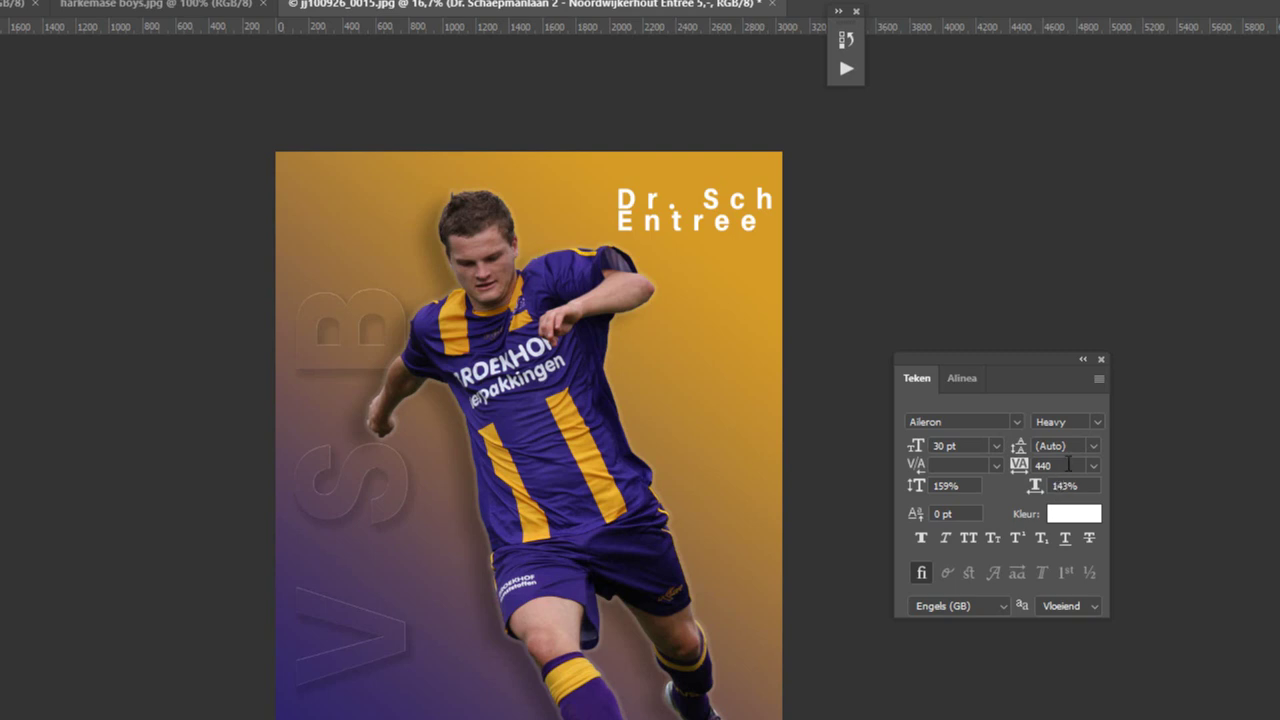
Give the address text 0 tracking and 100% vertical and horizontal scale, and move it bottom-left
left_click(1068, 463)
type("100")
left_click(1065, 486)
type("100")
left_click(950, 486)
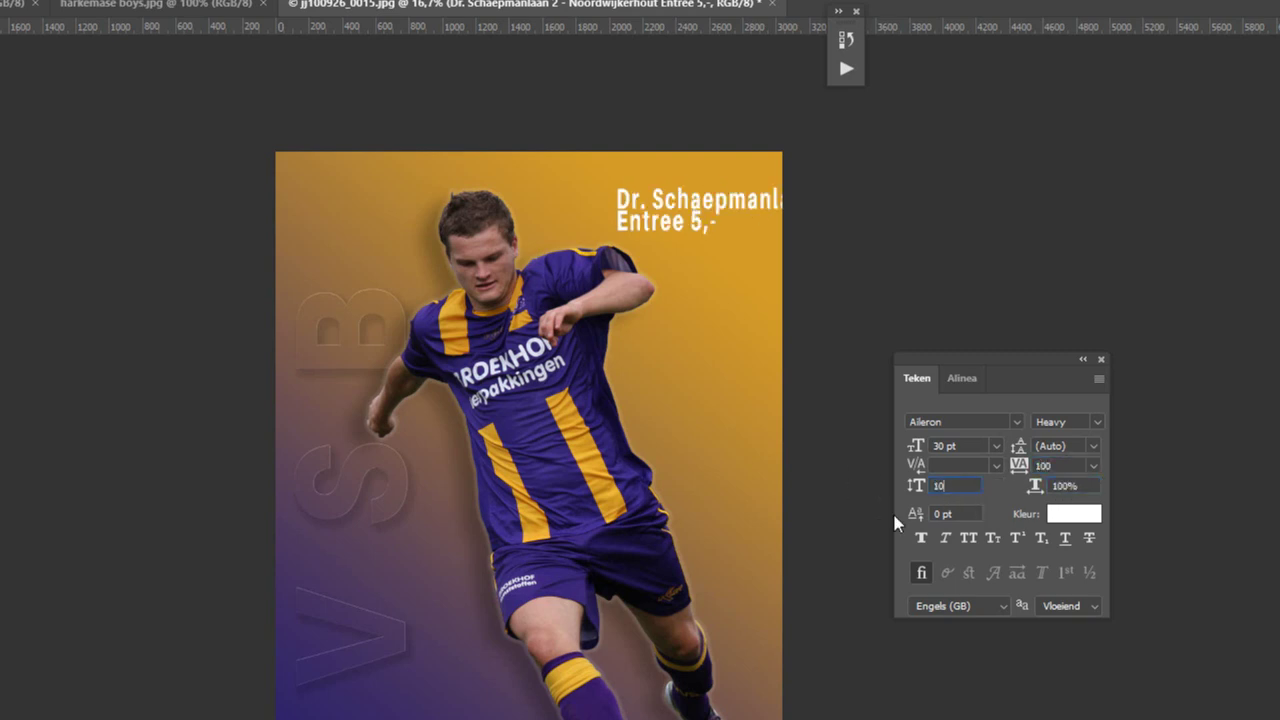
type("100")
key("Tab")
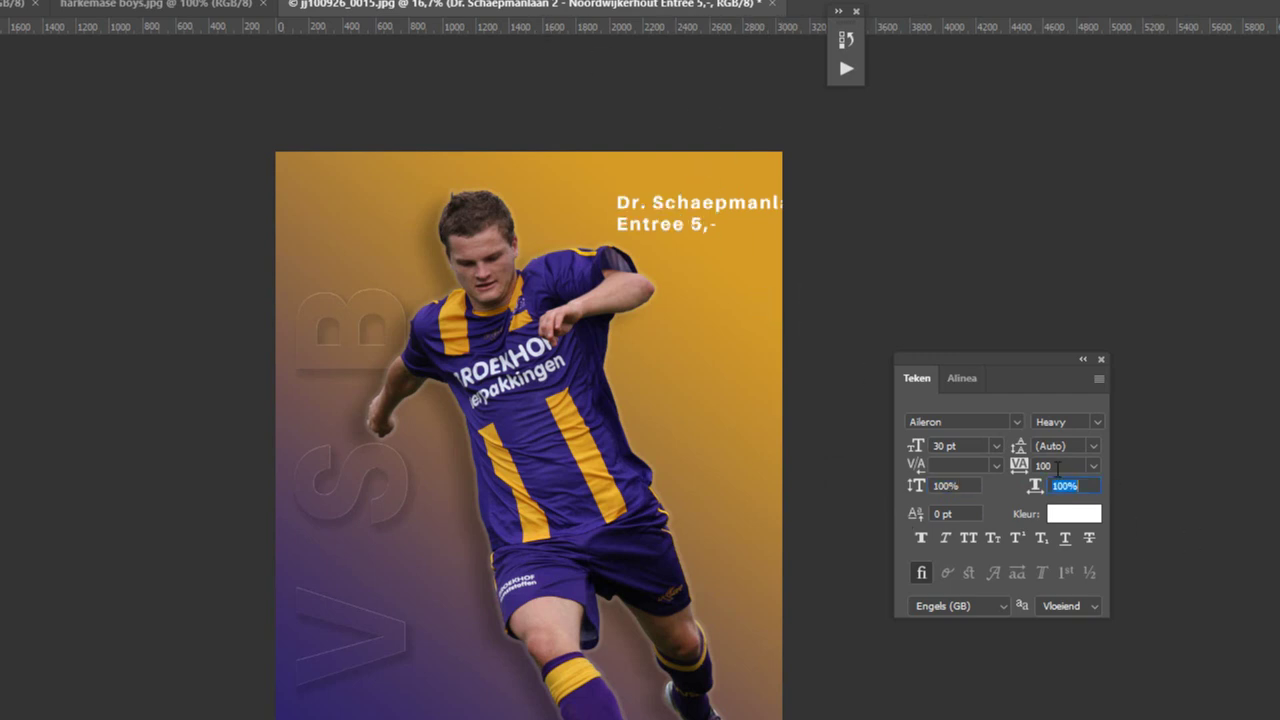
left_click(1055, 465)
type("0")
key("Tab")
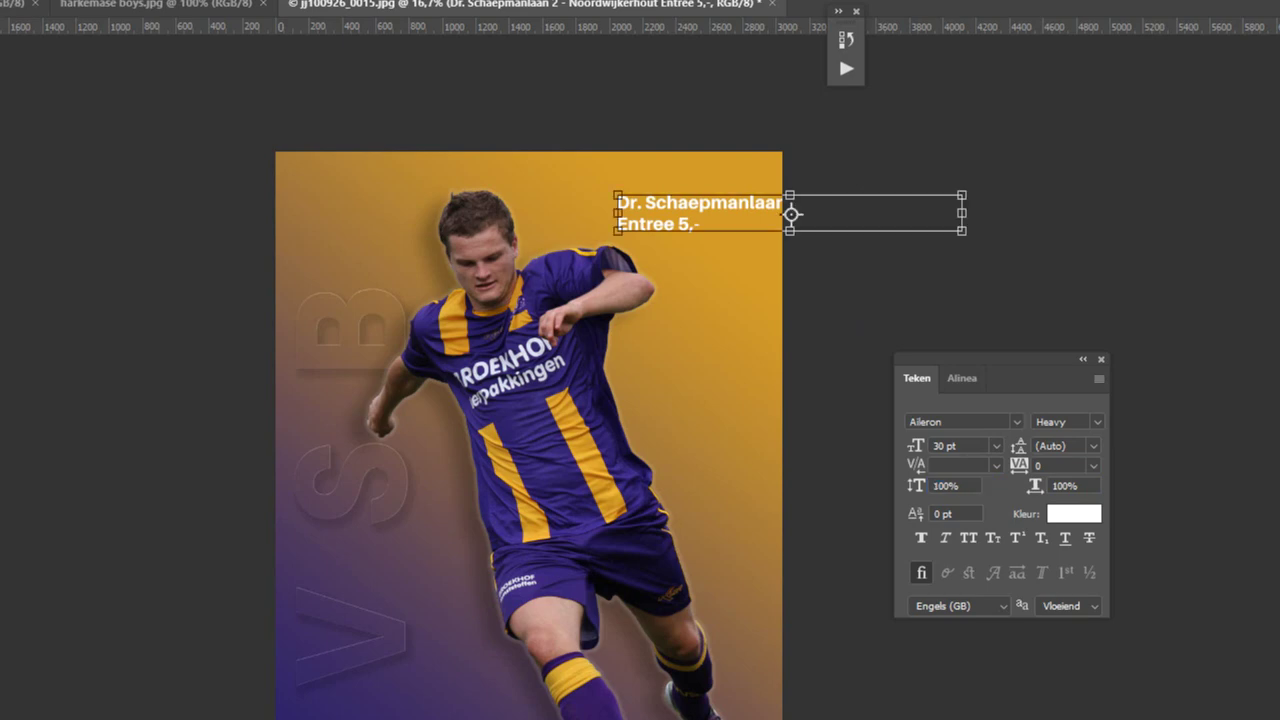
key("Return")
left_click_drag(676, 260, 404, 620)
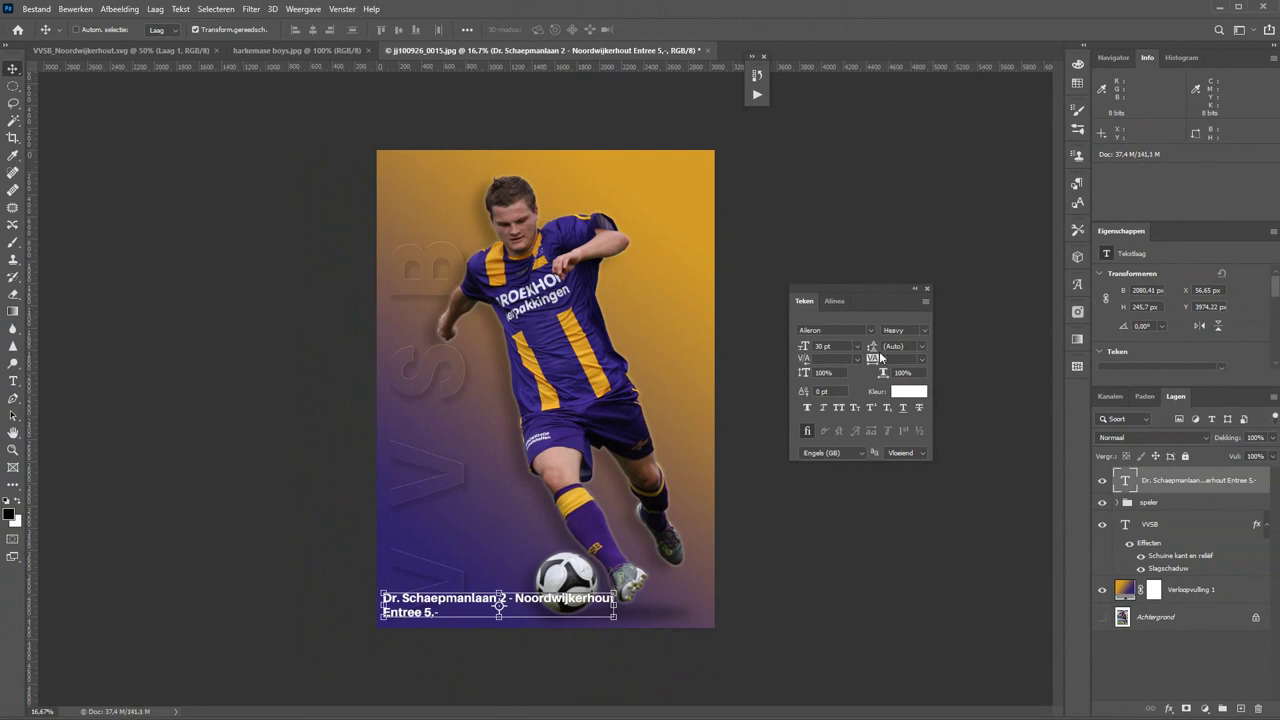
Shrink the address text to 16 pt and nudge it slightly lower
left_click(856, 347)
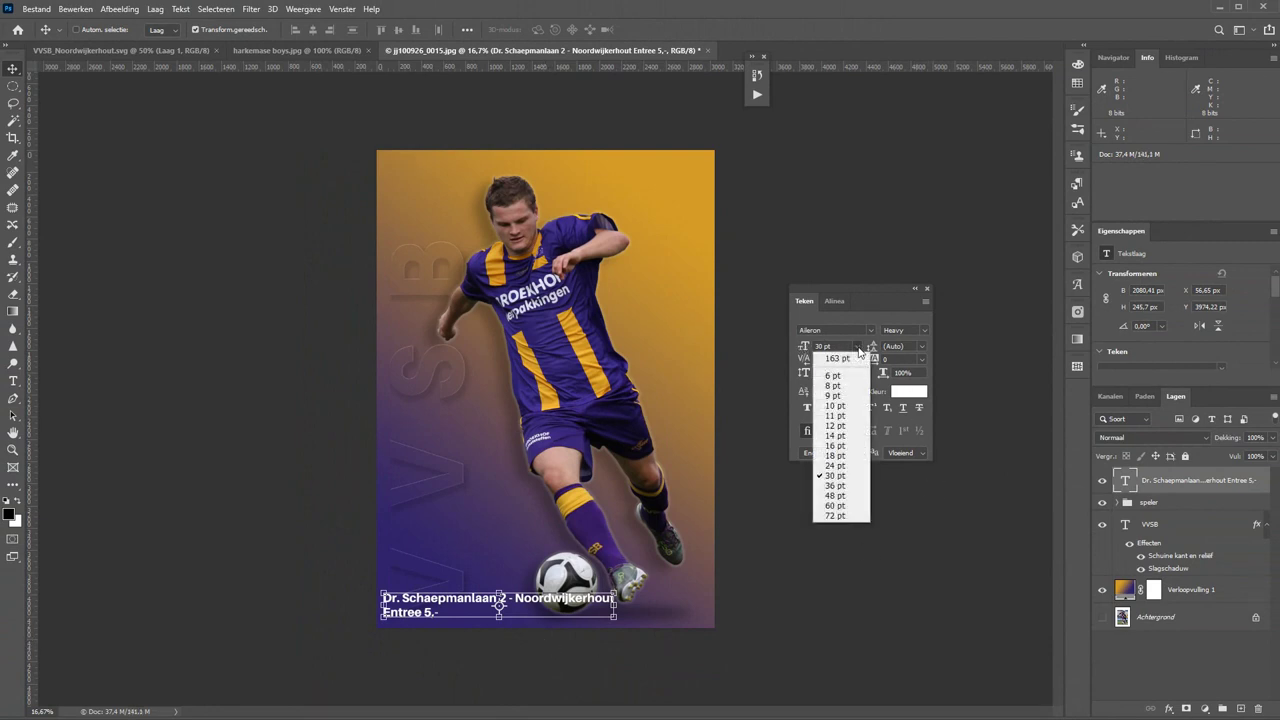
left_click(837, 452)
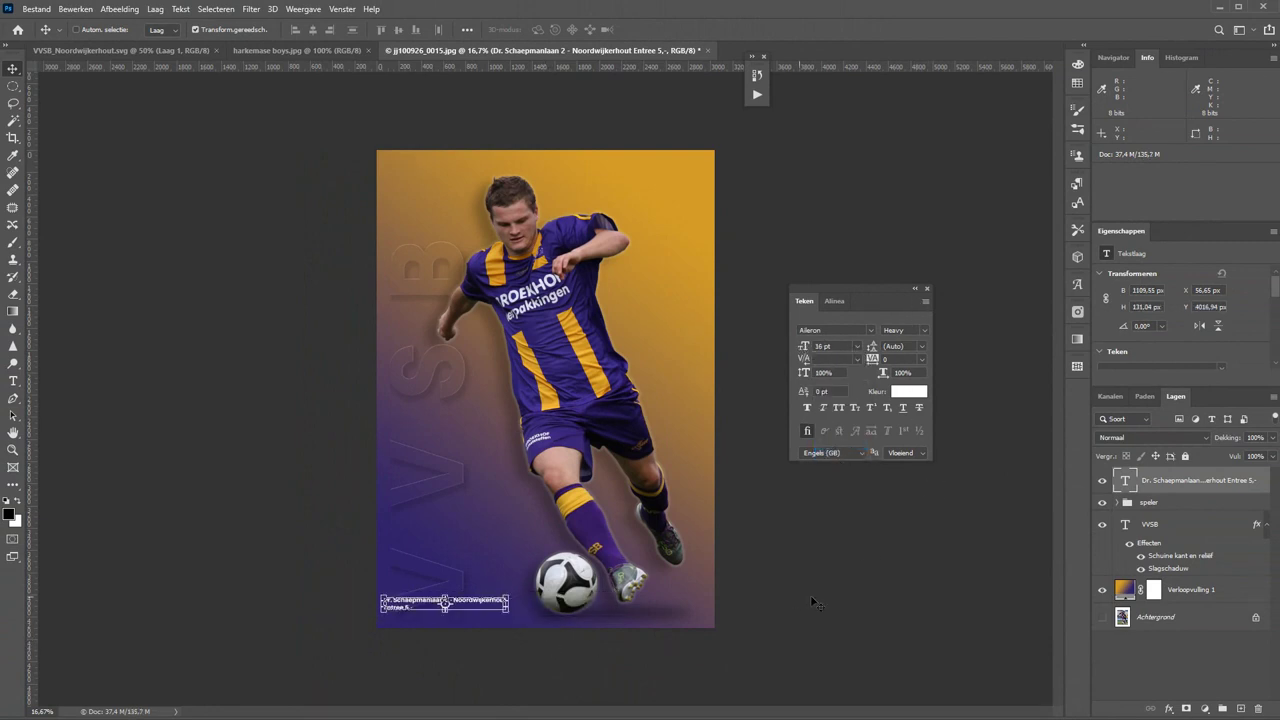
scroll(390, 615, "up", 5)
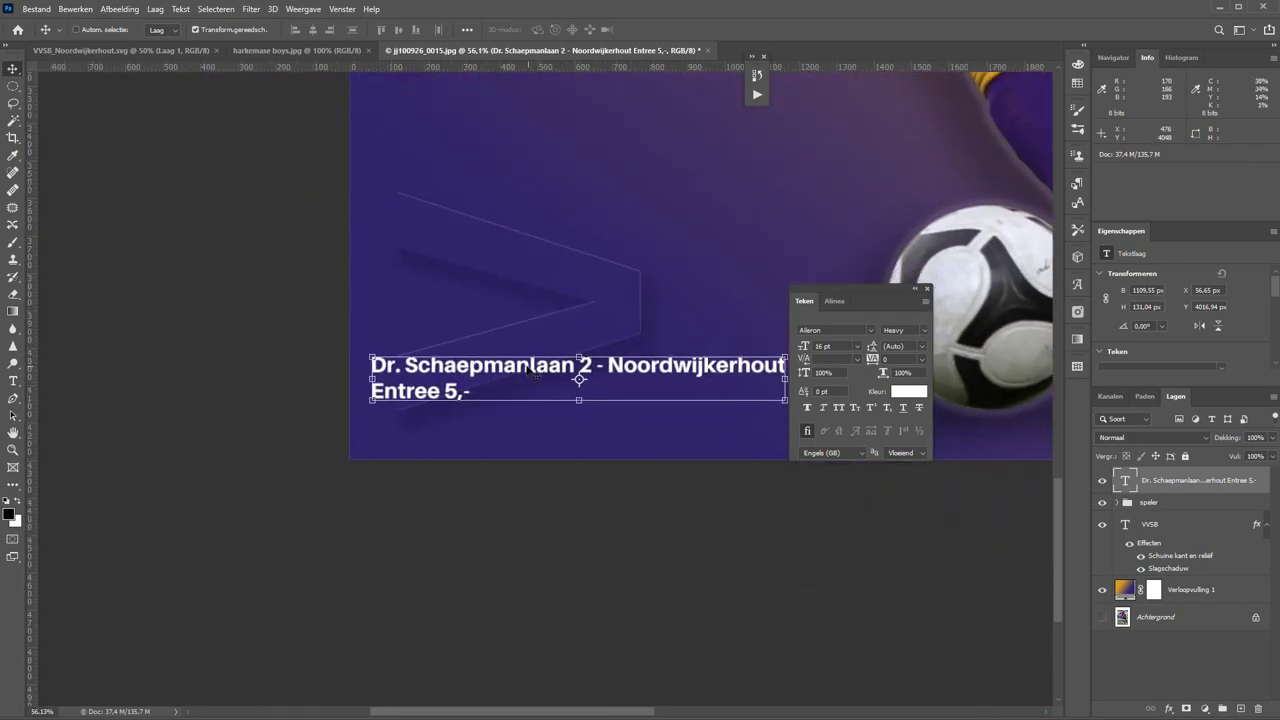
left_click_drag(528, 371, 532, 410)
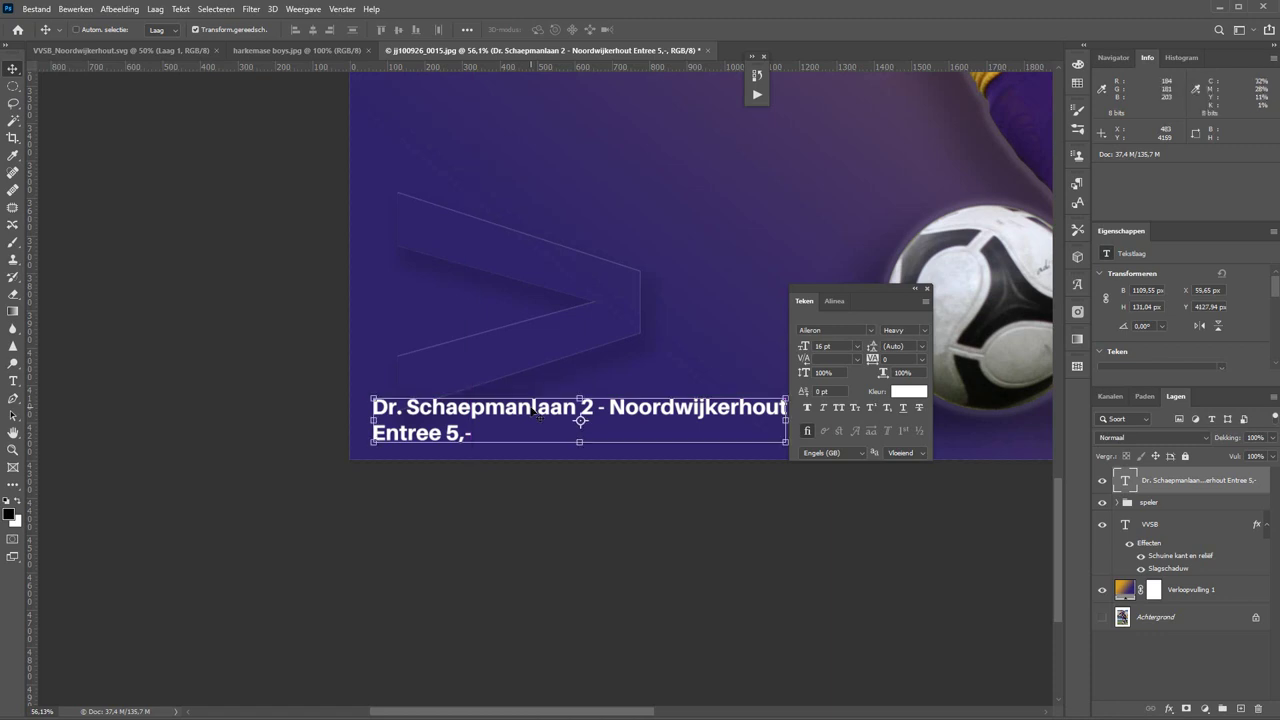
key("ctrl+minus")
key("ctrl+minus")
key("ctrl+minus")
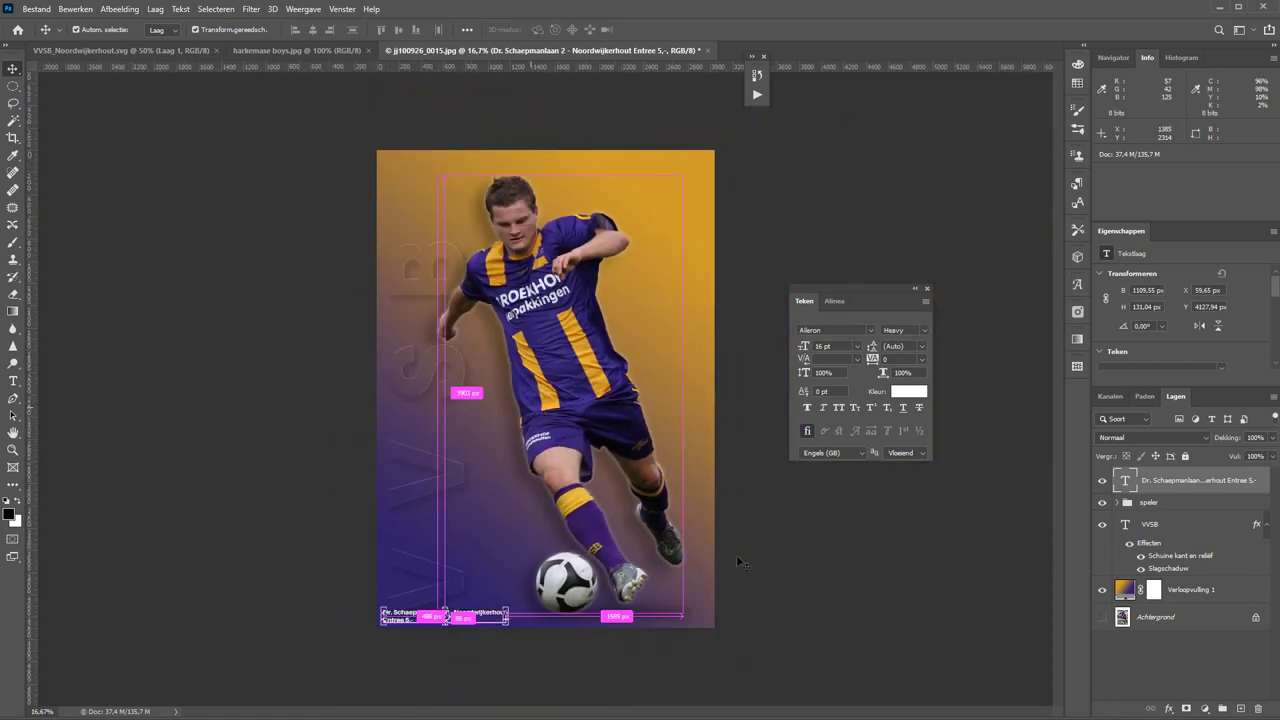
Select the speler group and shift the player slightly to the left
left_click(1172, 618)
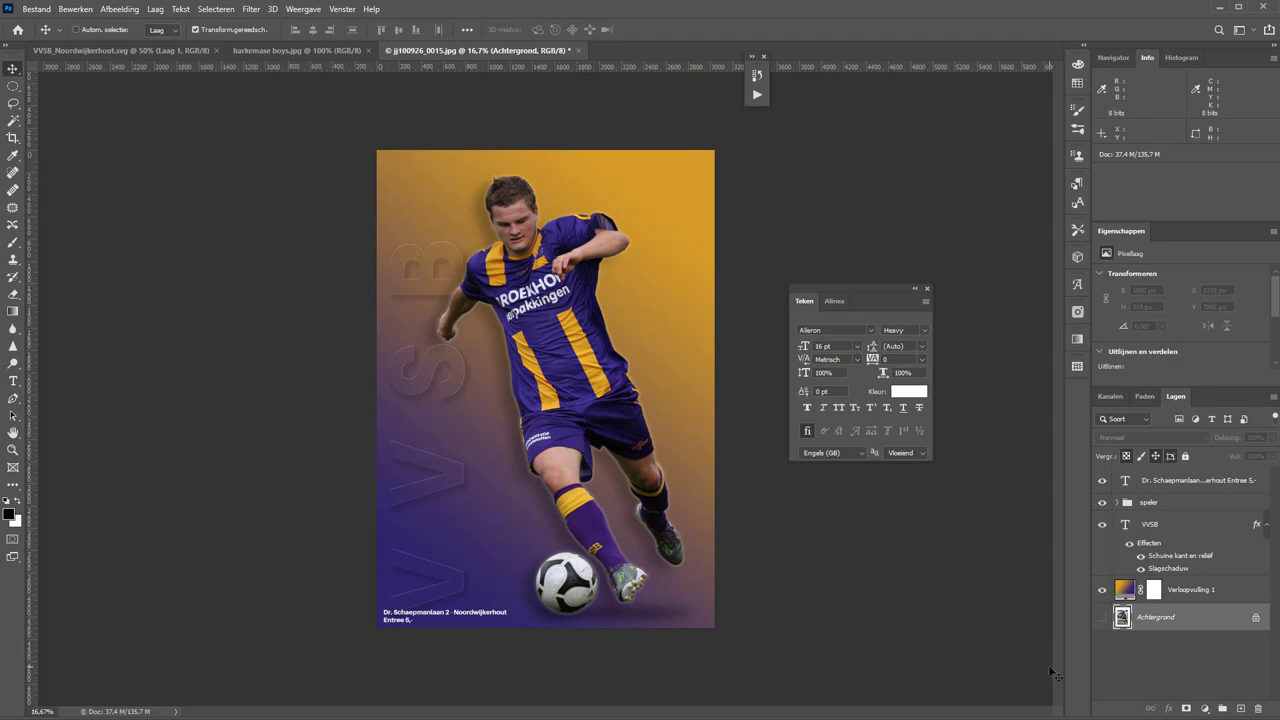
left_click(1185, 508)
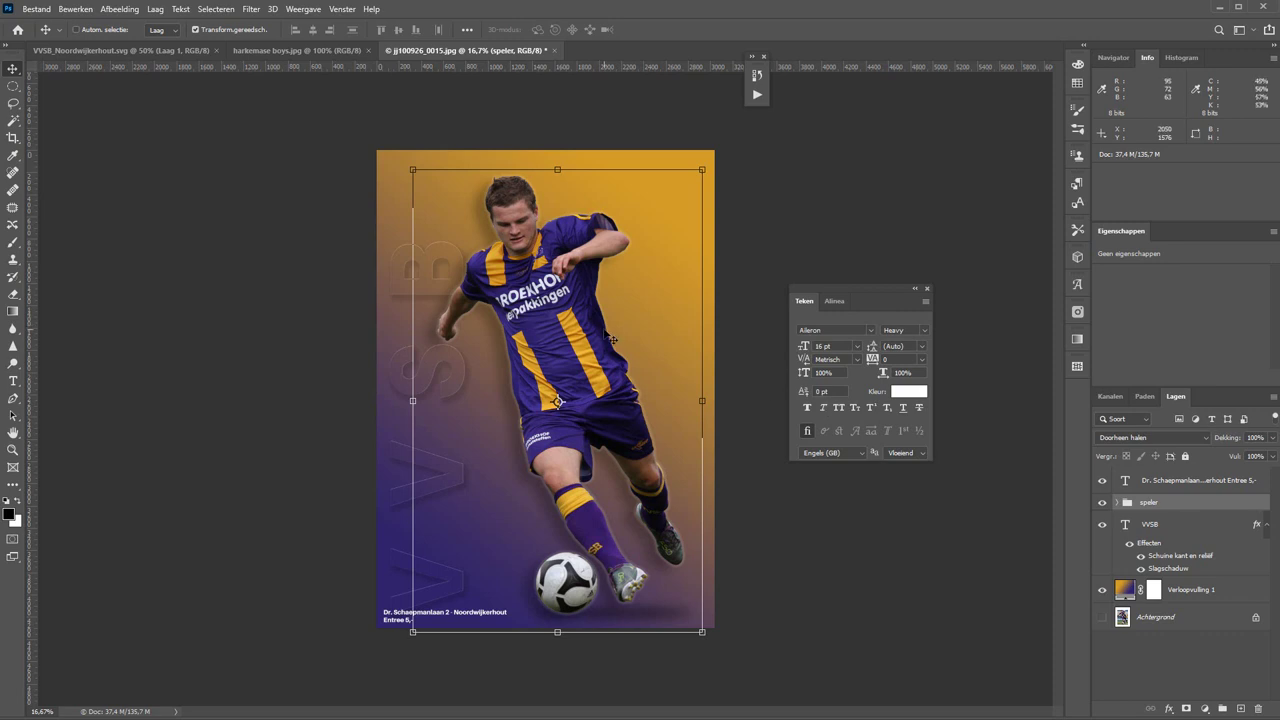
mouse_move(584, 350)
left_mouse_down()
mouse_move(551, 350)
mouse_move(551, 336)
left_mouse_up()
left_click(445, 613, "ctrl")
scroll(533, 213, "up", 5)
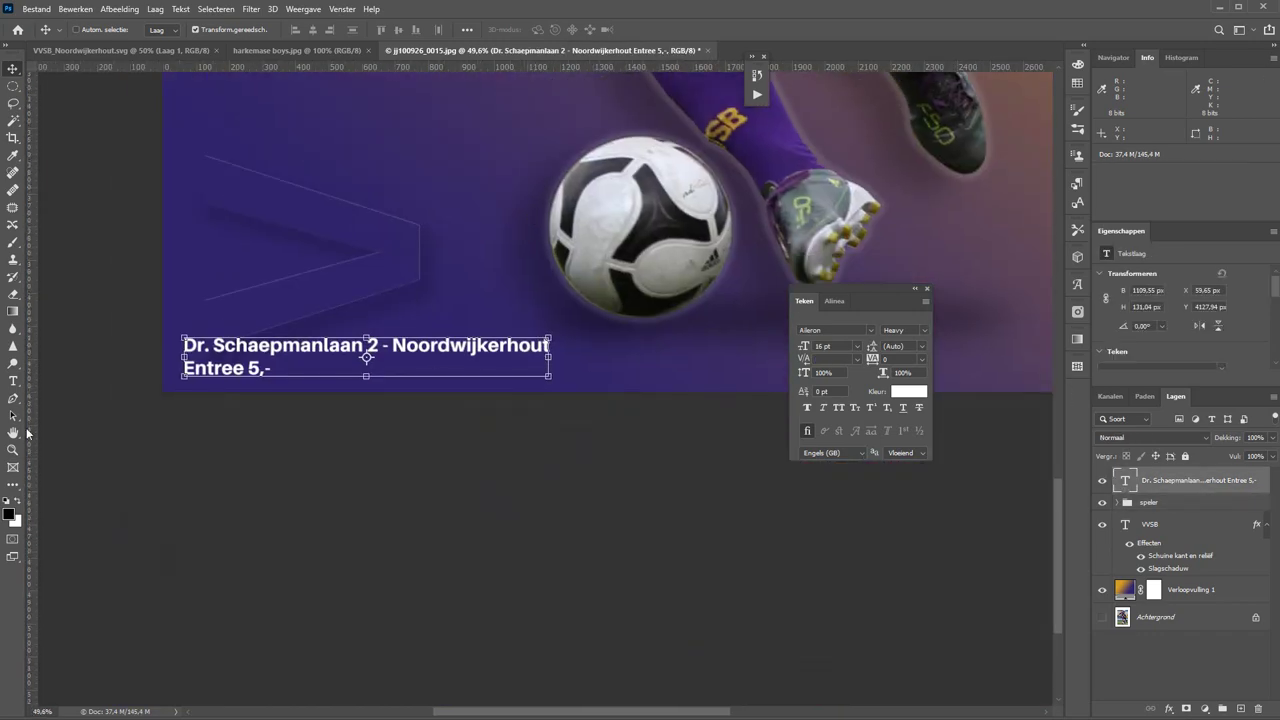
Join the address text onto a single line
key("t")
left_click(568, 384)
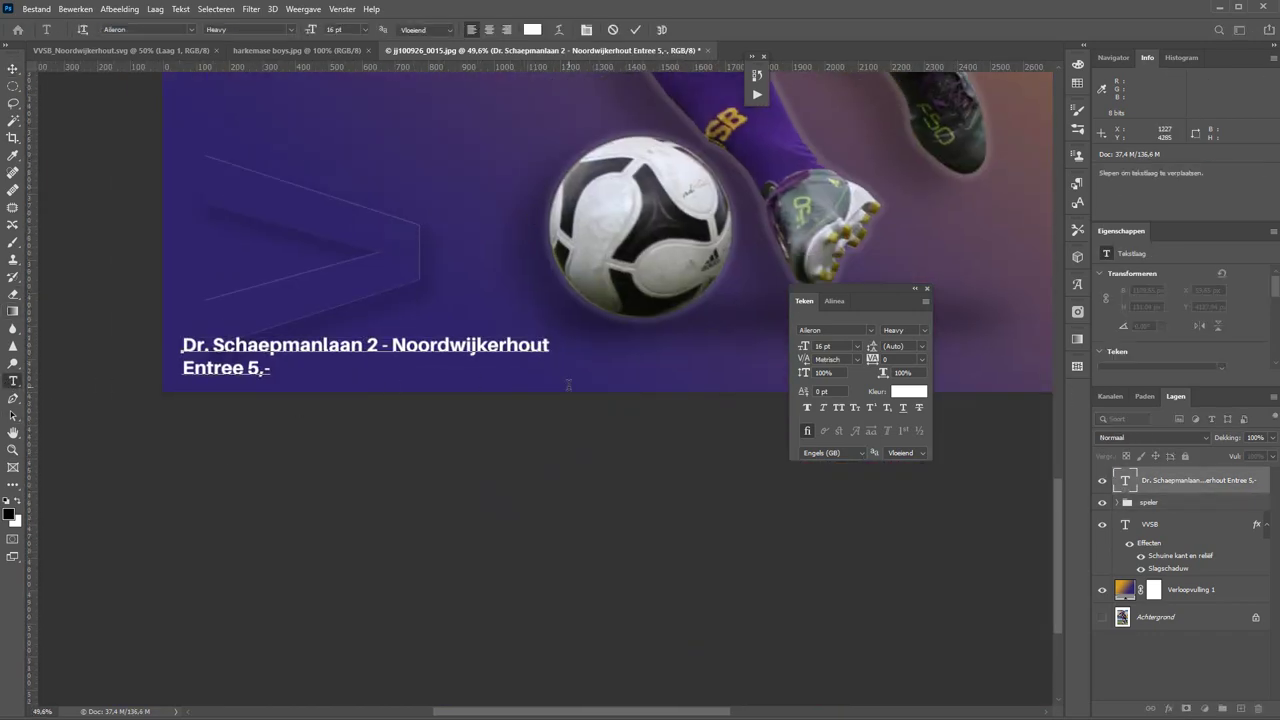
key("BackSpace")
type("| Entree 5,-")
key("shift+Left")
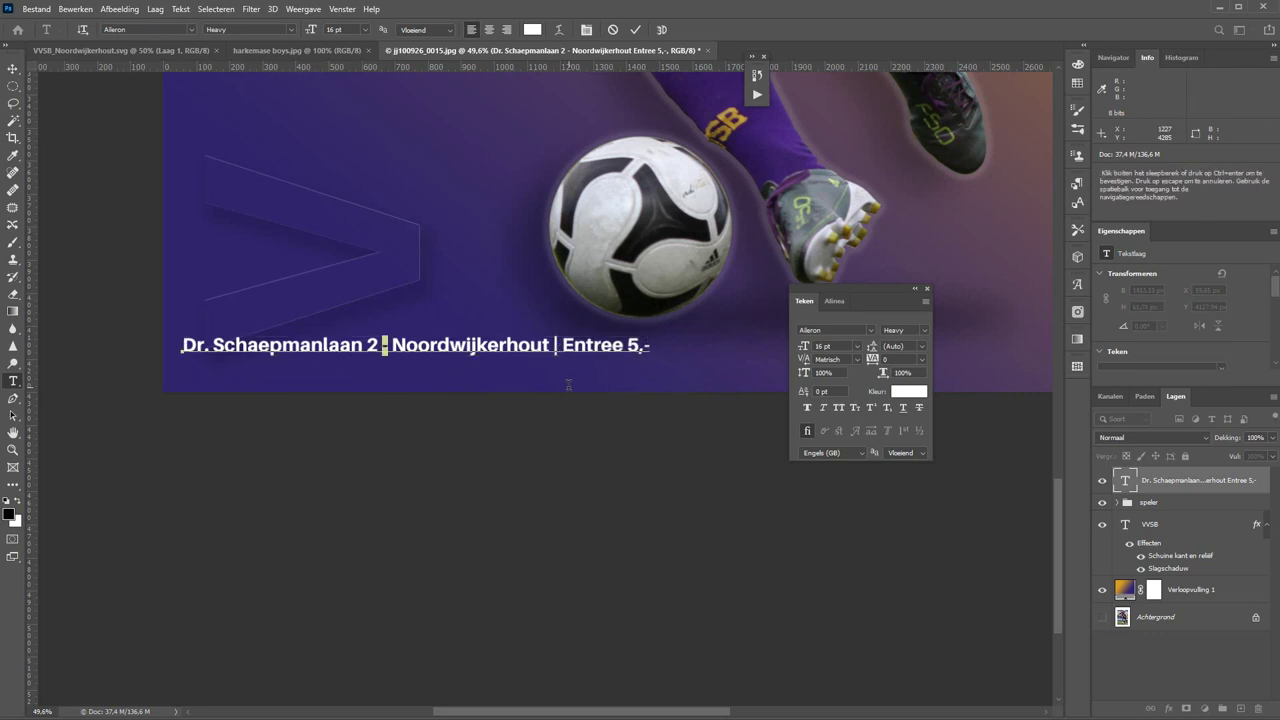
type("|")
left_click(635, 29)
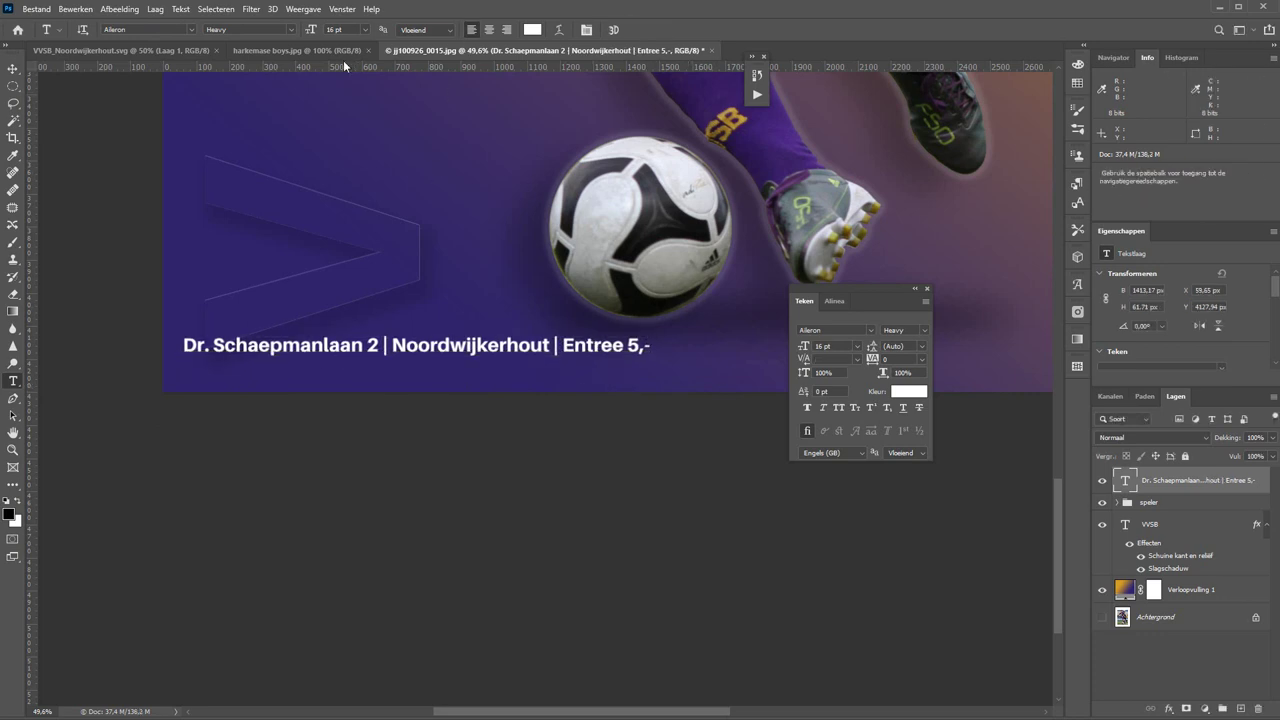
Enlarge the address to 24 pt and centre it along the bottom beneath the ball
left_click(857, 346)
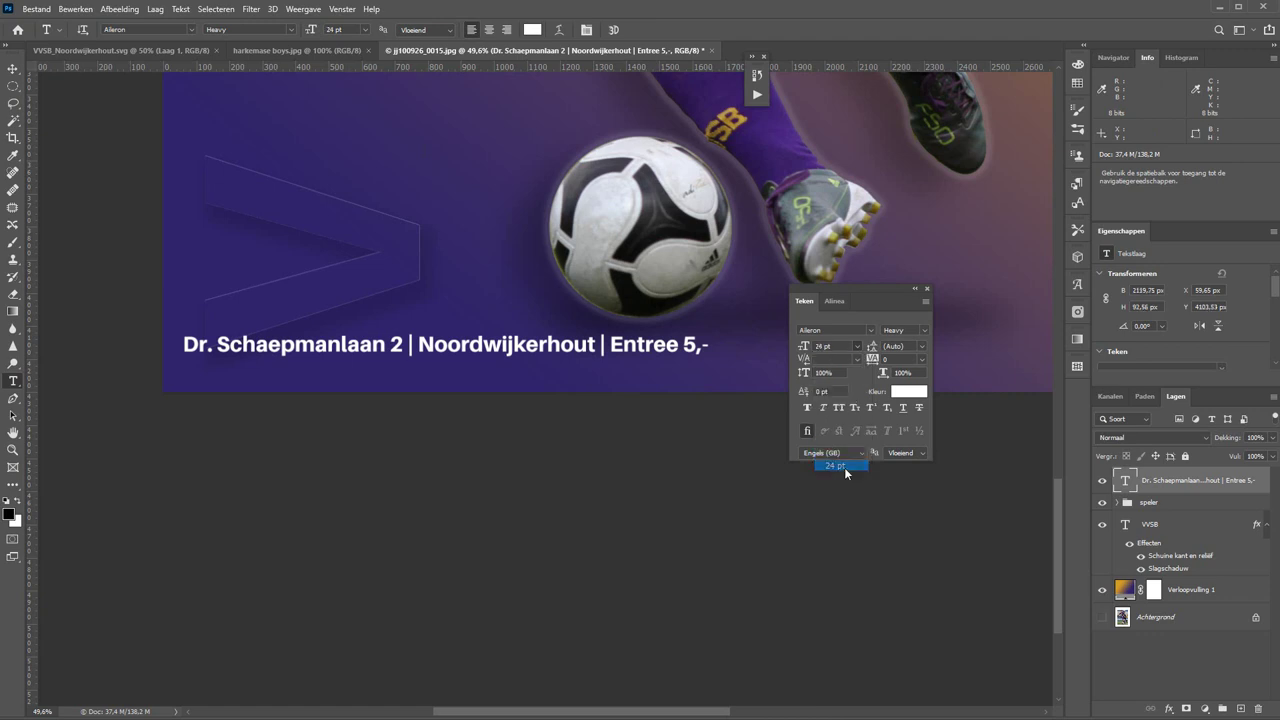
left_click(844, 467)
scroll(567, 403, "down", 3)
left_click_drag(868, 297, 960, 204)
key("v")
left_click_drag(551, 375, 667, 393)
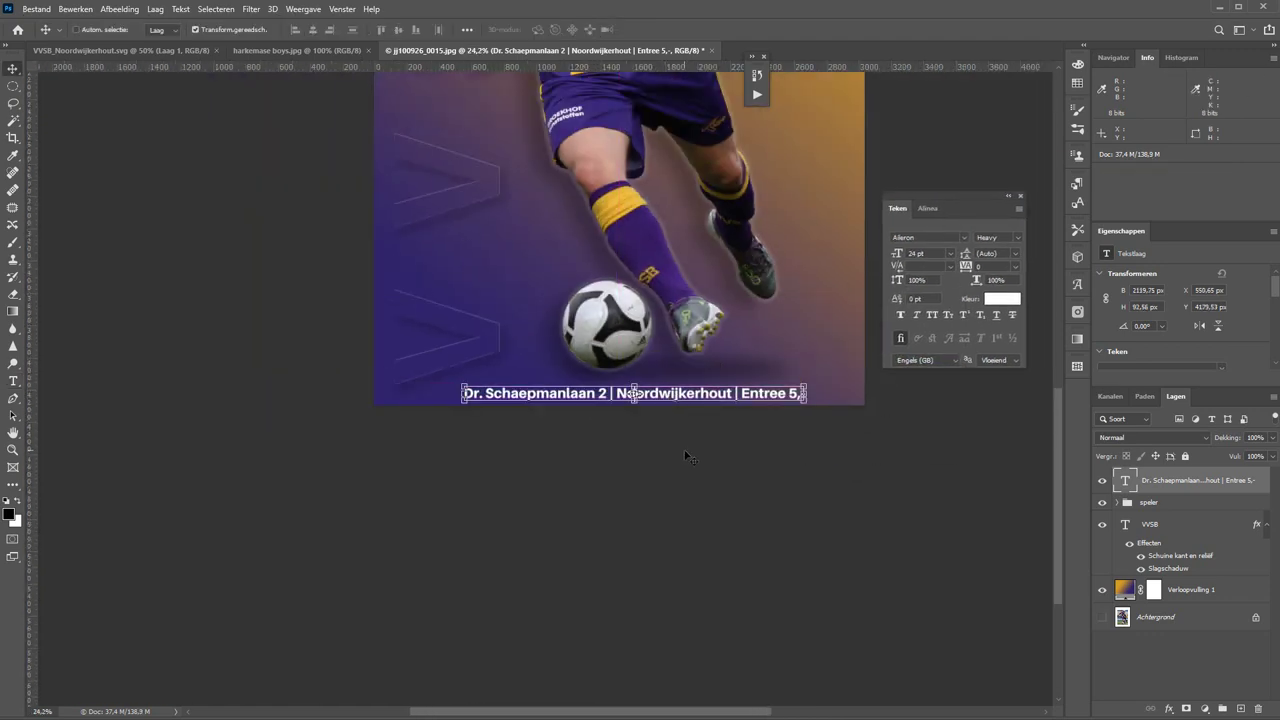
key("shift+Left")
key("shift+Up")
scroll(634, 272, "down", 2)
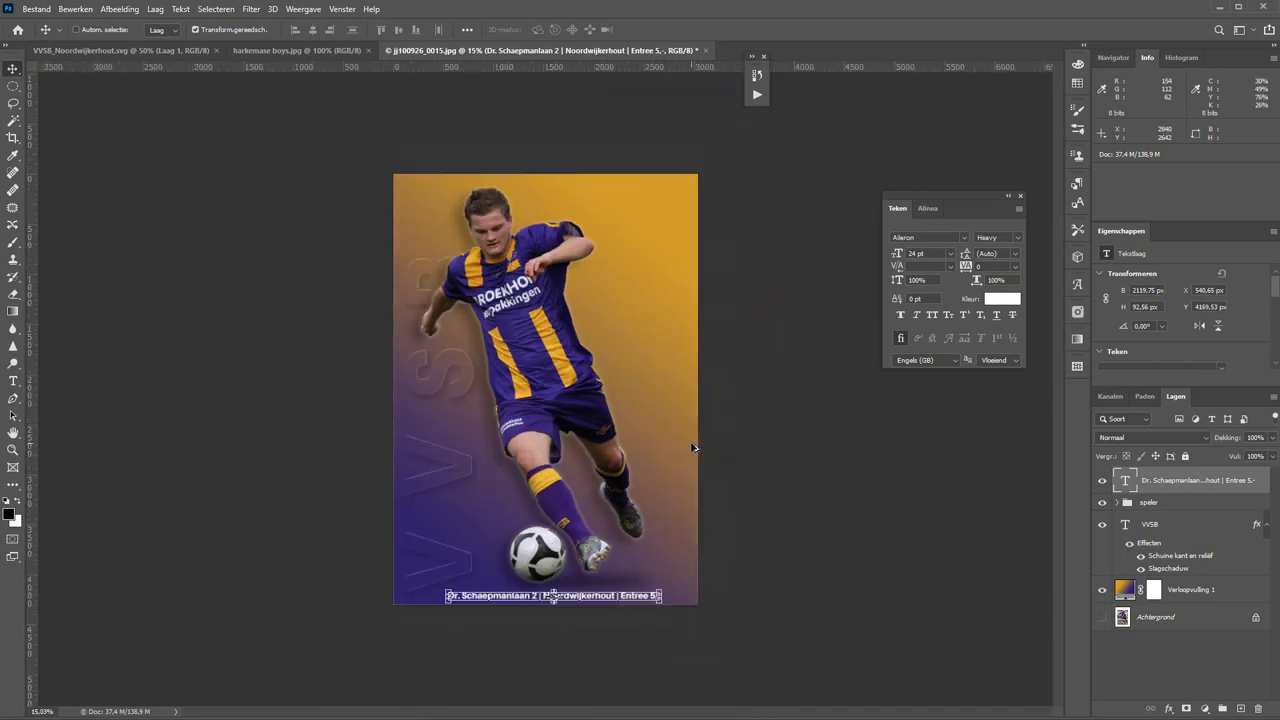
scroll(634, 272, "up", 1)
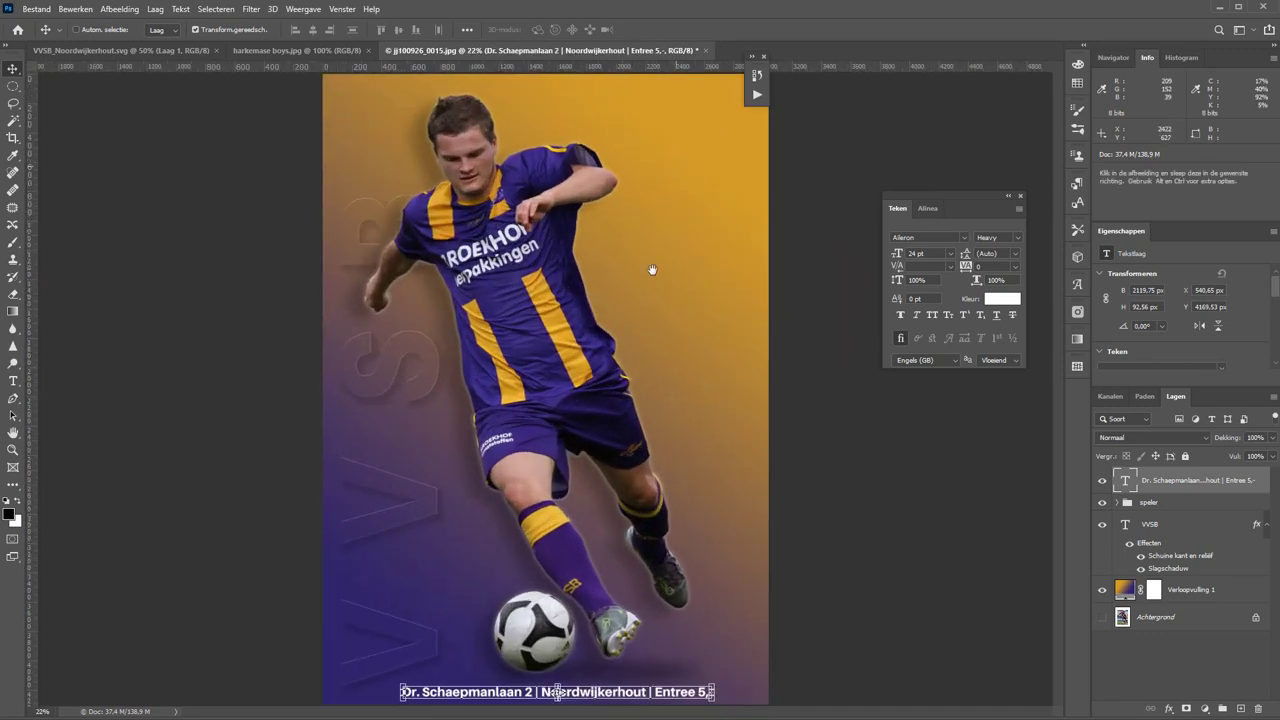
scroll(654, 271, "up", 2)
scroll(623, 286, "up", 1)
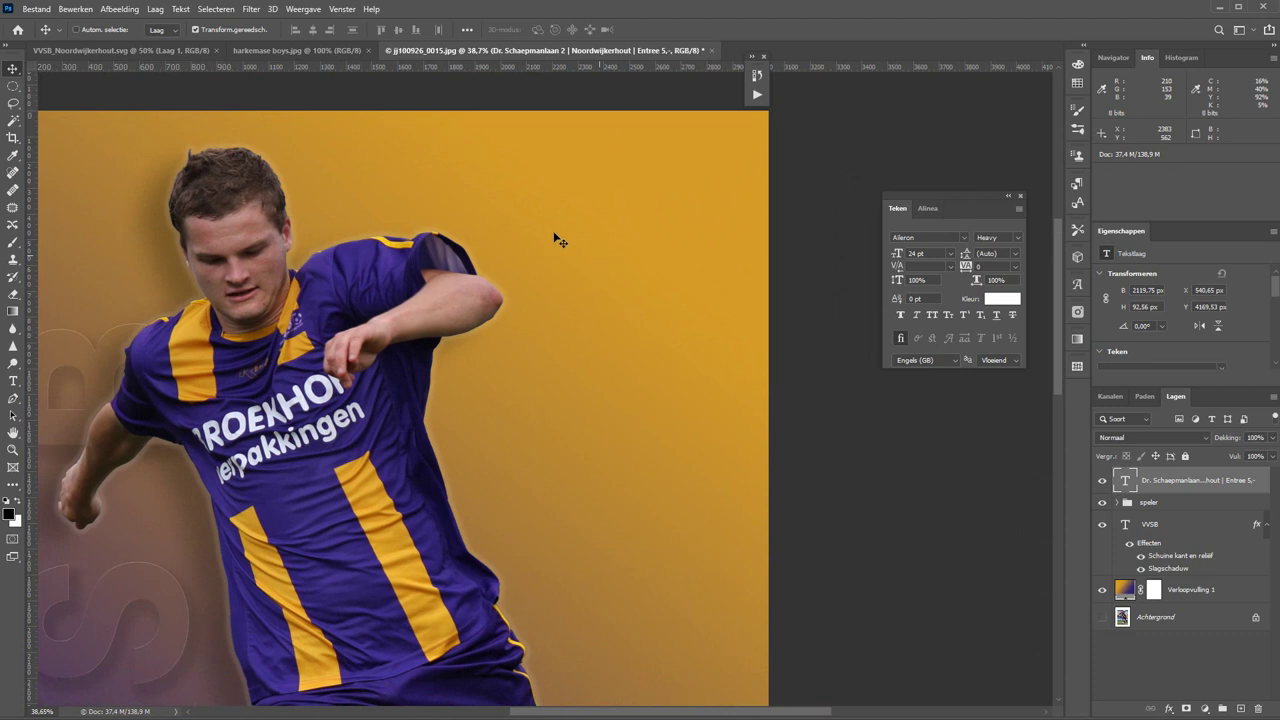
Copy the VVSB crest layer into the poster as Laag 2, then show the Harkemase Boys image
left_click(117, 48)
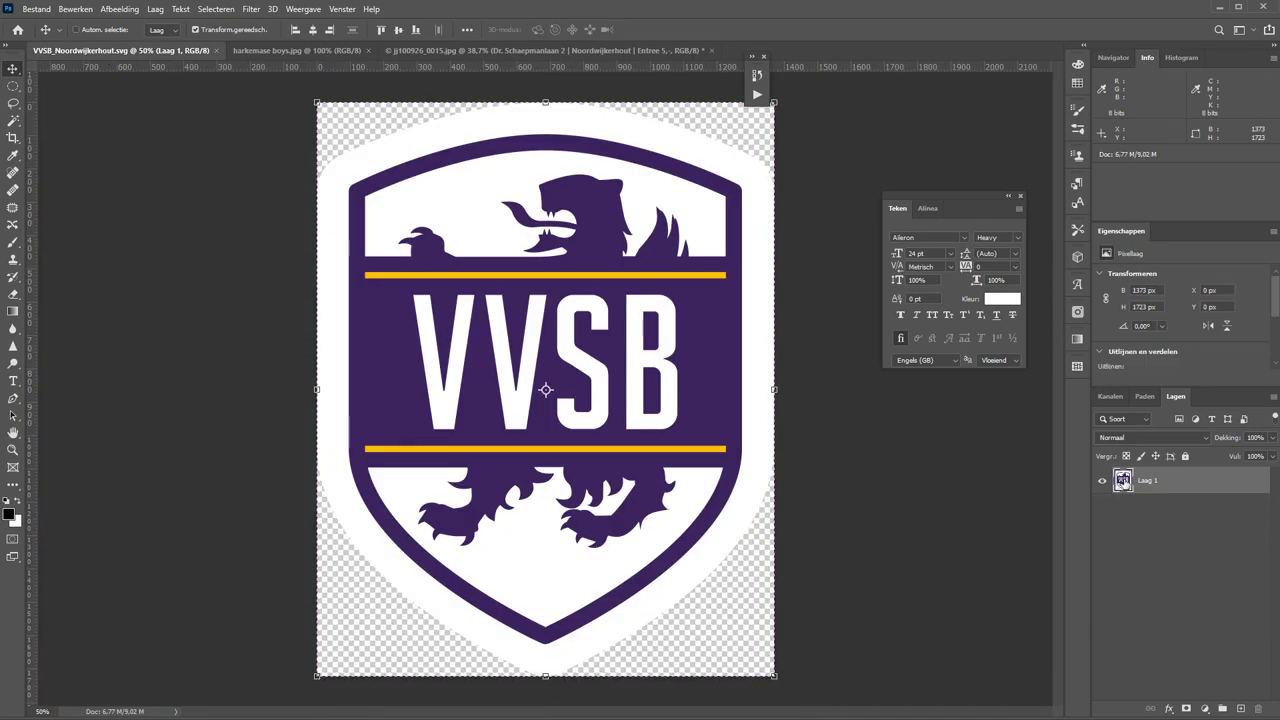
mouse_move(1124, 483)
left_mouse_down()
mouse_move(722, 389)
mouse_move(474, 48)
left_mouse_up()
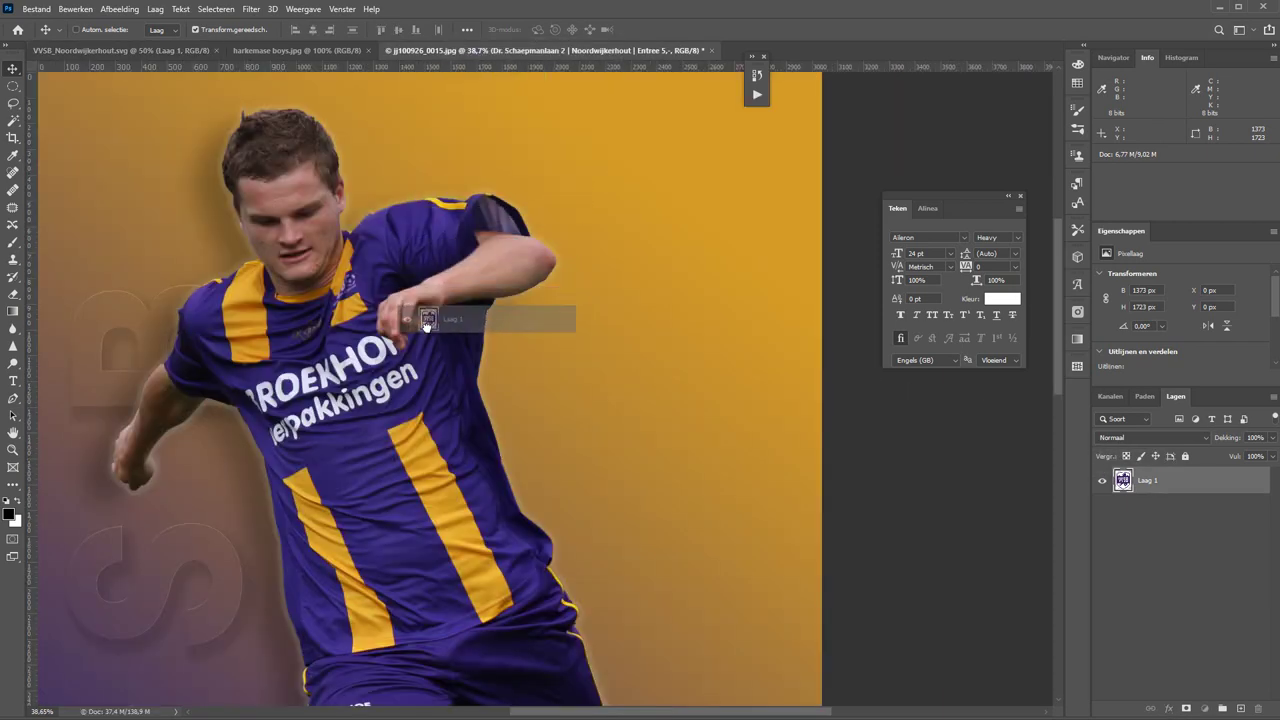
left_click_drag(473, 54, 450, 383)
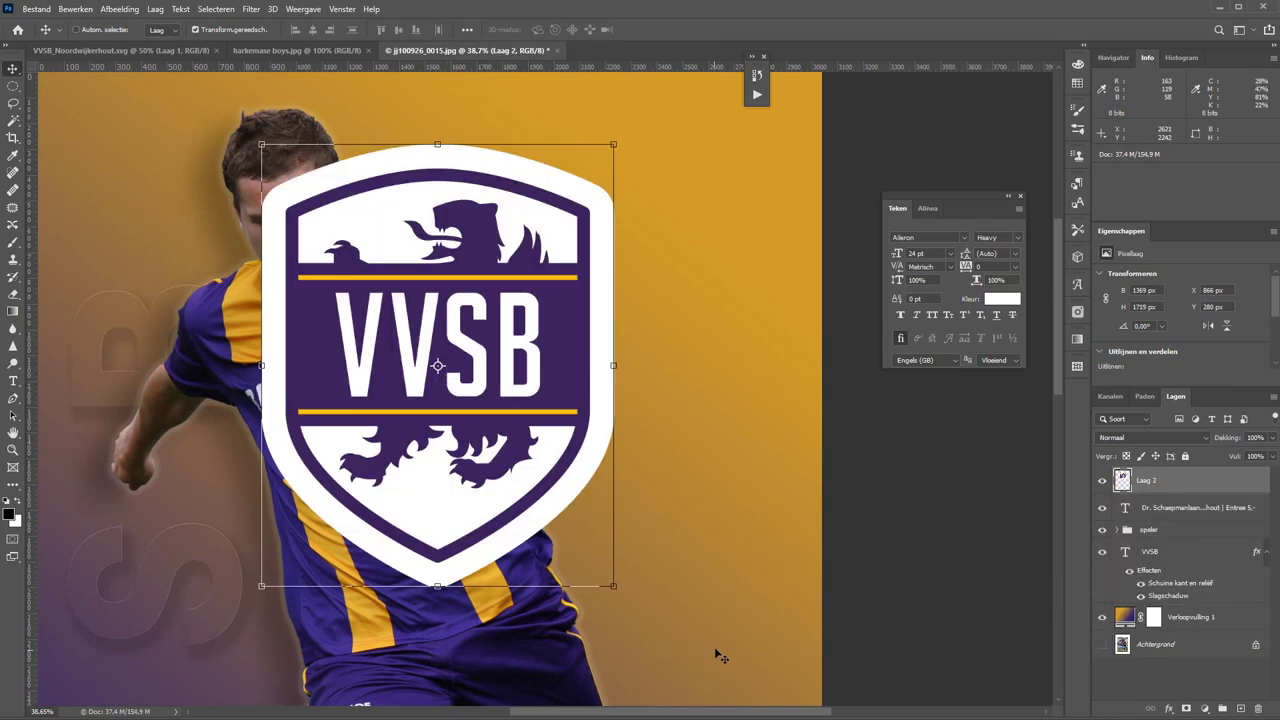
left_click(263, 52)
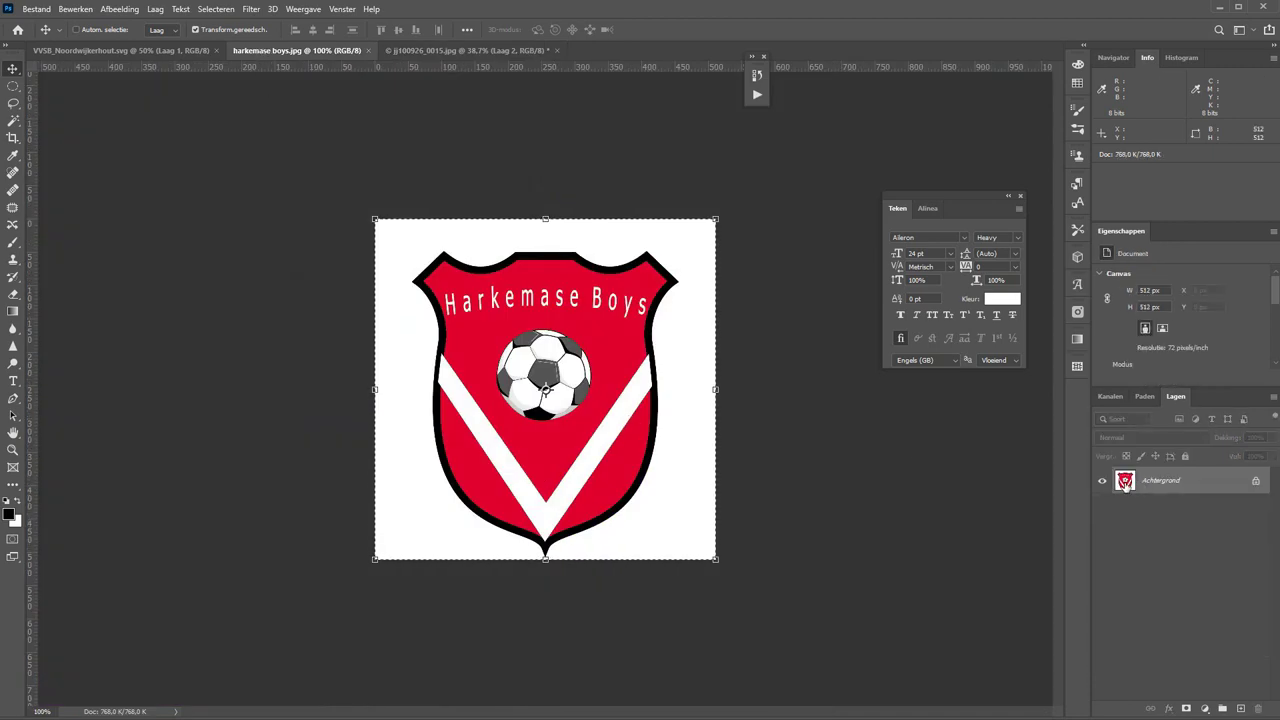
Copy the Harkemase Boys logo into the poster, place it top-right and scale it to 366 px
mouse_move(1143, 483)
left_mouse_down()
mouse_move(403, 53)
mouse_move(487, 380)
left_mouse_up()
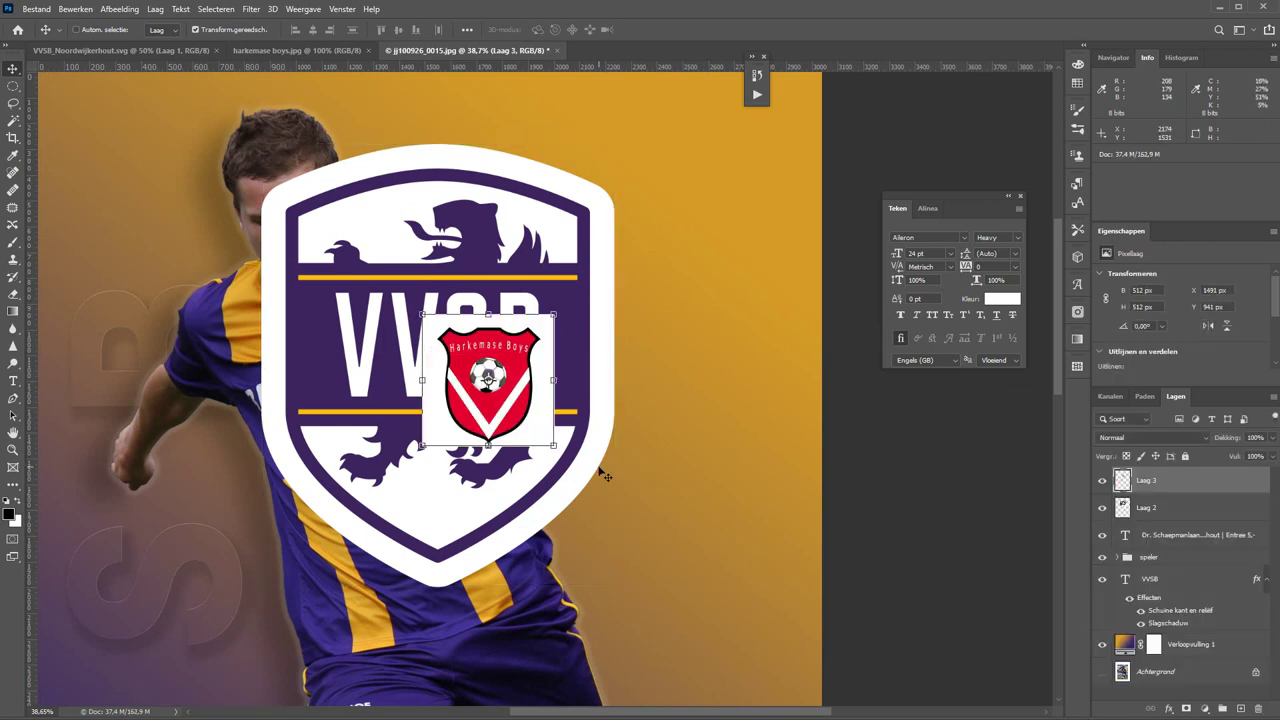
scroll(637, 435, "down", 2)
scroll(637, 435, "down", 1)
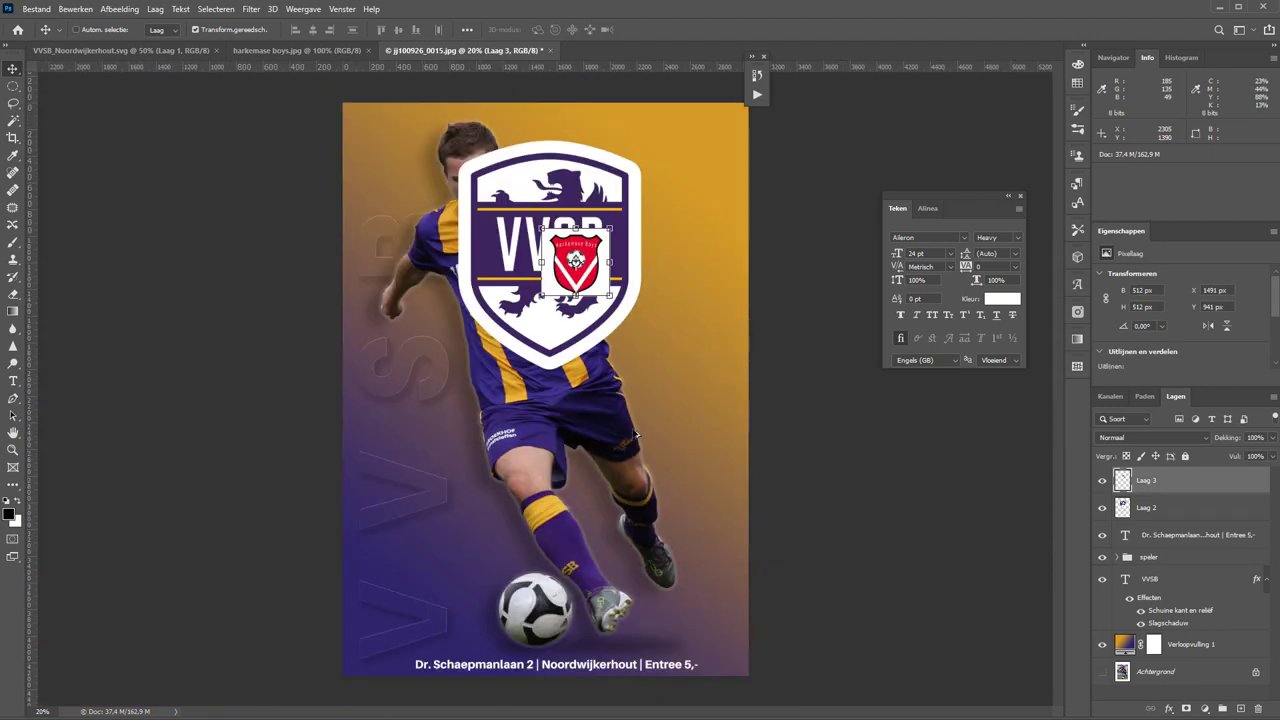
scroll(637, 435, "up", 1)
scroll(637, 435, "down", 1)
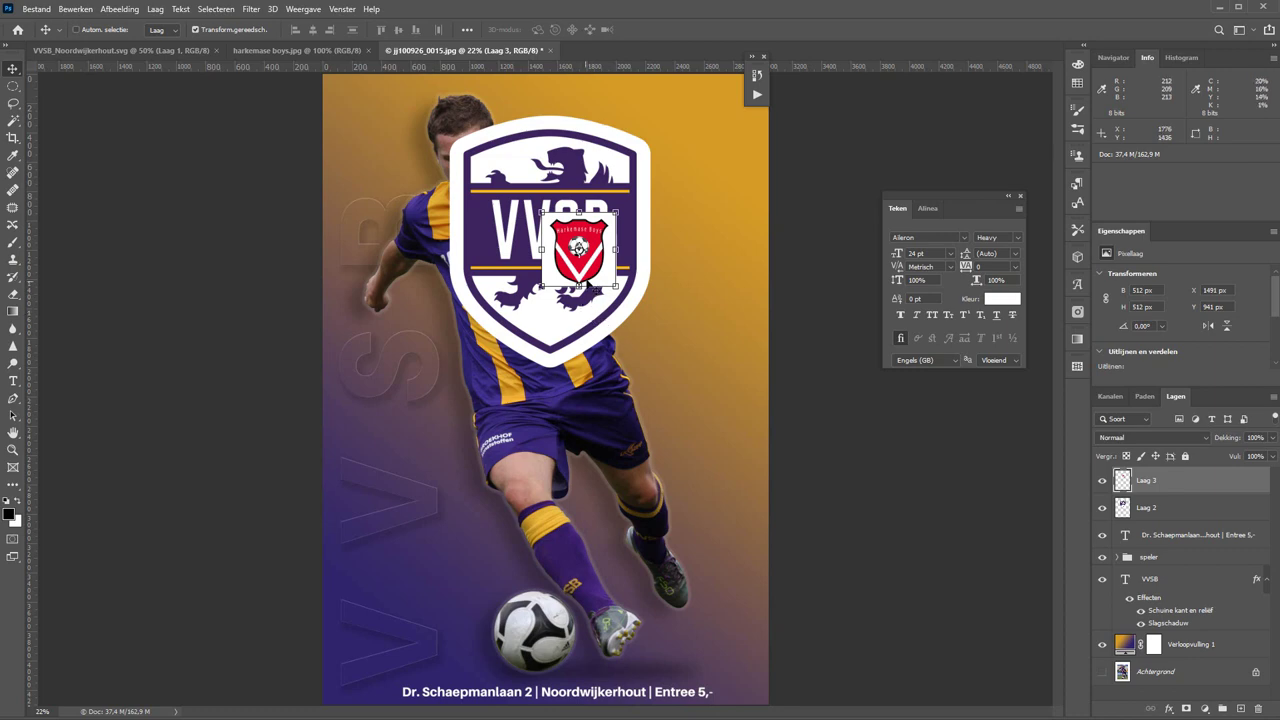
left_click_drag(589, 284, 722, 155)
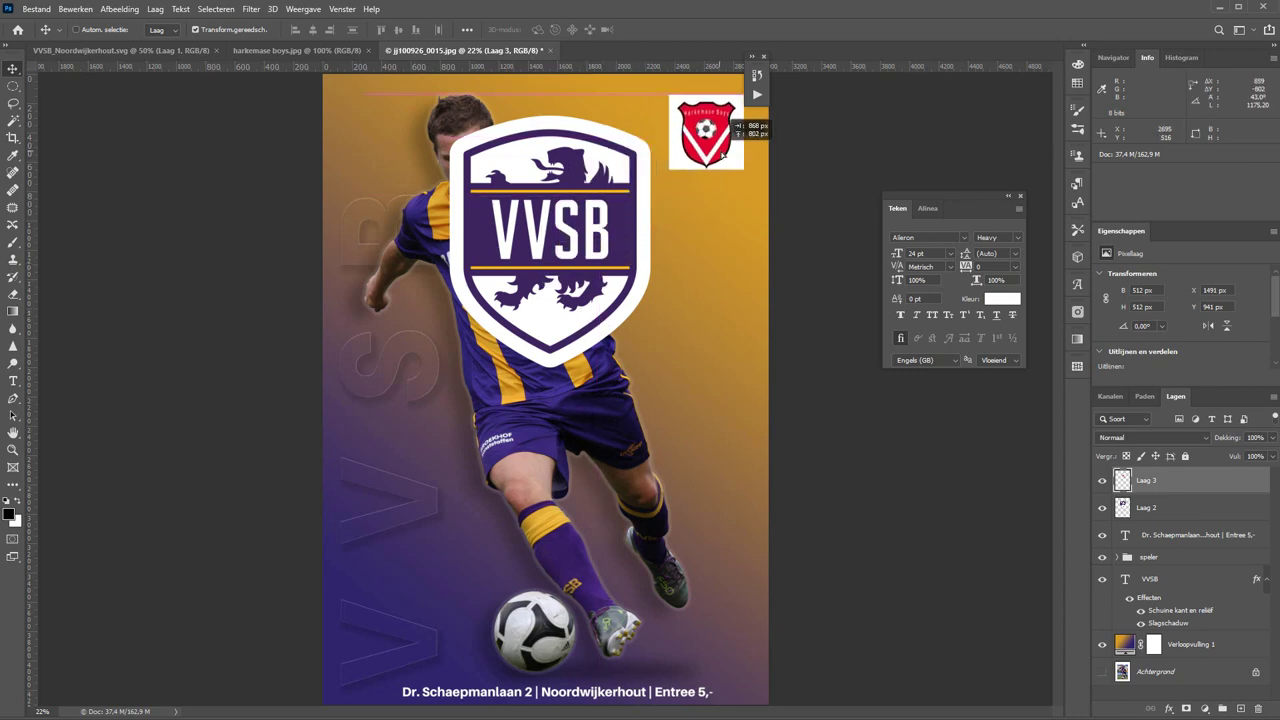
scroll(737, 191, "up", 2)
scroll(686, 234, "up", 2)
left_click_drag(686, 234, 604, 525)
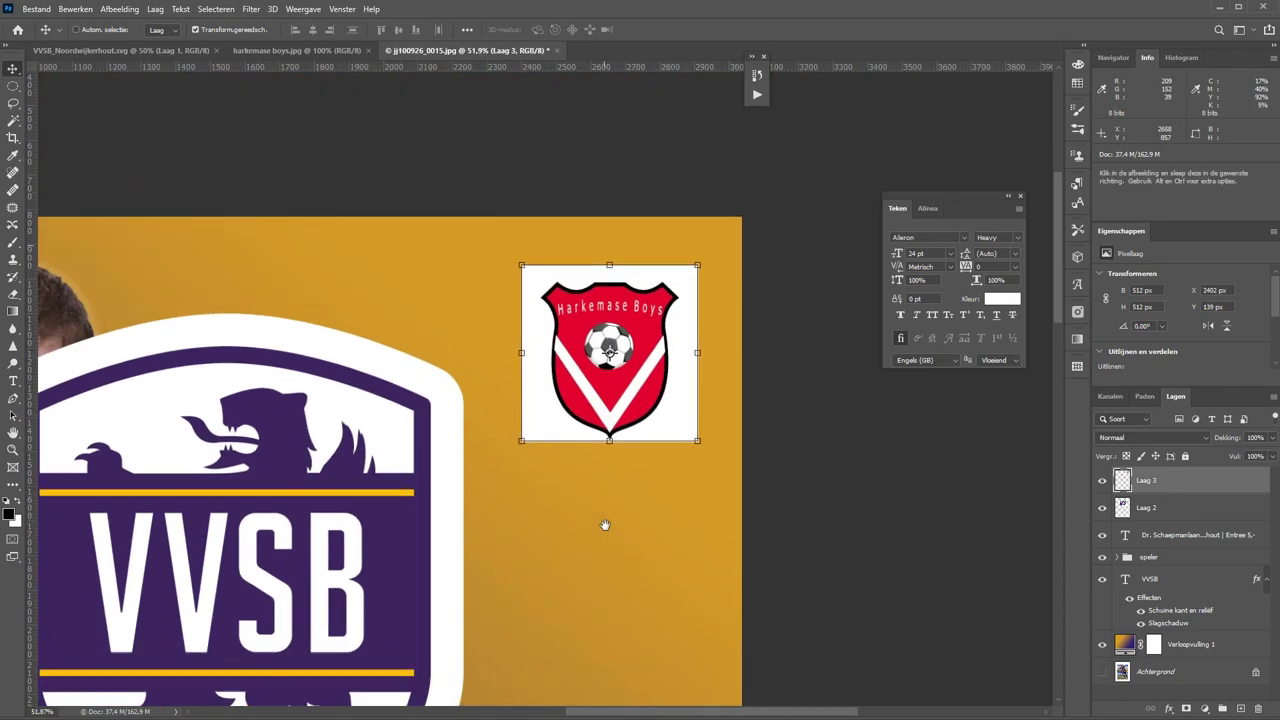
left_click_drag(519, 442, 548, 412)
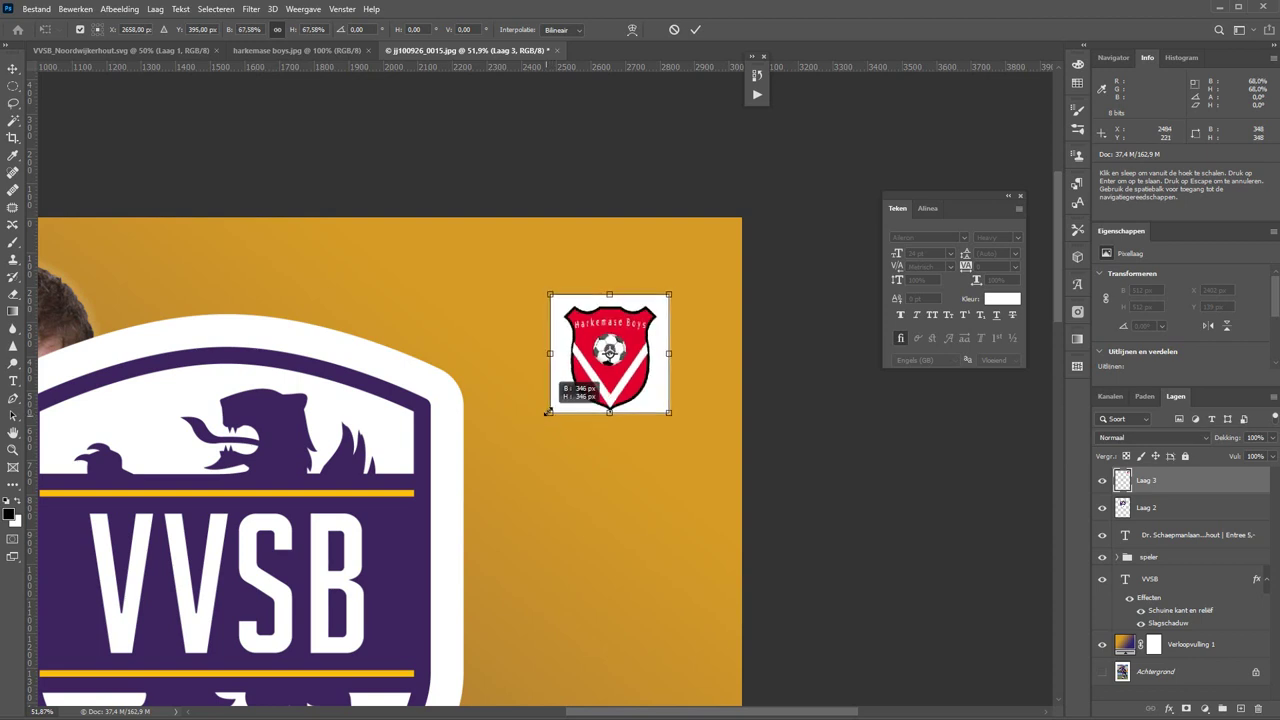
left_click_drag(548, 412, 545, 417)
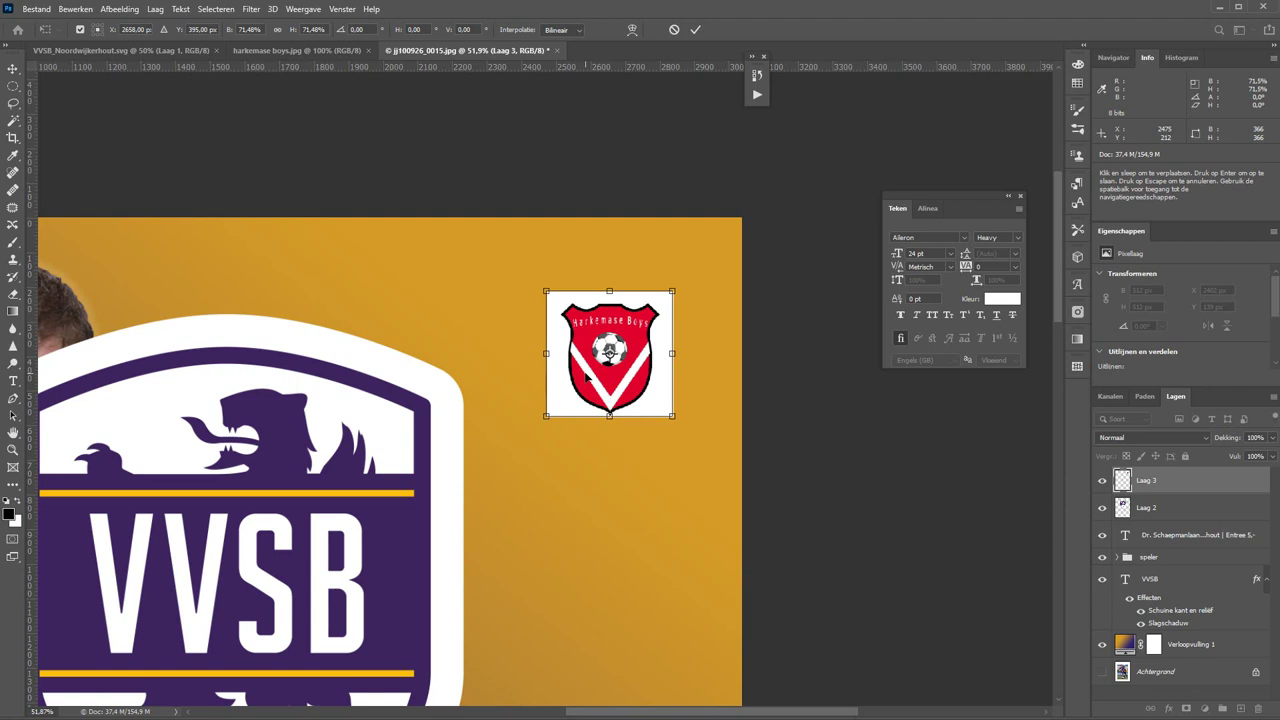
key("Return")
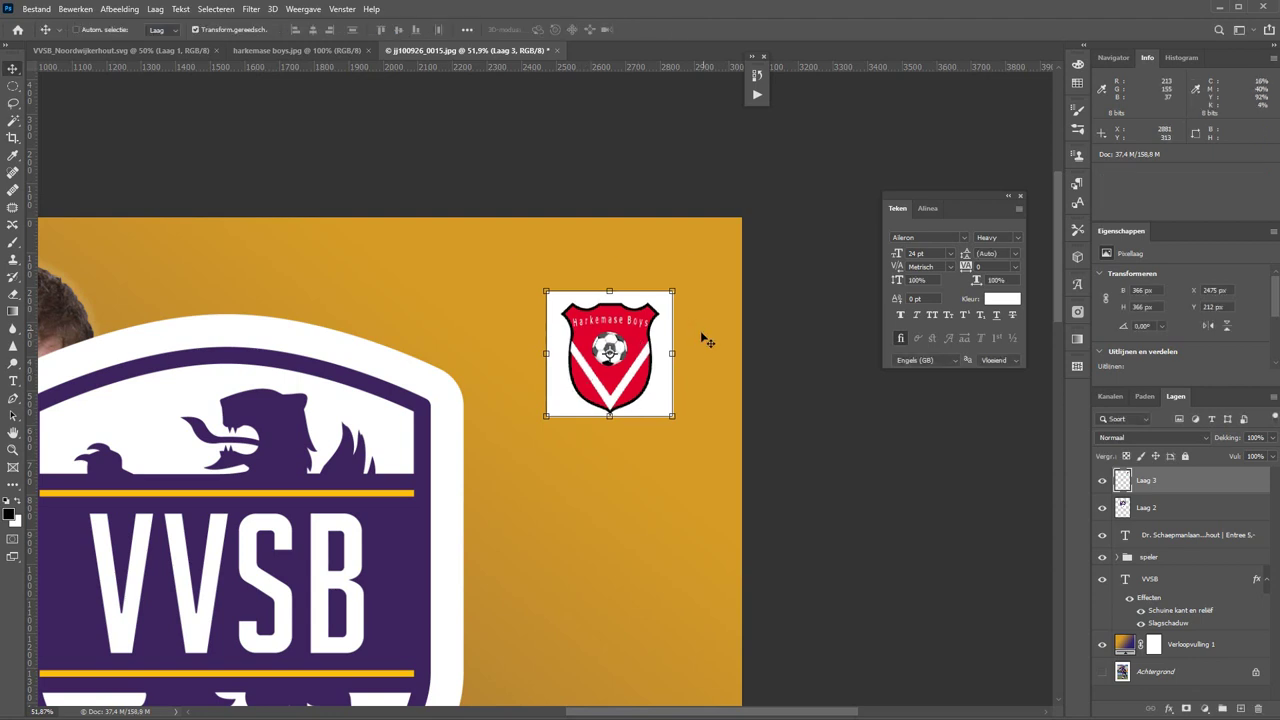
Add guides along the top and bottom edges of the Harkemase logo
scroll(537, 377, "up", 5)
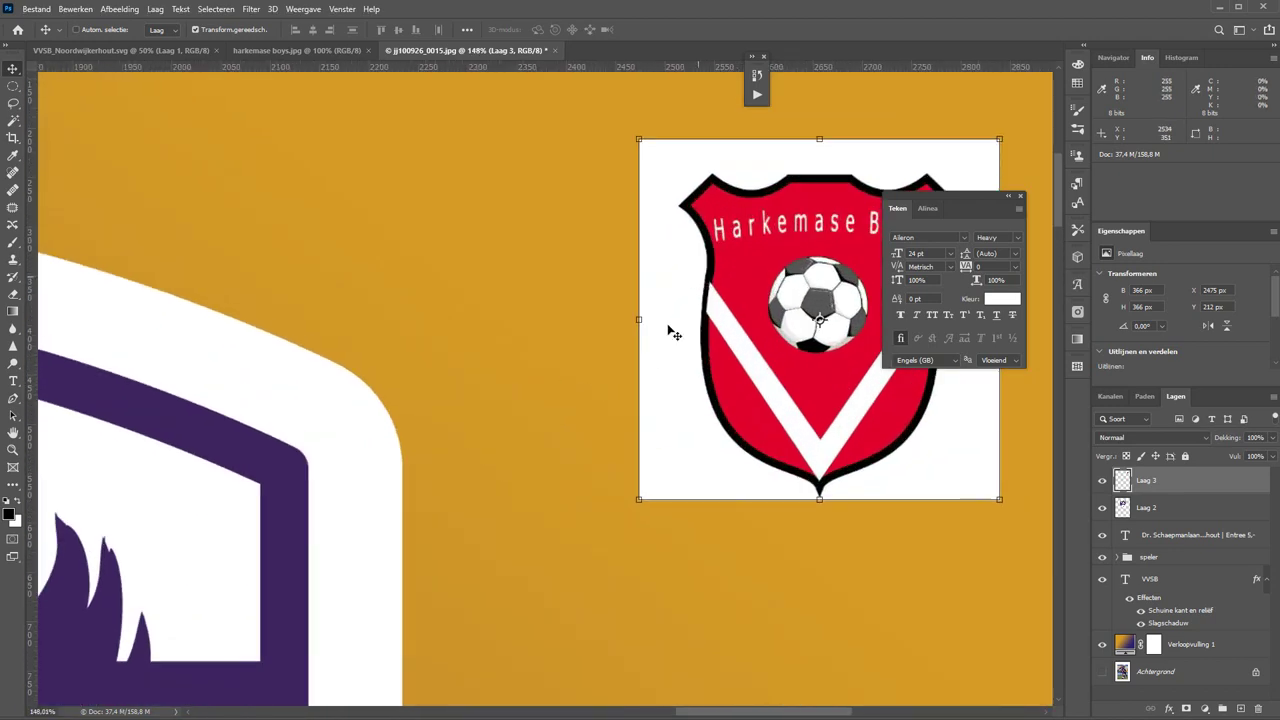
left_click_drag(677, 334, 383, 371)
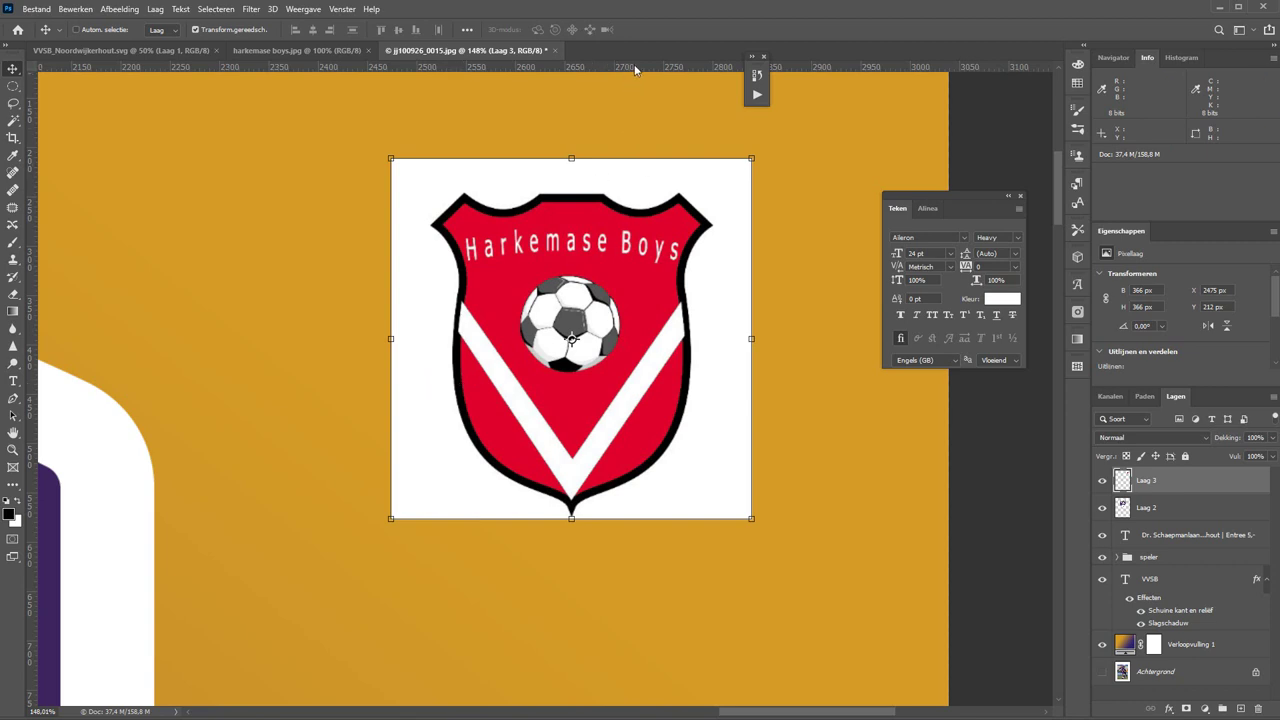
left_click_drag(634, 68, 654, 193)
left_click_drag(648, 67, 609, 520)
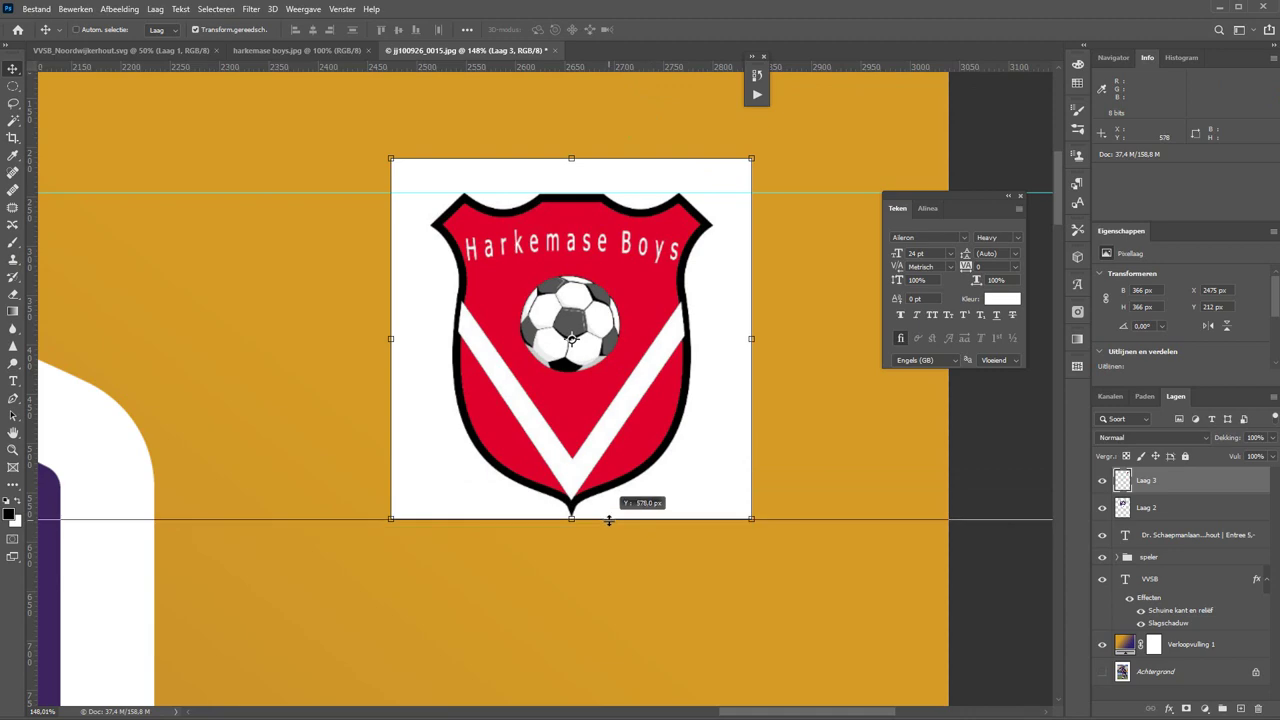
scroll(274, 523, "down", 5)
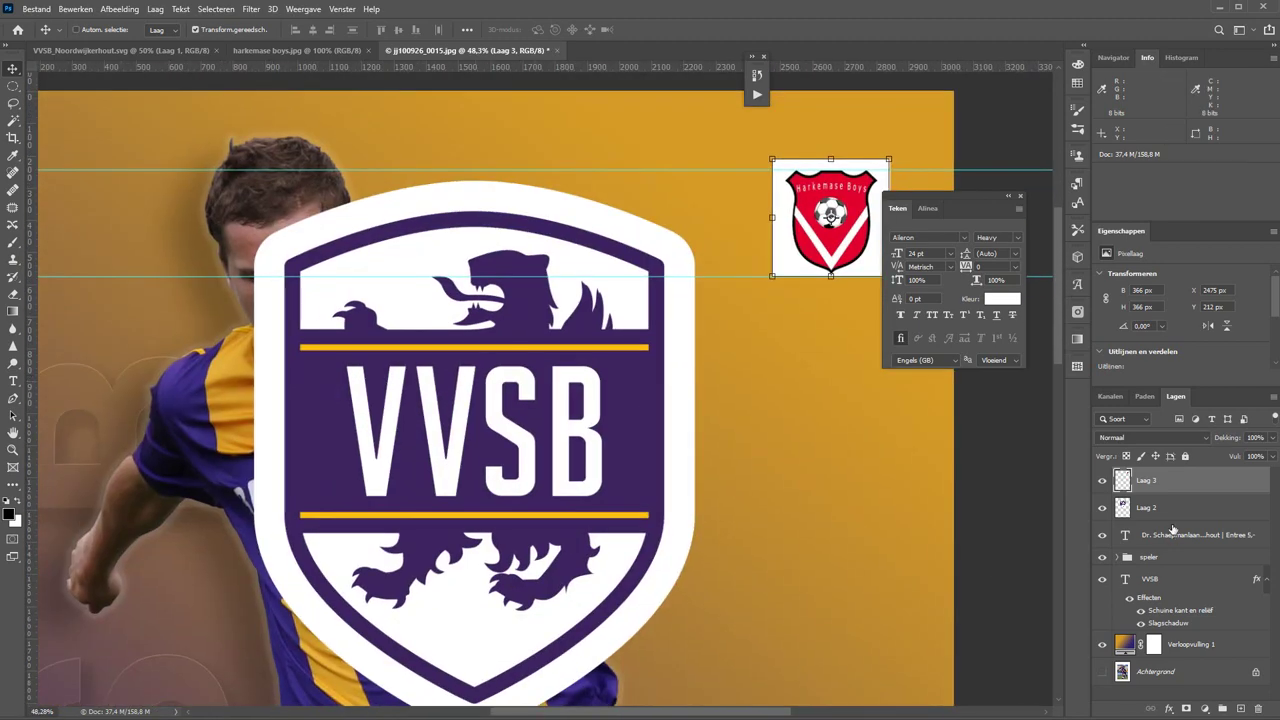
Scale the VVSB crest to 264 × 332 px and place it beside the Harkemase logo between the guides
left_click(1170, 510)
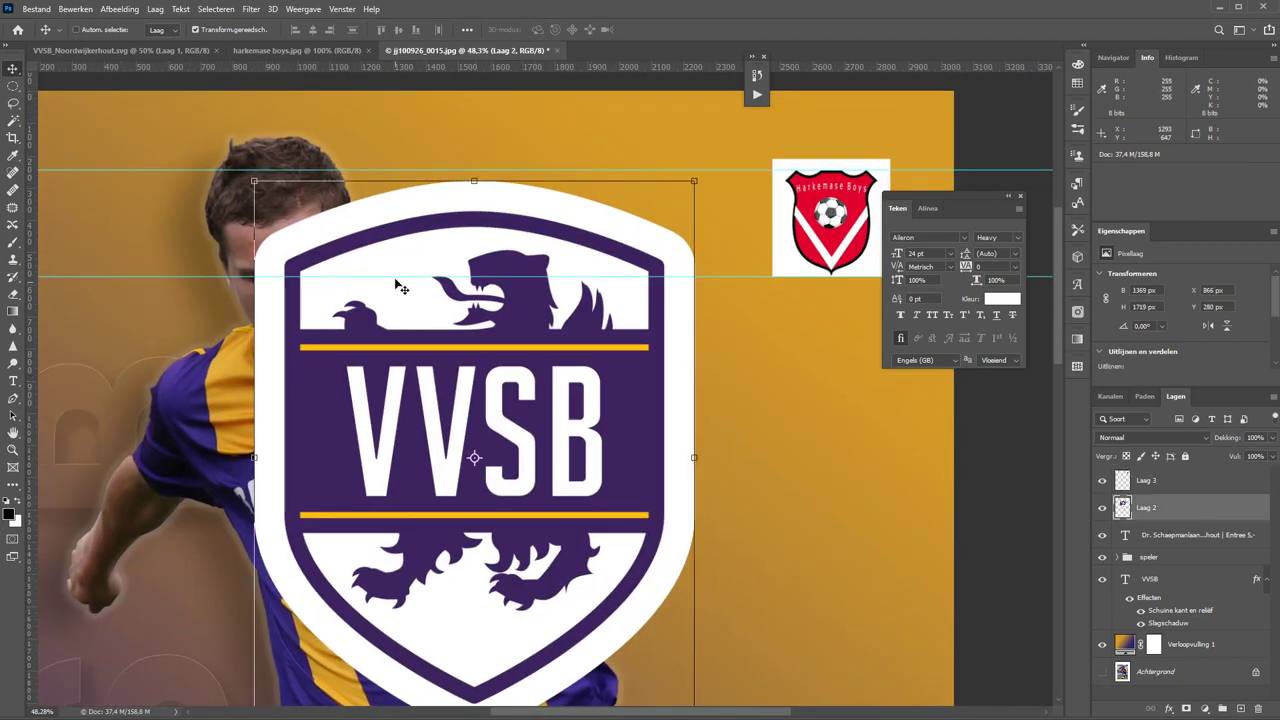
left_click_drag(398, 287, 475, 223)
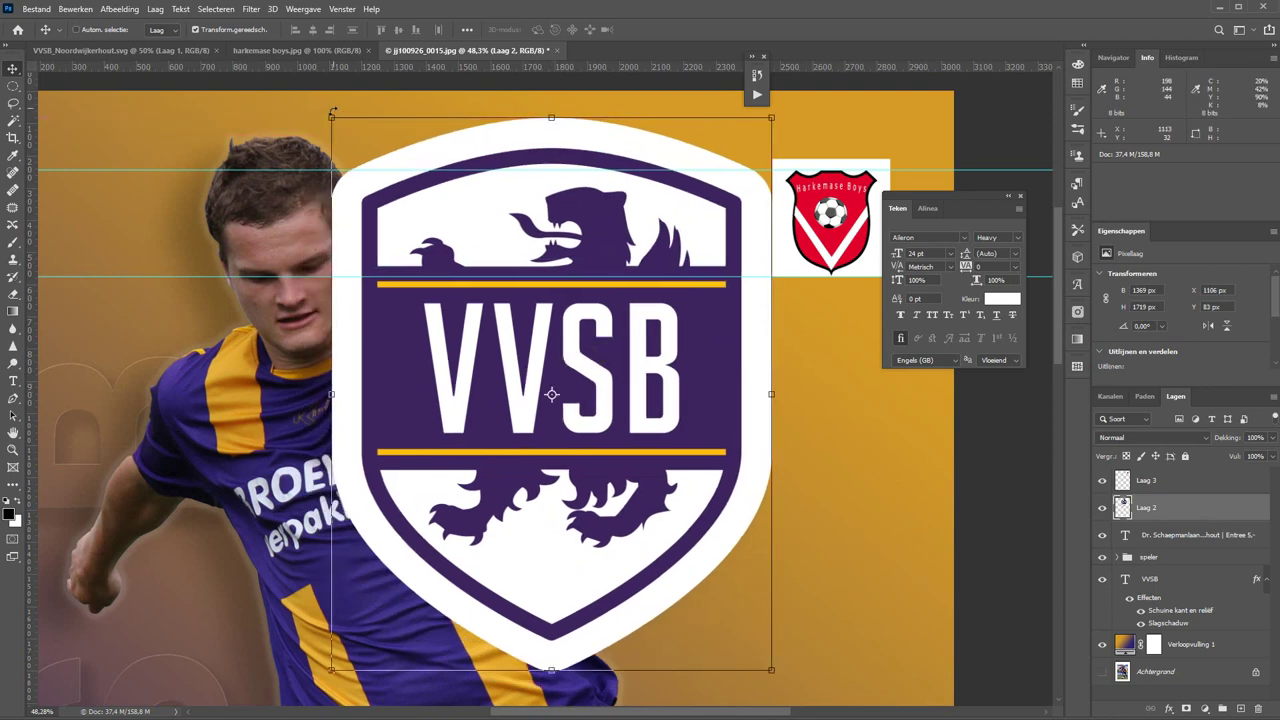
left_click_drag(330, 116, 370, 168)
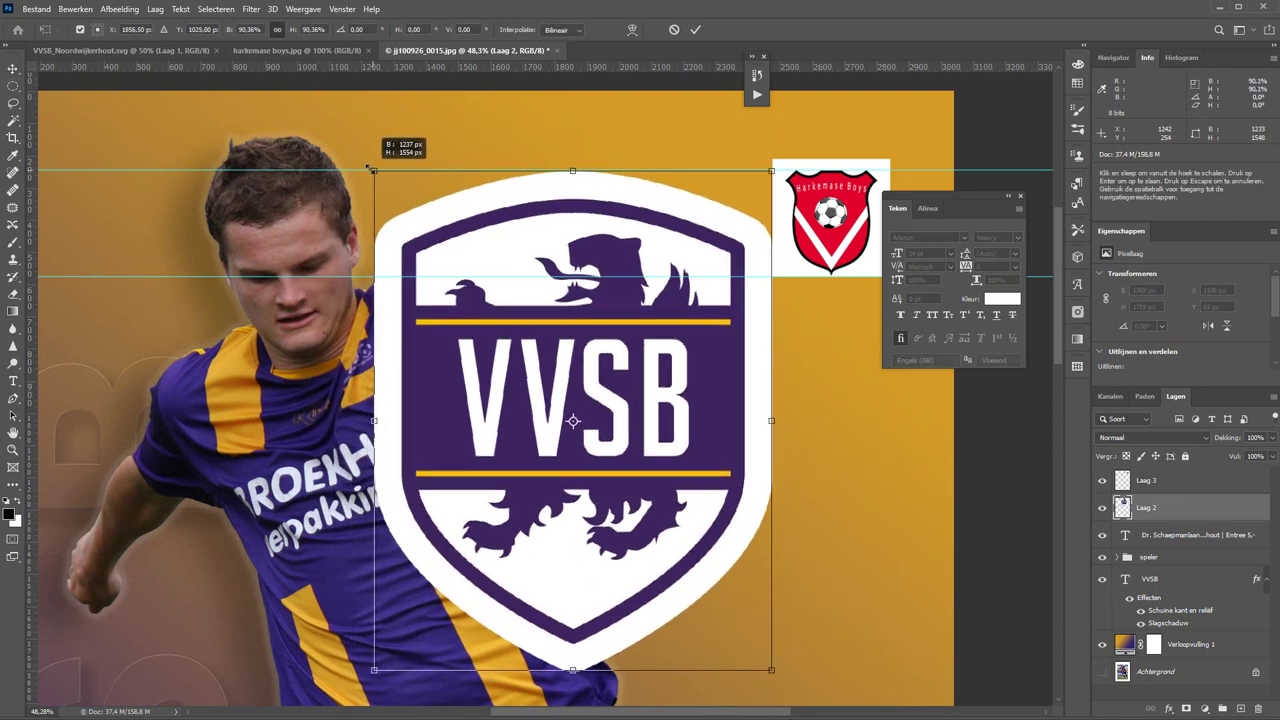
left_click_drag(771, 670, 452, 286)
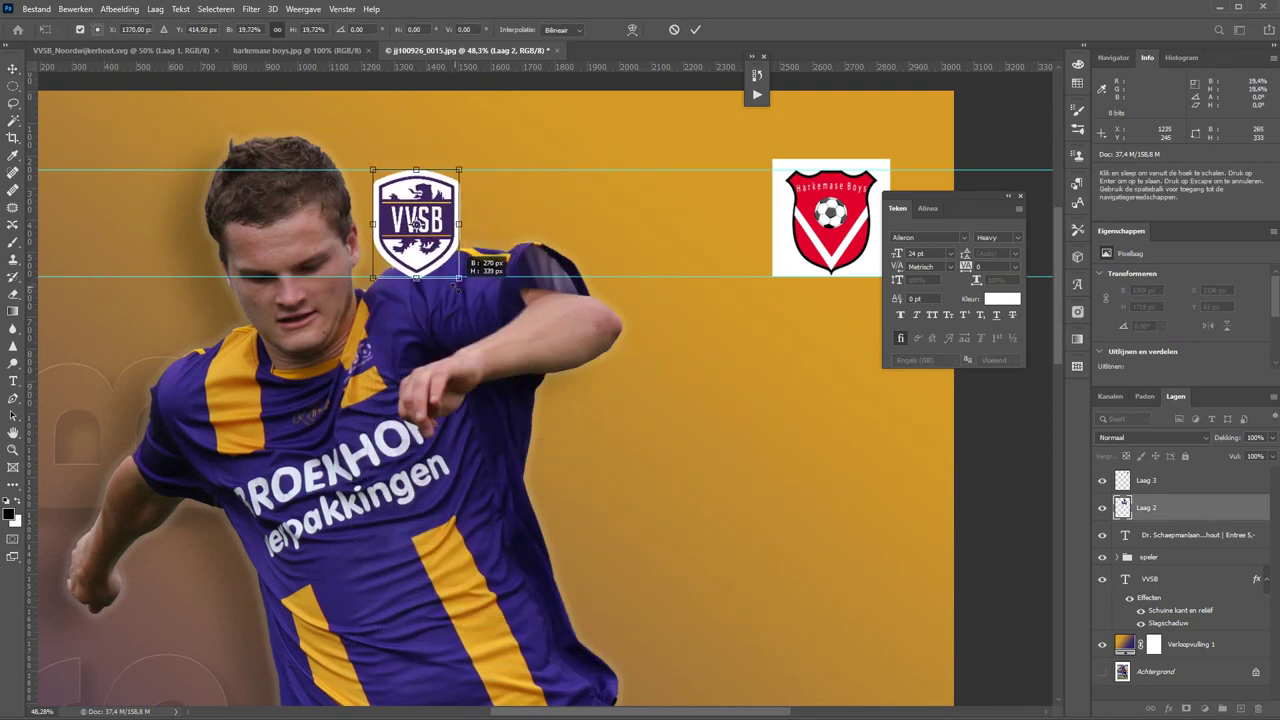
mouse_move(415, 222)
left_mouse_down()
mouse_move(651, 222)
mouse_move(696, 263)
left_mouse_up()
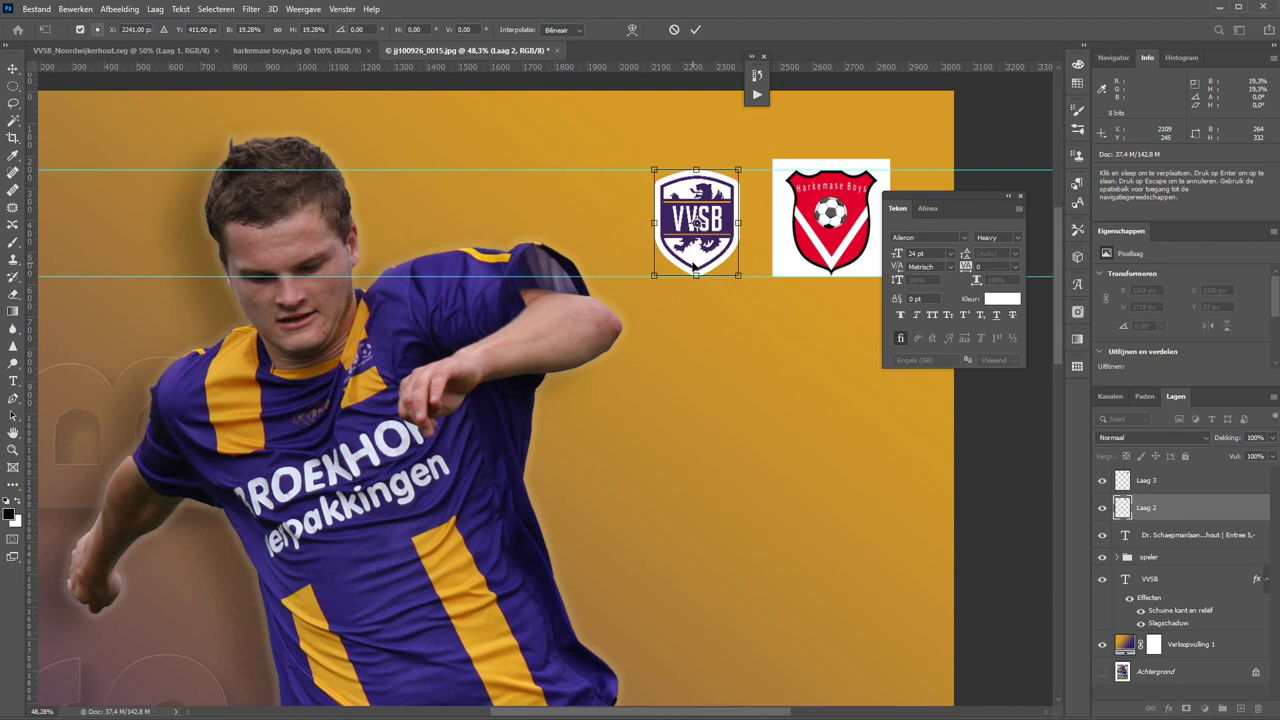
key("Return")
mouse_move(766, 409)
left_mouse_down()
mouse_move(419, 427)
mouse_move(514, 420)
left_mouse_up()
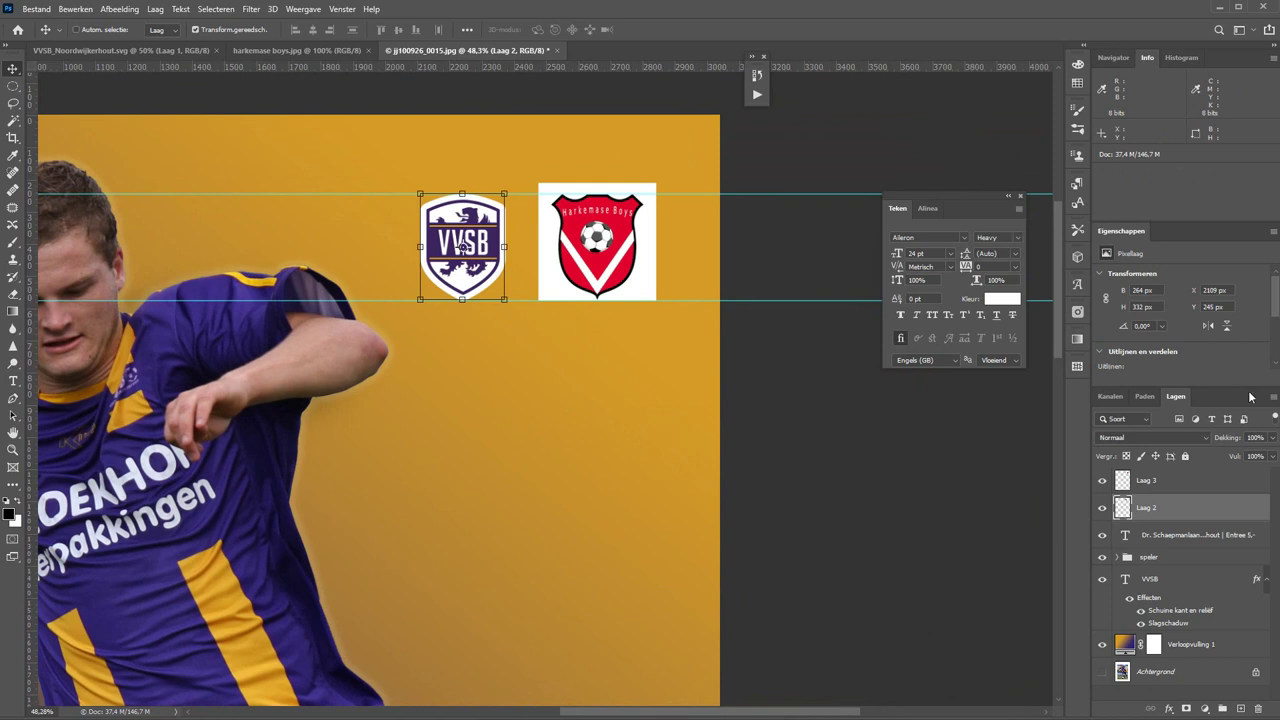
Hide the Harkemase logo's white background using a Magic Wand selection and an inverted layer mask
left_click(1188, 484)
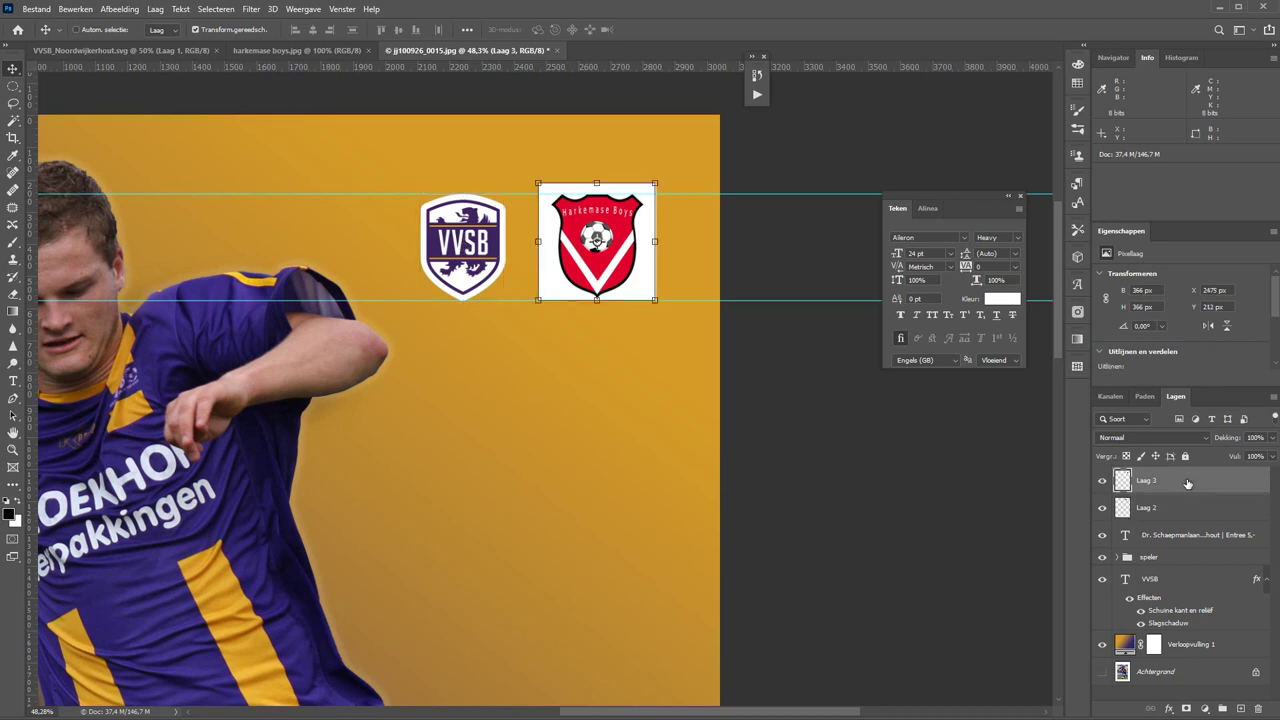
left_click(20, 121)
left_click(60, 133)
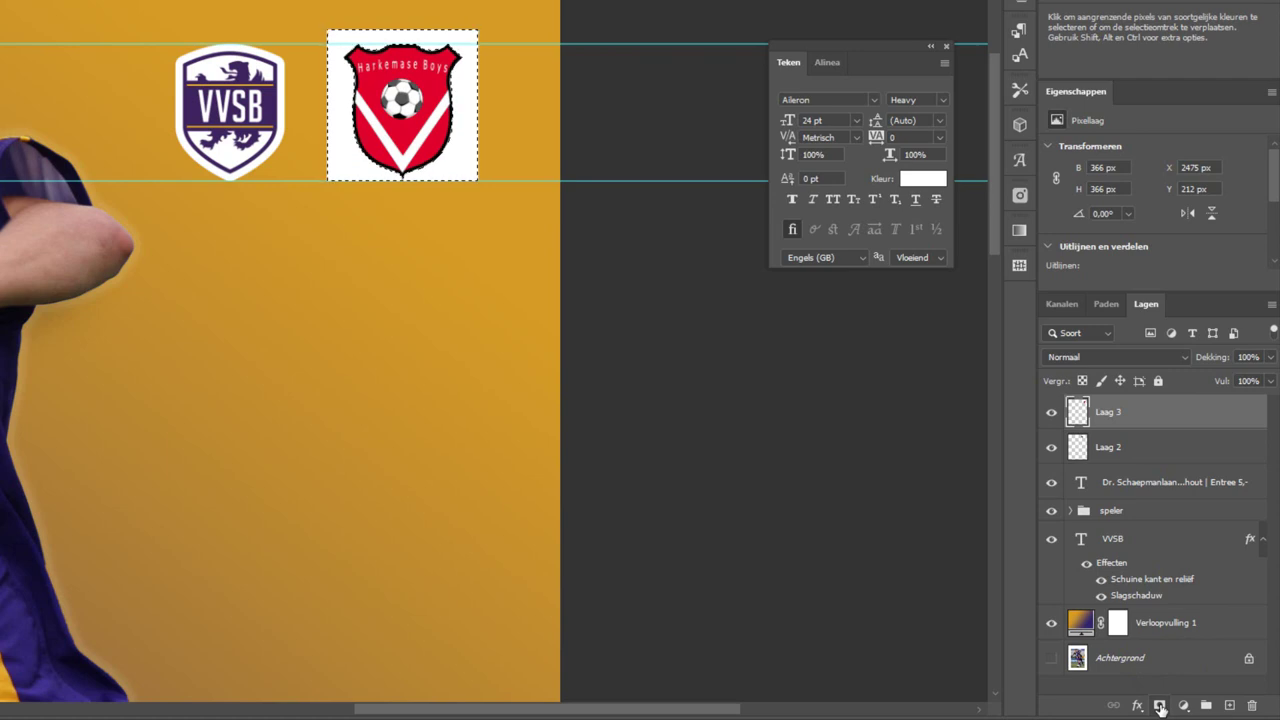
left_click(1160, 707)
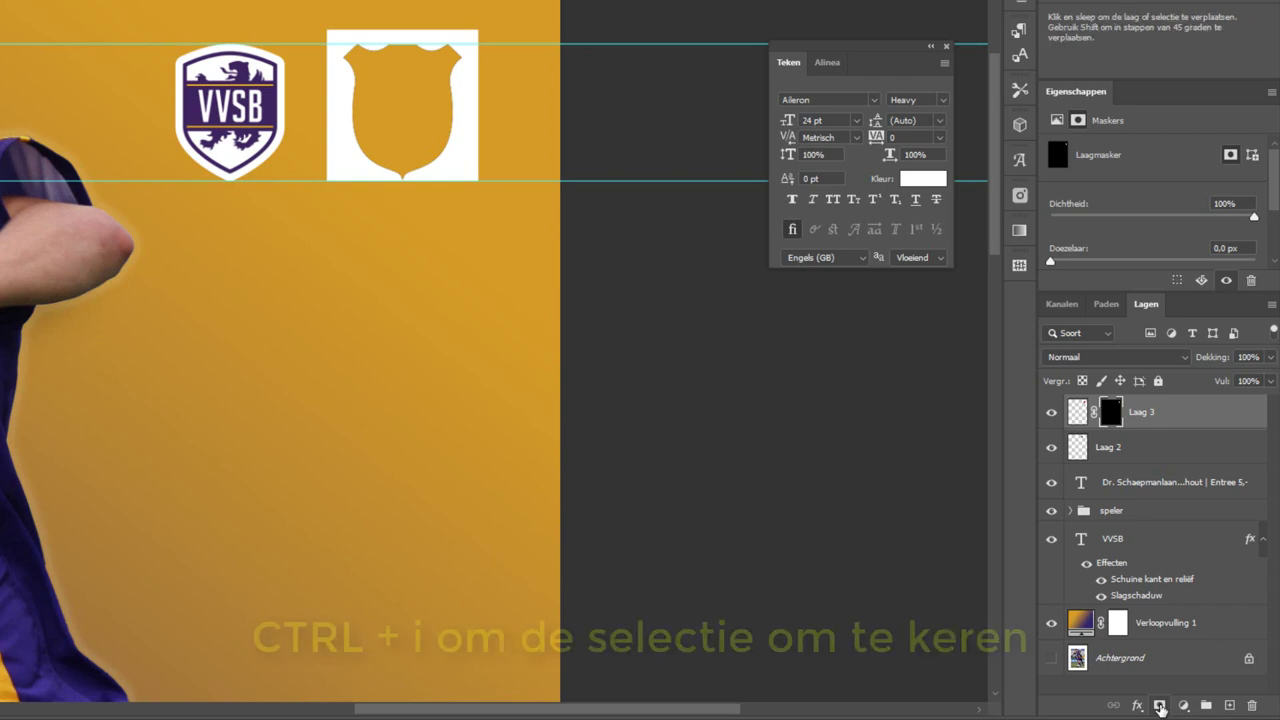
key("ctrl+i")
key("w")
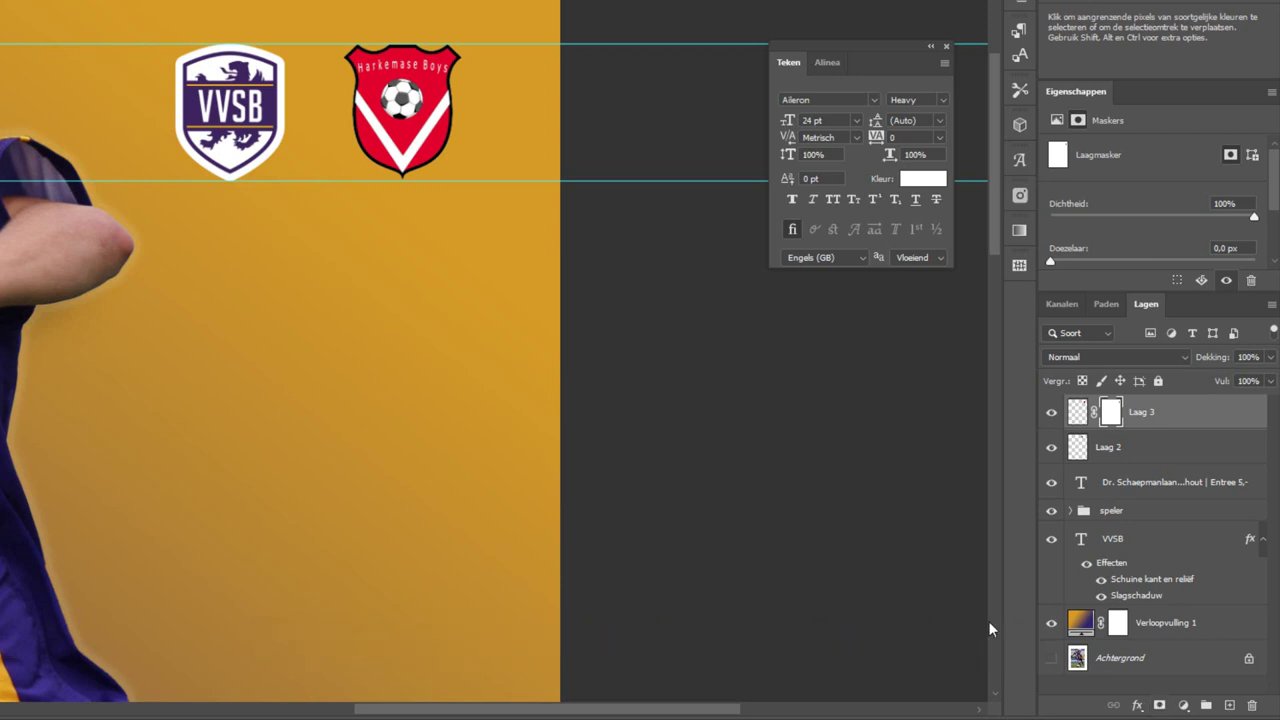
key("z")
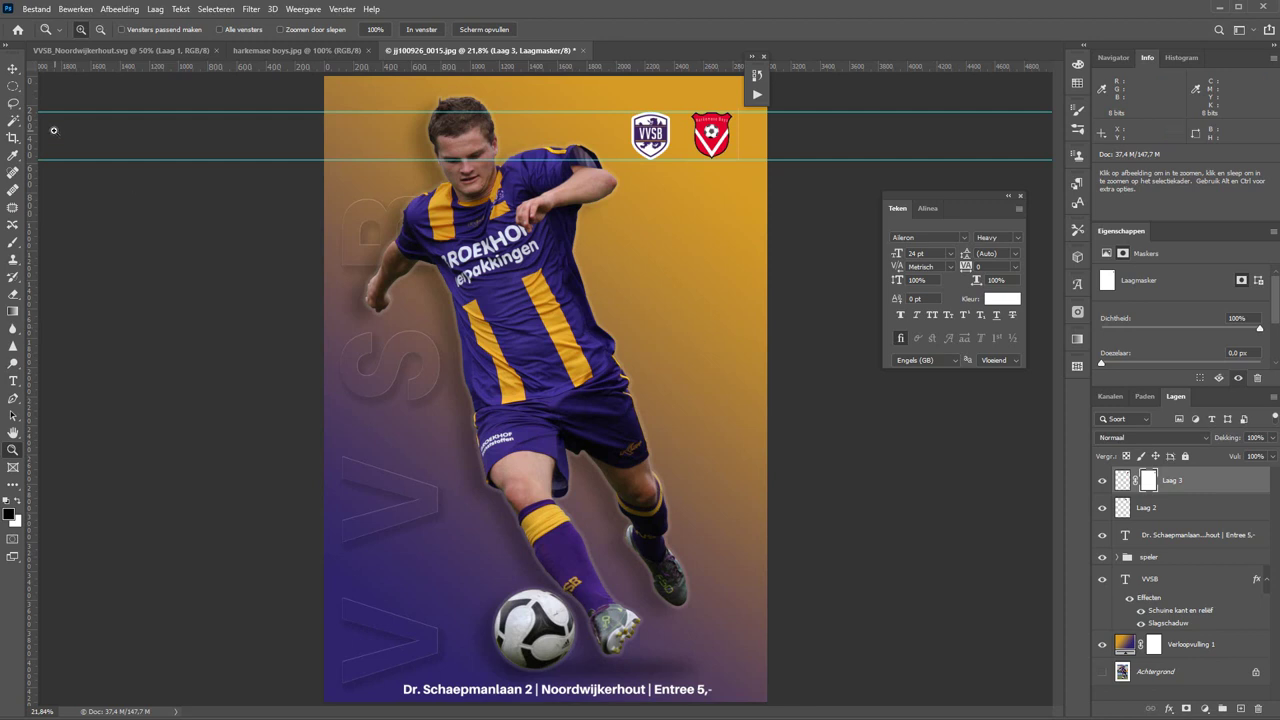
Retype the placeholder title as 'VVSB - Harkemase Boys'
left_click(13, 381)
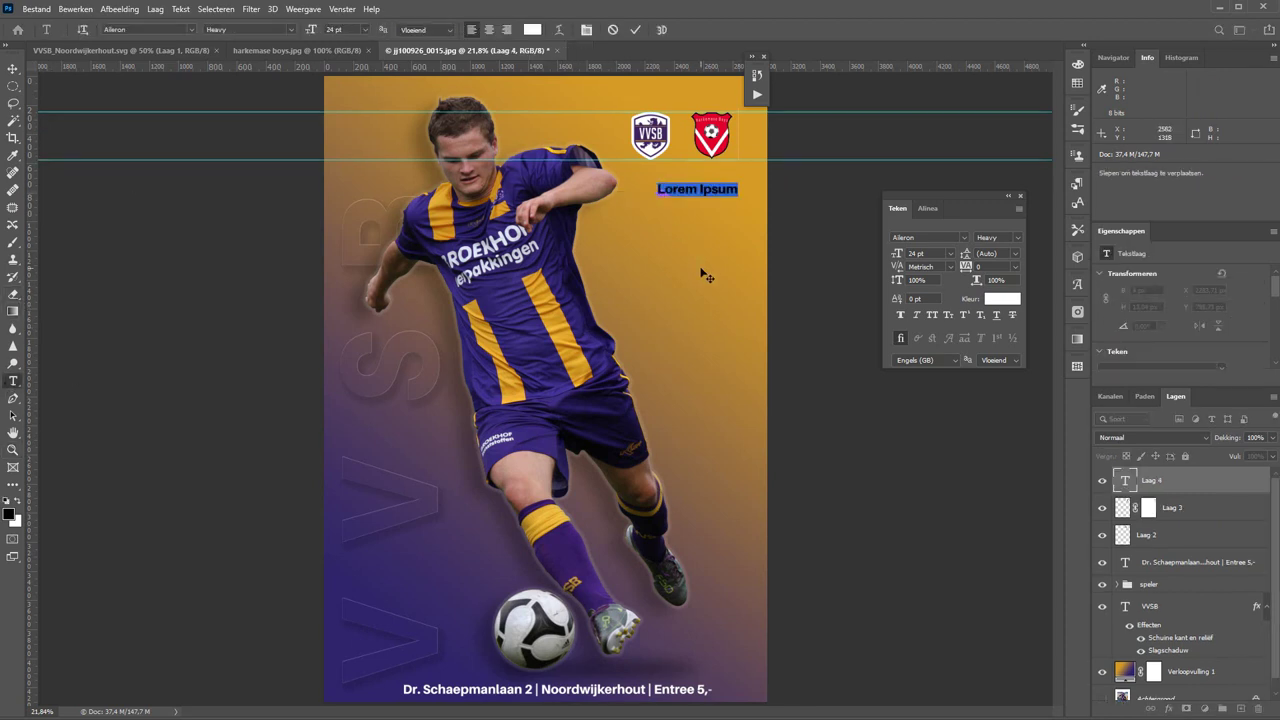
key("BackSpace")
type("vvsb -")
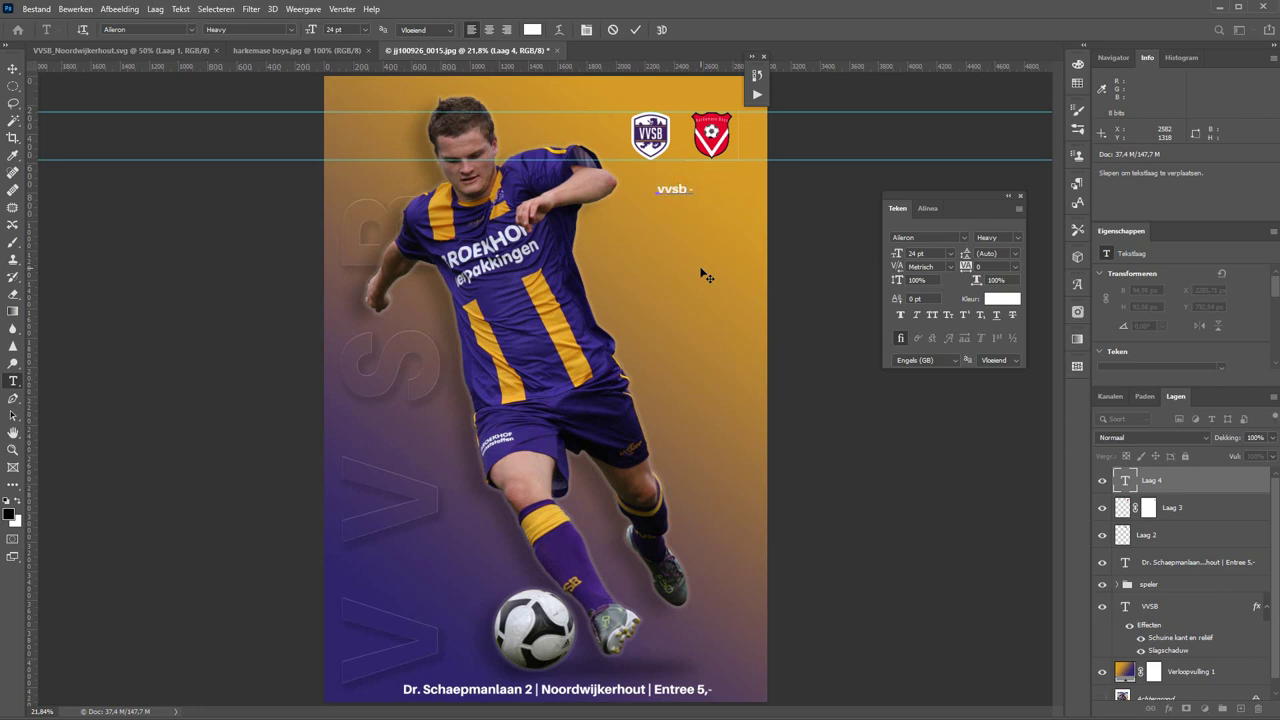
type("harke")
key("Left")
key("Left")
key("Left")
key("shift+Left")
type("H")
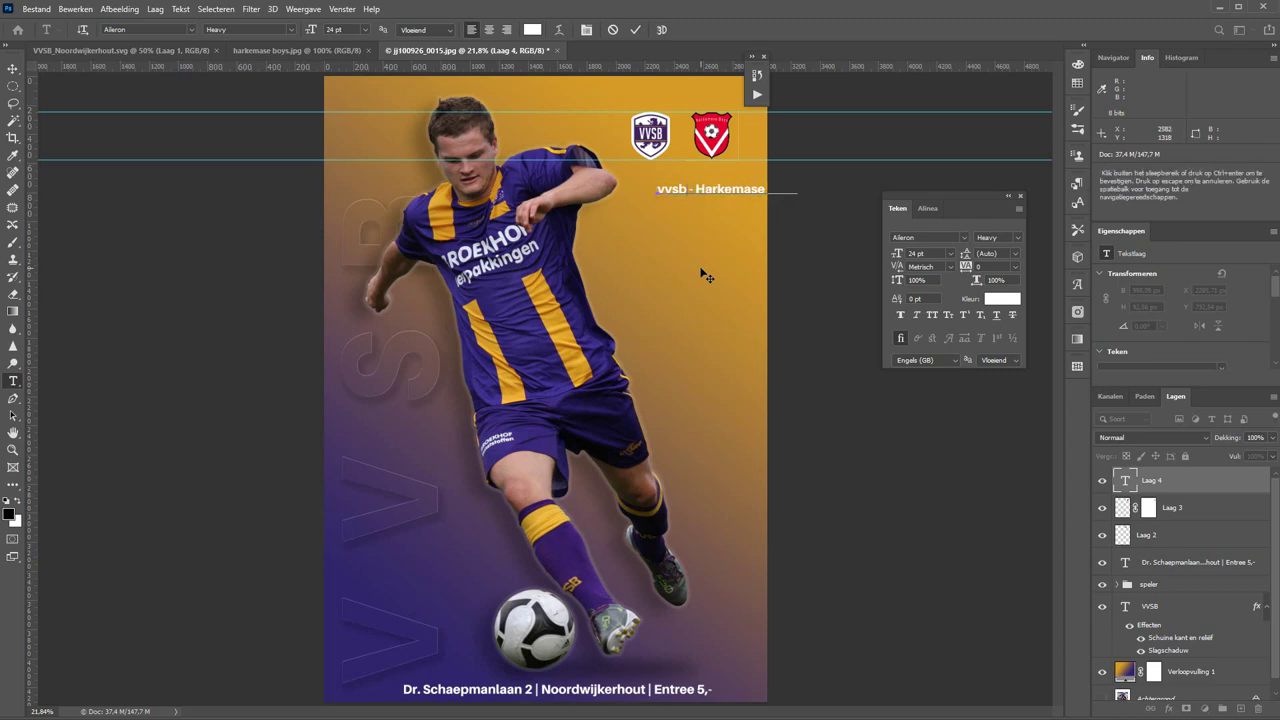
key("Home")
key("ctrl+shift+Right")
type("VVSB")
key("ctrl+Return")
Move the match title up and centre it beneath the logos
scroll(700, 190, "up", 5)
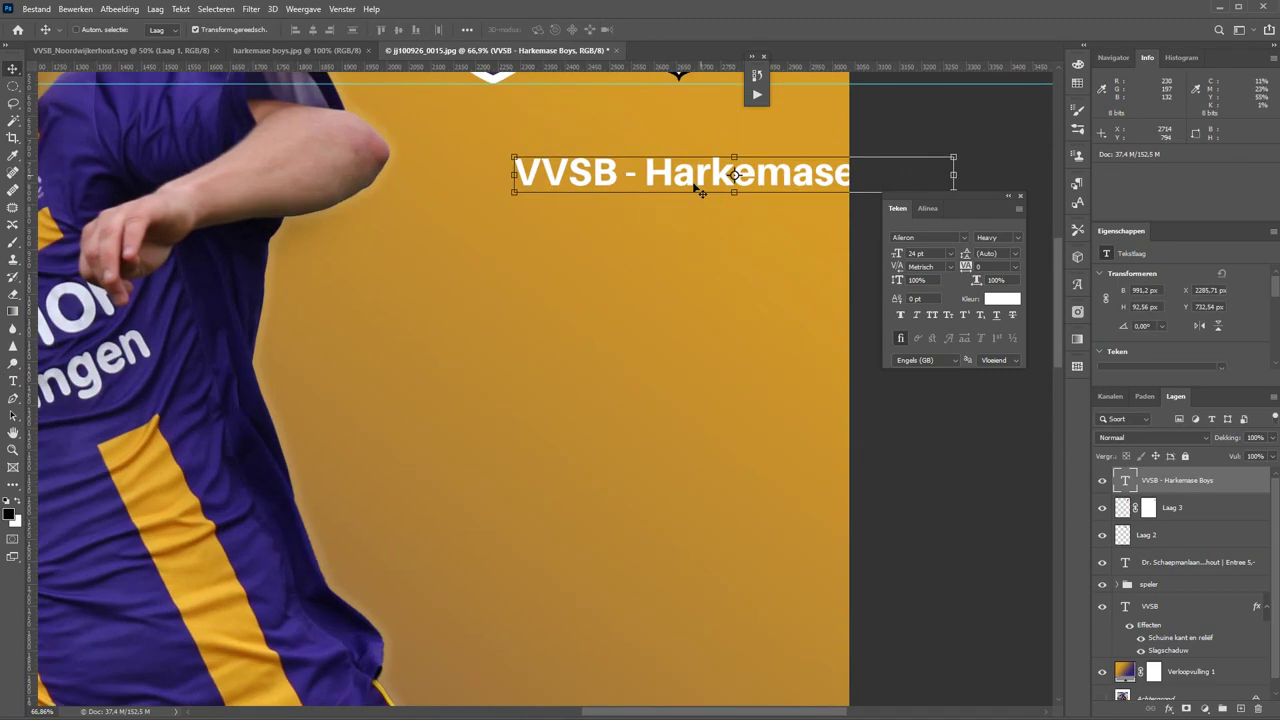
scroll(700, 190, "up", 3)
mouse_move(700, 342)
left_mouse_down()
mouse_move(562, 293)
mouse_move(628, 293)
left_mouse_up()
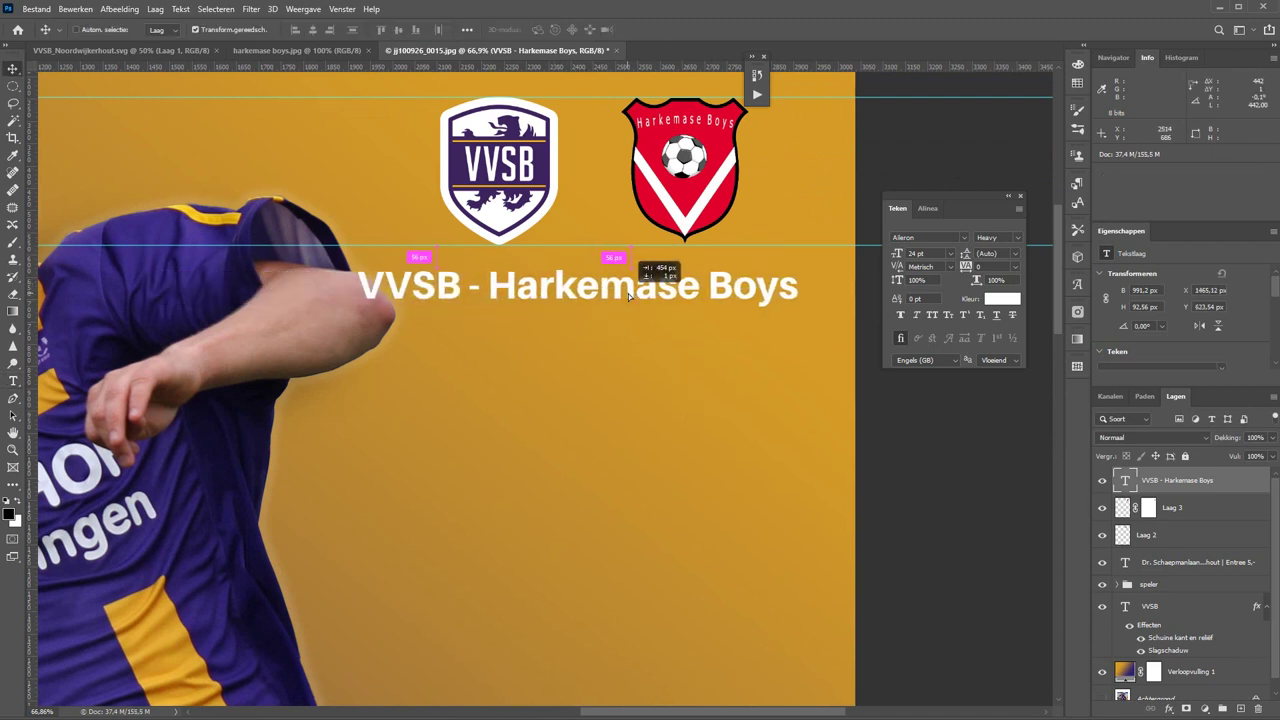
left_click_drag(628, 293, 643, 293)
Add the line 'Zaterdag 19-9-2020' below the match title
key("t")
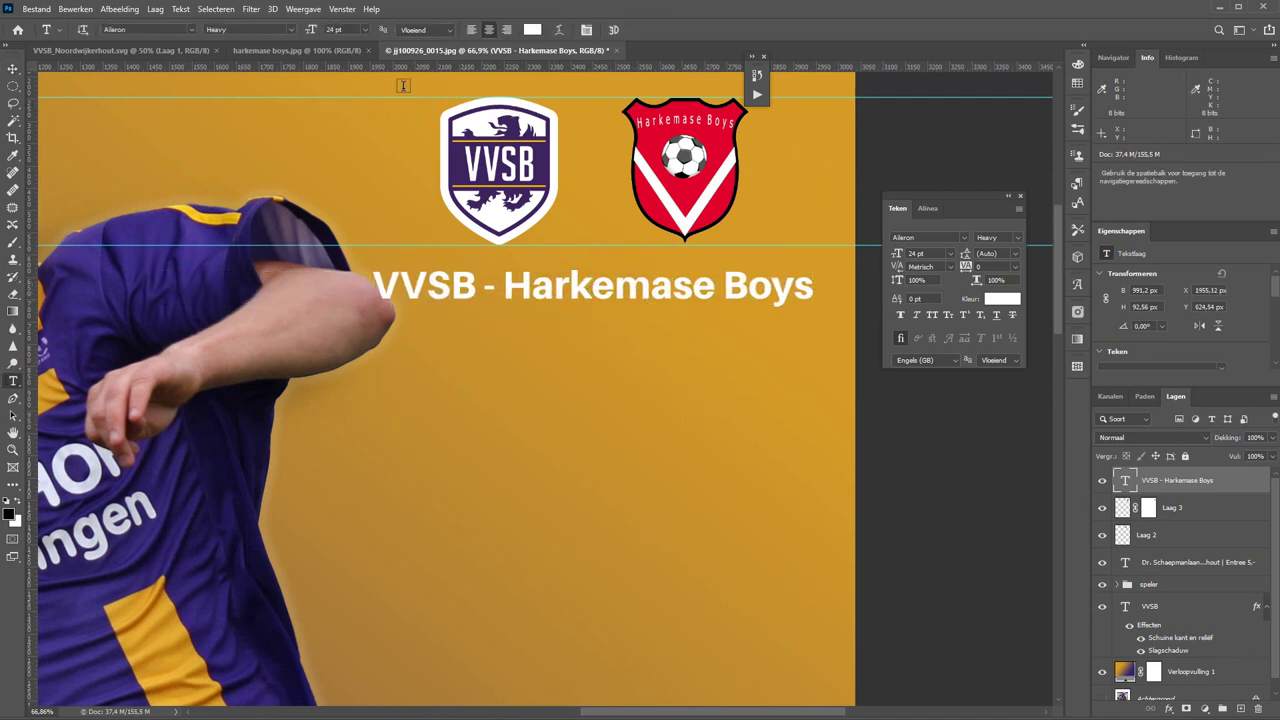
left_click(811, 285)
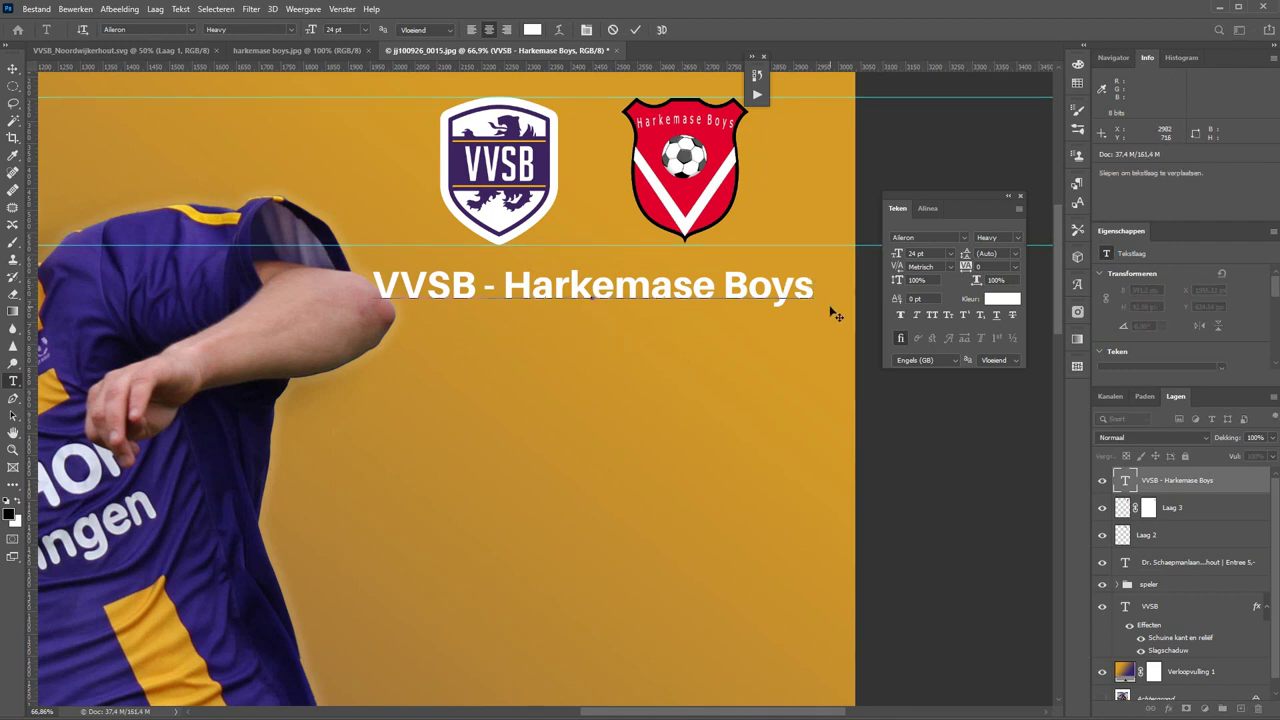
key("Return")
type("Zater")
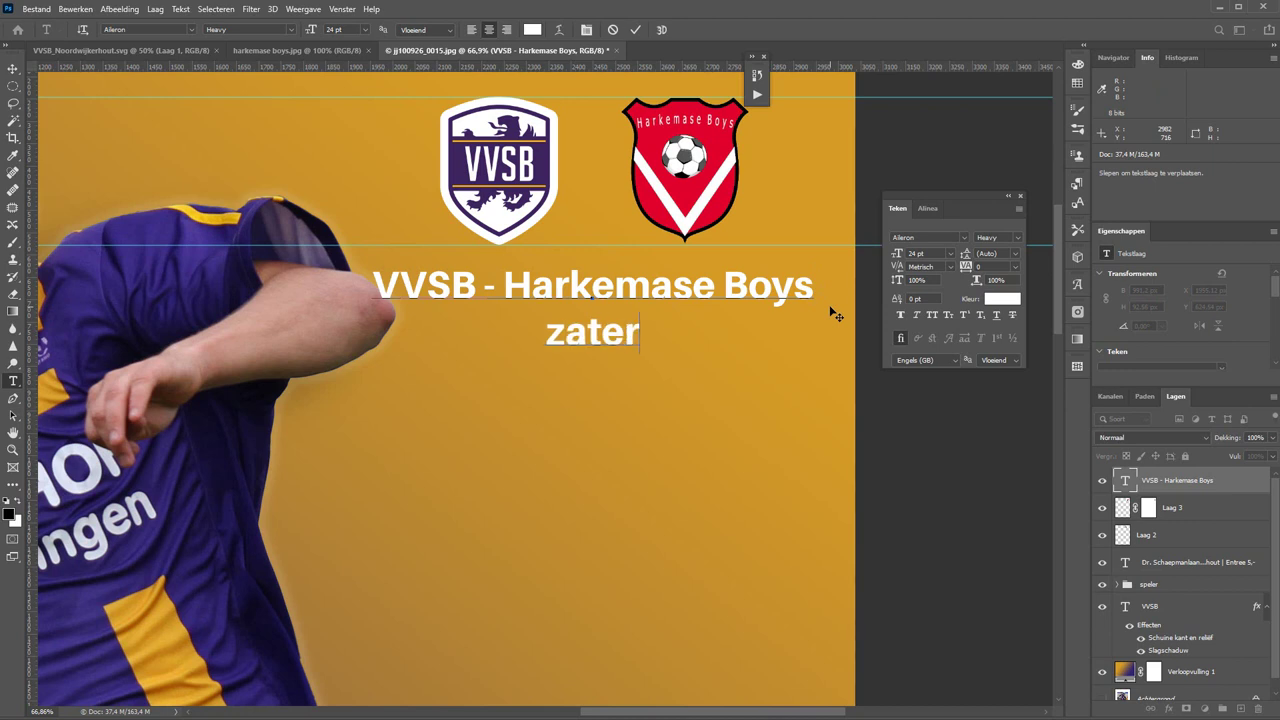
type("dag")
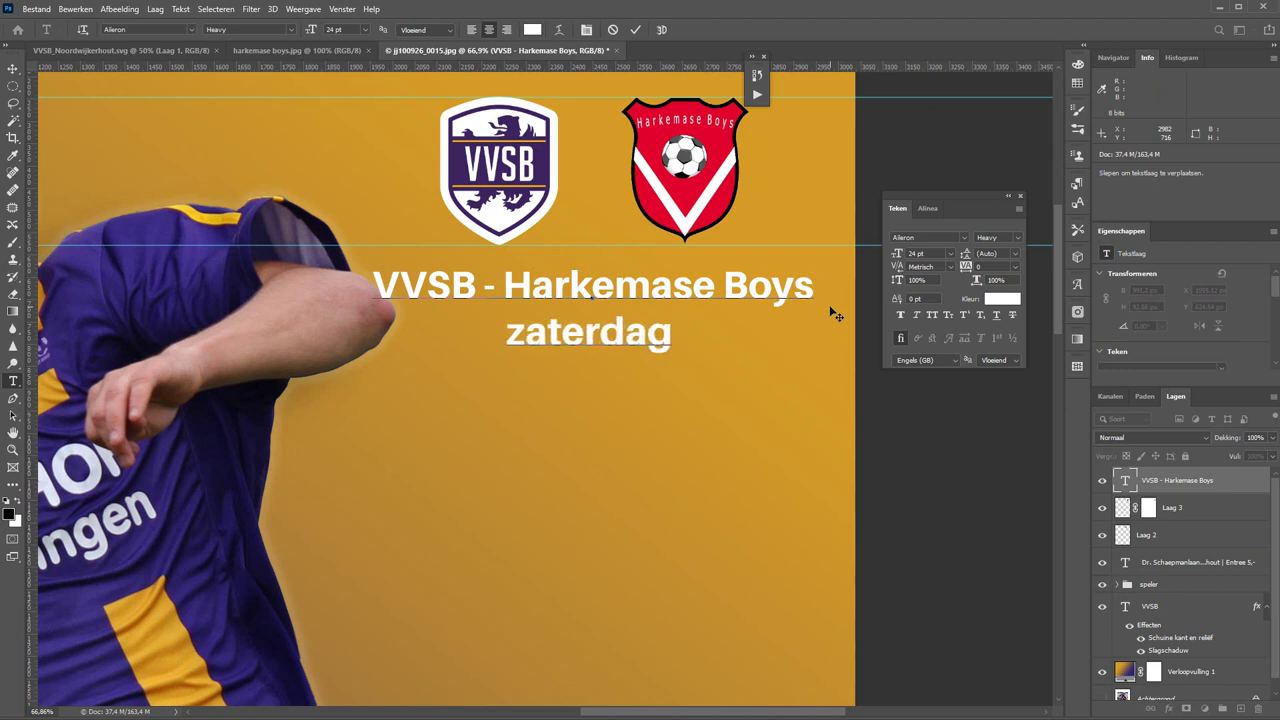
type(" 19-9-2020")
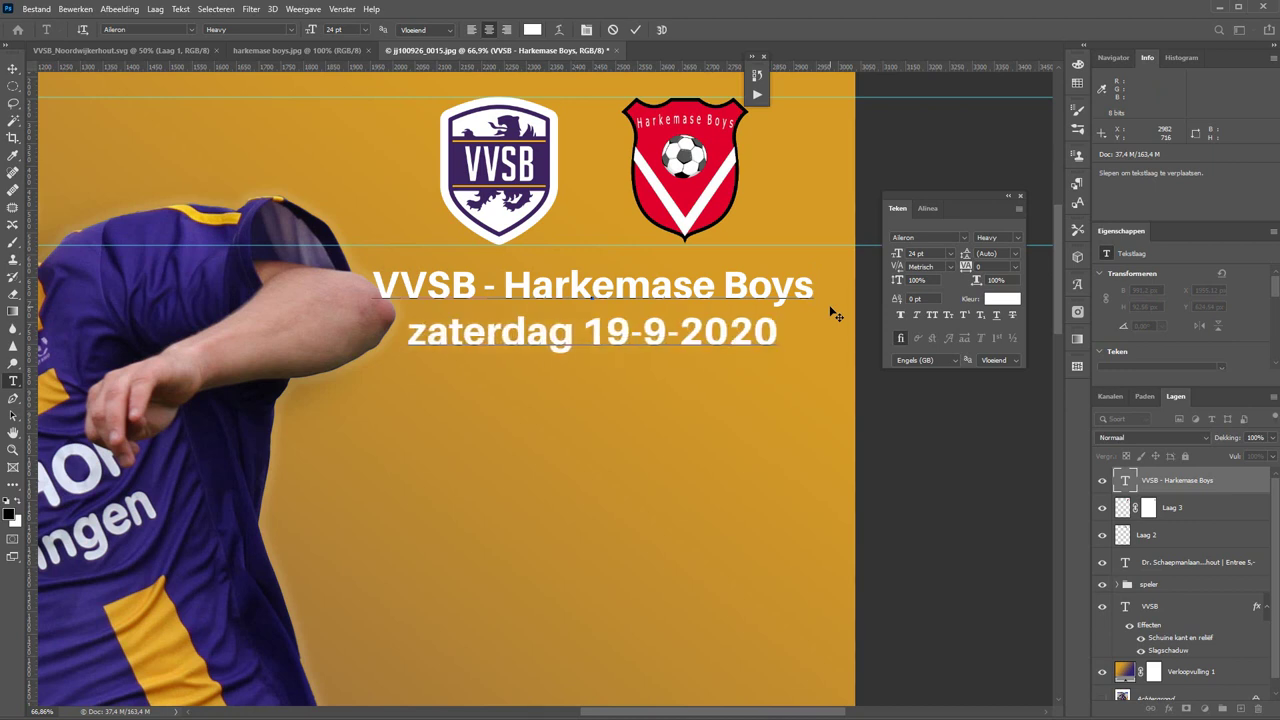
key("Home")
key("Delete")
type("Z")
key("End")
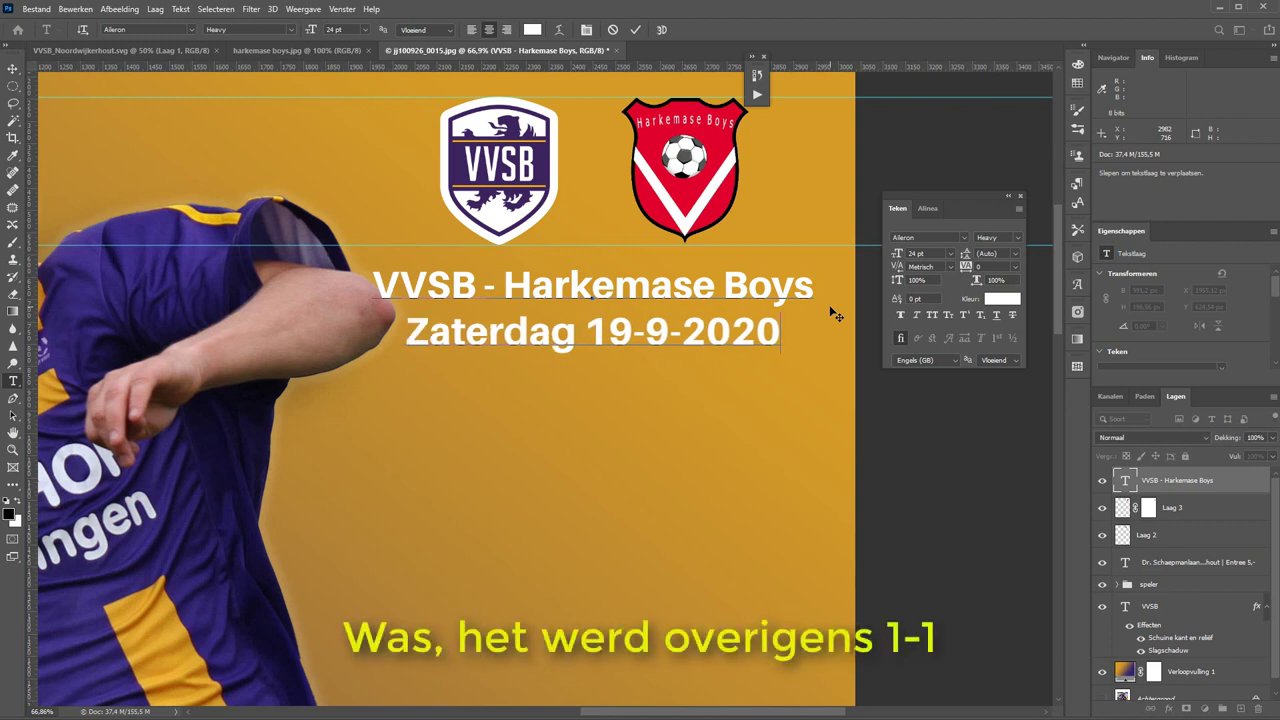
left_click(636, 33)
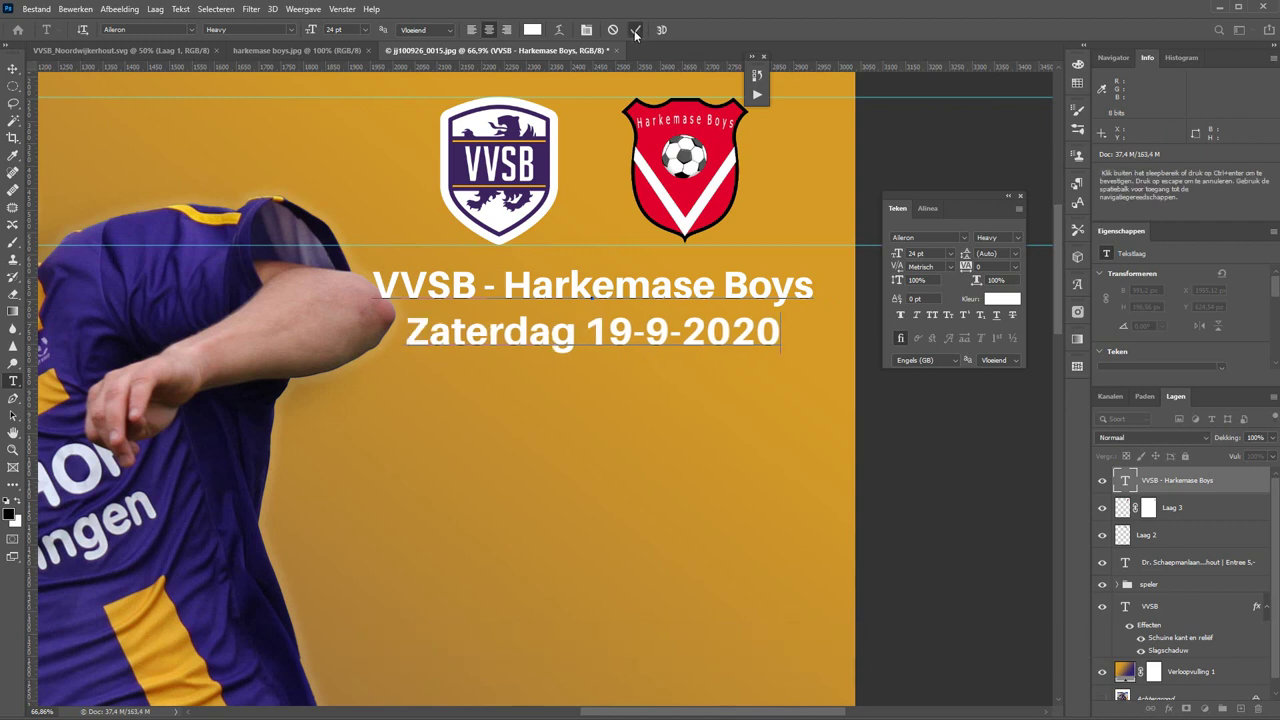
Enlarge the font size of the 'VVSB - Harkemase Boys' headline
left_click(810, 290)
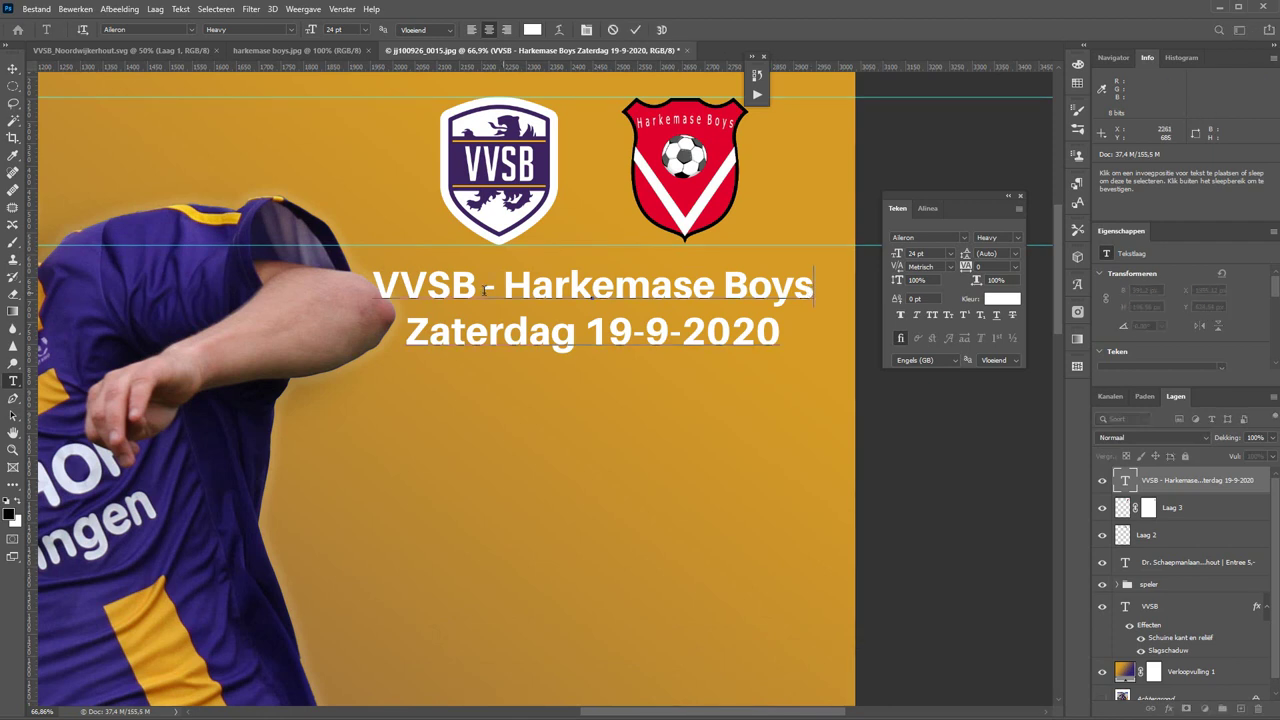
triple_click(386, 288)
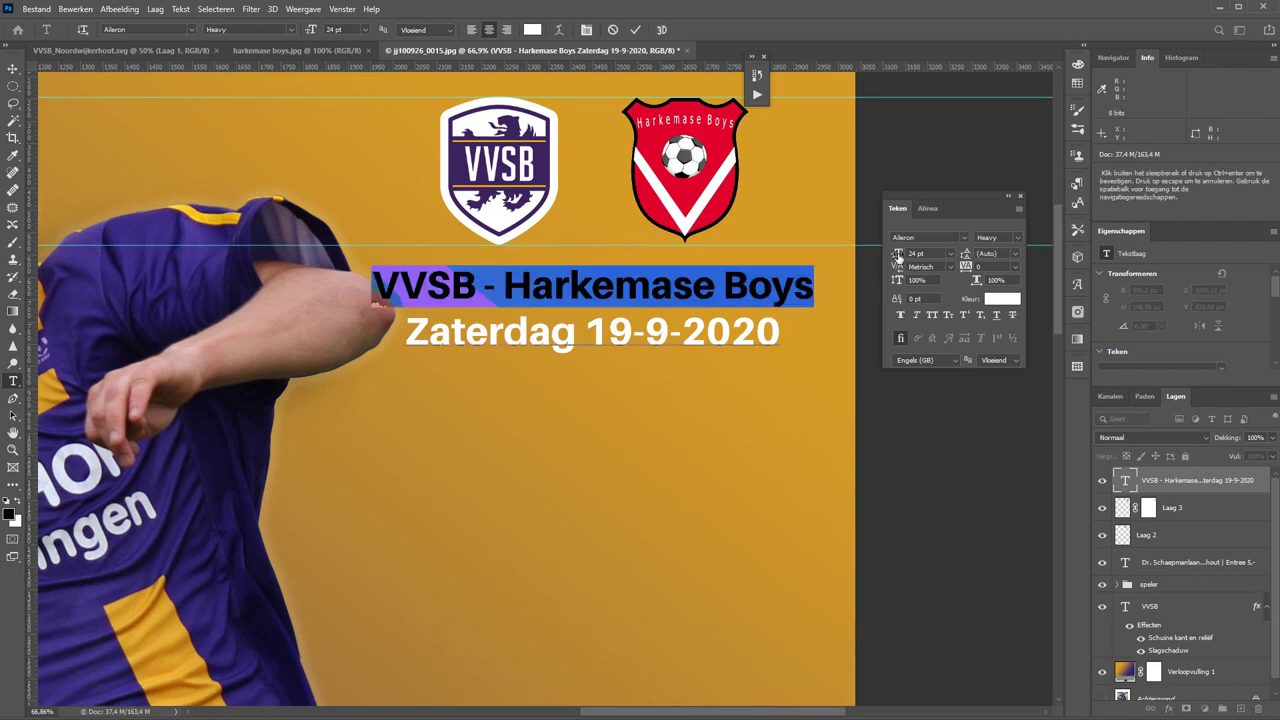
mouse_move(897, 256)
left_mouse_down()
mouse_move(912, 256)
mouse_move(886, 257)
left_mouse_up()
left_click(635, 29)
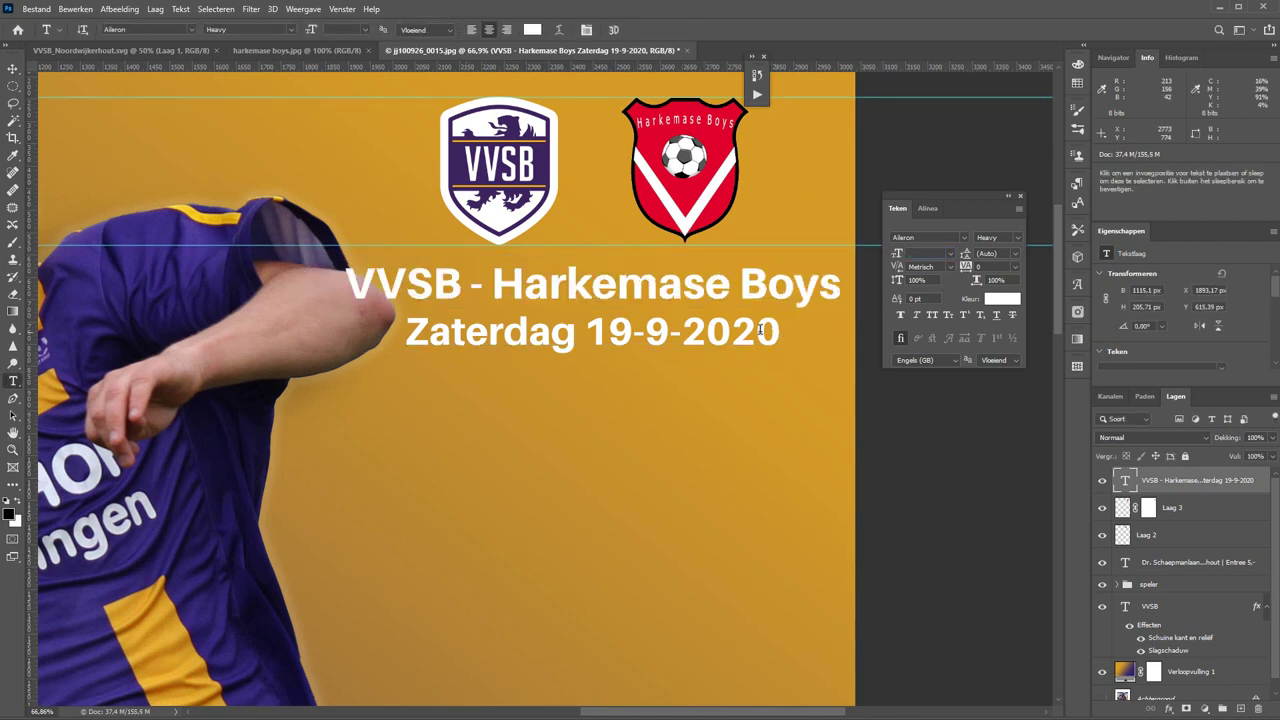
Add 'Aanvang: 15:30 uur' and set the date and kickoff lines to 18 pt
left_click(762, 330)
type("Aa")
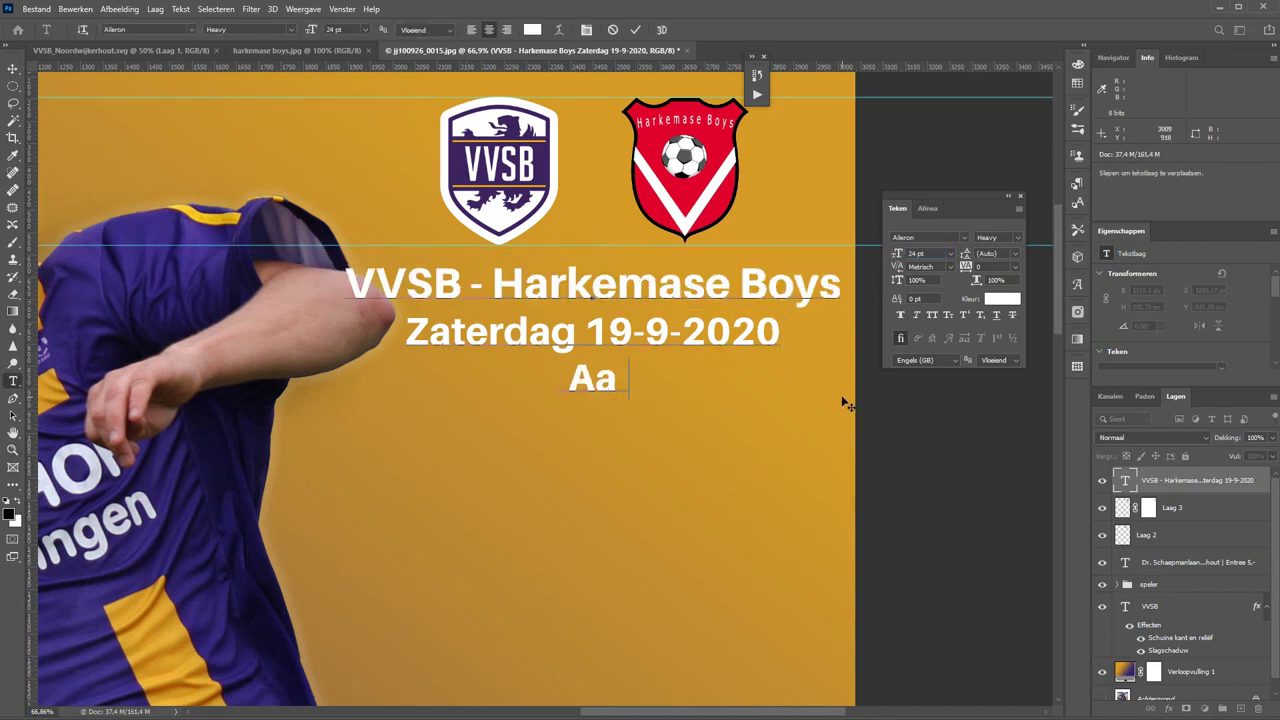
type("nvang:")
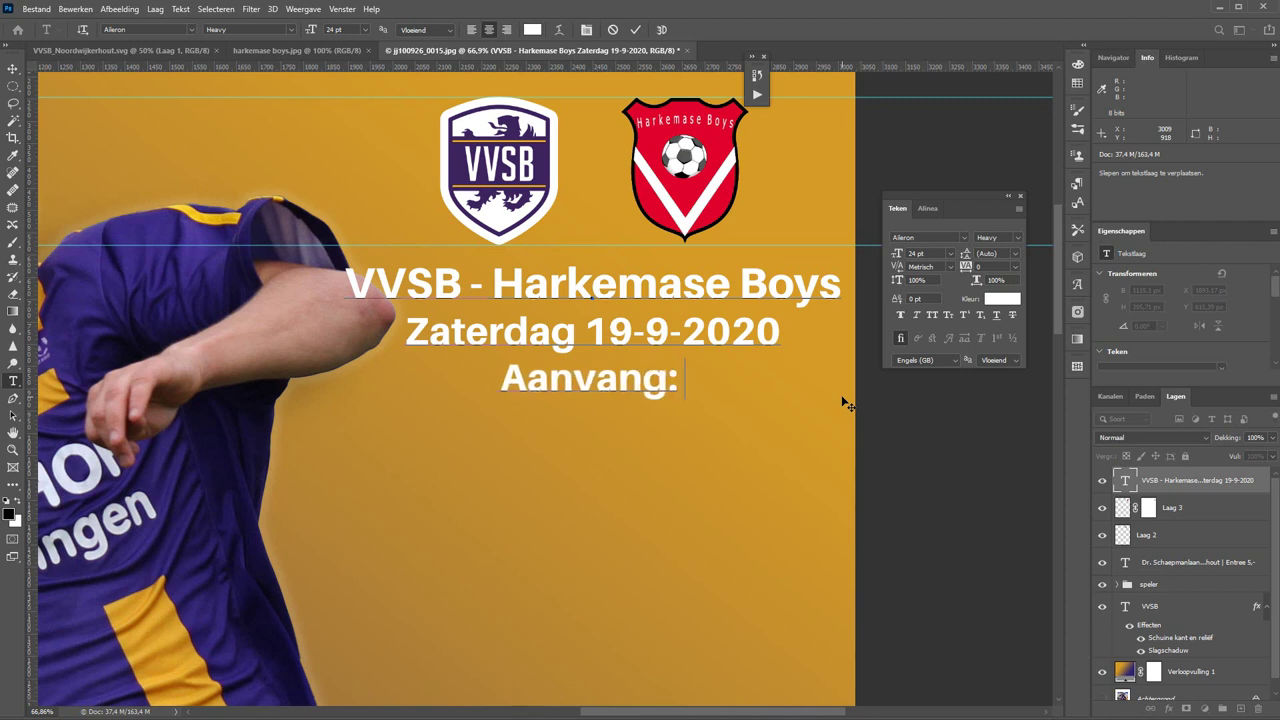
type(" 15.")
key("BackSpace")
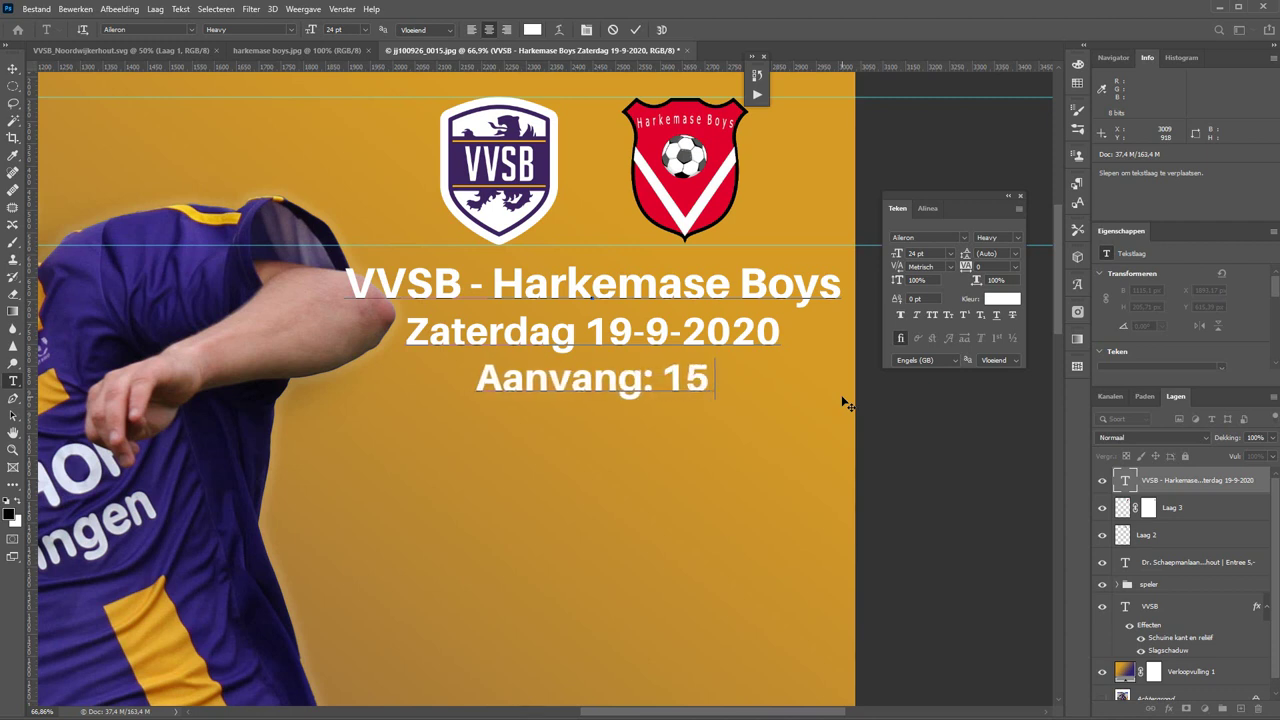
type(":30")
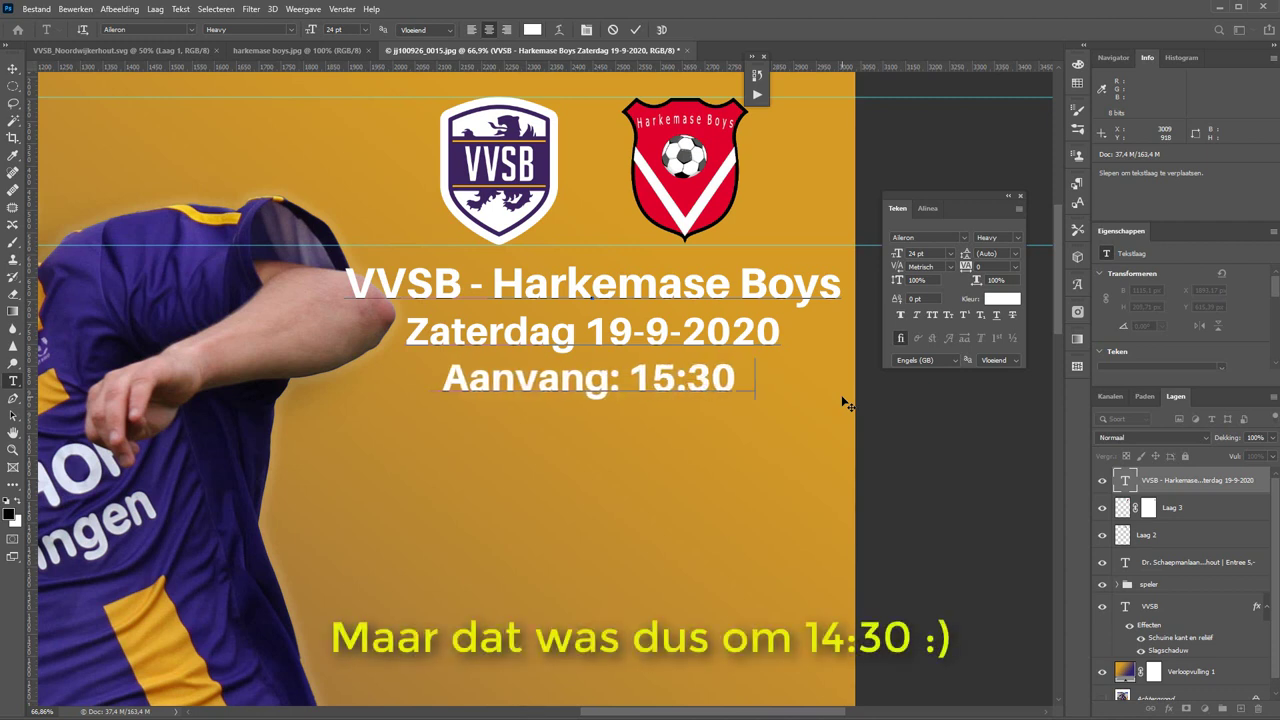
type(" uur")
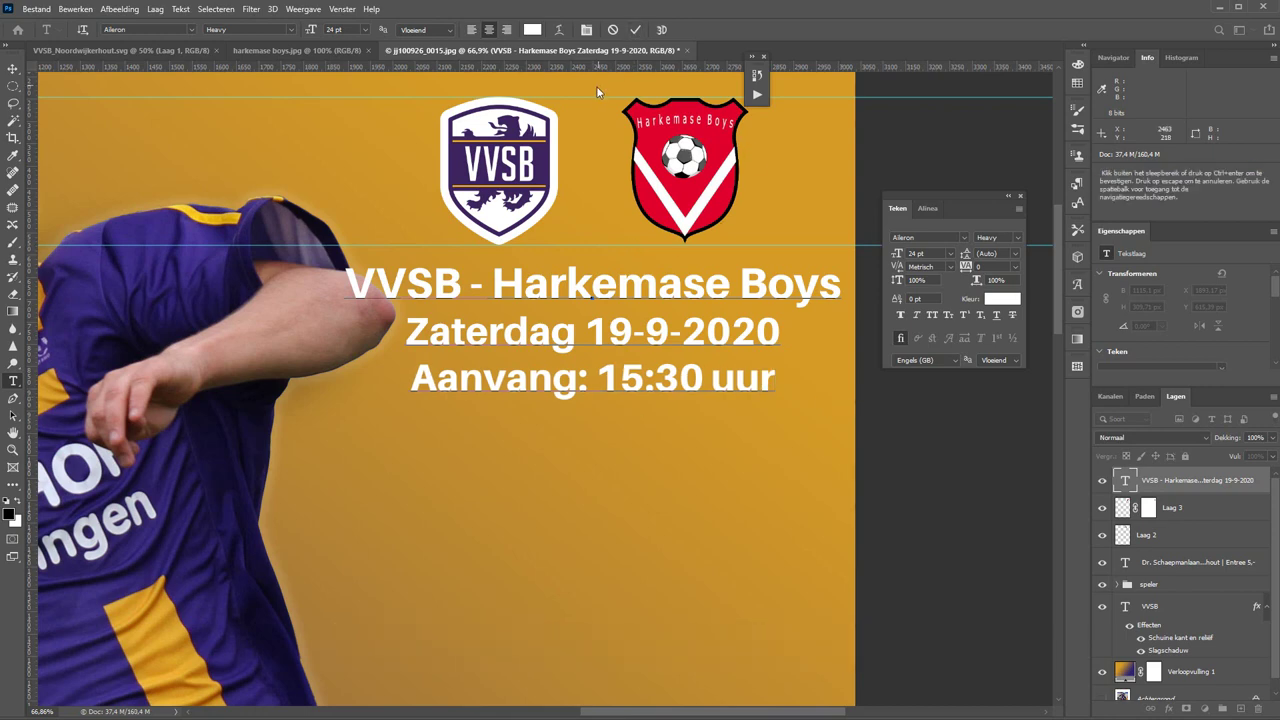
key("shift+Up")
key("shift+Home")
left_click(950, 253)
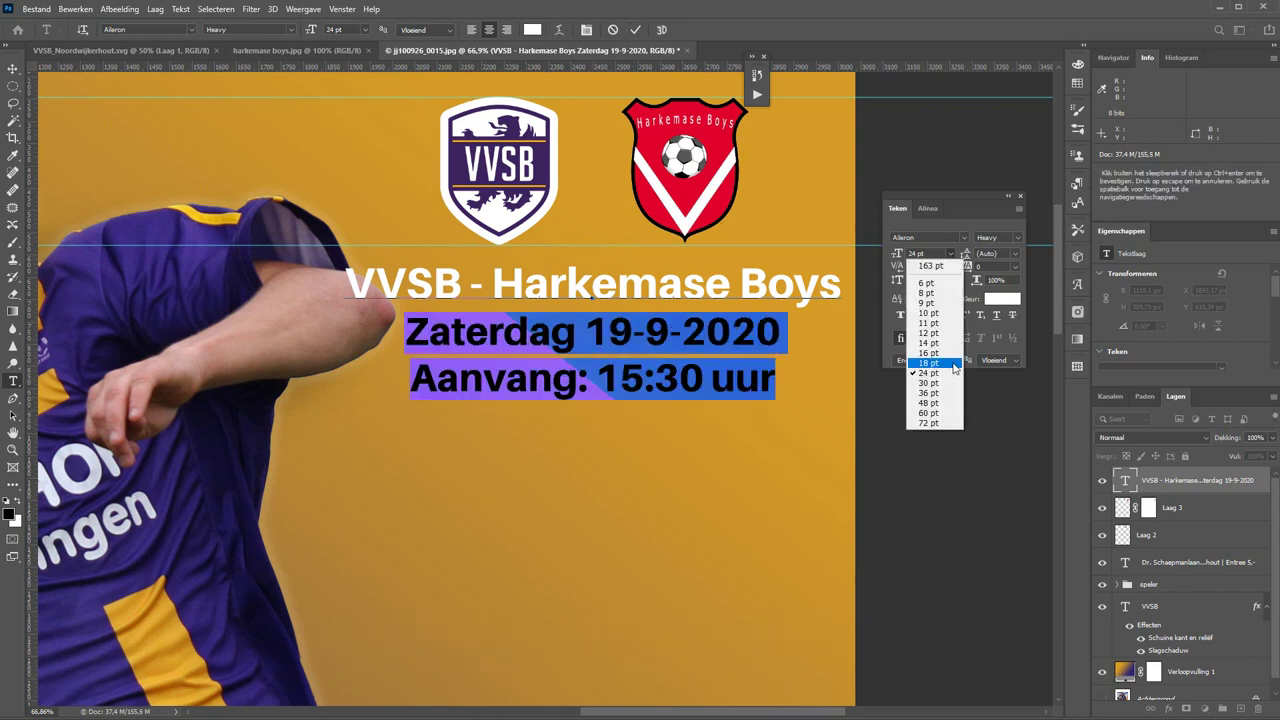
left_click(930, 345)
left_click(638, 31)
key("ctrl+0")
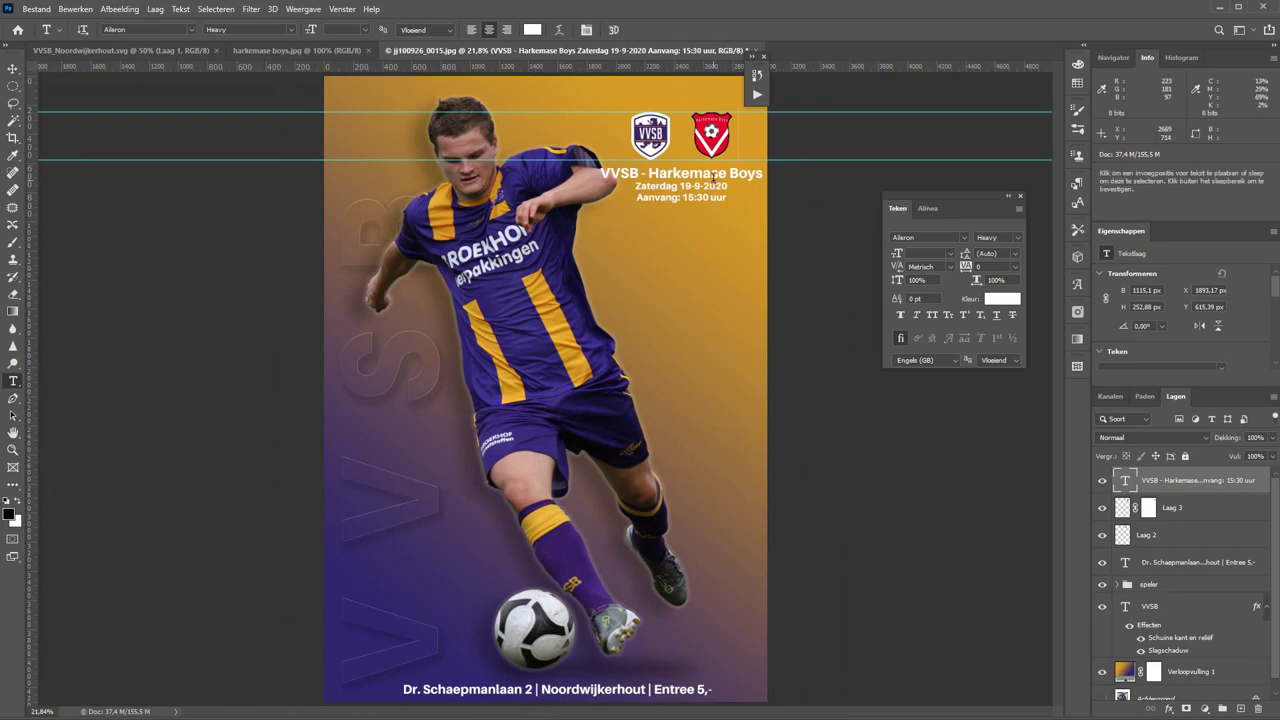
Add a Slagschaduw drop shadow at 16% Dekking to the match text layer
double_click(1262, 476)
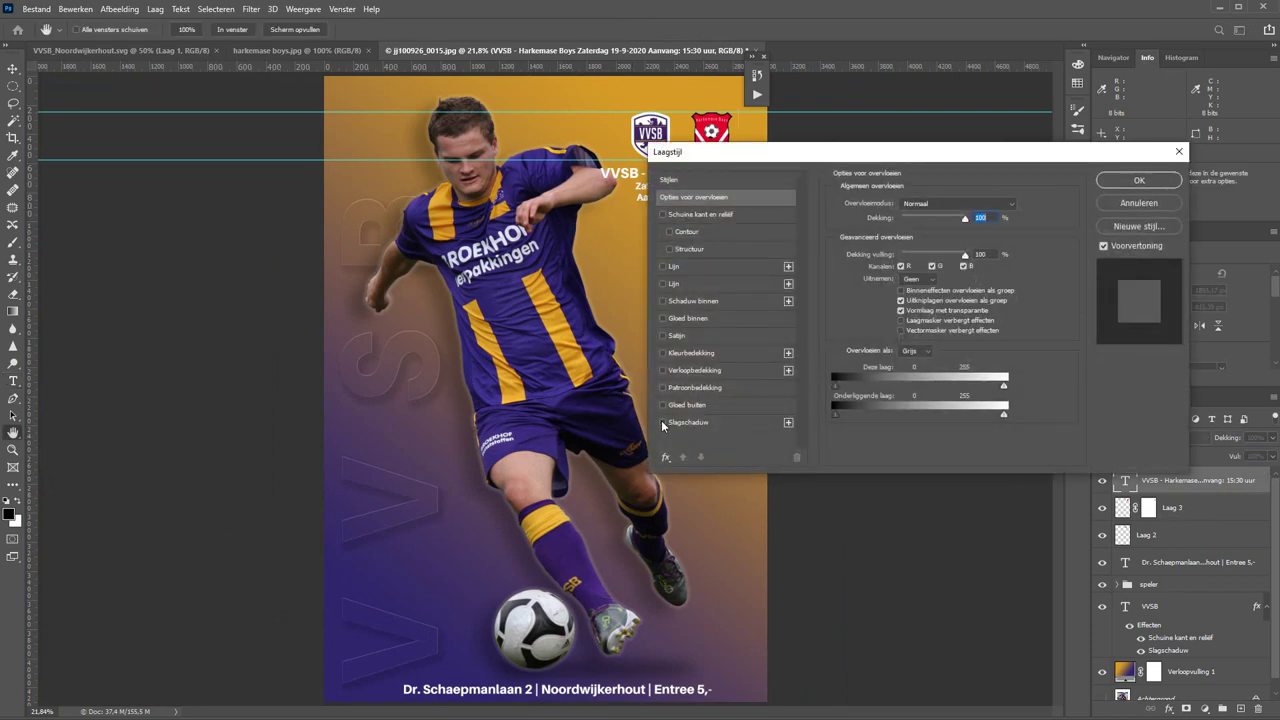
left_click(662, 422)
left_click_drag(766, 160, 604, 330)
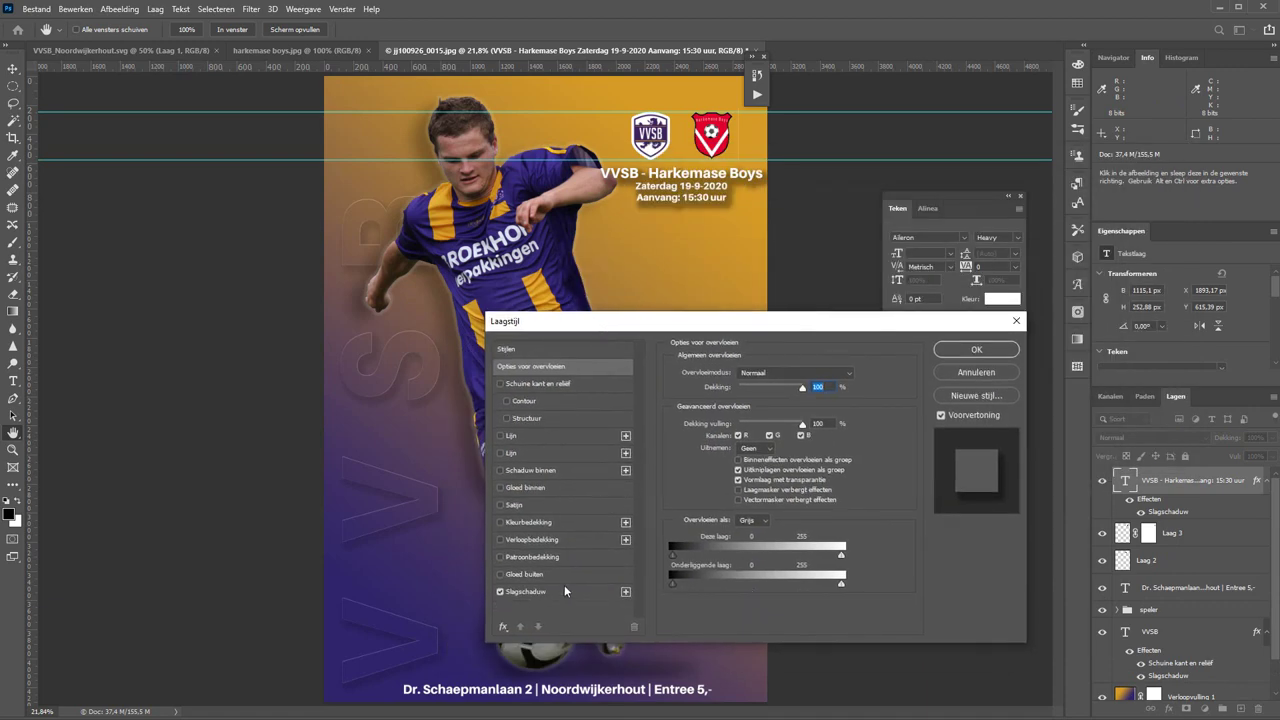
left_click(571, 590)
left_click_drag(775, 392, 743, 395)
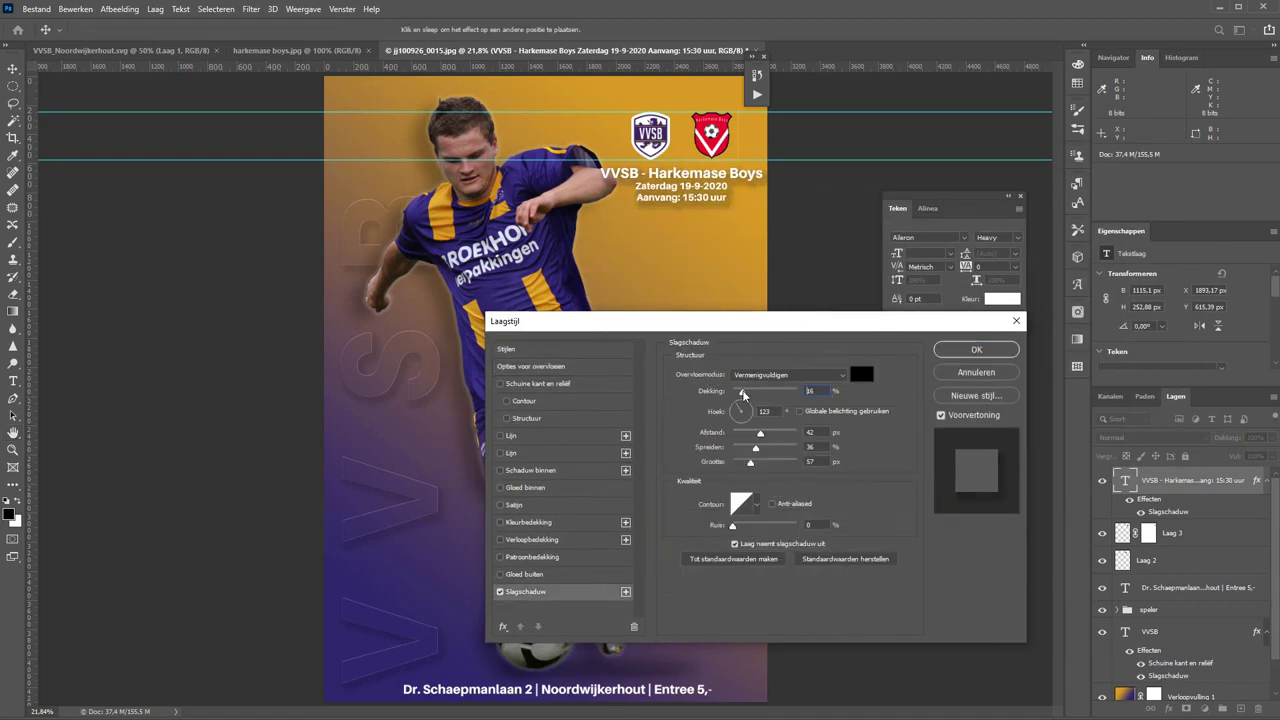
left_click(960, 352)
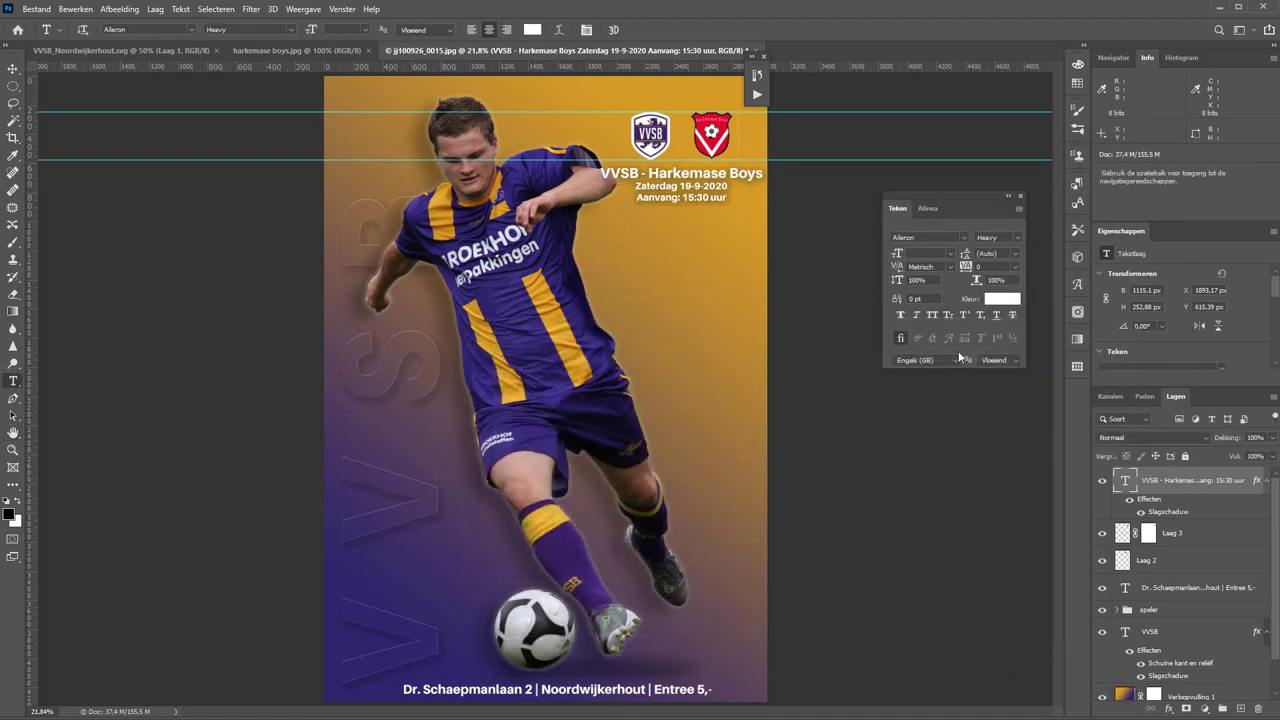
Clear all guides with Weergave > Hulplijnen wissen
left_click(303, 9)
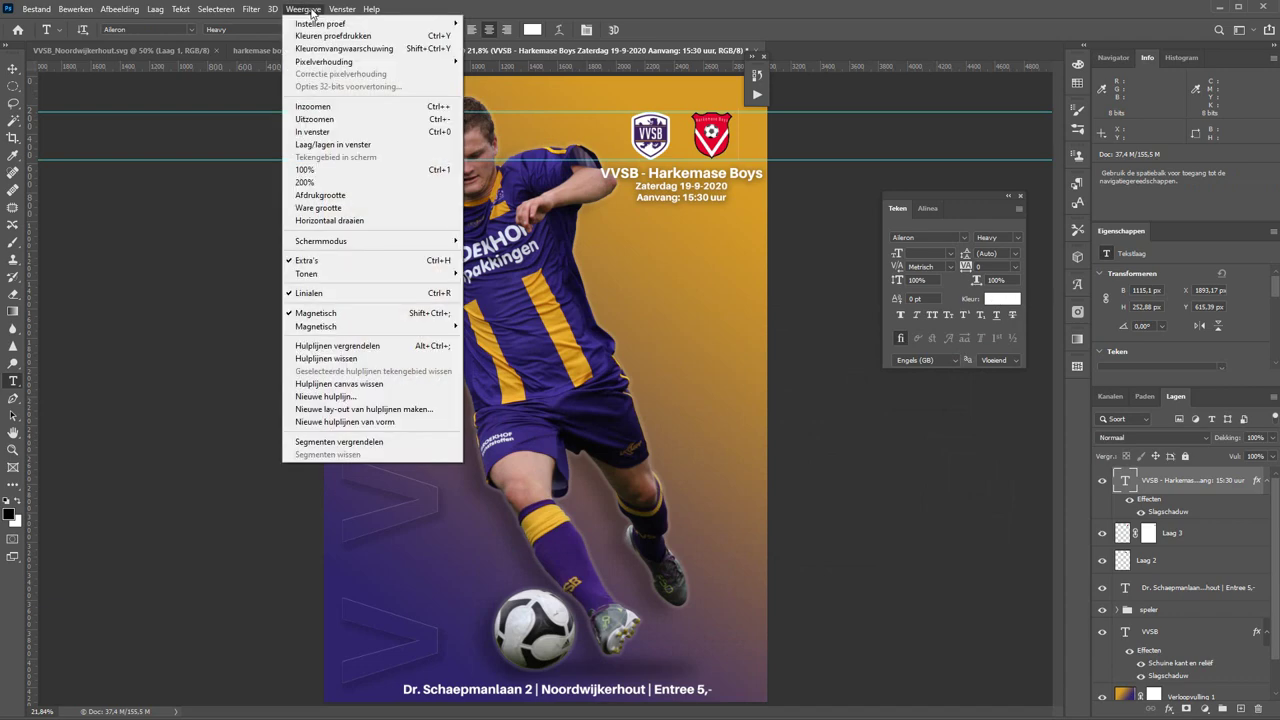
left_click(363, 360)
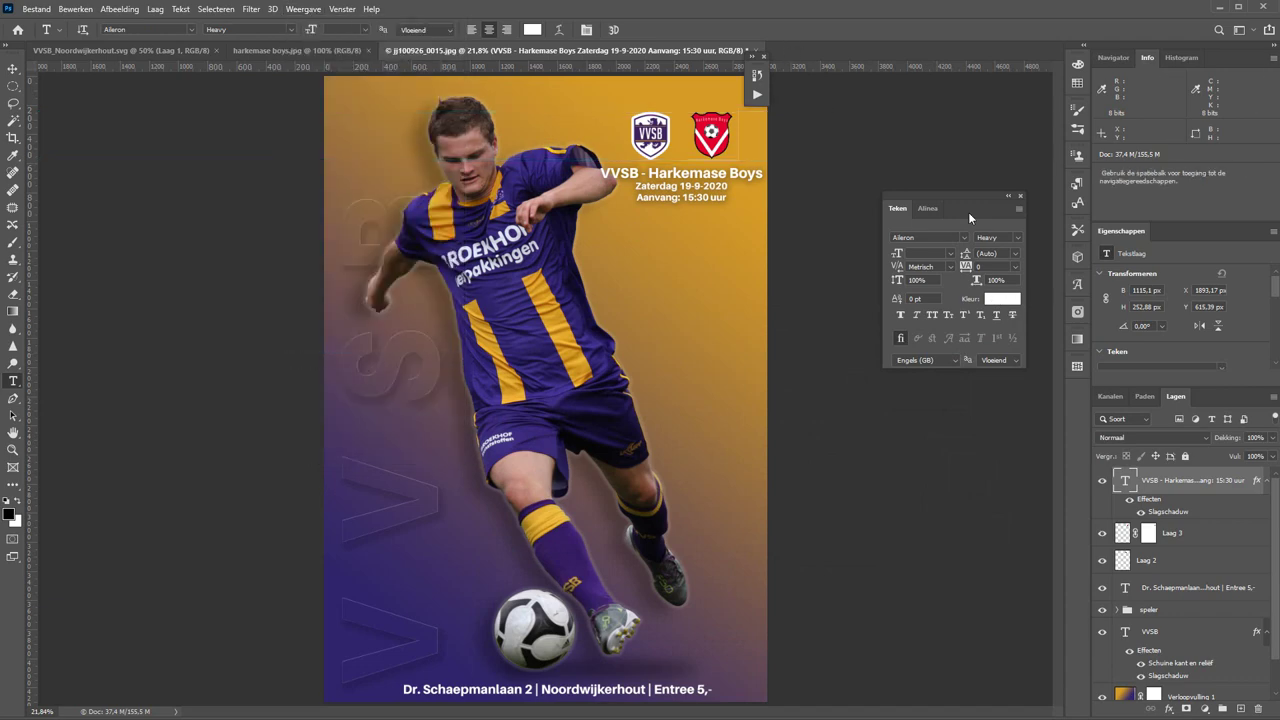